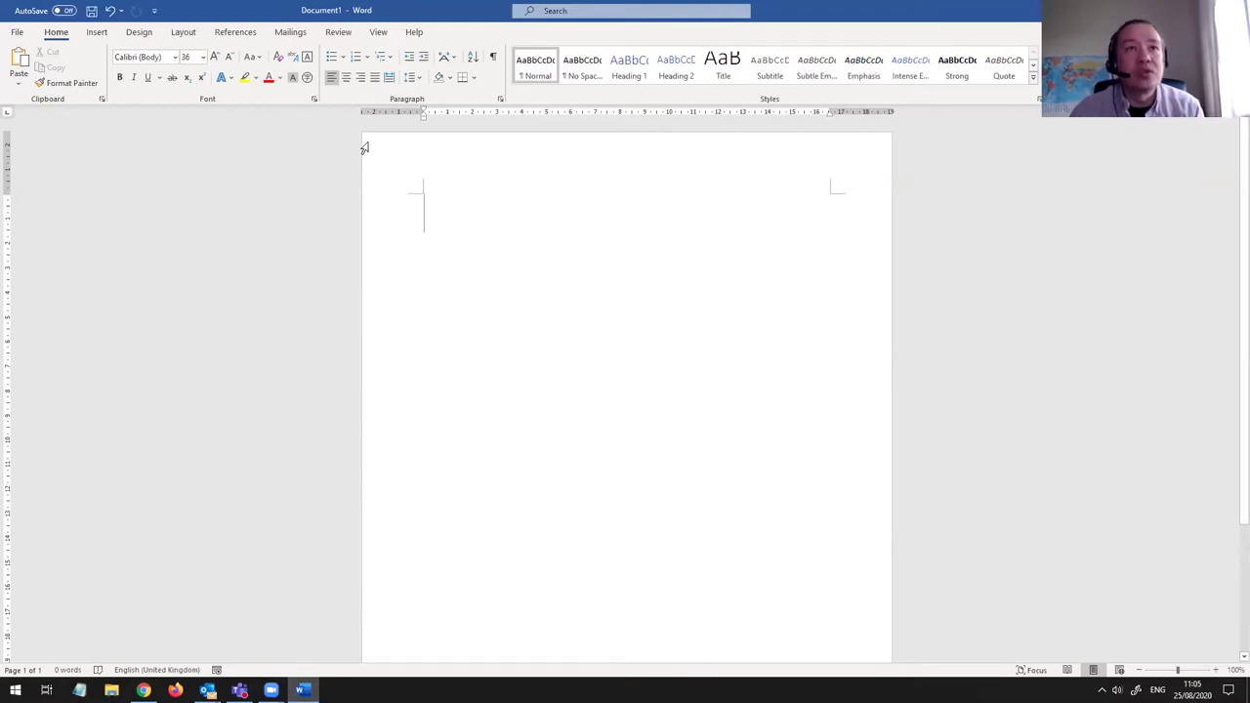
Step: Insert a new equation in the document and handwrite y² + bx = 3 in the Ink Equation writing area
left_click(97, 31)
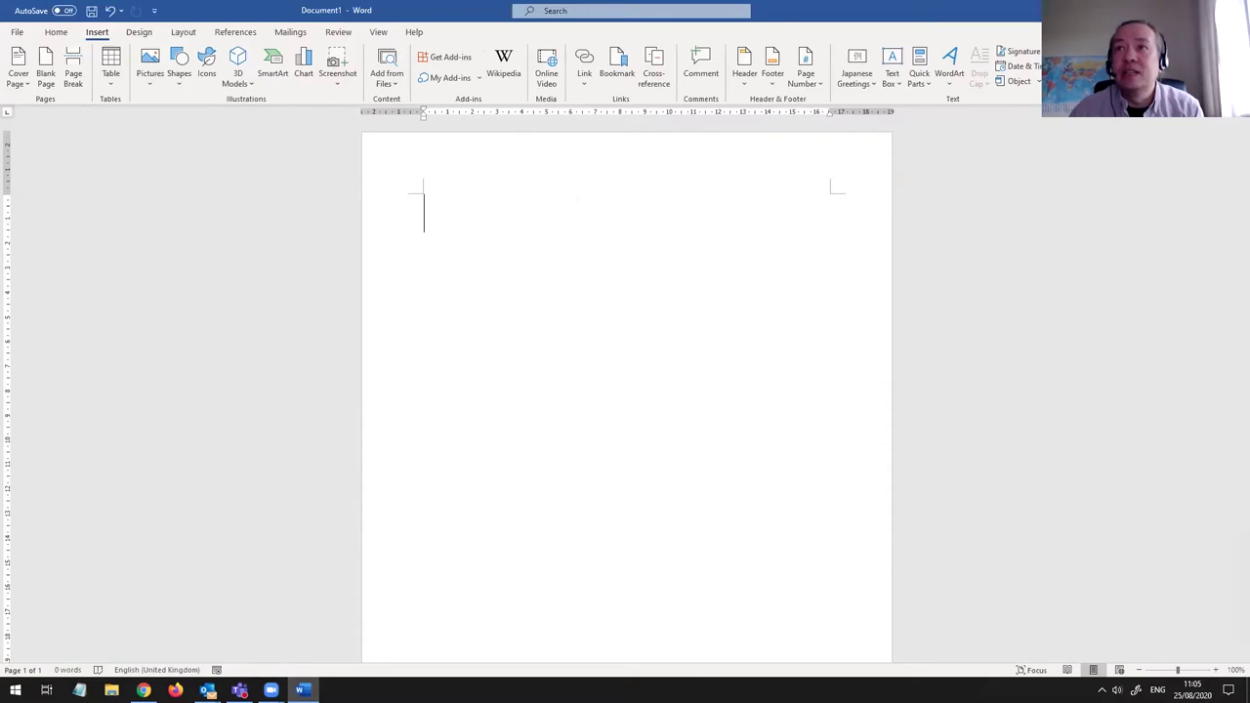
key("alt+equal")
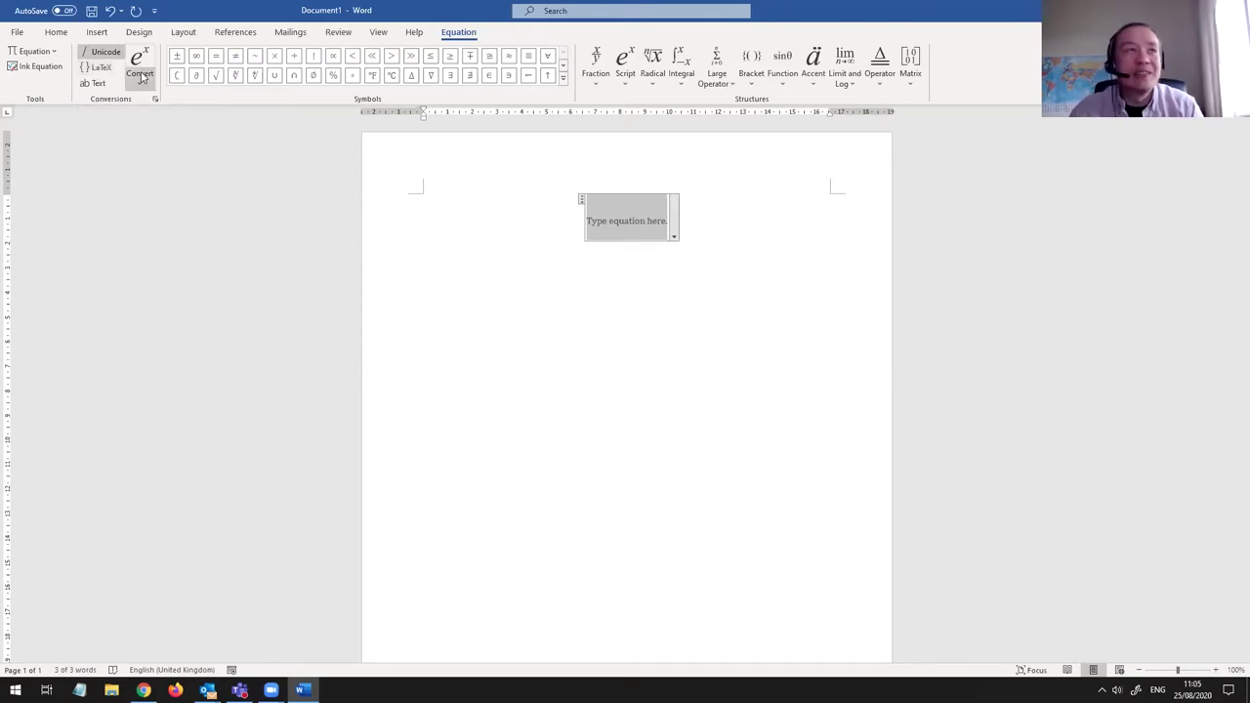
left_click(49, 70)
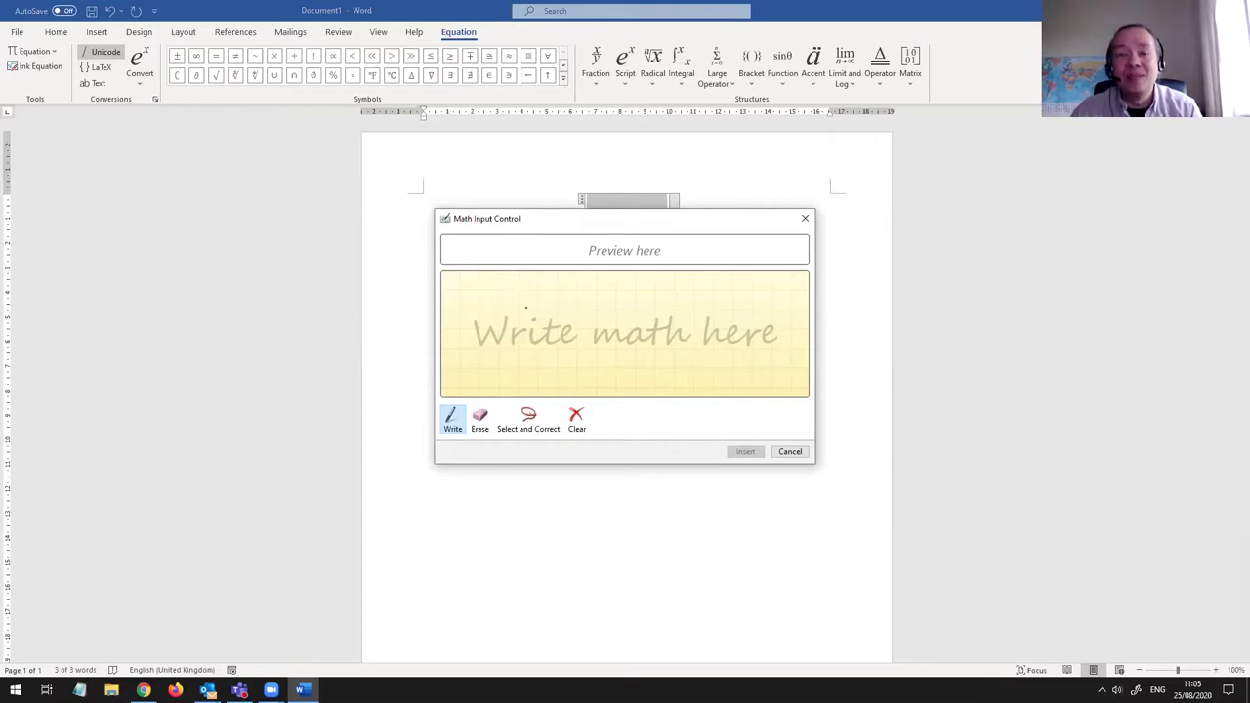
mouse_move(510, 318)
left_mouse_down()
mouse_move(535, 319)
mouse_move(549, 350)
mouse_move(518, 356)
left_mouse_up()
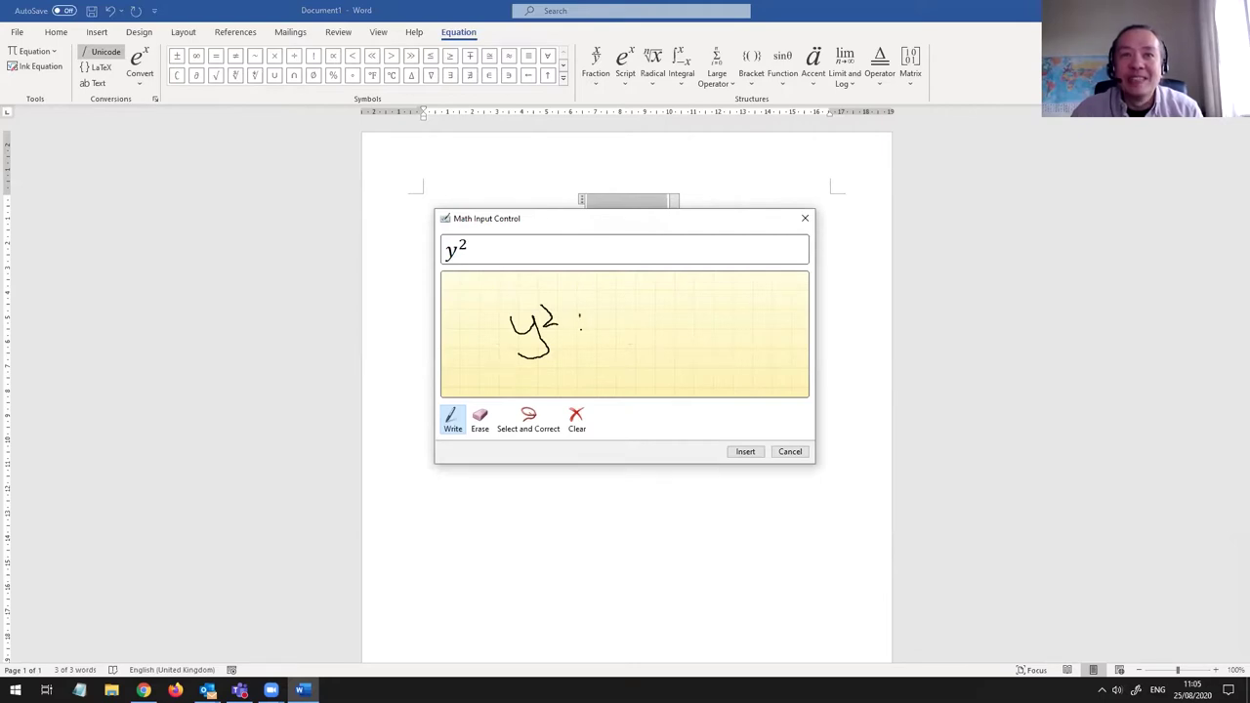
mouse_move(573, 322)
left_mouse_down()
mouse_move(616, 333)
mouse_move(637, 324)
left_mouse_up()
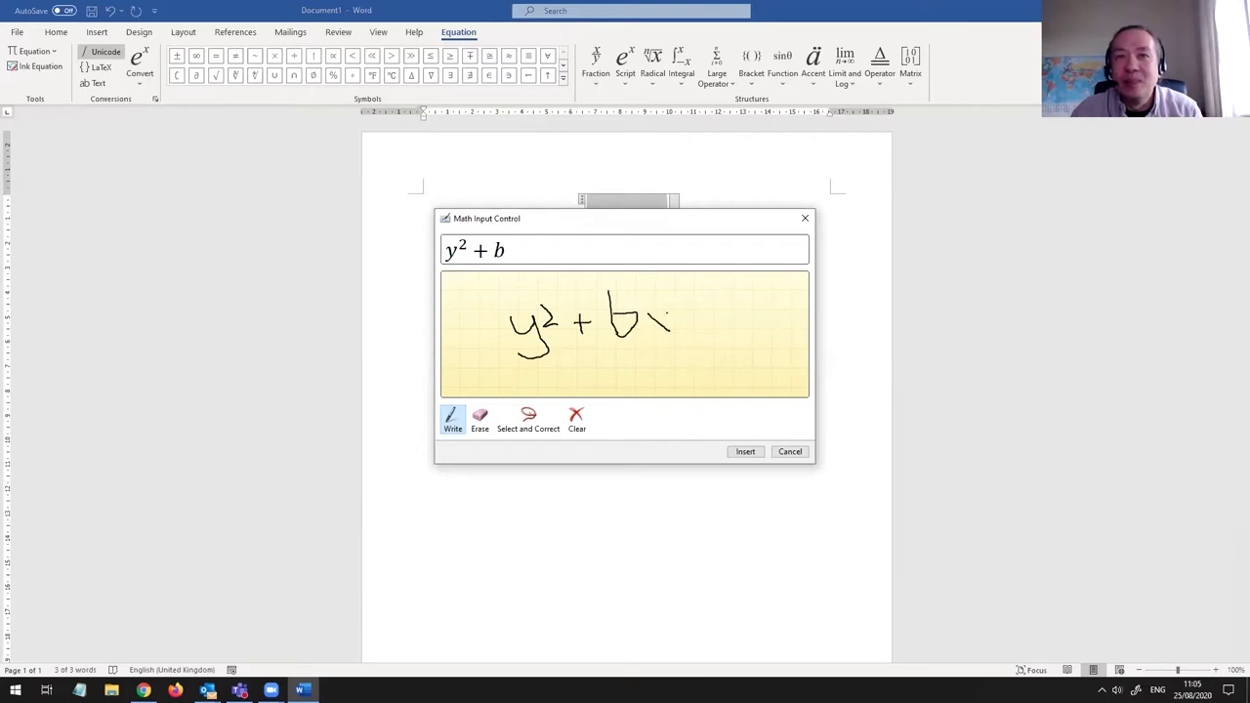
mouse_move(669, 309)
left_mouse_down()
mouse_move(650, 339)
mouse_move(708, 316)
mouse_move(714, 328)
left_mouse_up()
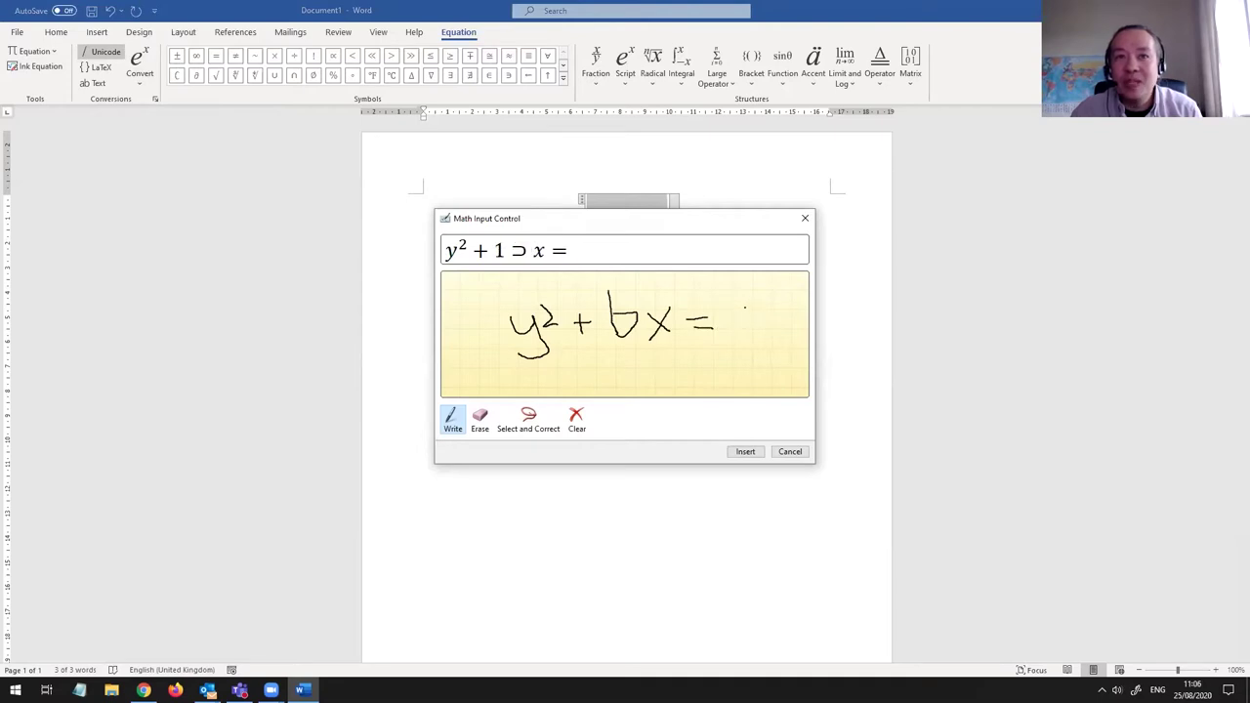
left_click_drag(748, 315, 731, 341)
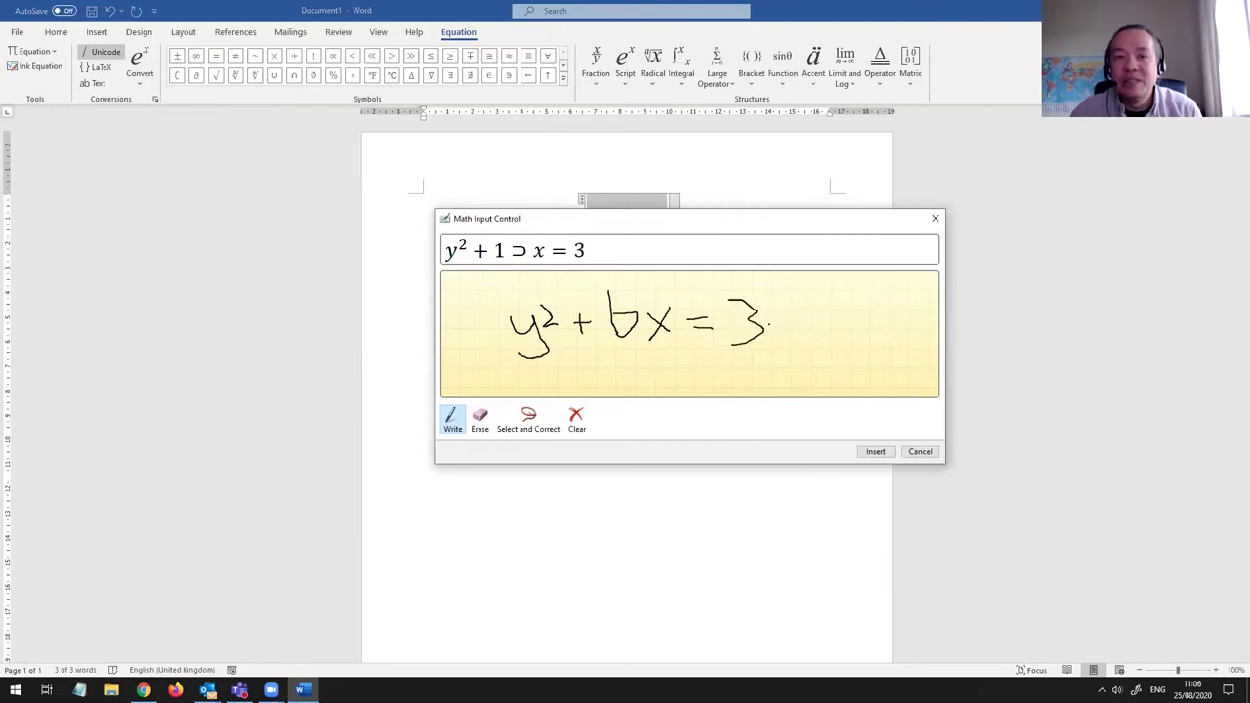
Step: Correct the misrecognised handwritten symbol before the x to b and insert the equation y² + bx = 3 into the document
left_click(535, 420)
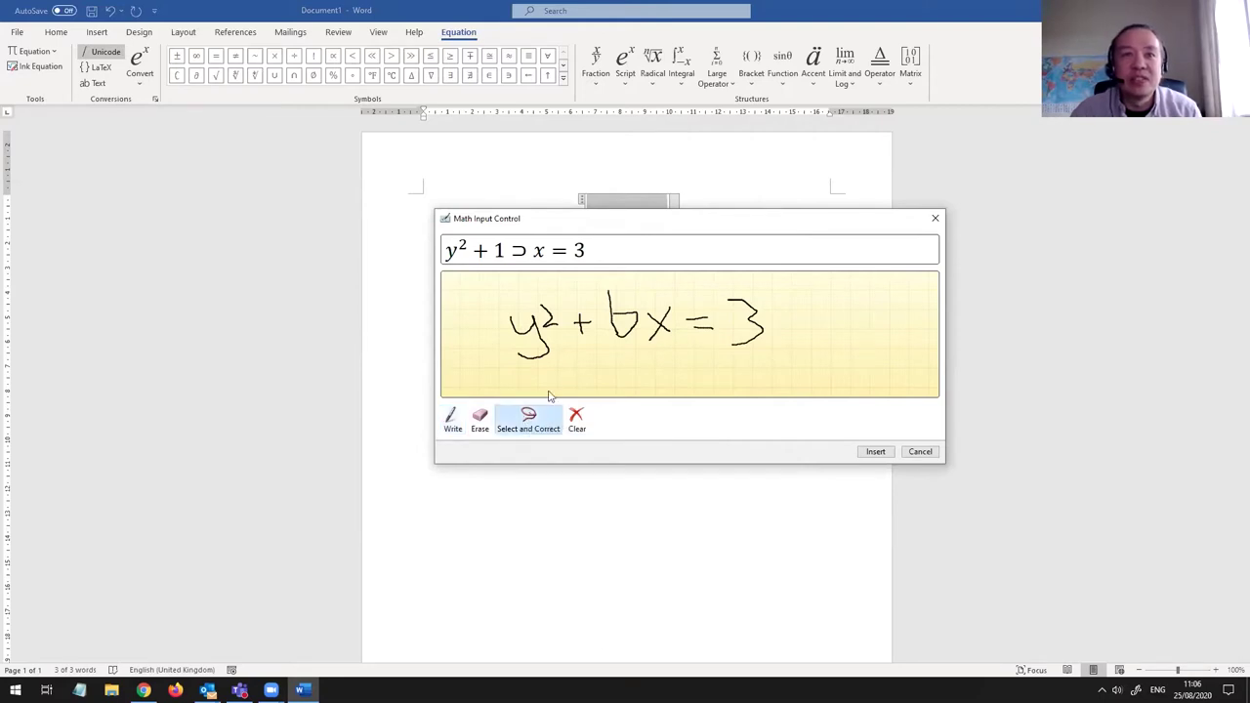
mouse_move(644, 297)
left_mouse_down()
mouse_move(678, 353)
mouse_move(685, 320)
mouse_move(665, 301)
left_mouse_up()
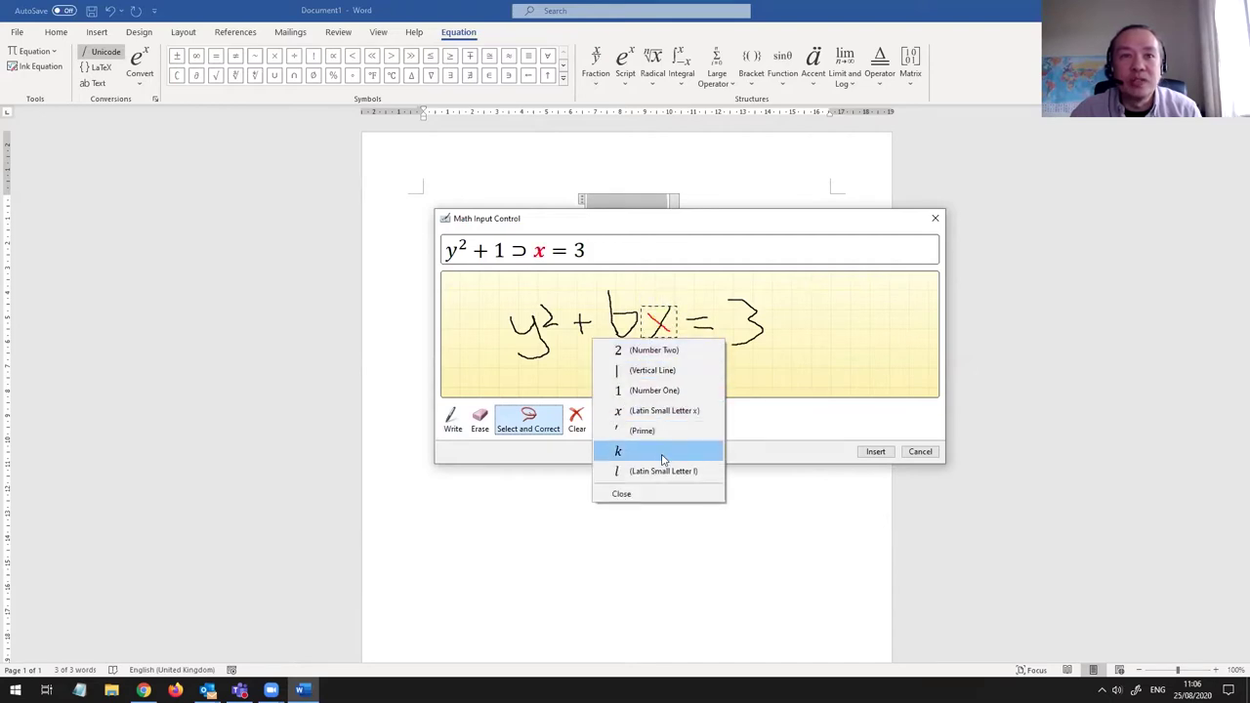
left_click(644, 494)
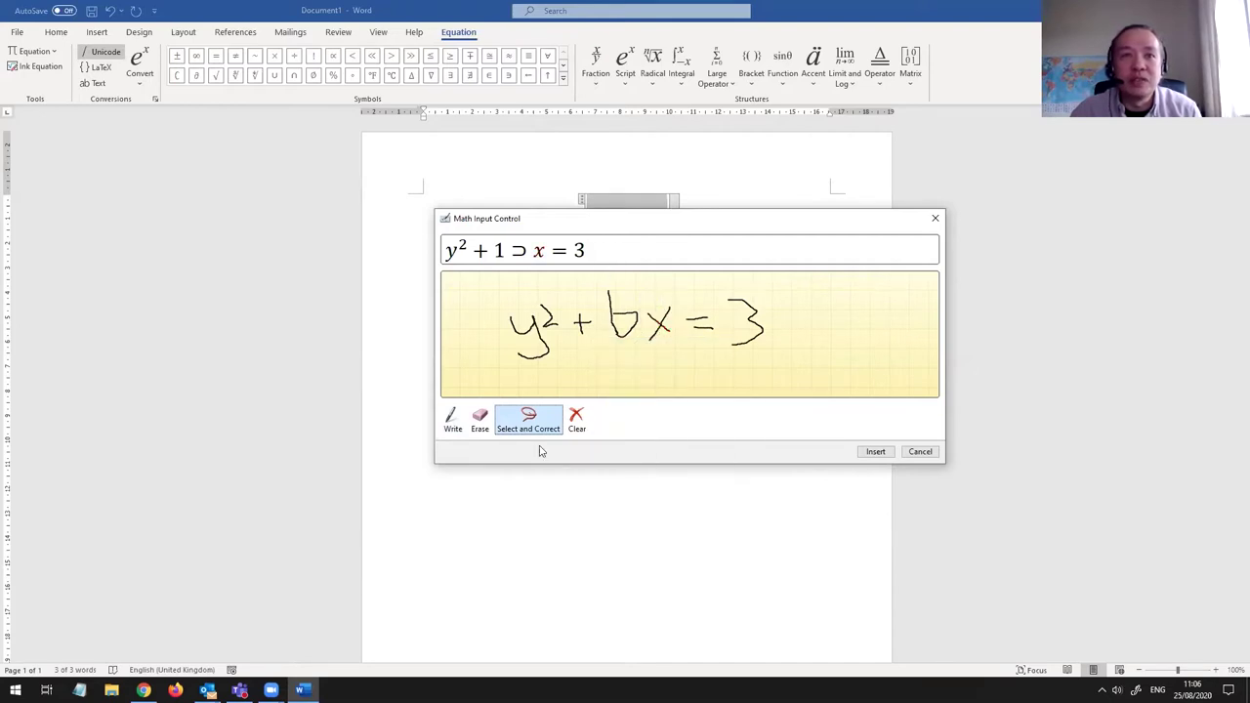
mouse_move(600, 289)
left_mouse_down()
mouse_move(635, 344)
mouse_move(609, 360)
mouse_move(617, 368)
left_mouse_up()
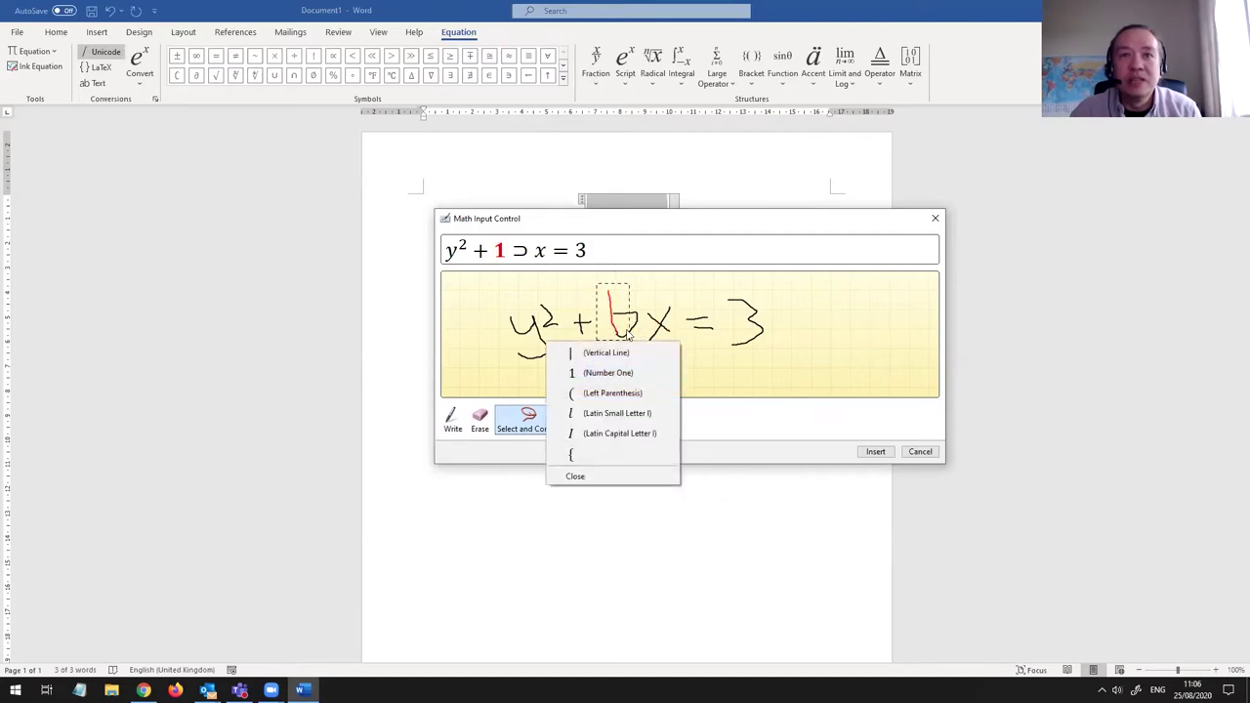
key("Escape")
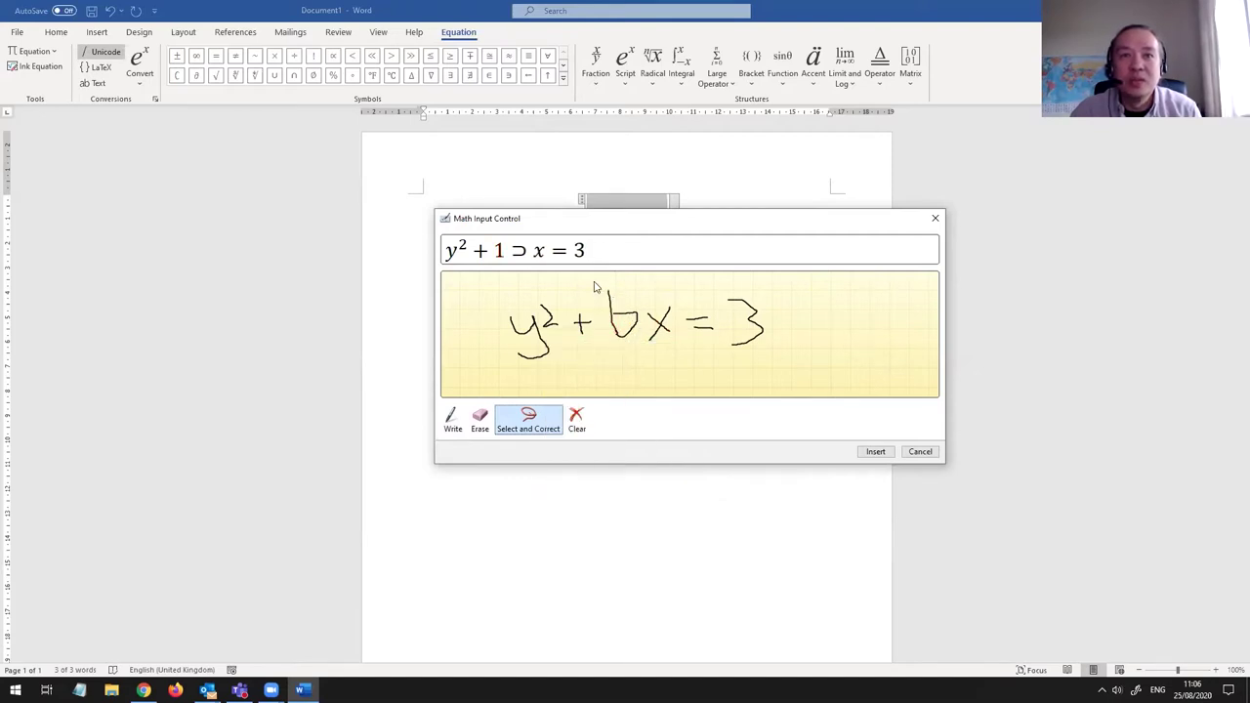
mouse_move(641, 350)
left_mouse_down()
mouse_move(617, 304)
mouse_move(630, 291)
mouse_move(644, 297)
mouse_move(629, 357)
mouse_move(606, 342)
mouse_move(621, 283)
mouse_move(647, 363)
left_mouse_up()
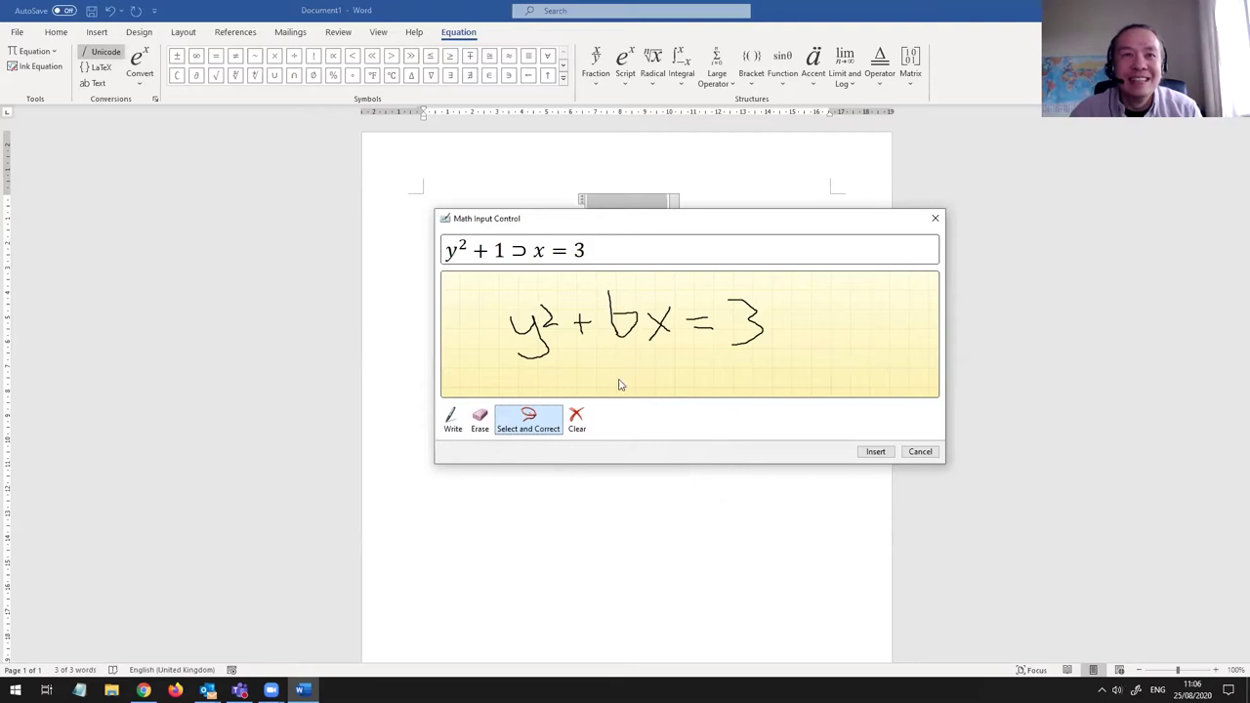
mouse_move(638, 351)
left_mouse_down()
mouse_move(604, 349)
mouse_move(612, 283)
mouse_move(635, 288)
mouse_move(648, 315)
mouse_move(639, 356)
left_mouse_up()
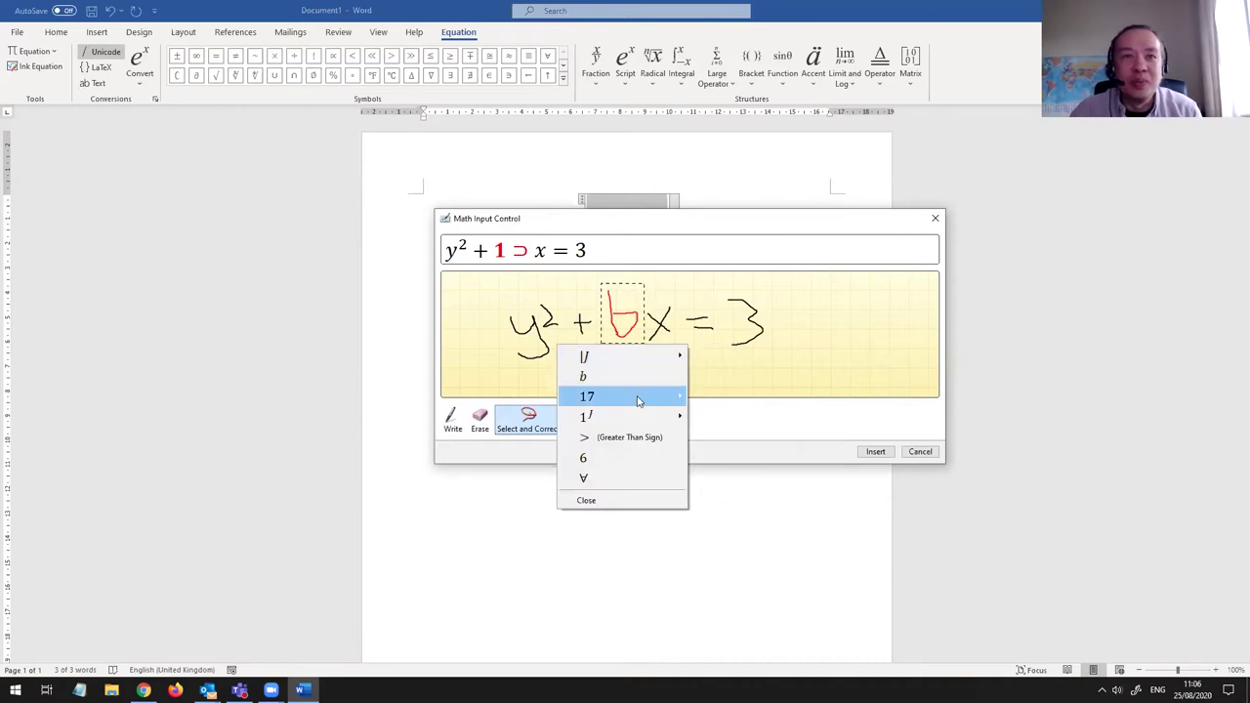
left_click(616, 378)
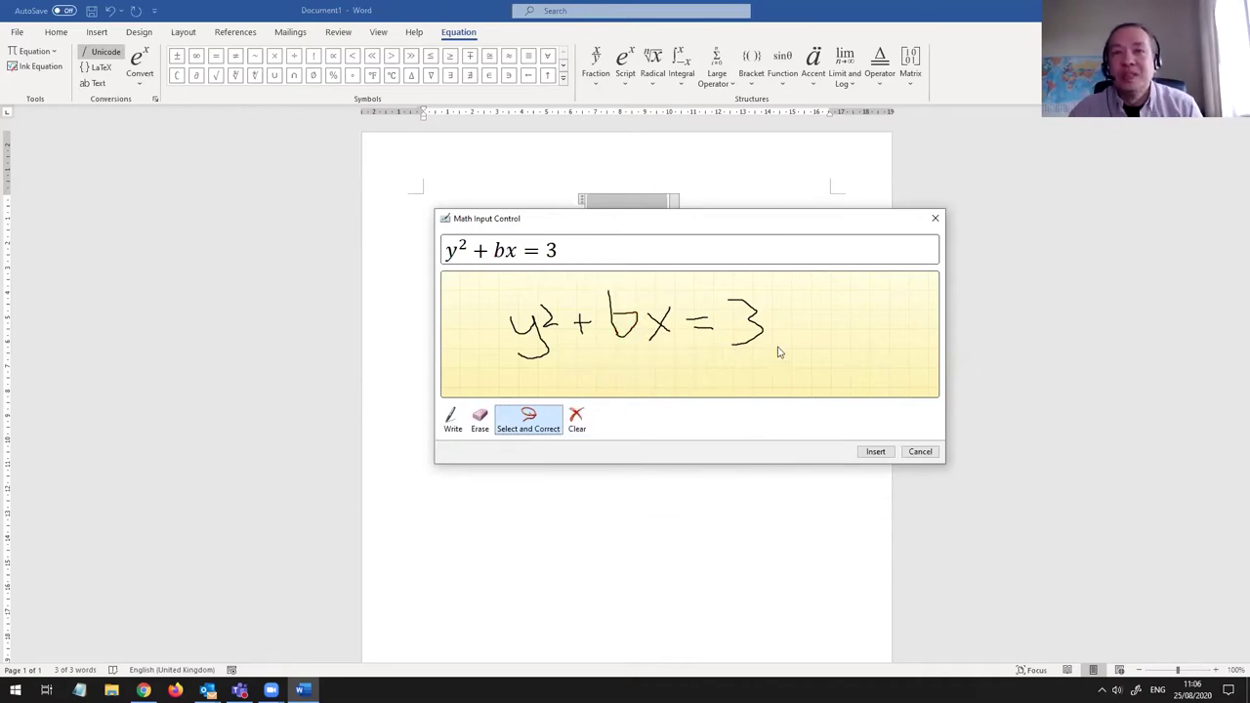
left_click(874, 451)
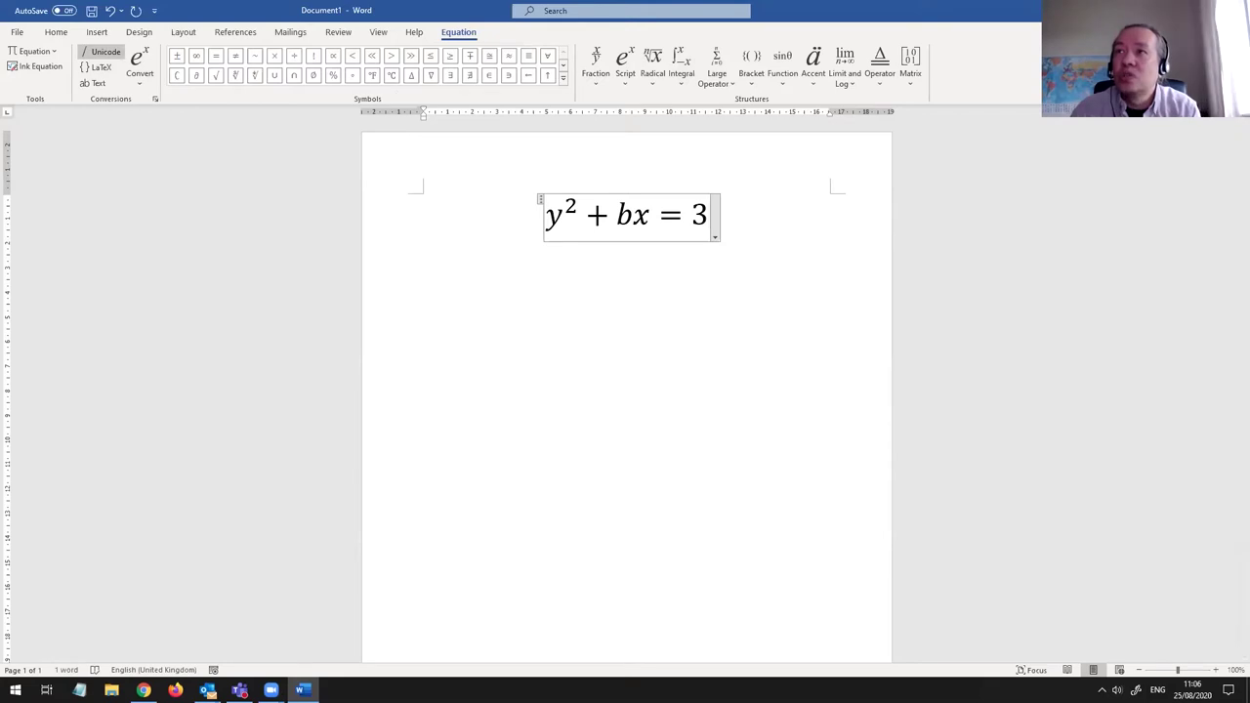
Step: Close the Word document without saving and switch to the Virtual Bridge Sessions OneNote notebook in Chrome
key("alt+F4")
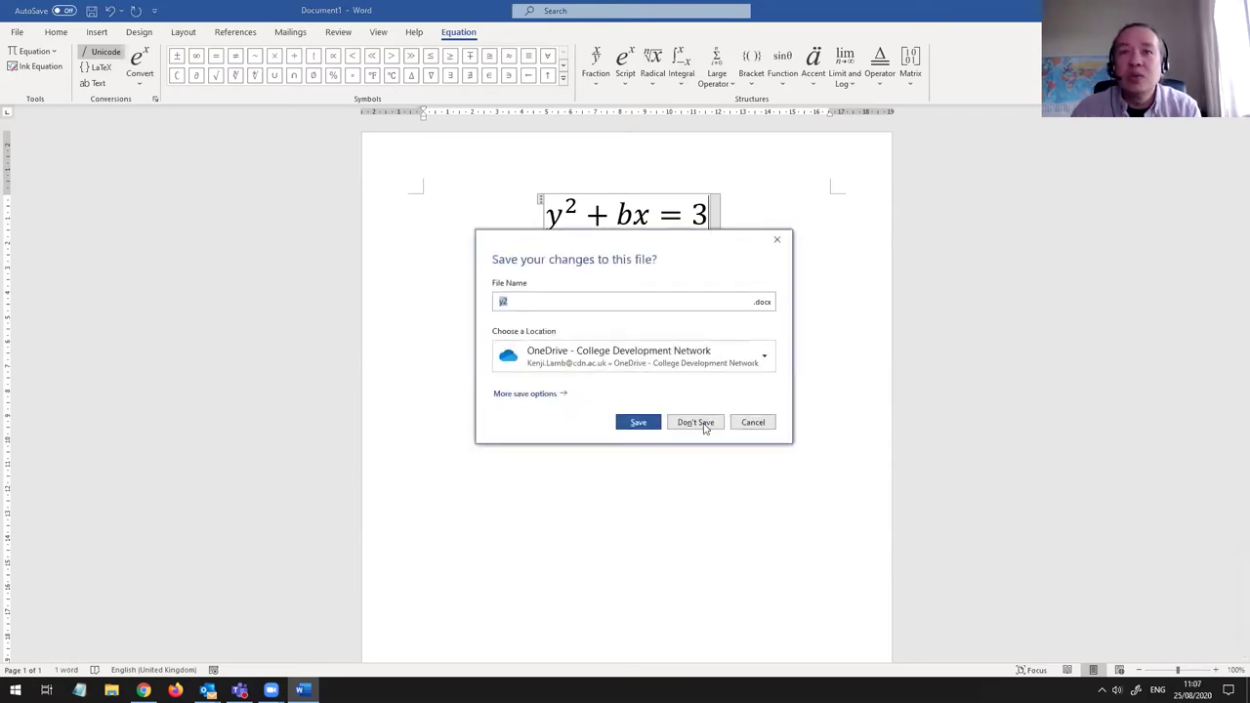
left_click(705, 425)
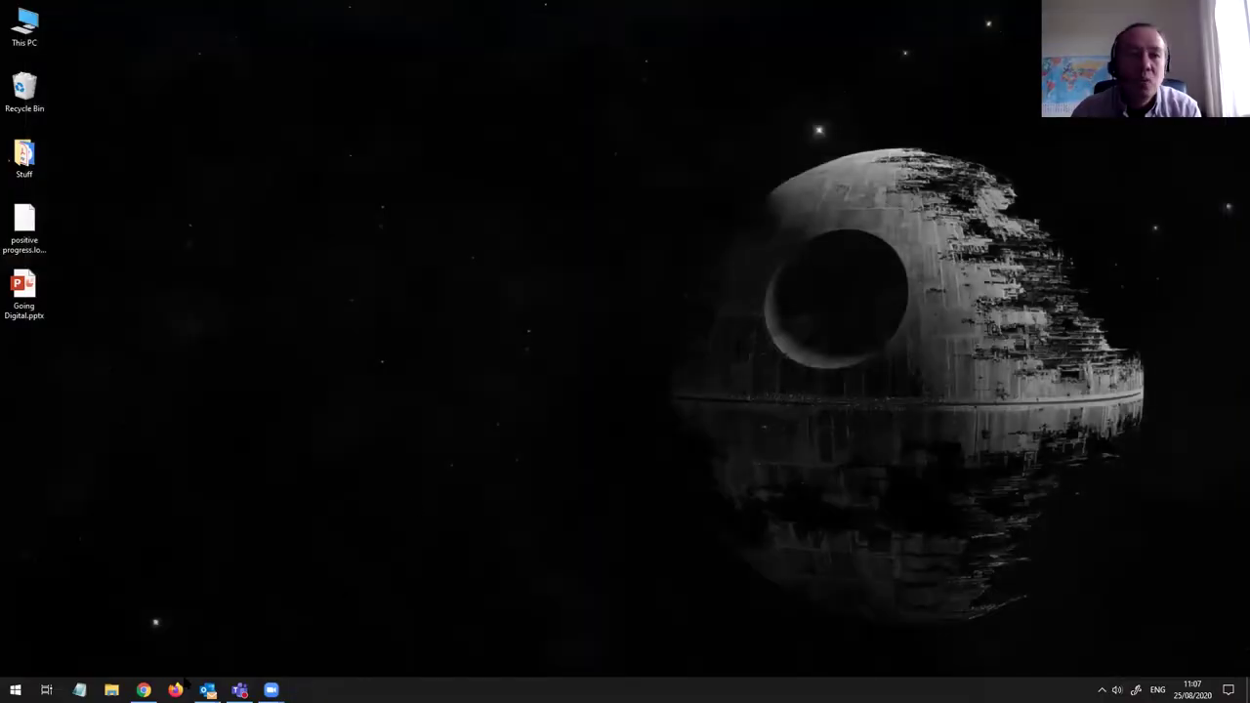
mouse_move(143, 690)
left_click(207, 652)
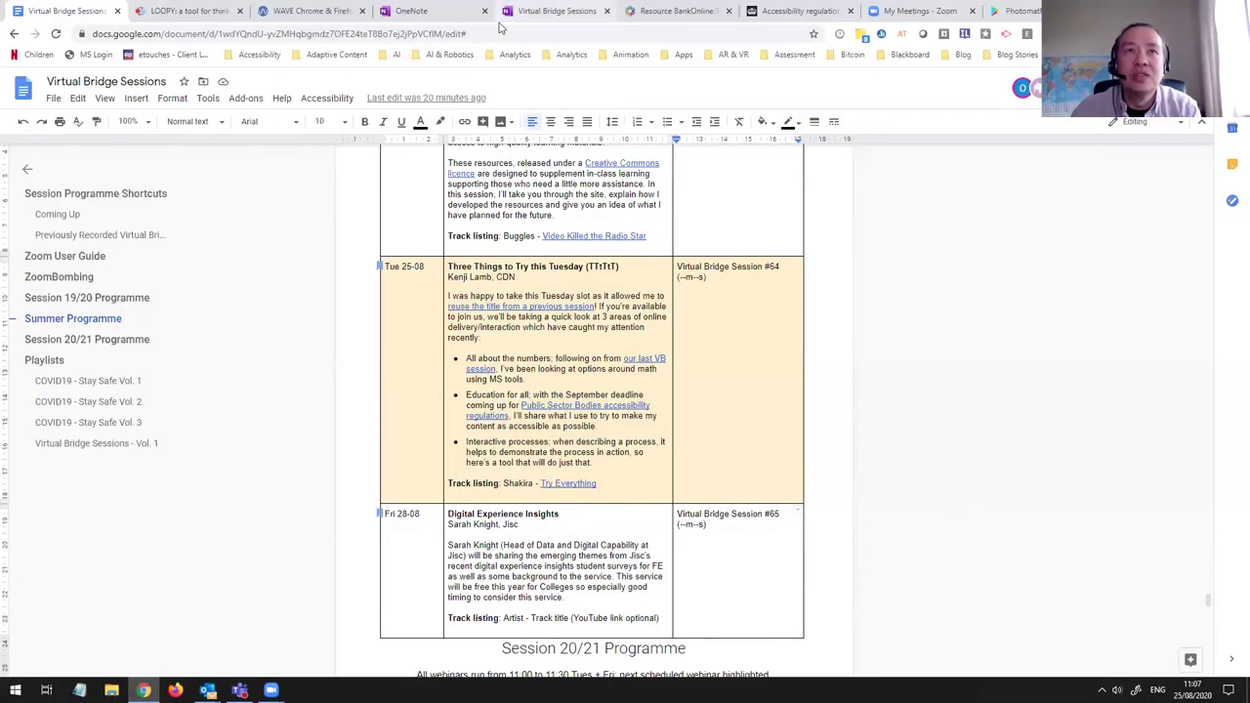
left_click(552, 11)
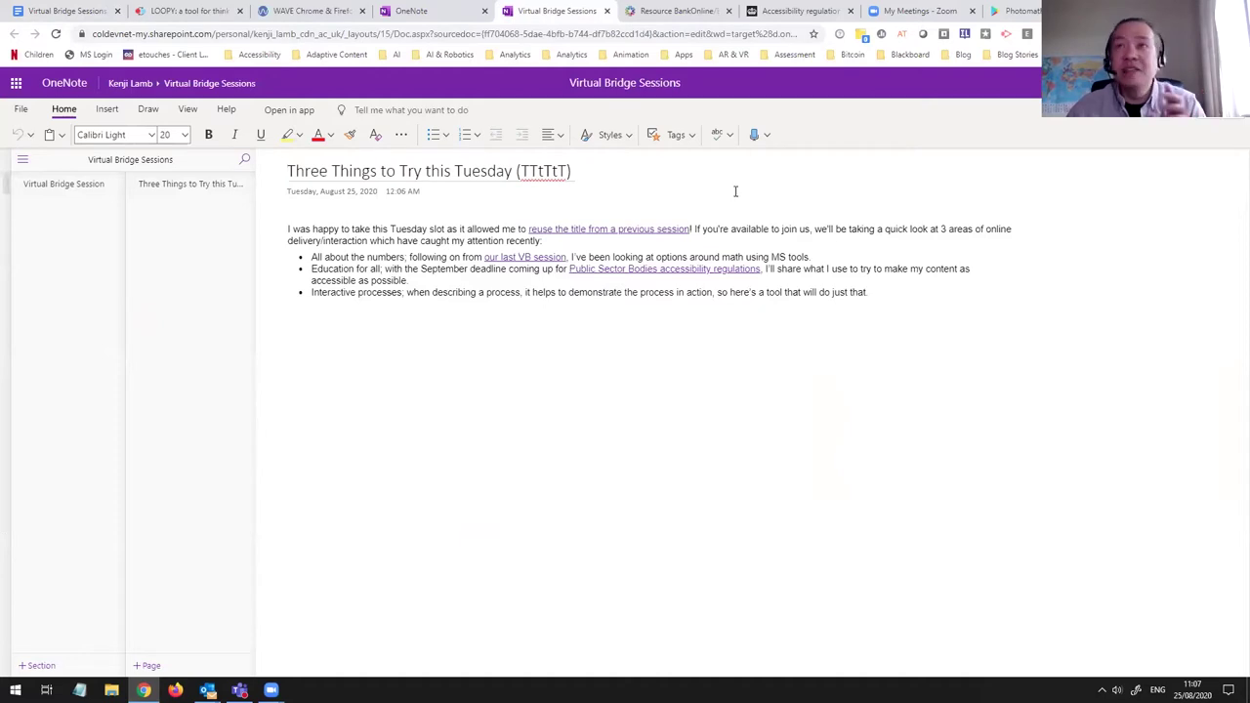
Step: View the Photomath page on Google Play and watch part of its preview video
left_click(1021, 11)
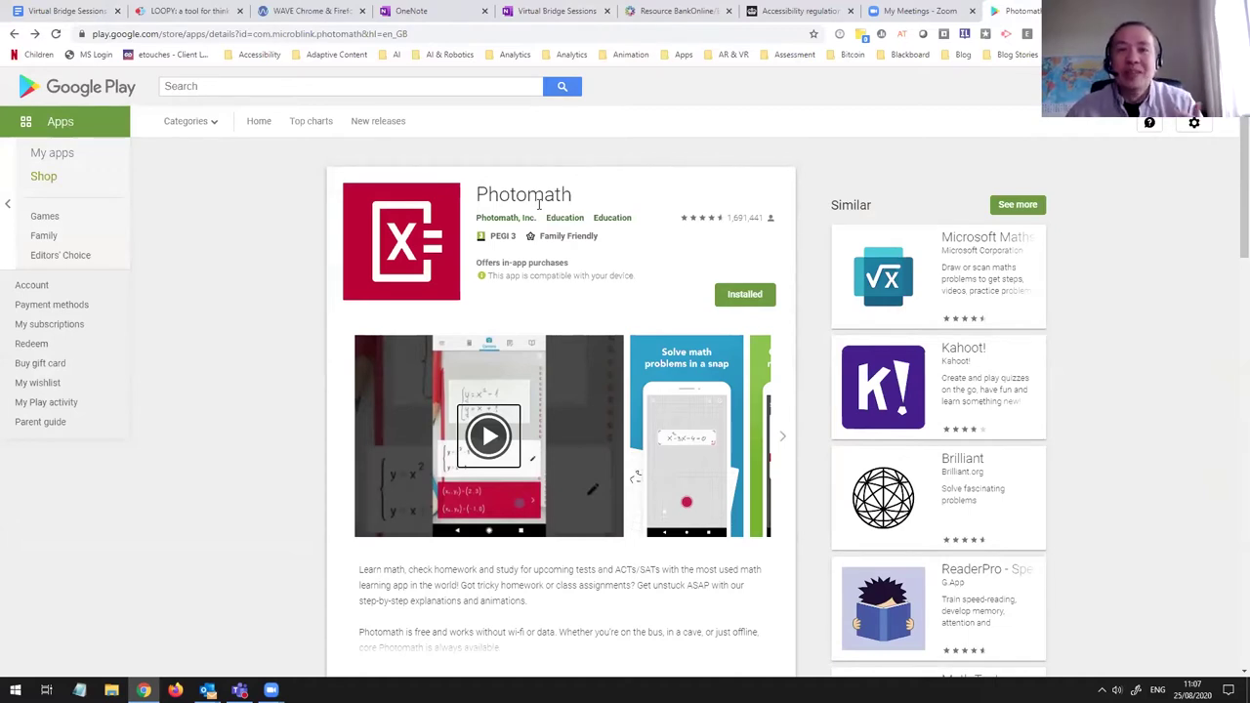
left_click(530, 436)
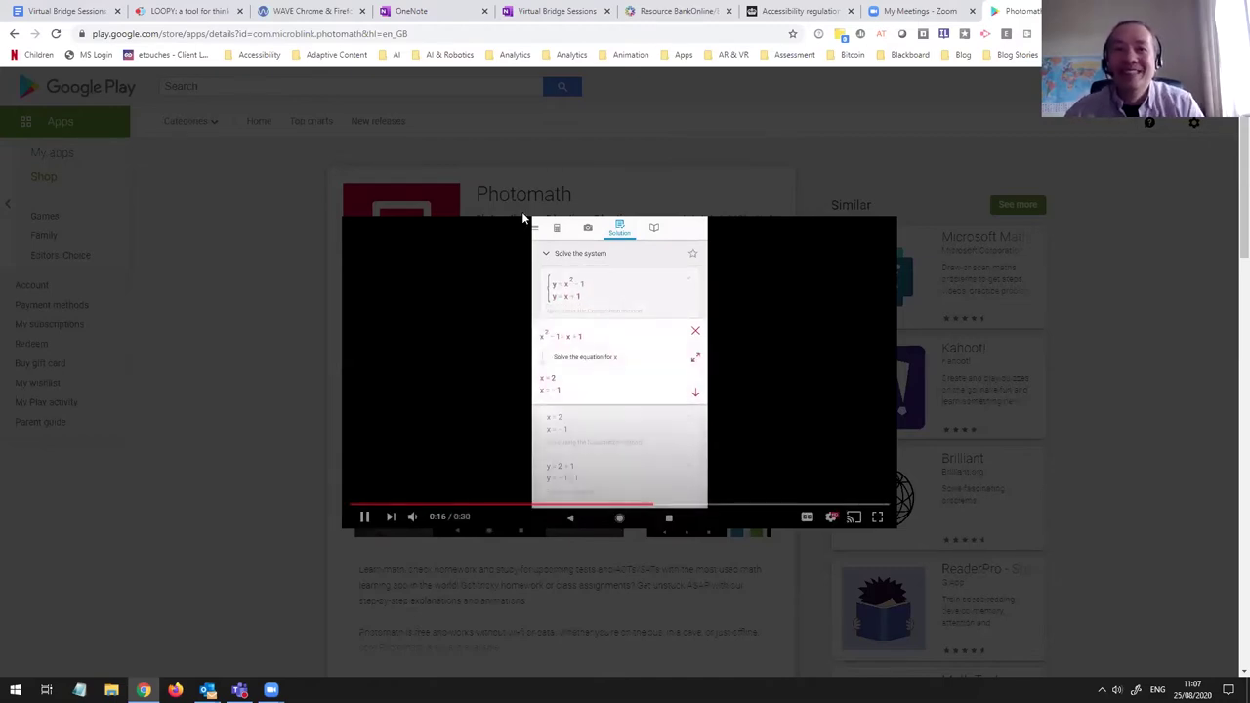
left_click(243, 387)
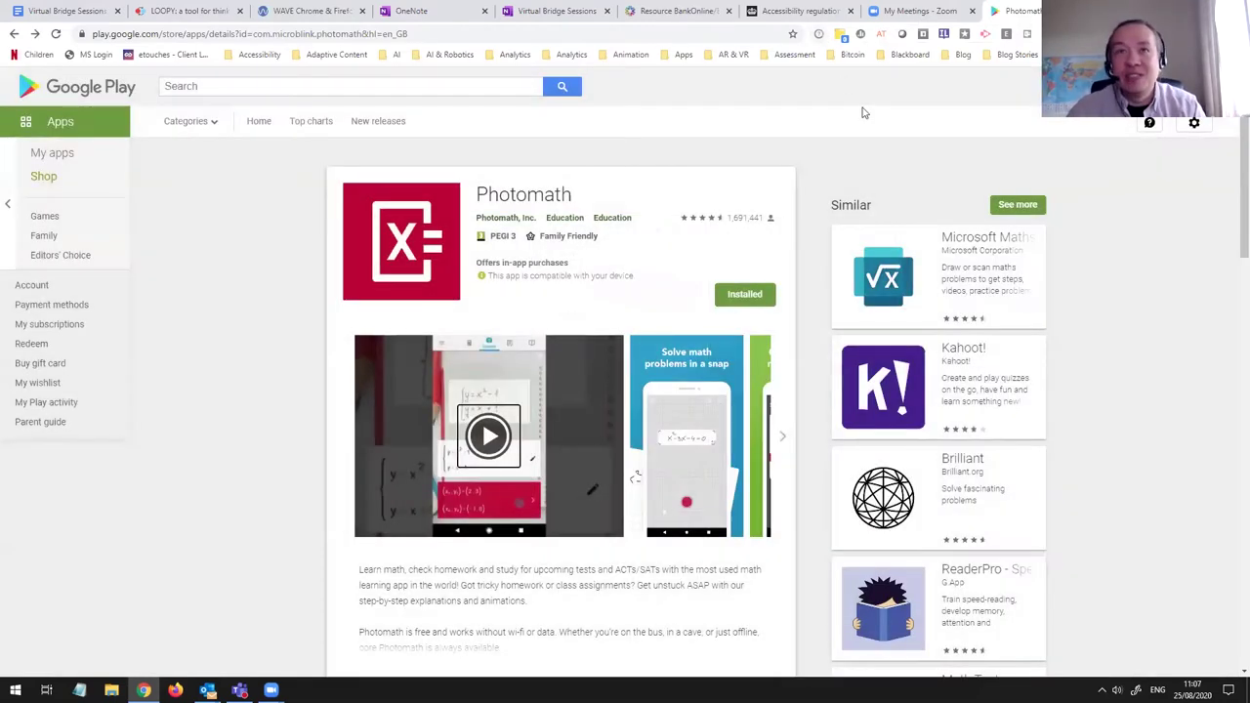
Step: Return to the OneNote page and handwrite y = 3(4² − 12) with the black pen below the bullet list
left_click(522, 12)
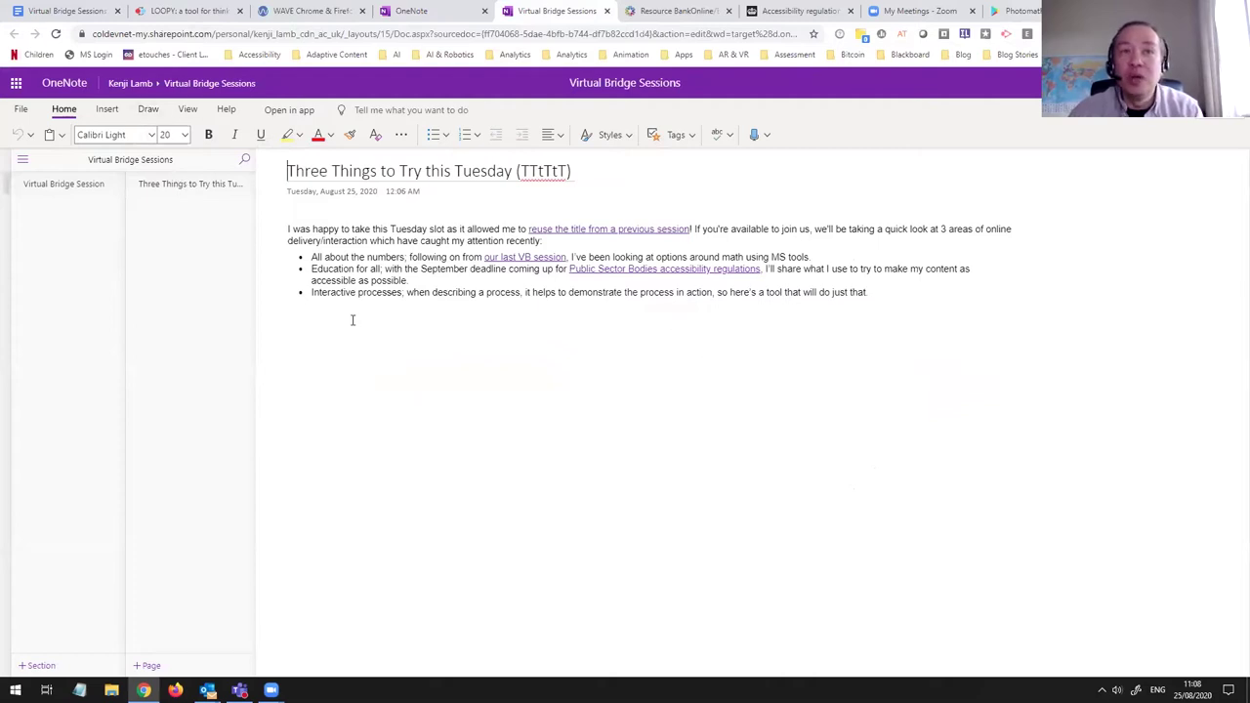
left_click(147, 109)
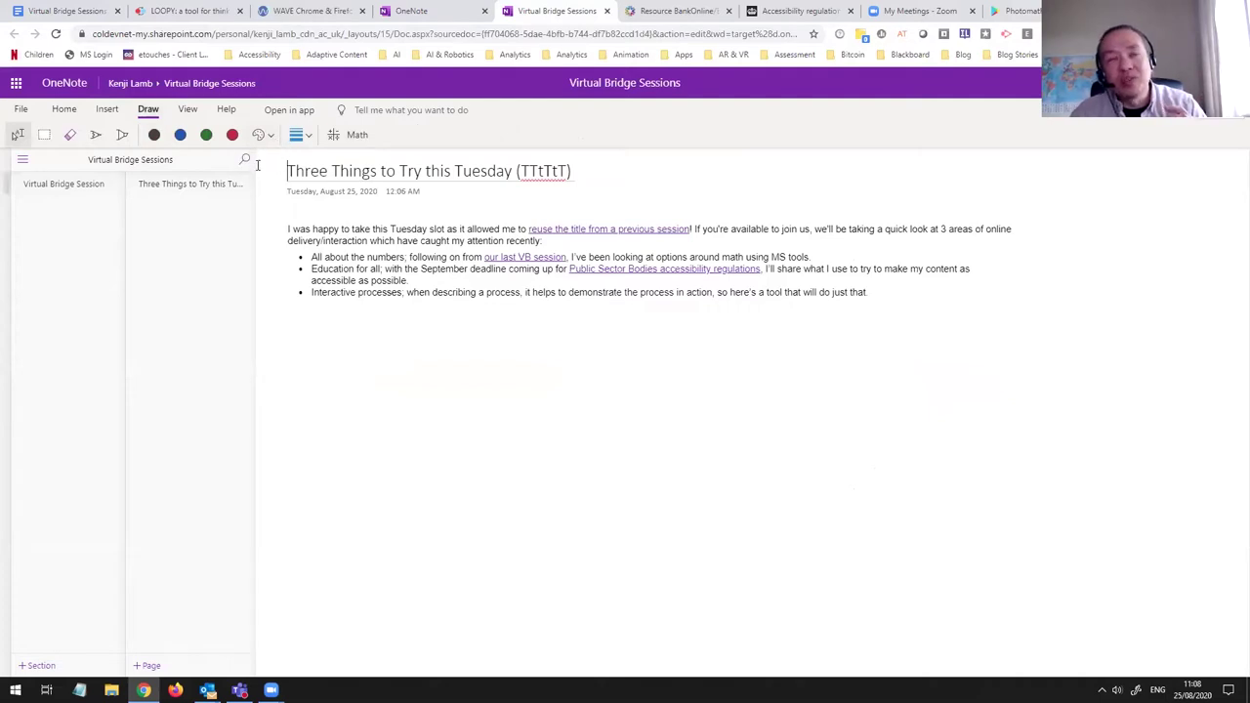
left_click(96, 139)
left_click(154, 135)
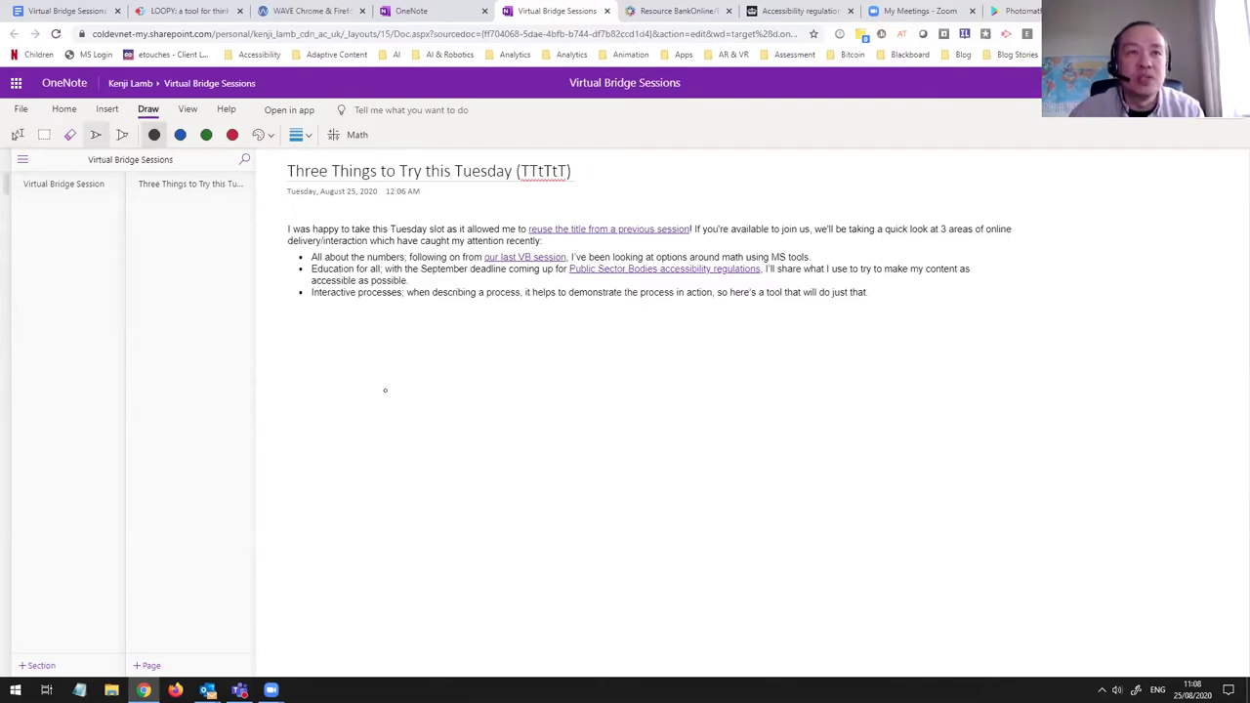
mouse_move(395, 401)
left_mouse_down()
mouse_move(416, 417)
mouse_move(389, 475)
left_mouse_up()
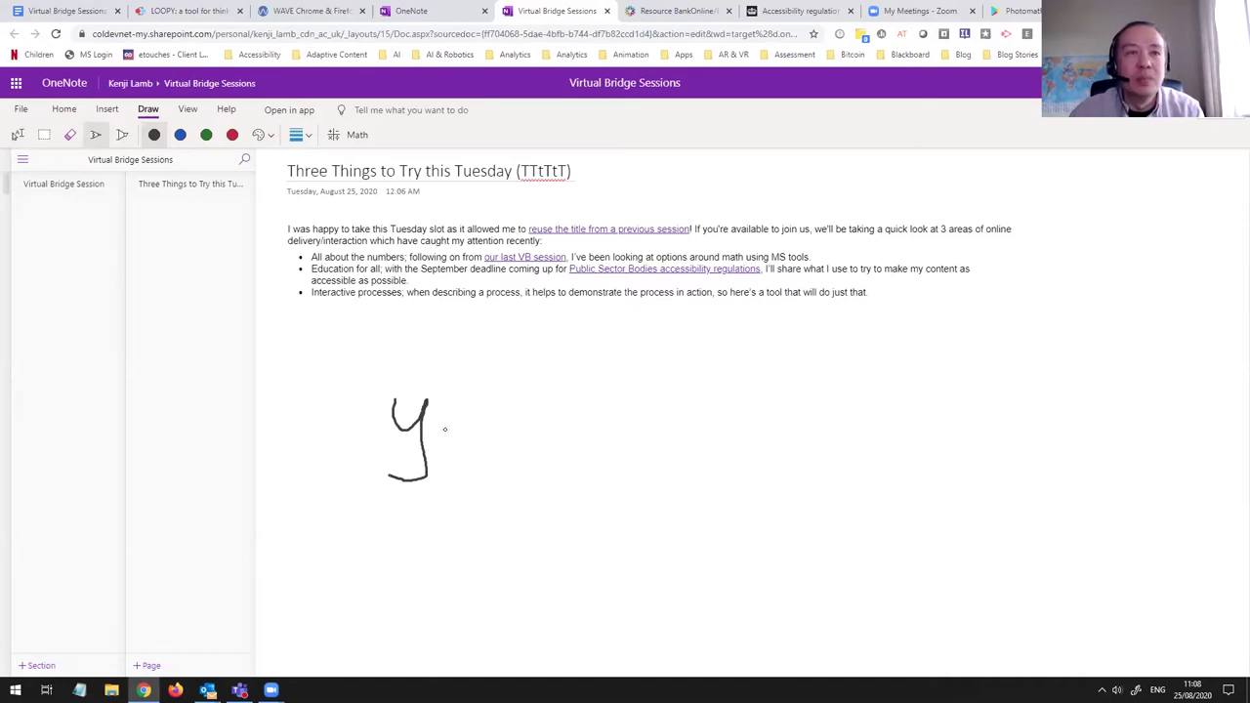
mouse_move(456, 412)
left_mouse_down()
mouse_move(485, 413)
mouse_move(496, 433)
left_mouse_up()
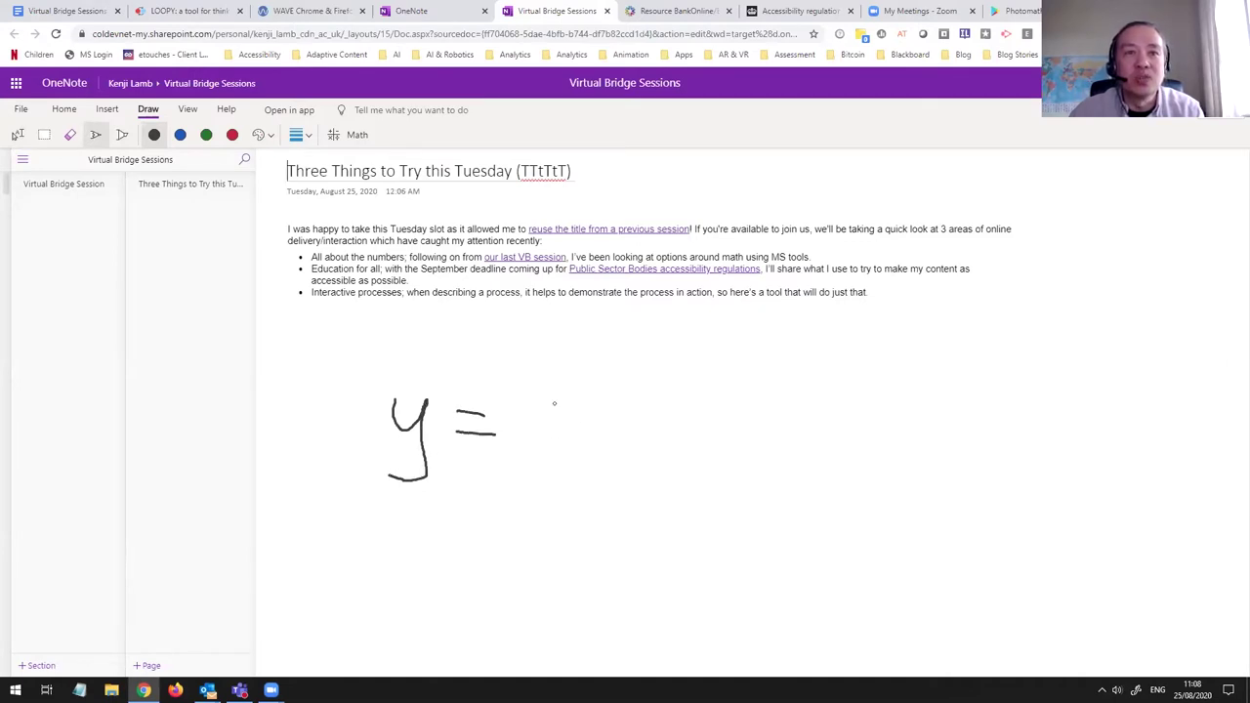
mouse_move(560, 387)
left_mouse_down()
mouse_move(532, 438)
mouse_move(598, 455)
left_mouse_up()
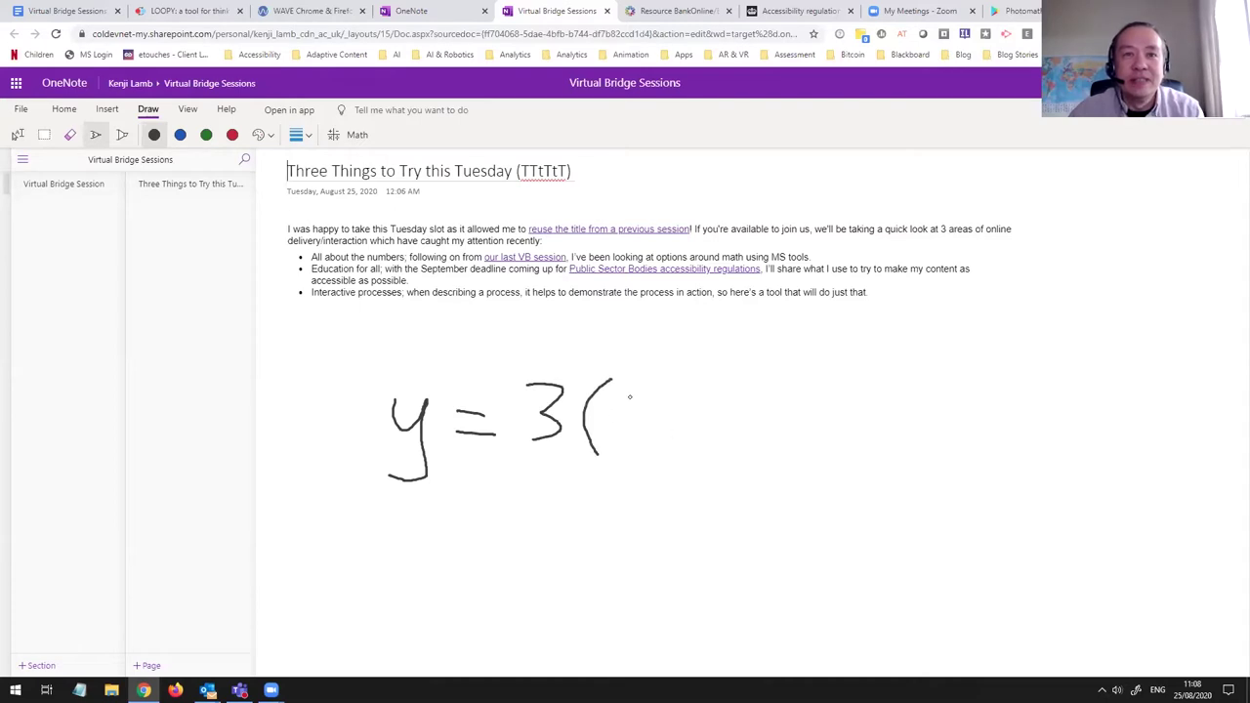
mouse_move(630, 397)
left_mouse_down()
mouse_move(662, 435)
mouse_move(636, 442)
left_mouse_up()
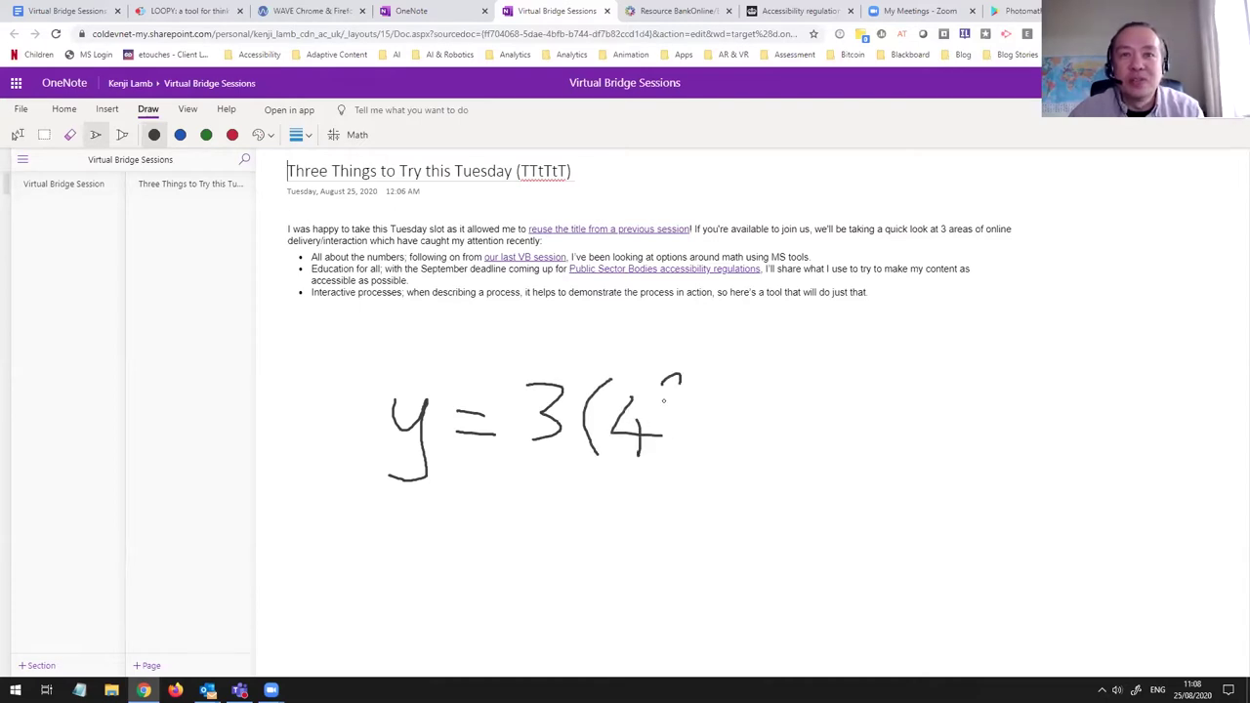
left_click_drag(663, 400, 680, 403)
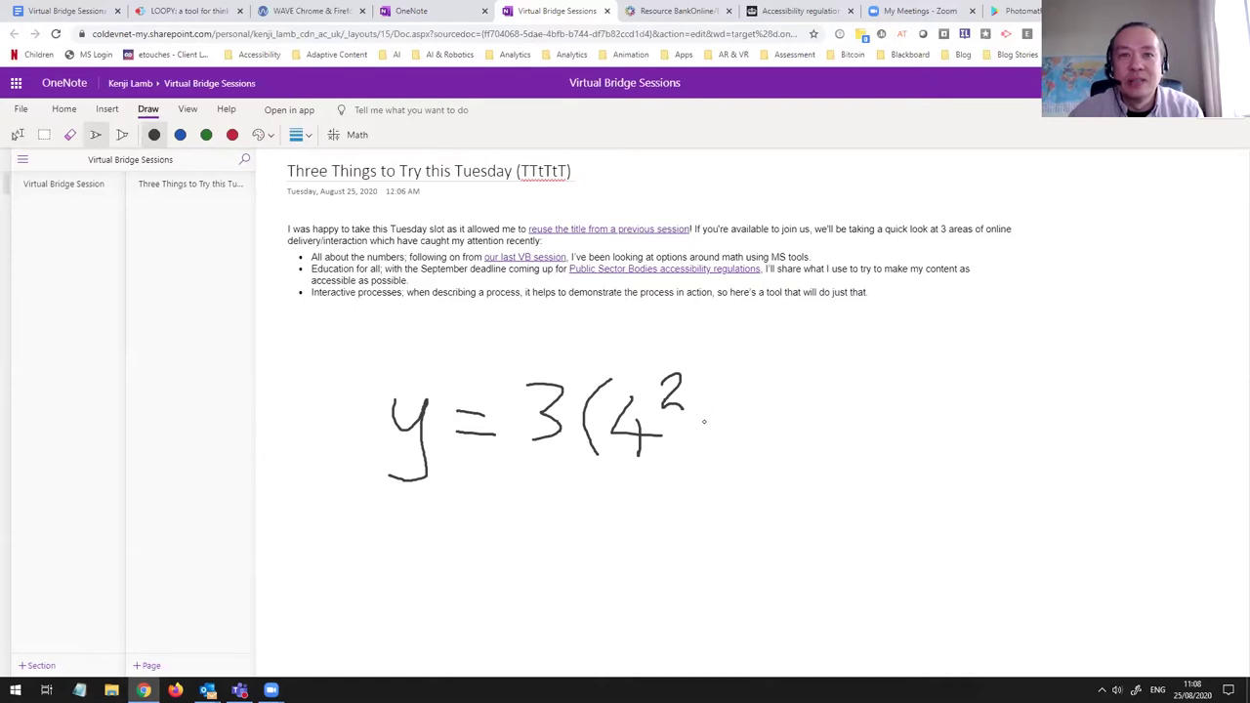
mouse_move(702, 420)
left_mouse_down()
mouse_move(732, 417)
mouse_move(758, 434)
mouse_move(787, 412)
mouse_move(792, 428)
left_mouse_up()
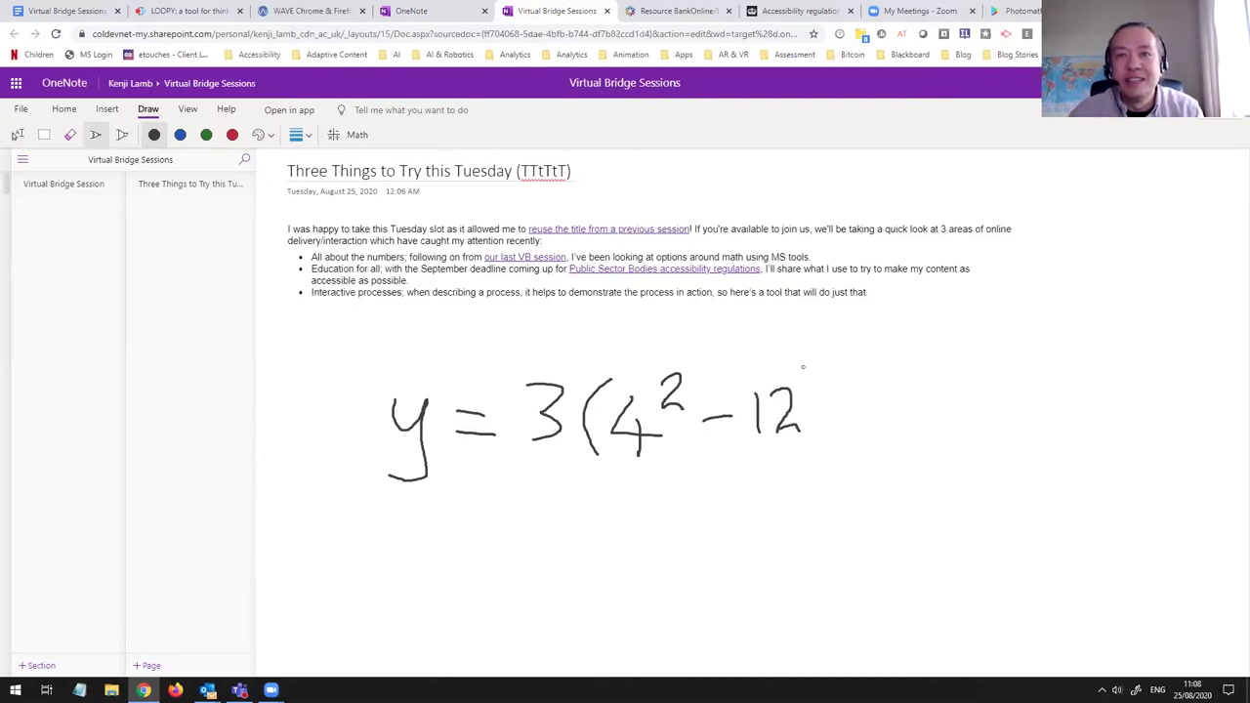
mouse_move(803, 367)
left_mouse_down()
mouse_move(829, 437)
mouse_move(812, 459)
left_mouse_up()
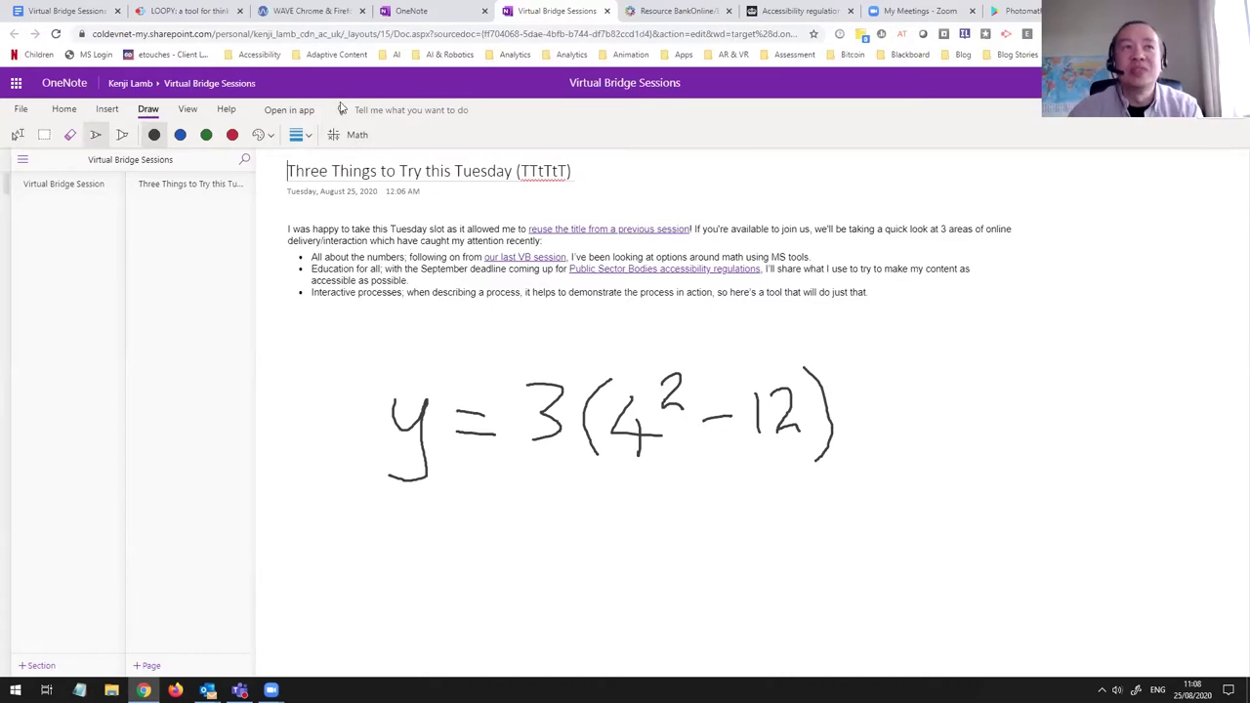
Step: Select the whole handwritten equation and have the Math tool recognise it
left_click(44, 134)
mouse_move(336, 330)
left_mouse_down()
mouse_move(432, 405)
mouse_move(947, 546)
left_mouse_up()
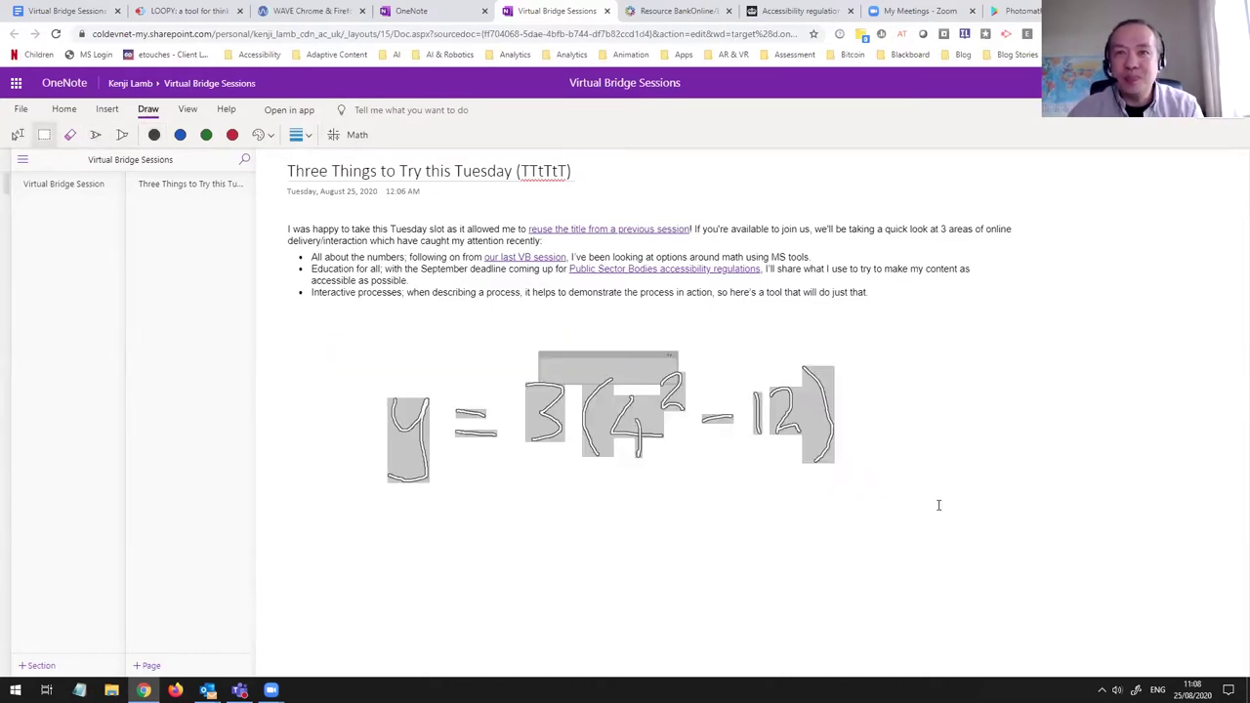
left_click(356, 135)
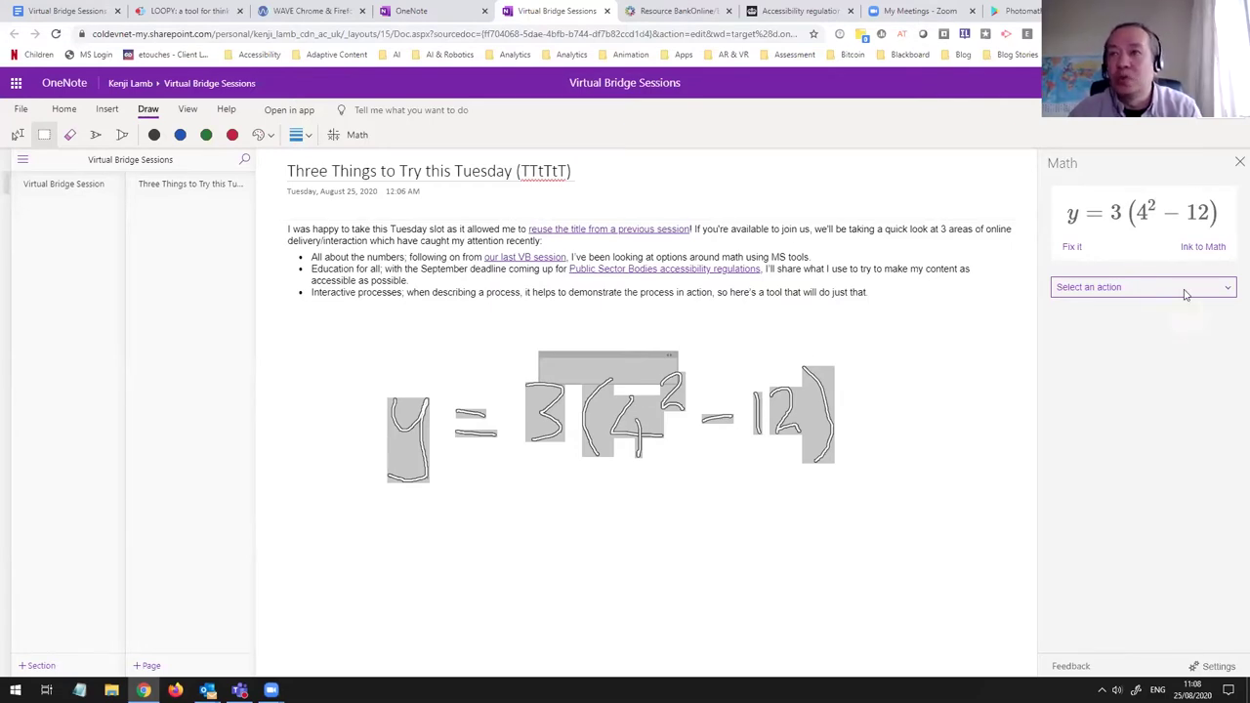
Step: Solve the recognised equation for y and show the Steps for Solving Linear Equation
left_click(1225, 288)
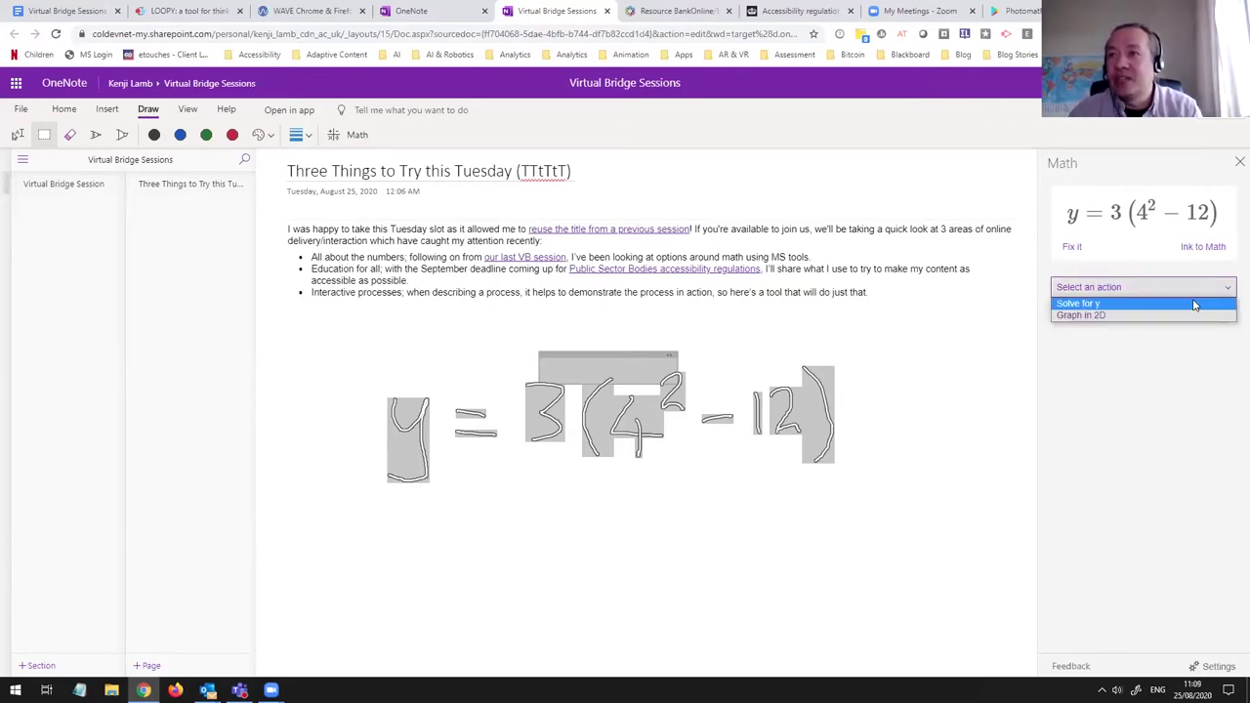
left_click(1193, 304)
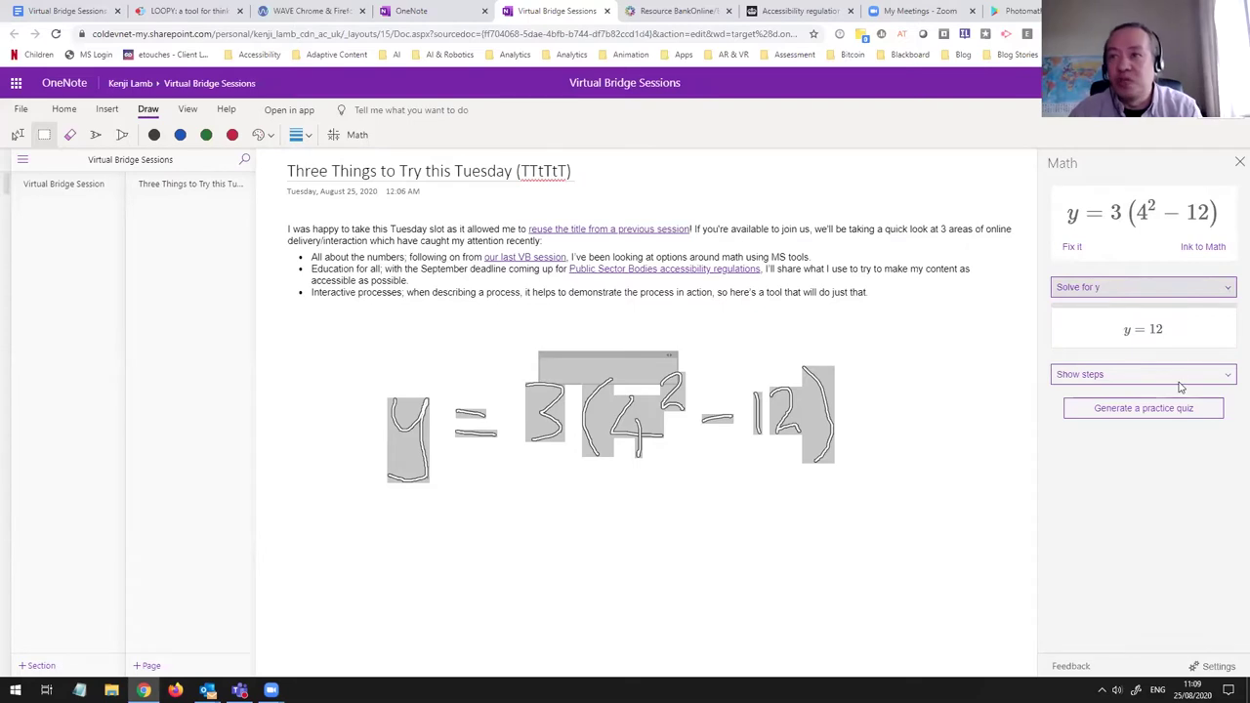
left_click(1219, 376)
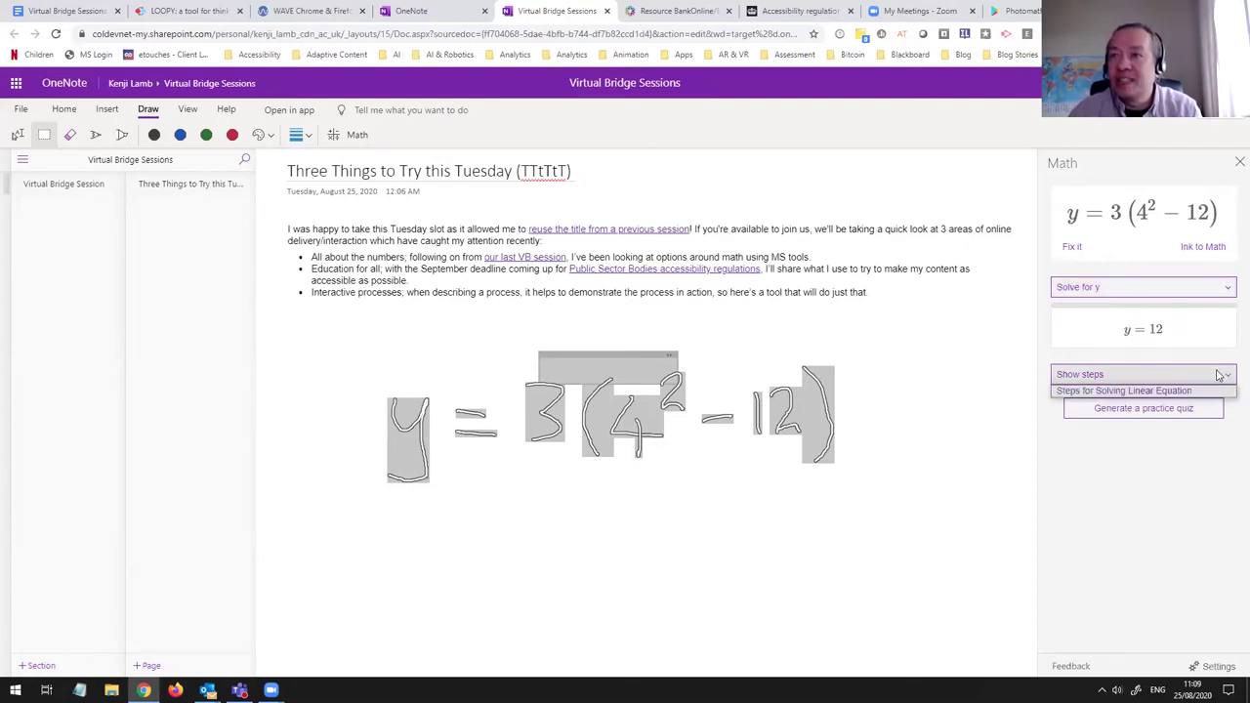
left_click(1177, 392)
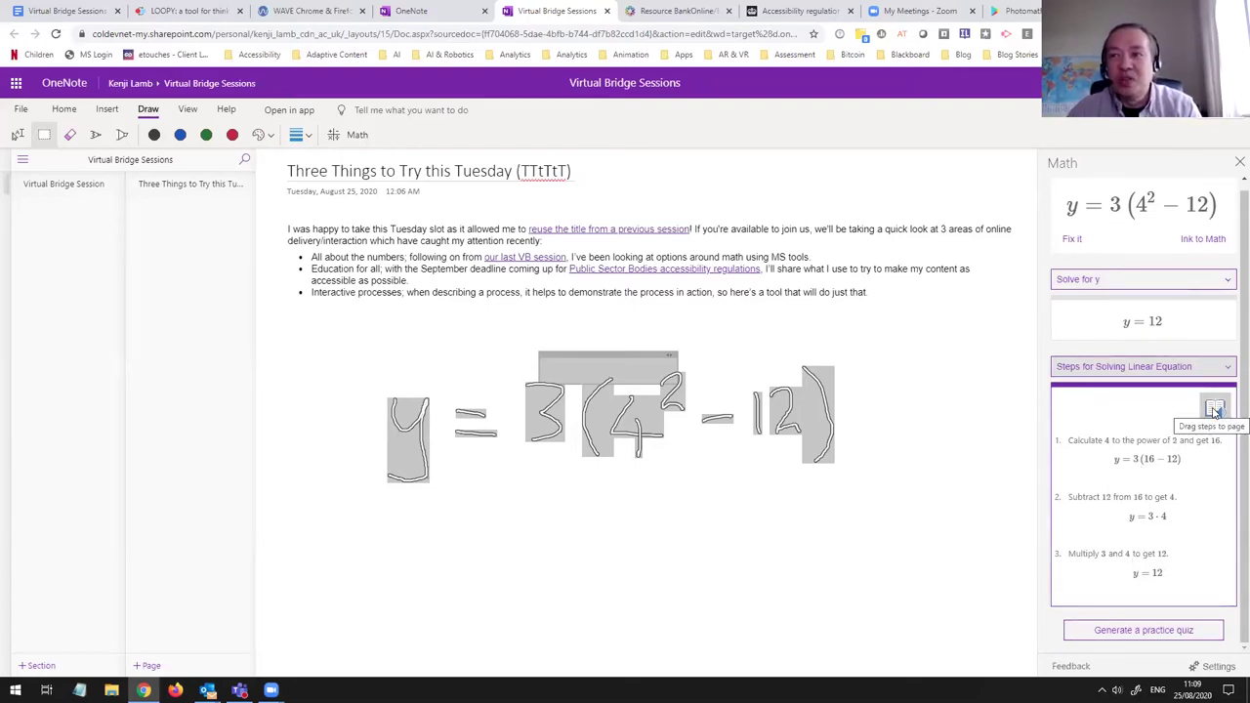
Step: Place the solution steps on the page beside the handwritten equation, and remove that text box again
left_click(1214, 410)
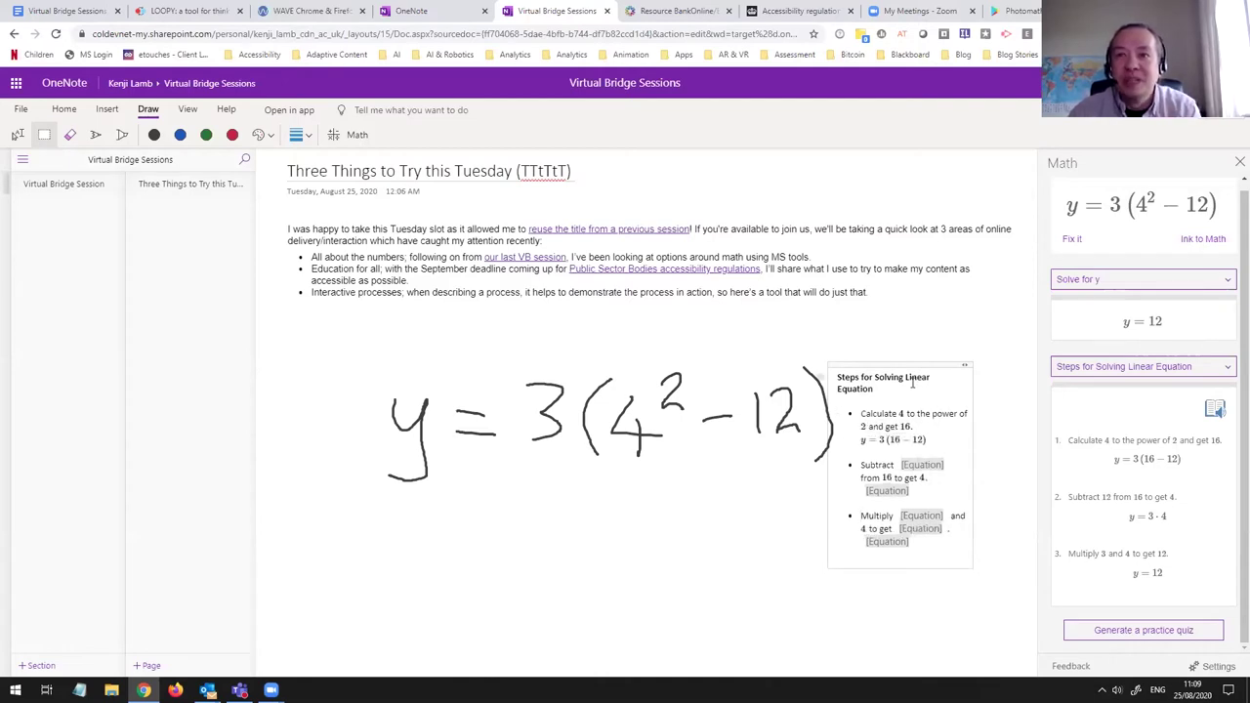
left_click_drag(909, 365, 928, 336)
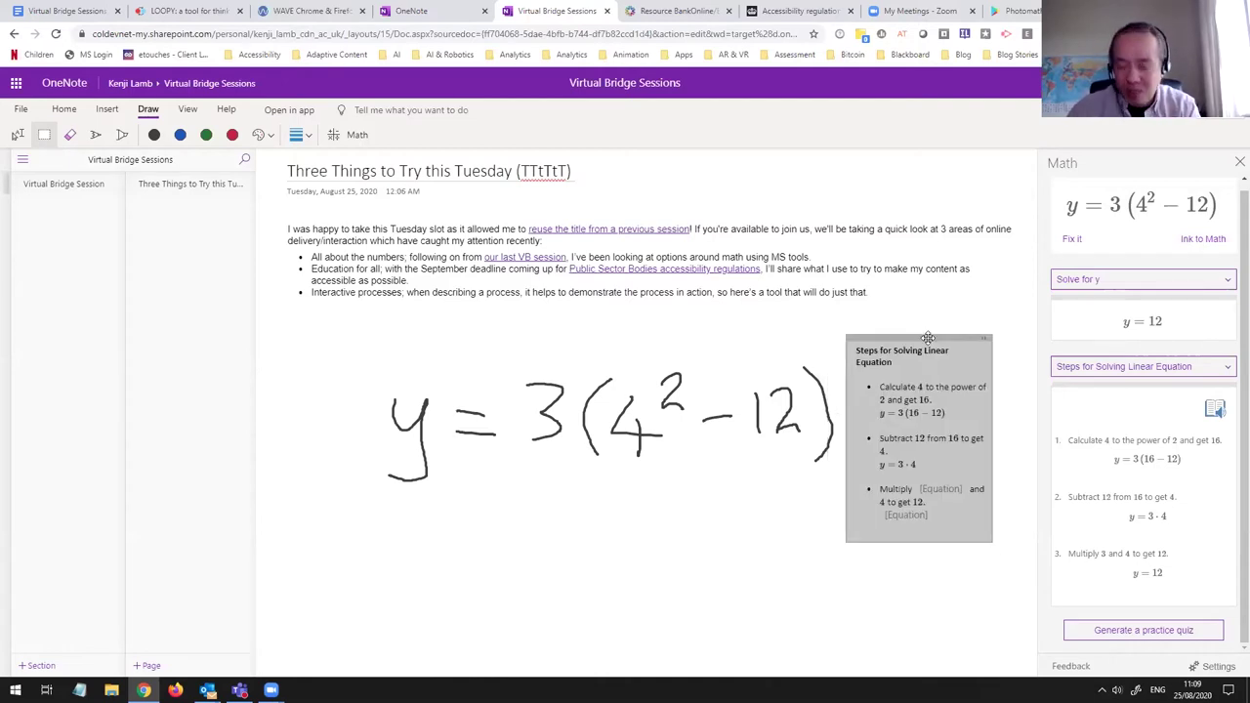
key("Delete")
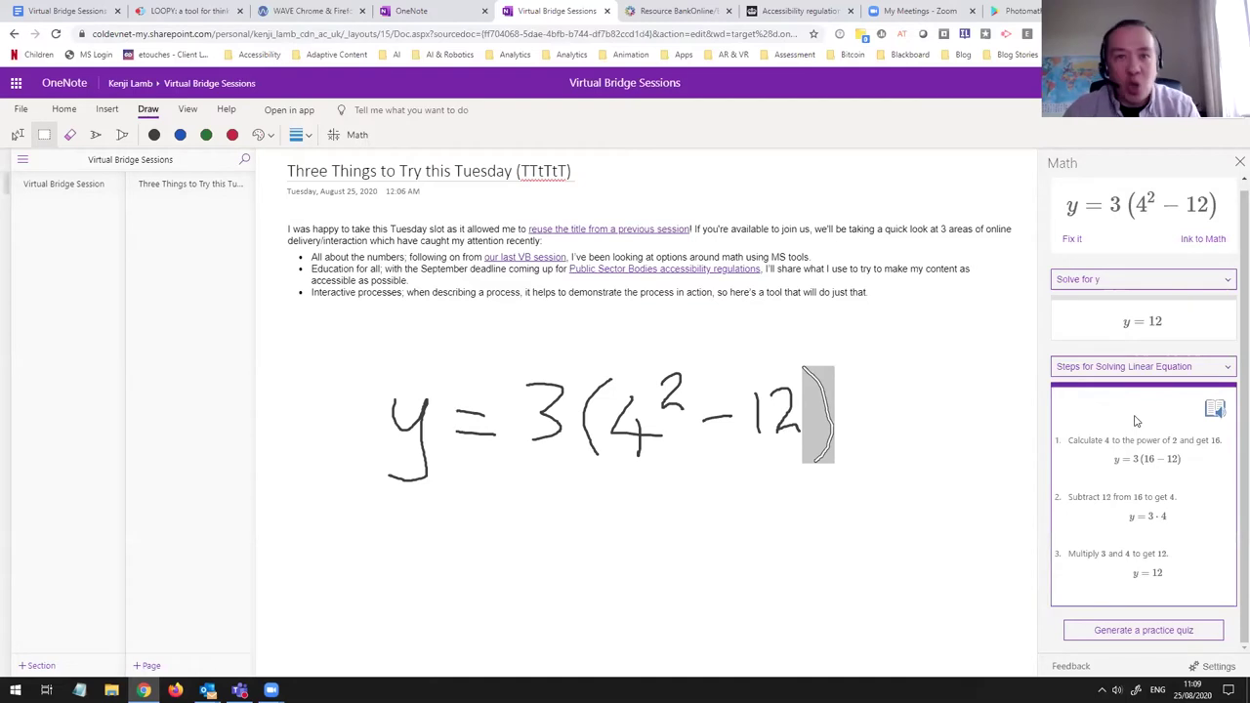
left_click(919, 427)
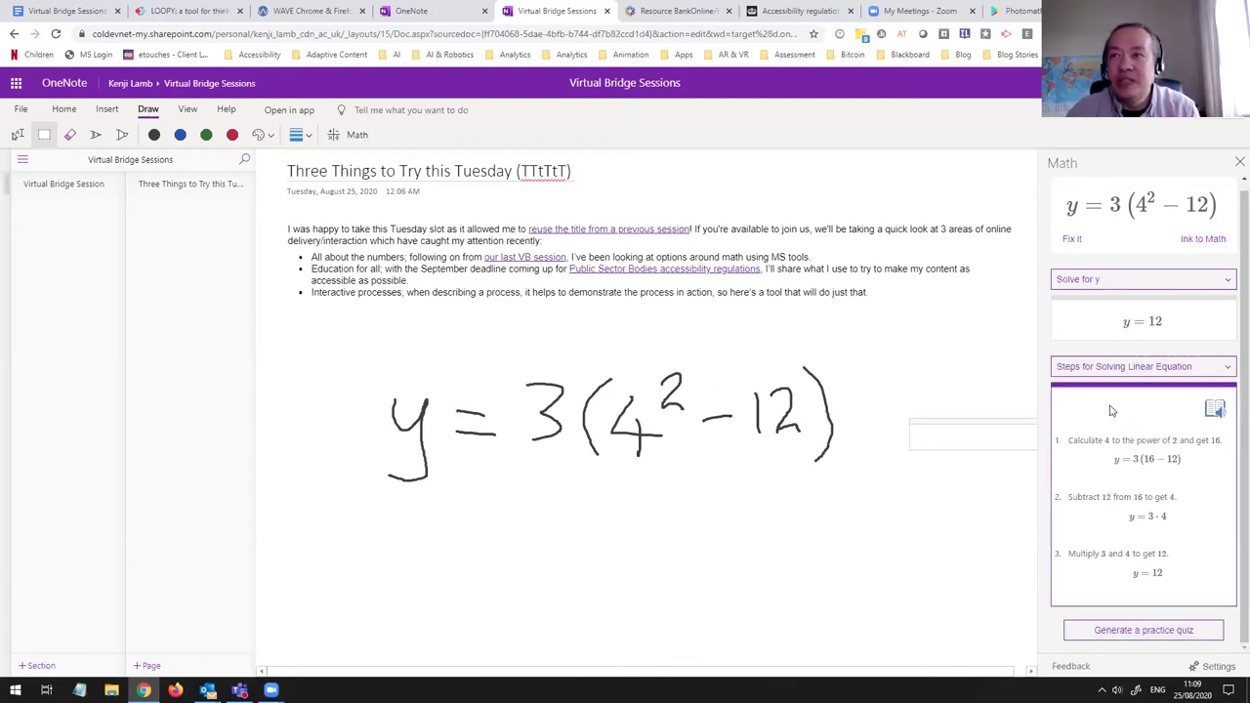
Step: Generate a practice maths quiz with 2 questions from the equation
left_click(1161, 631)
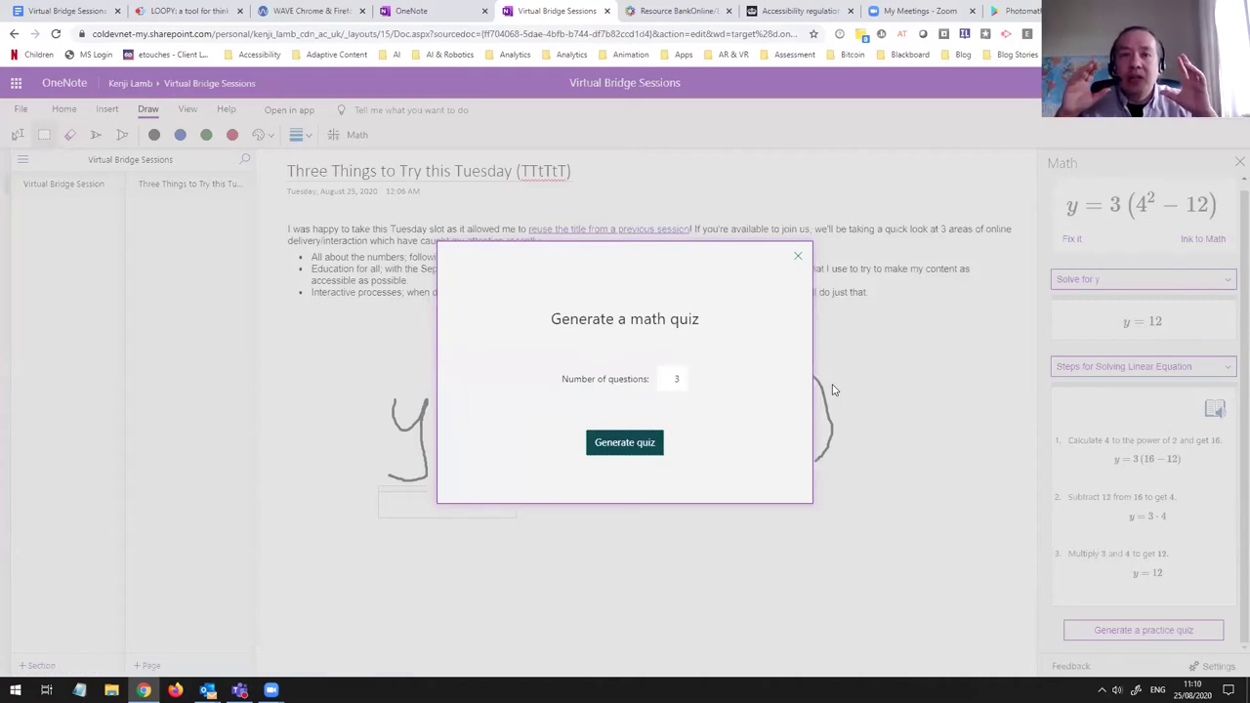
double_click(675, 379)
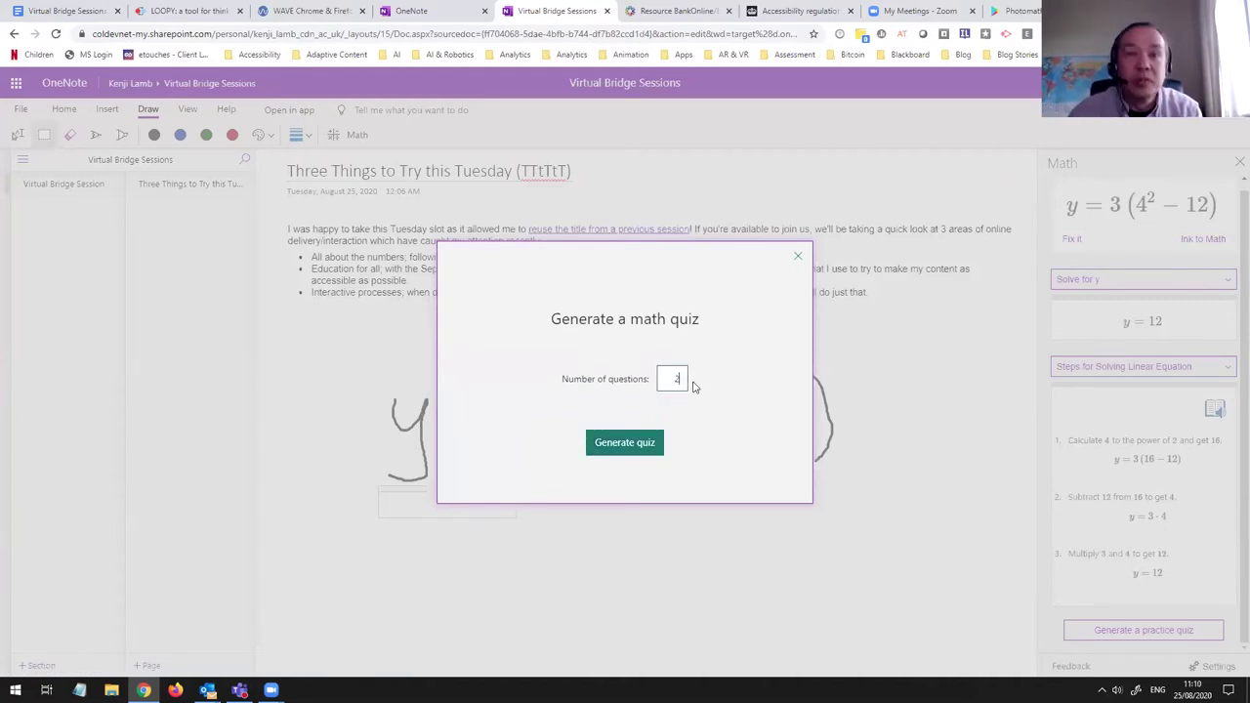
type("2")
left_click(658, 434)
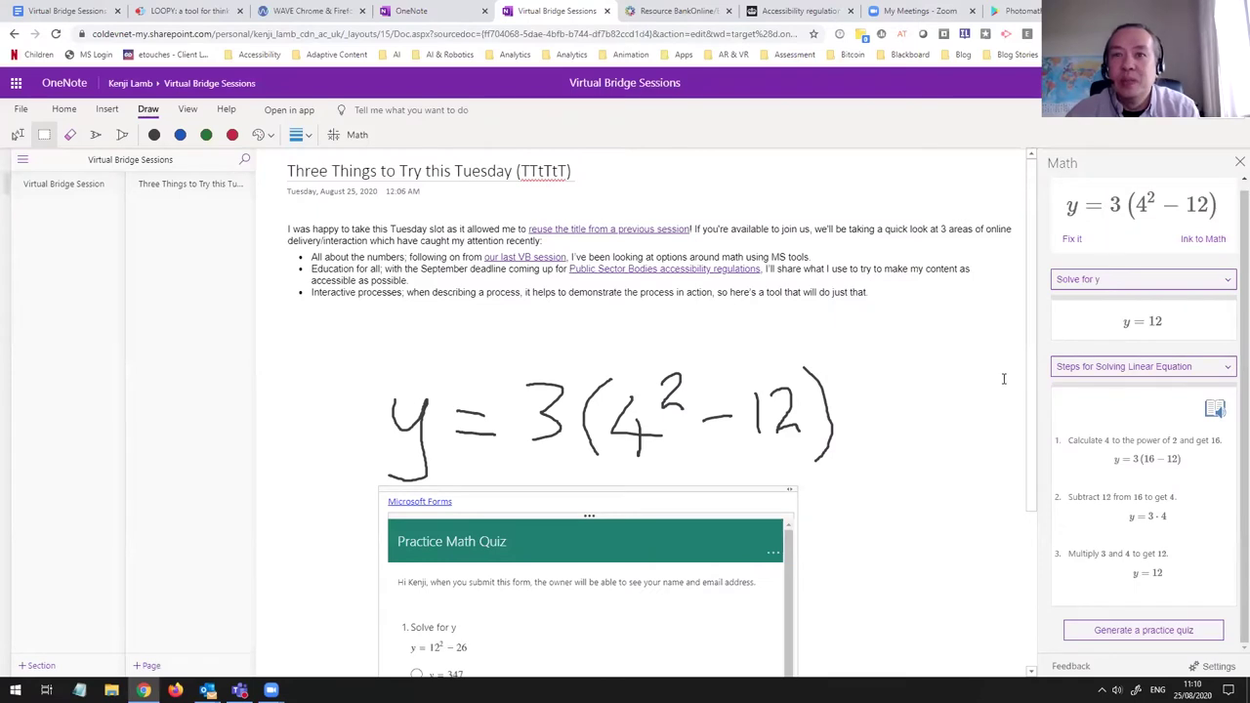
Step: Submit the practice quiz with the answers y = 128 and y = −71, and review its results
scroll(1002, 378, "down", 2)
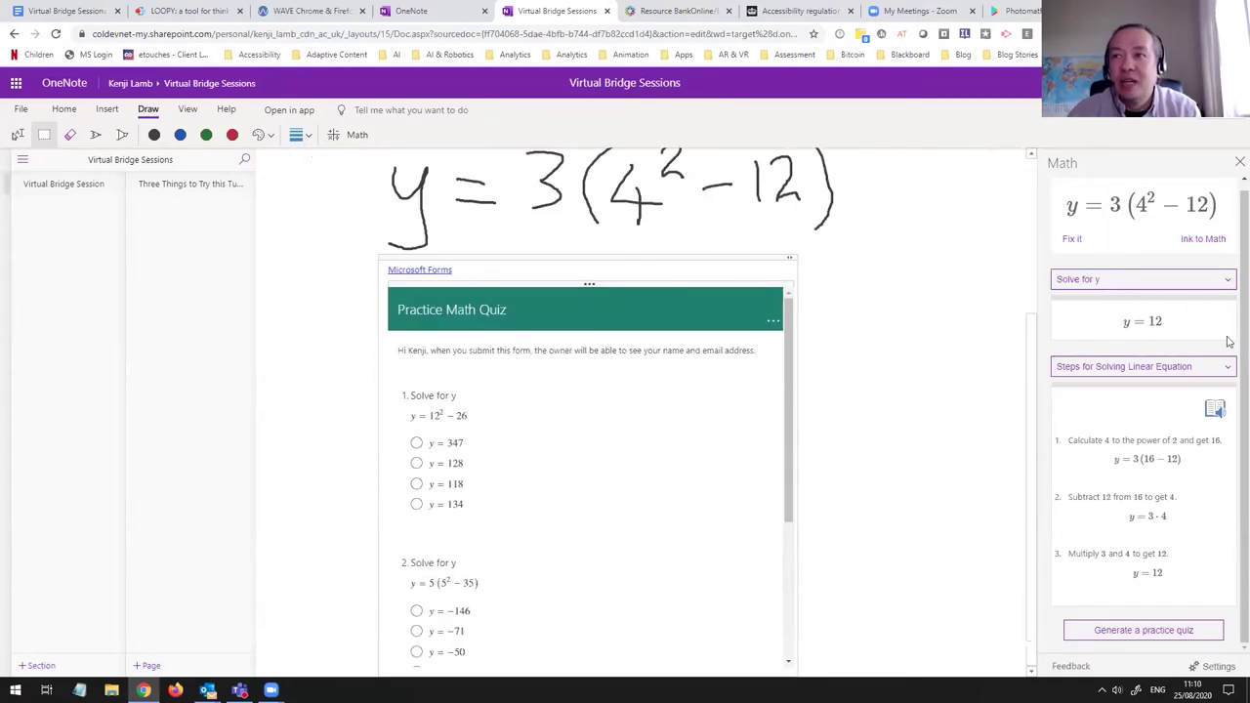
left_click_drag(789, 403, 805, 432)
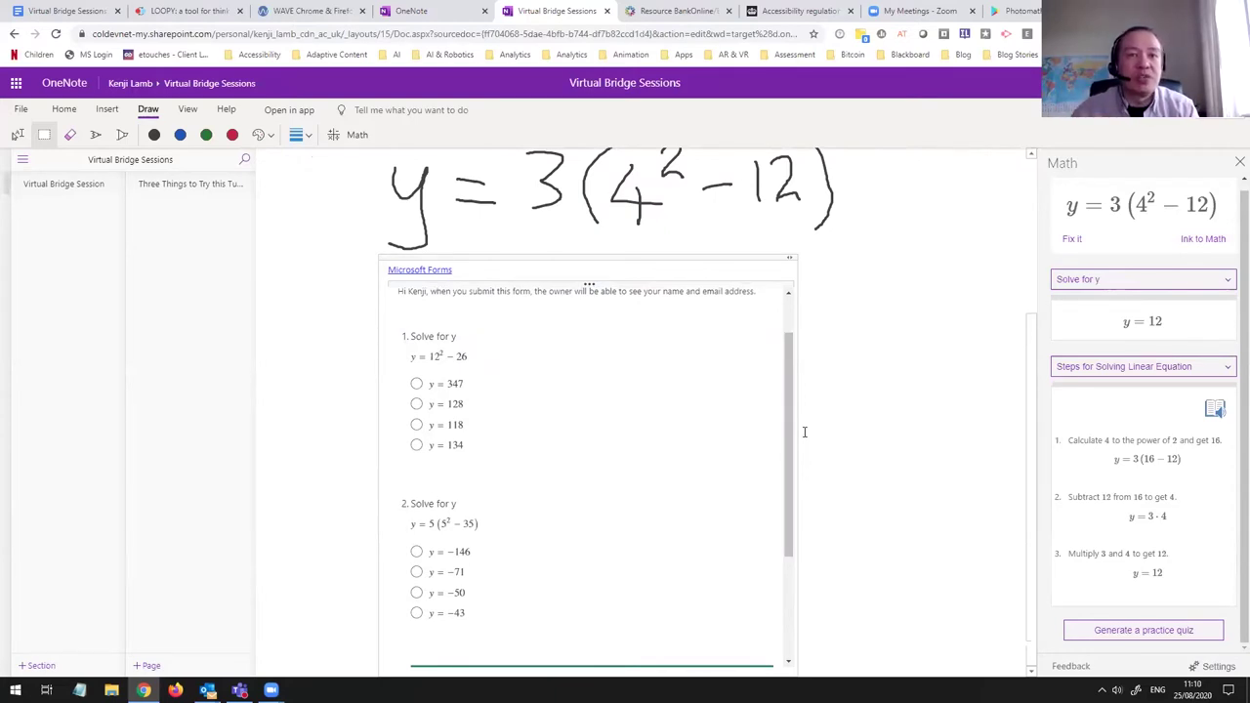
left_click(416, 406)
left_click_drag(787, 419, 772, 488)
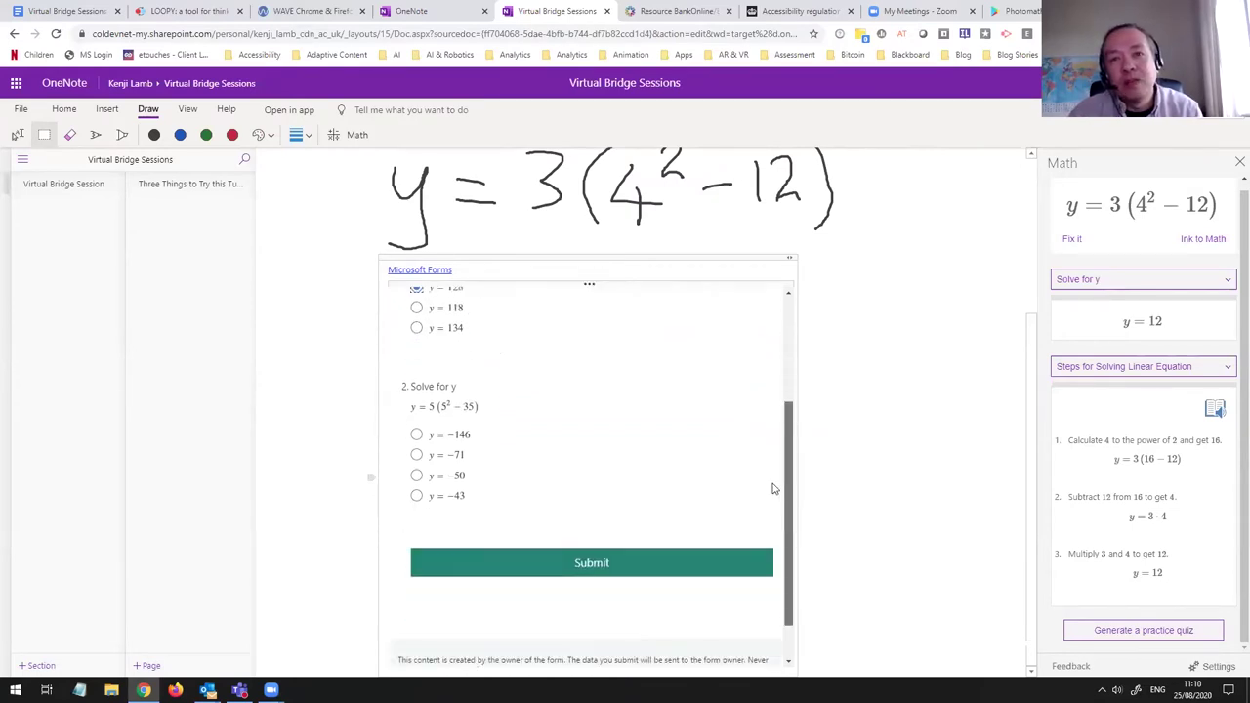
left_click(416, 456)
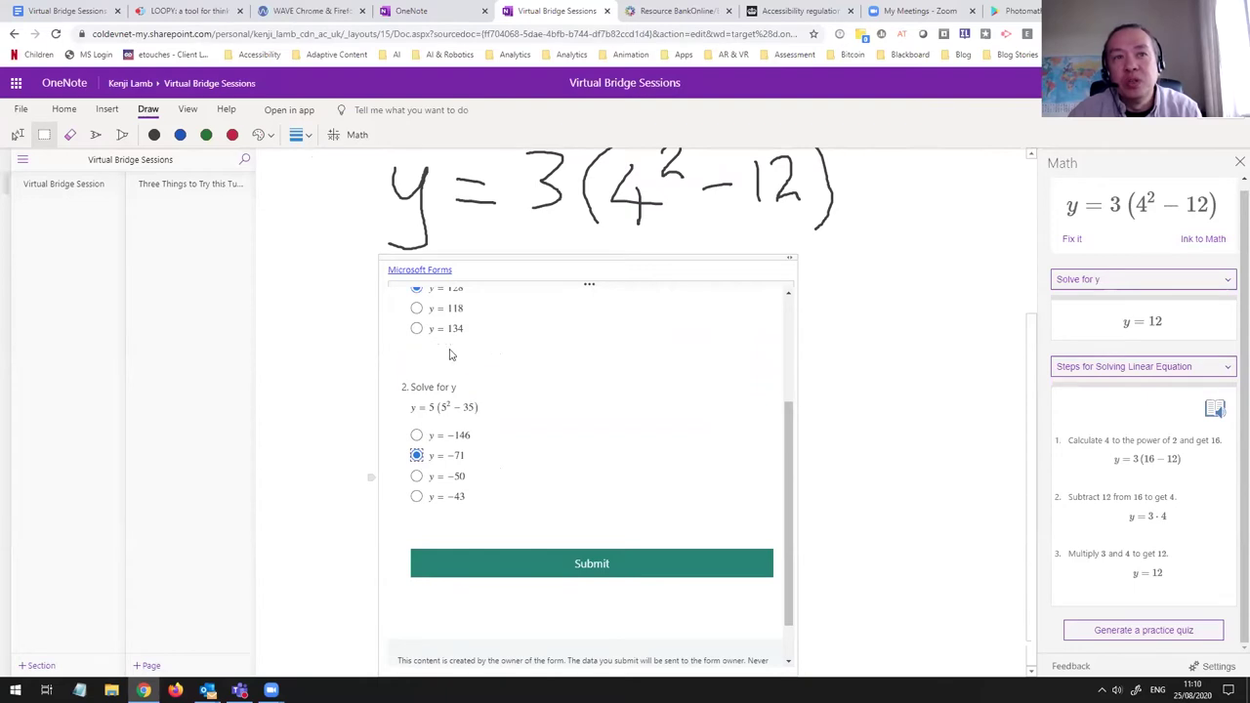
left_click(595, 566)
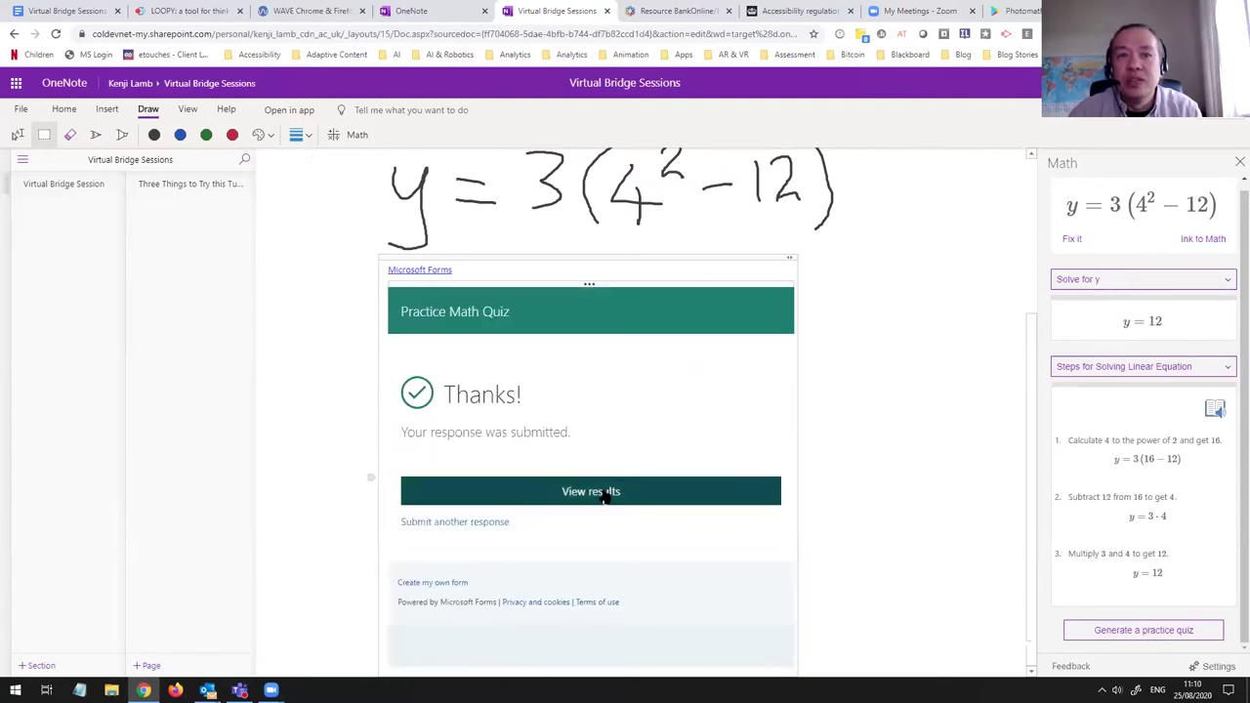
left_click(604, 496)
left_click_drag(781, 416, 798, 368)
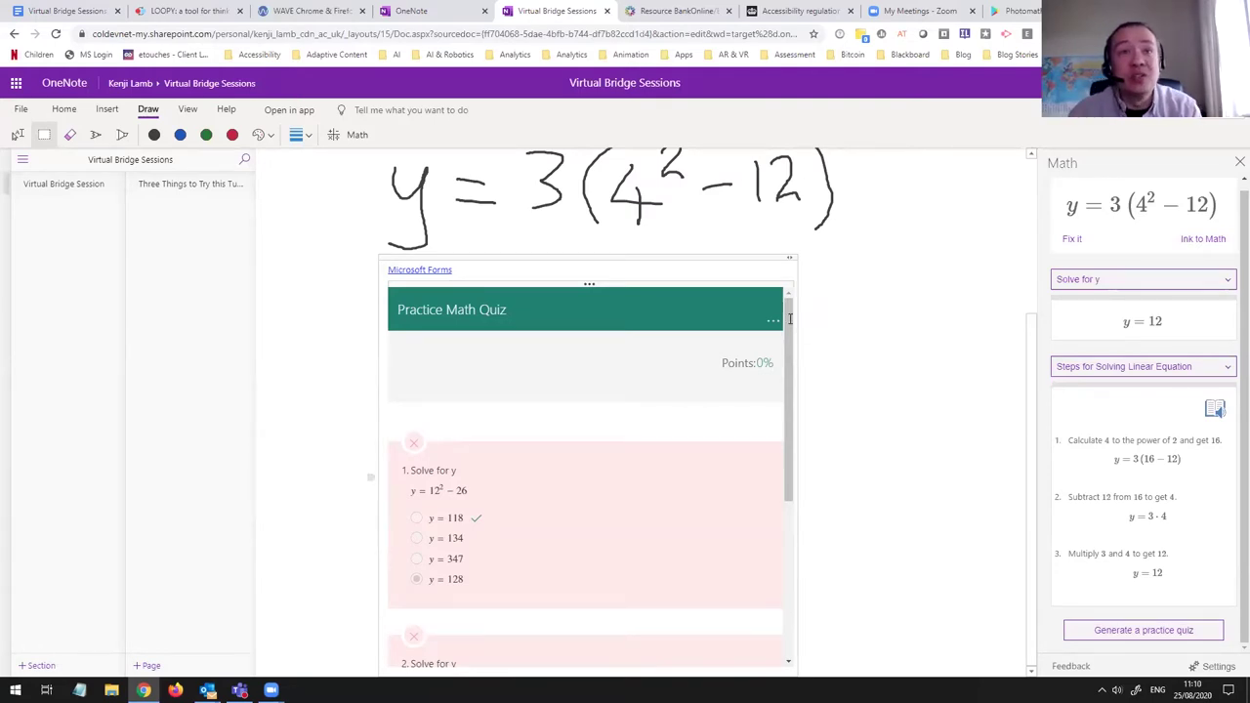
Step: Delete the embedded Practice Math Quiz from the page, undoing the first deletion and deleting it again
left_click(743, 255)
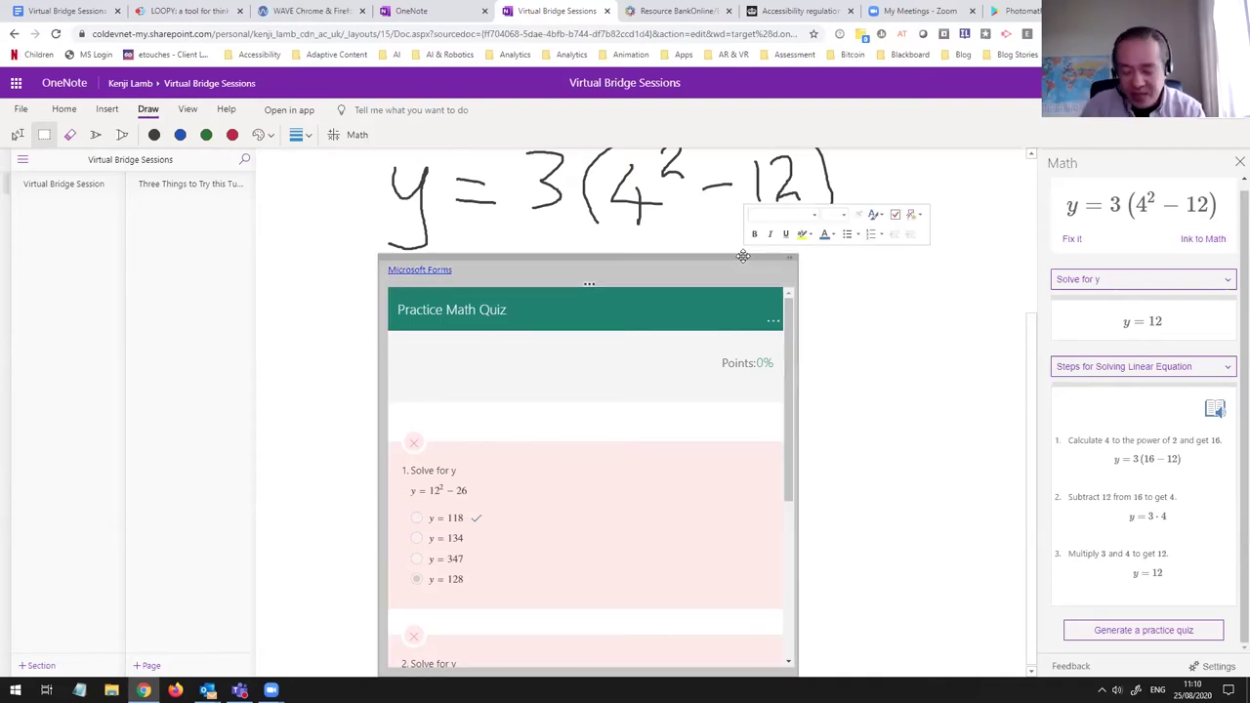
key("Delete")
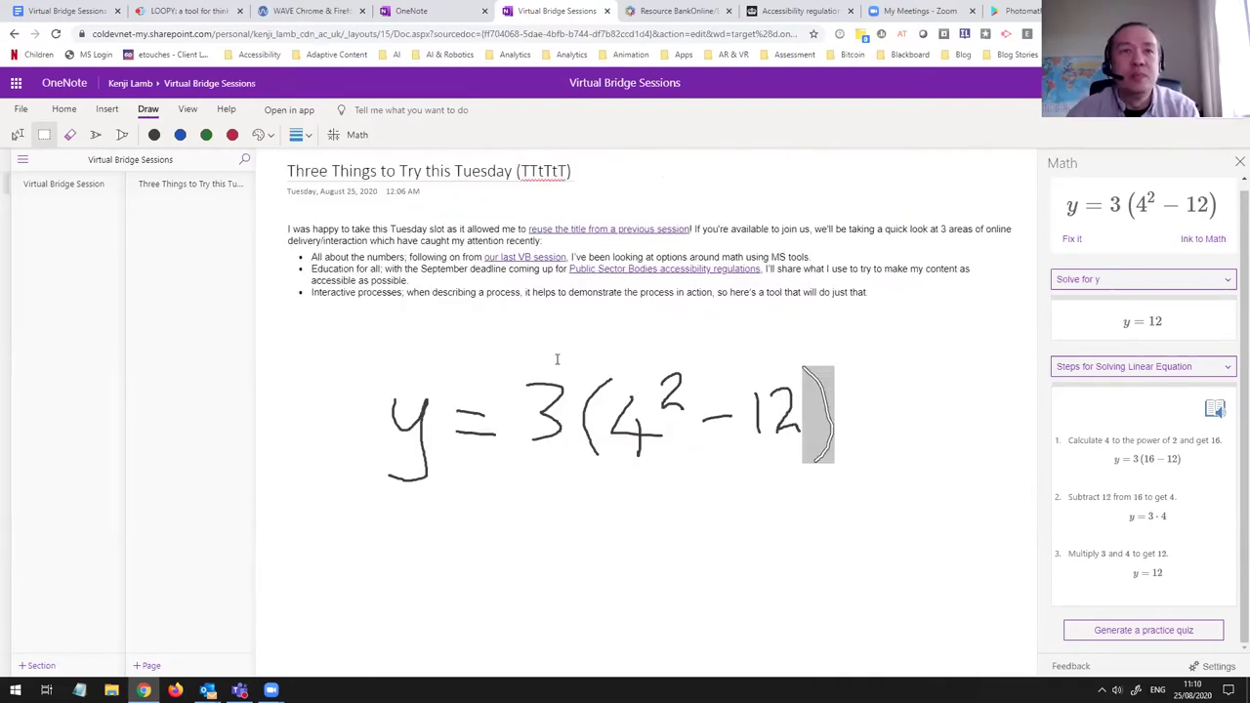
key("ctrl+z")
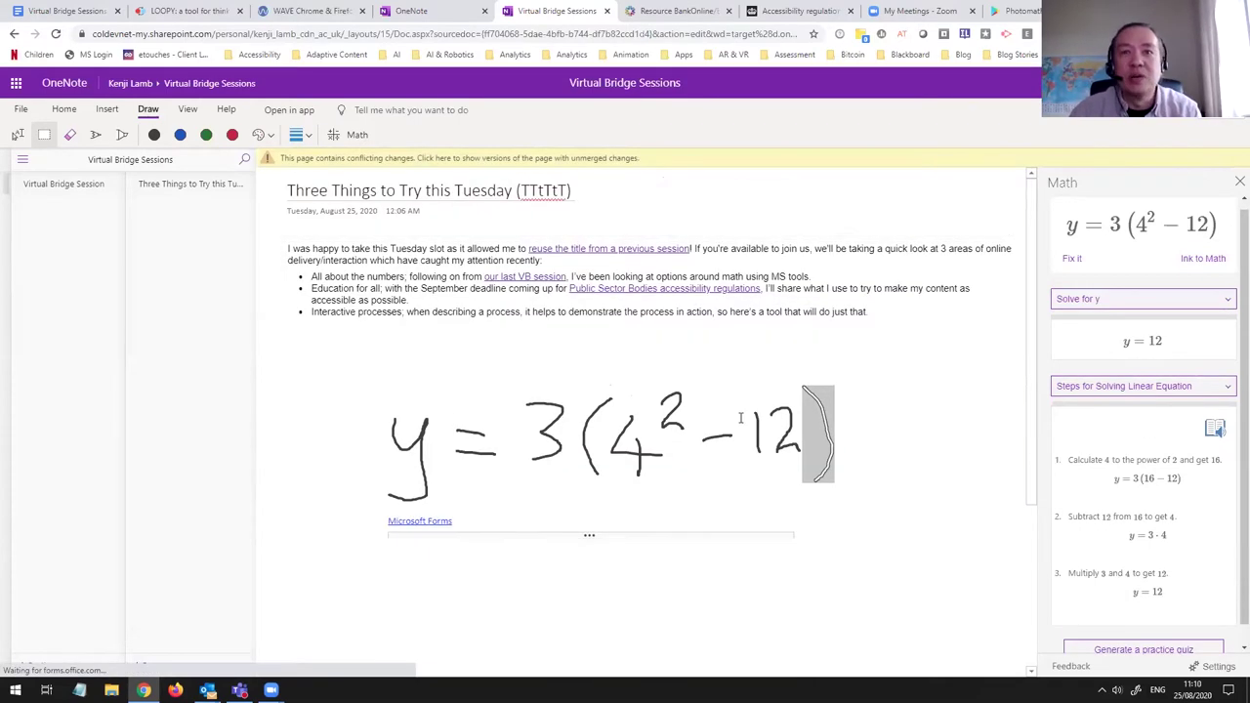
scroll(752, 410, "down", 3)
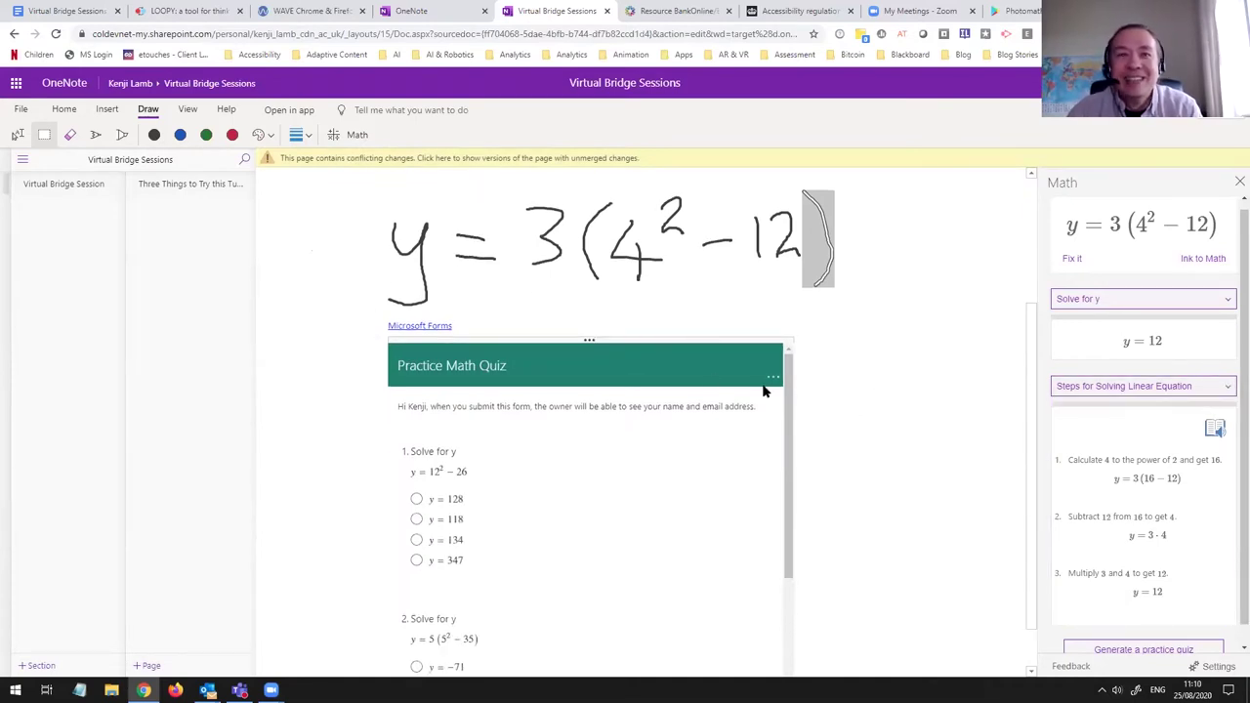
left_click(628, 317)
left_click(628, 314)
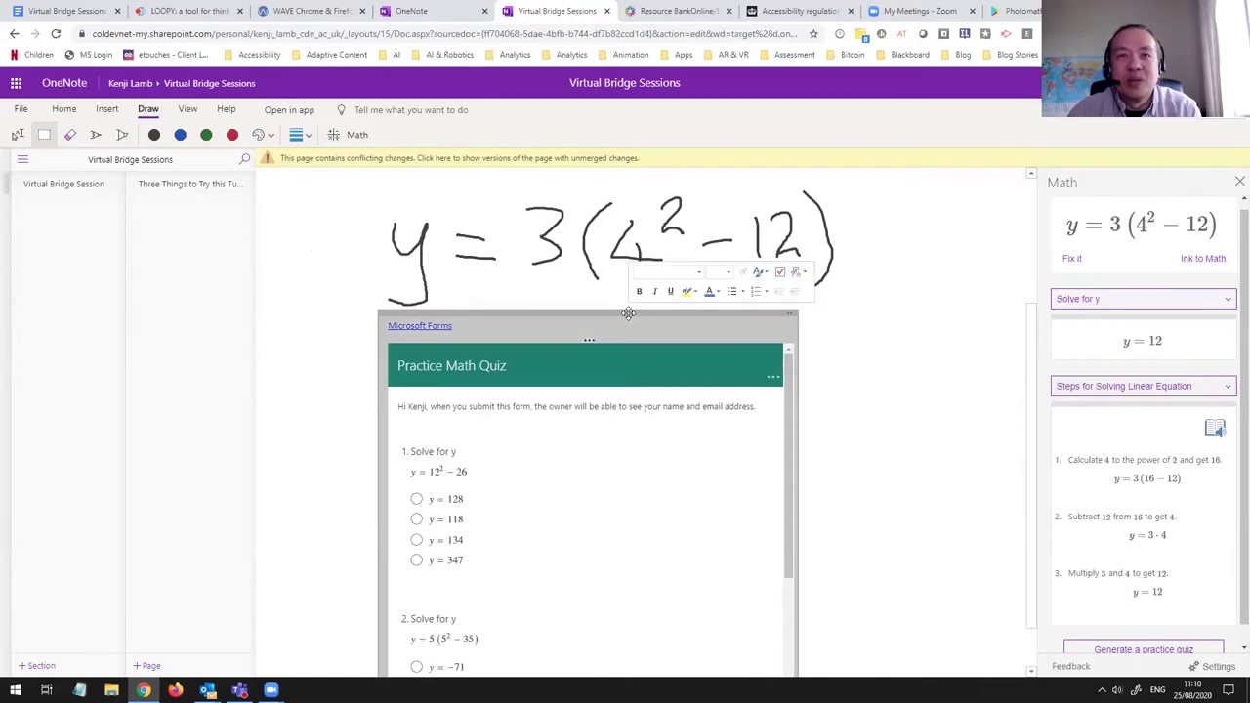
key("Delete")
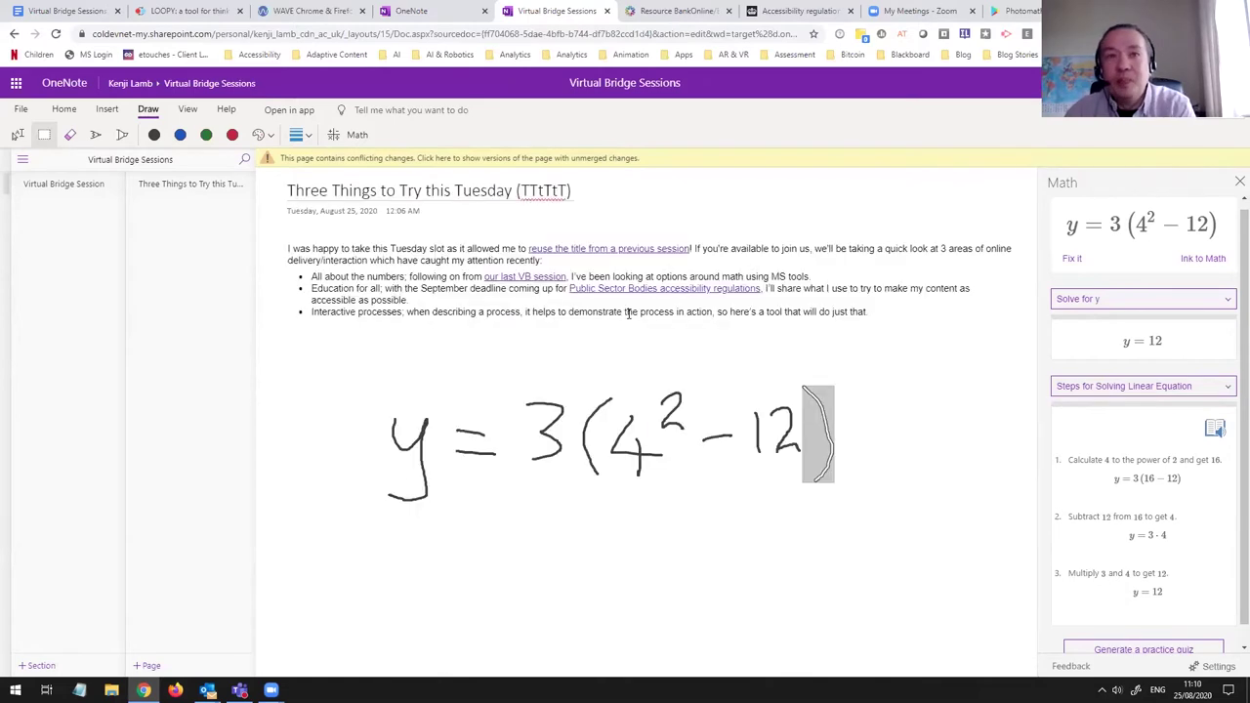
Step: Switch the equation's action to Graph in 2D and expand the key graph features to look through them
left_click(1158, 389)
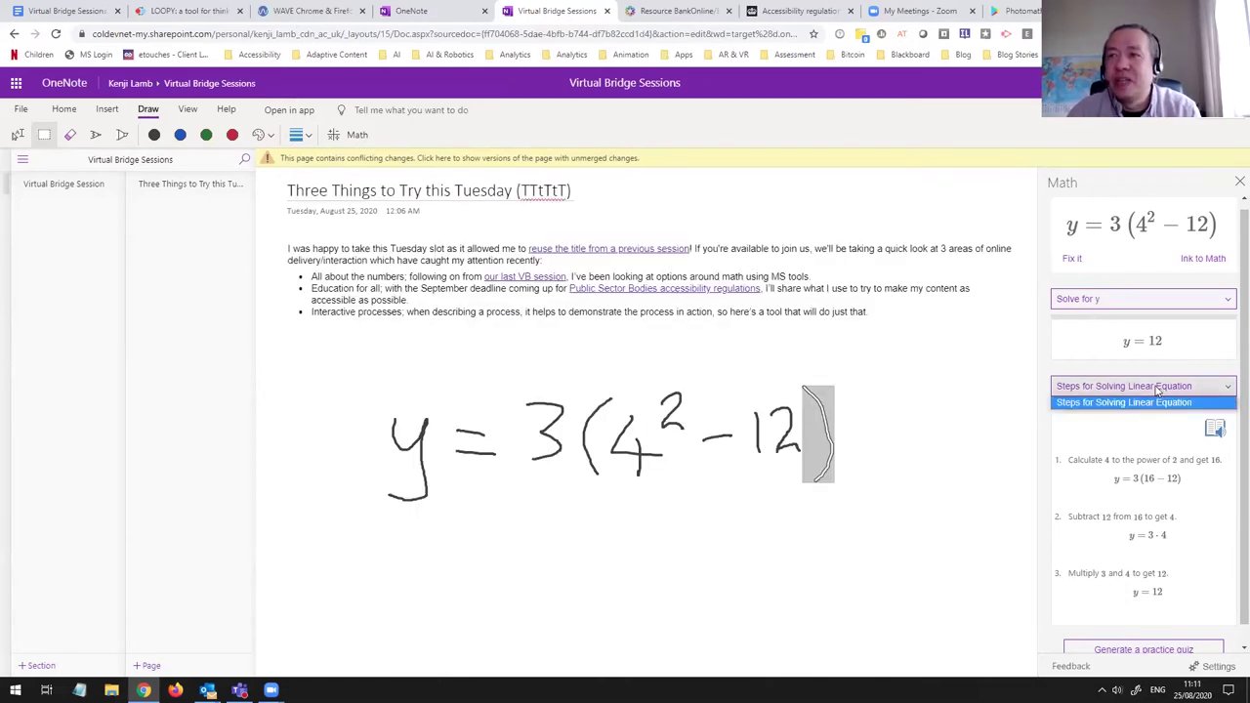
left_click(1191, 298)
left_click(1152, 330)
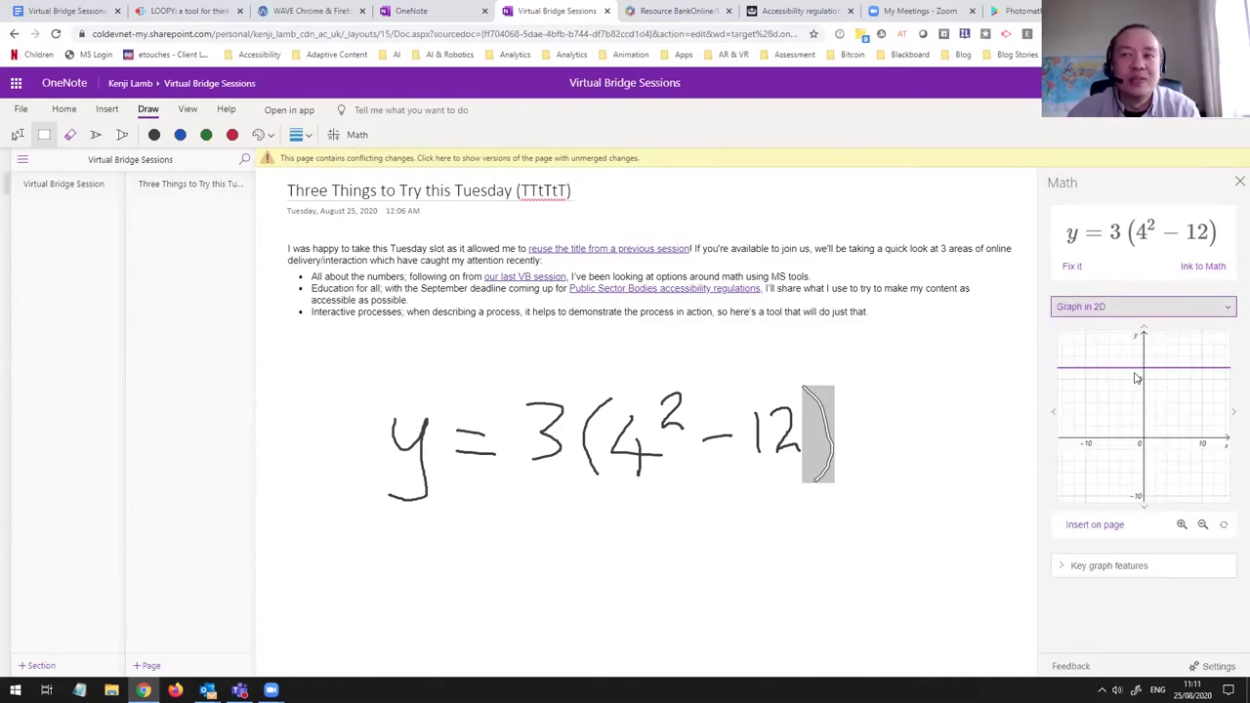
left_click(1122, 563)
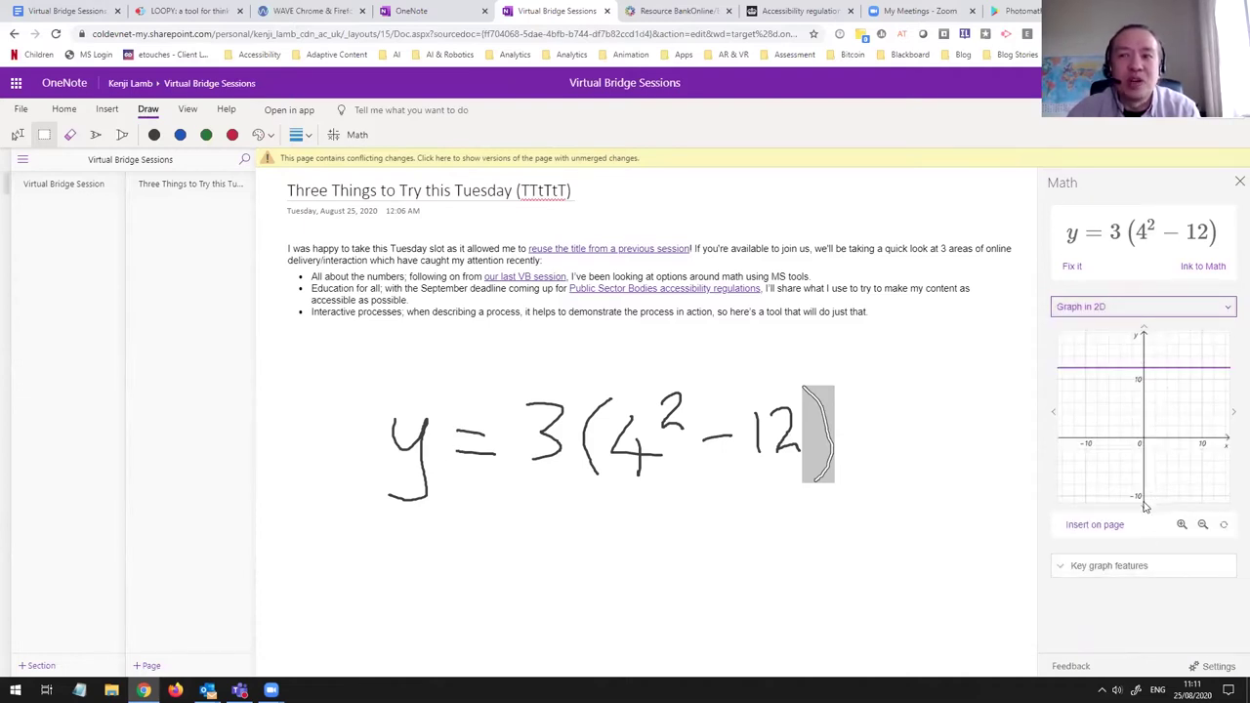
scroll(1138, 576, "down", 5)
scroll(1142, 517, "up", 3)
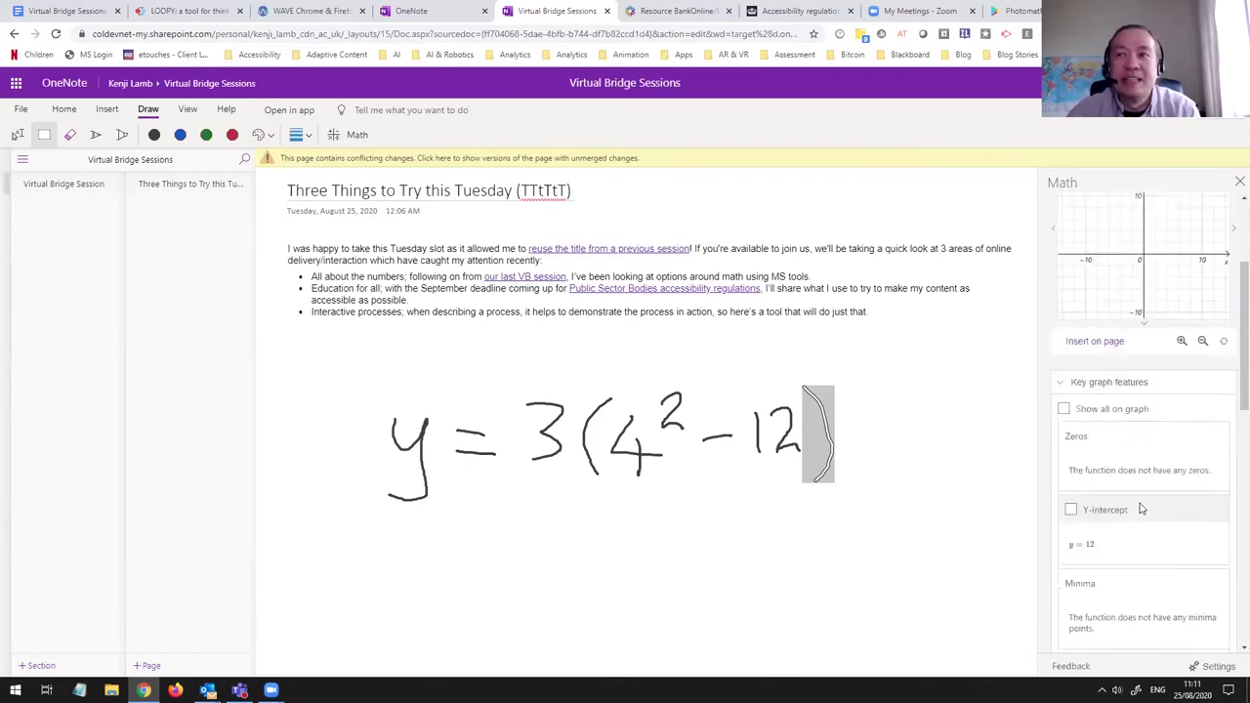
scroll(1142, 509, "up", 2)
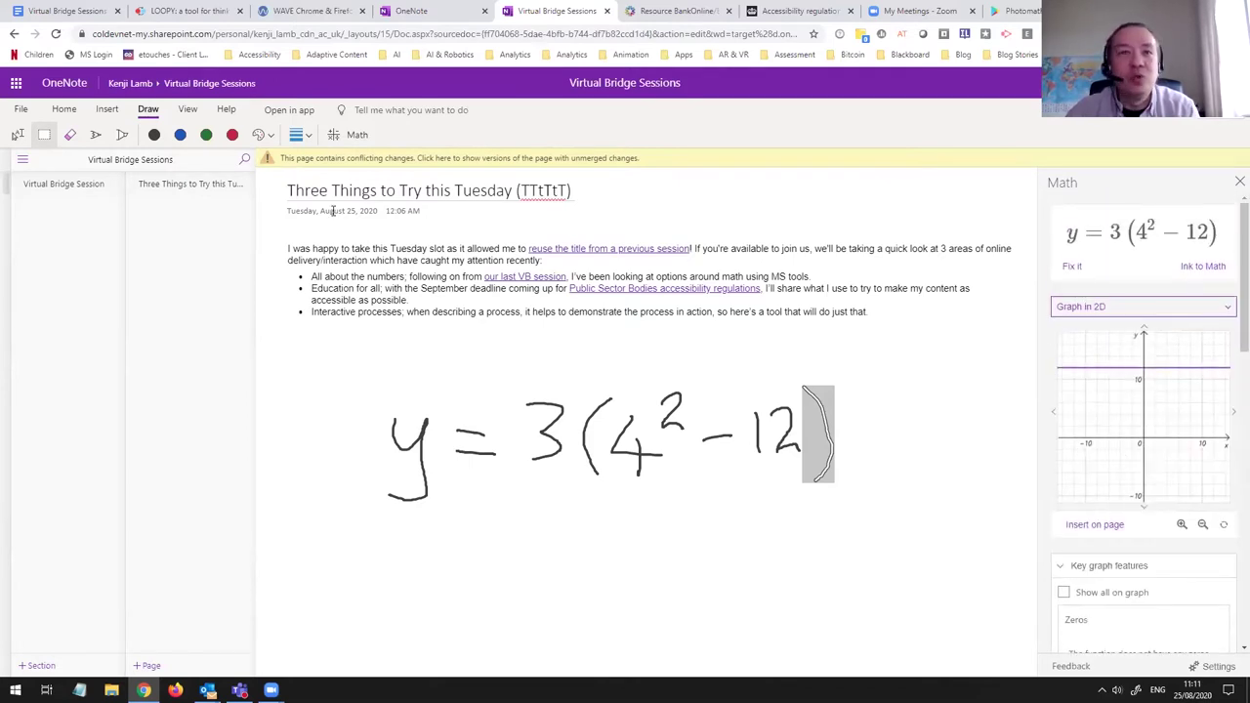
Step: Close the Math pane and delete the whole handwritten equation from the page
left_click(1239, 182)
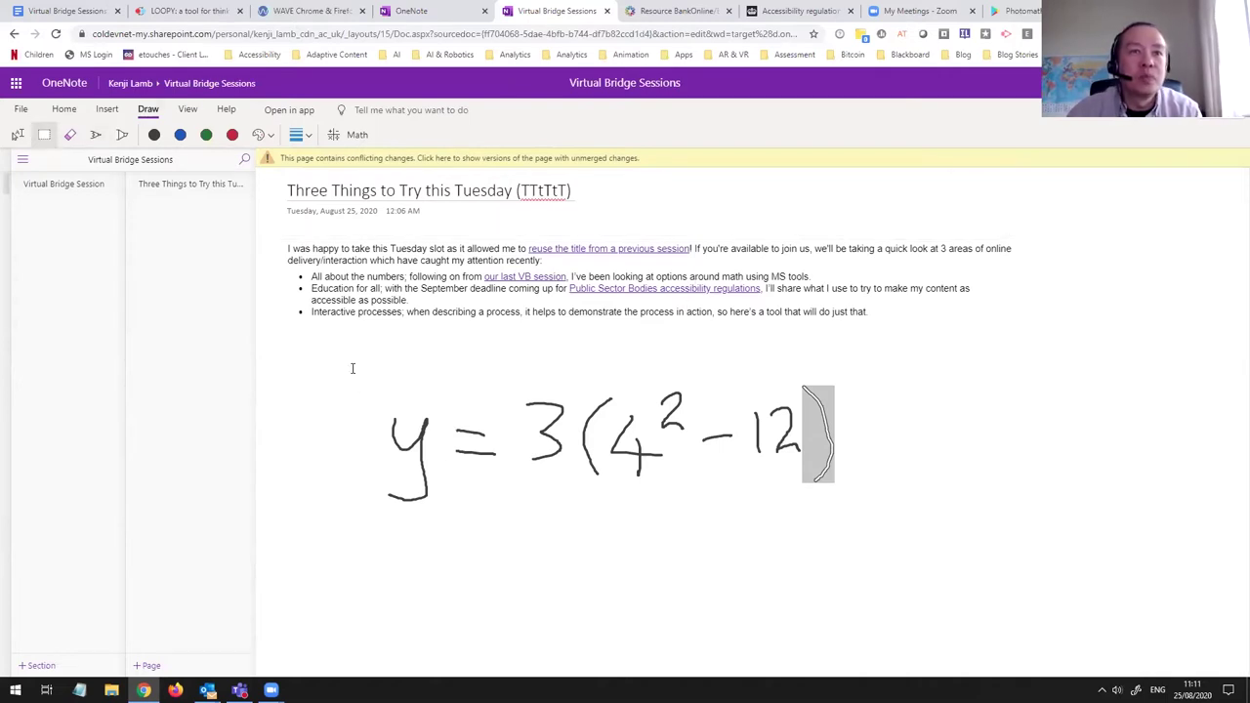
mouse_move(352, 368)
left_mouse_down()
mouse_move(968, 560)
mouse_move(953, 580)
left_mouse_up()
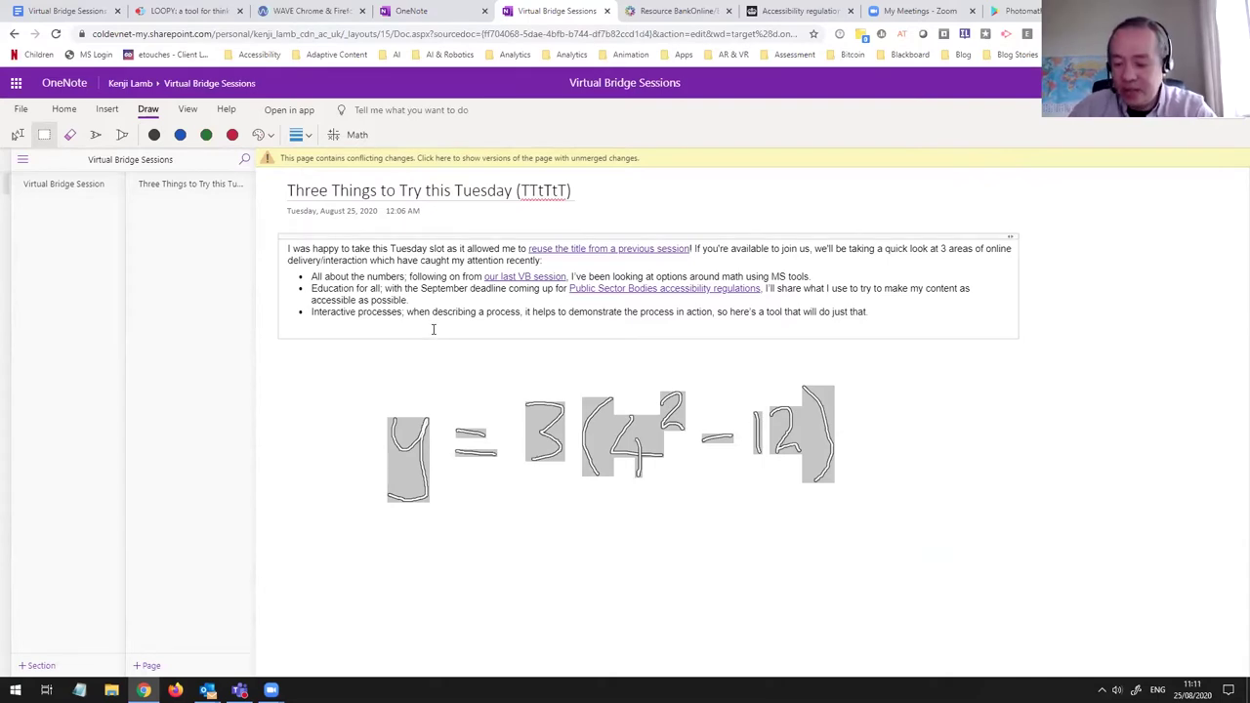
key("Delete")
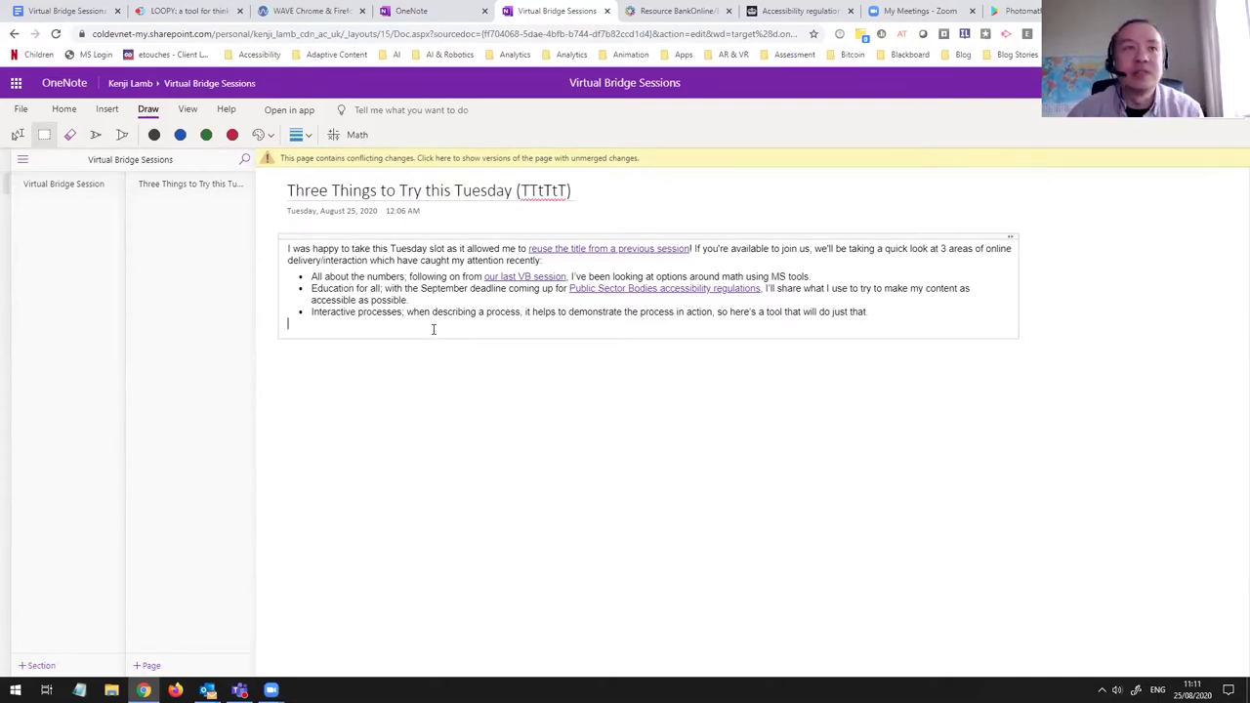
Step: Handwrite the equation ay = bx + c in black ink below the session text
left_click(98, 135)
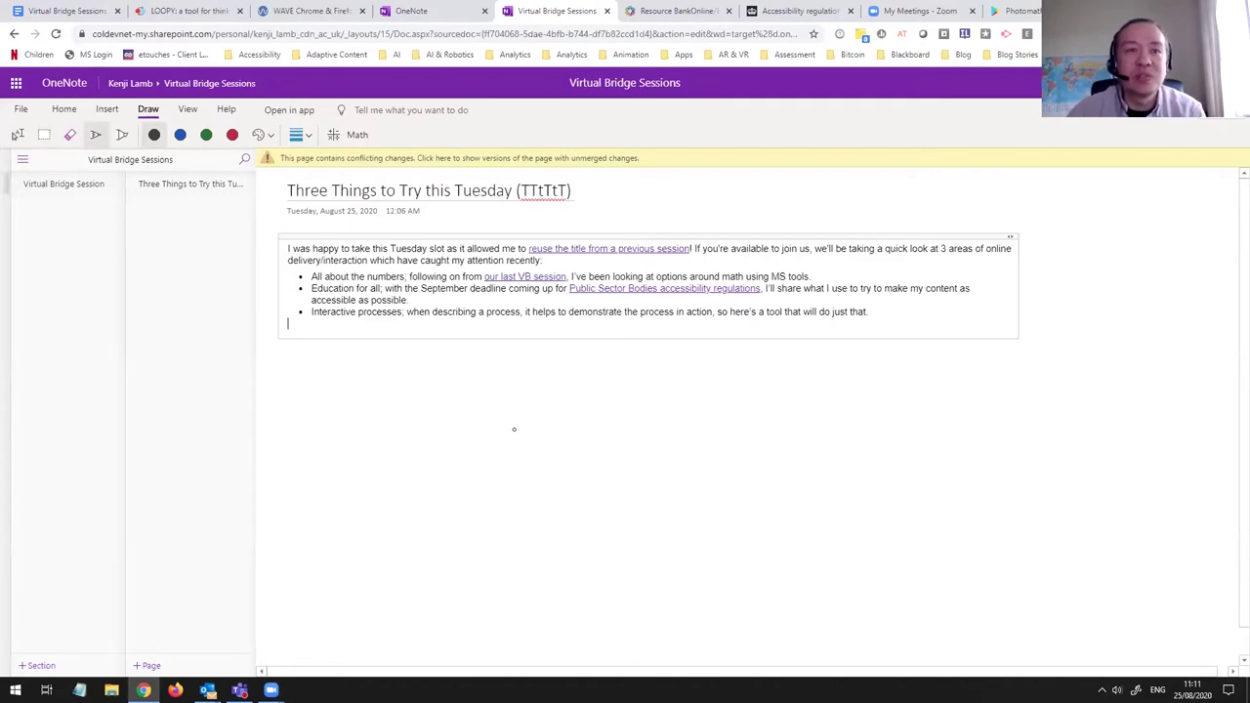
mouse_move(491, 426)
left_mouse_down()
mouse_move(472, 459)
mouse_move(503, 442)
mouse_move(512, 465)
left_mouse_up()
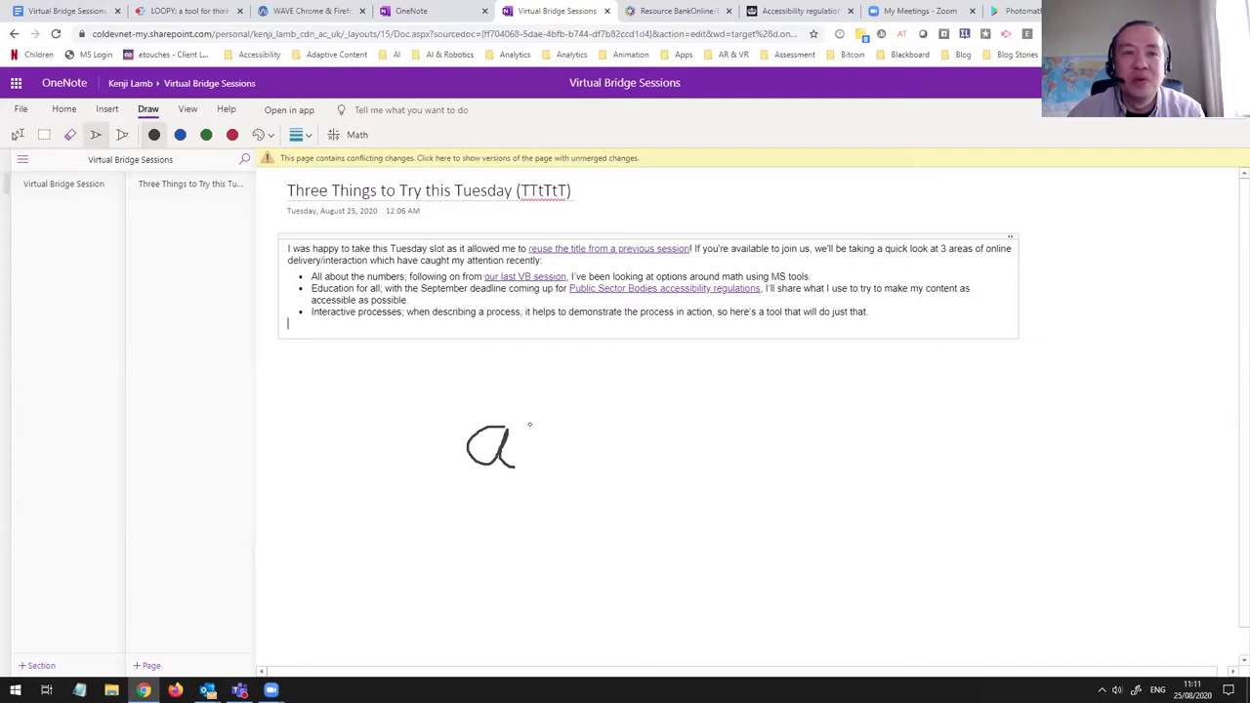
mouse_move(529, 432)
left_mouse_down()
mouse_move(550, 466)
mouse_move(557, 430)
mouse_move(567, 486)
mouse_move(524, 503)
left_mouse_up()
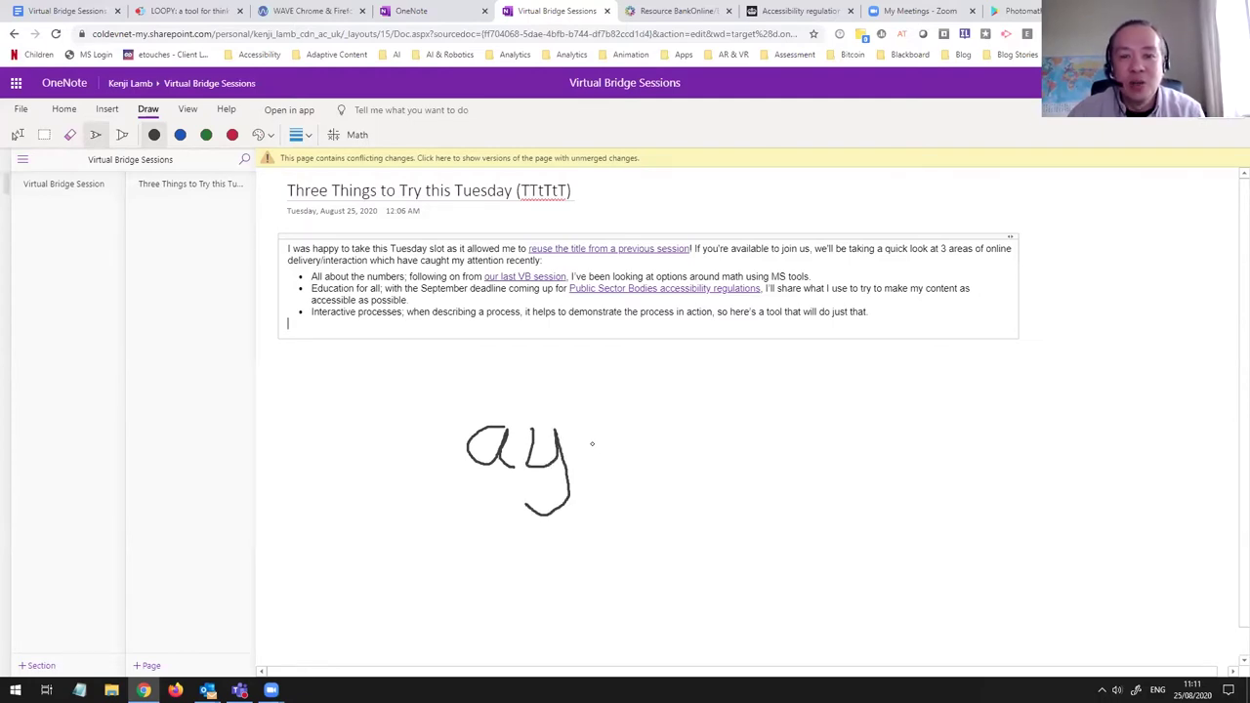
mouse_move(611, 441)
left_mouse_down()
mouse_move(639, 440)
mouse_move(639, 453)
left_mouse_up()
mouse_move(670, 404)
left_mouse_down()
mouse_move(680, 472)
mouse_move(717, 456)
mouse_move(679, 471)
left_mouse_up()
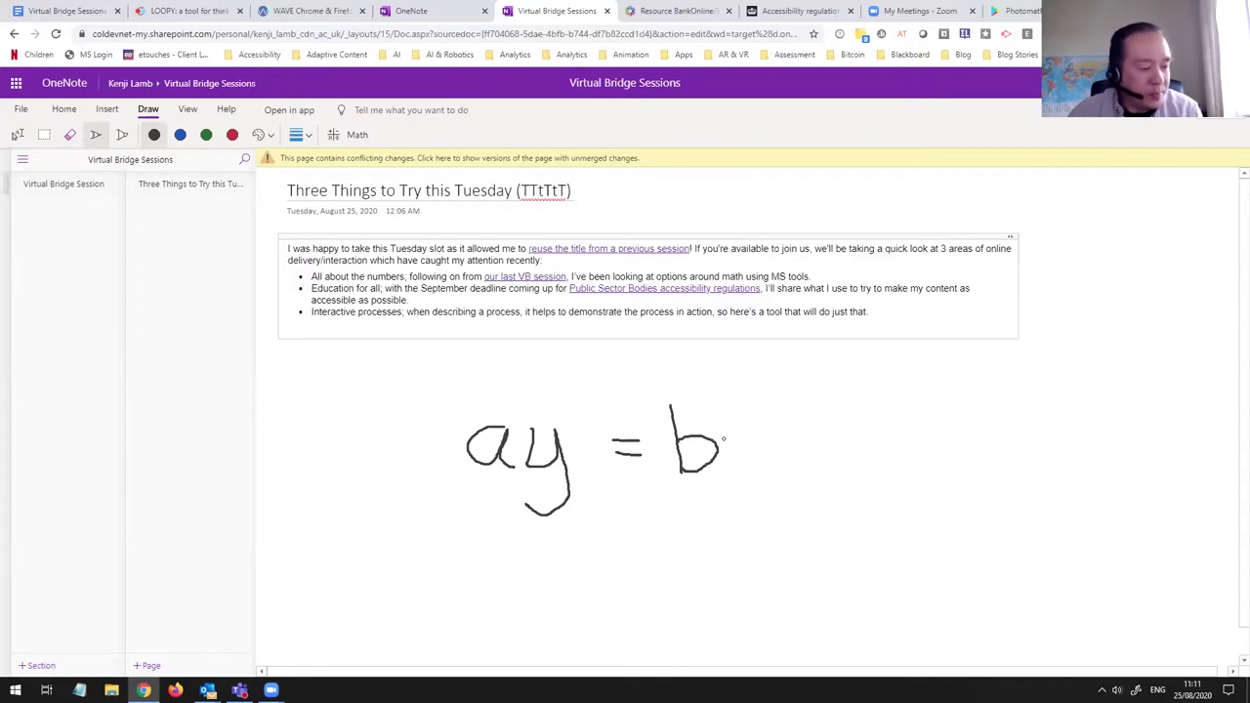
mouse_move(756, 454)
left_mouse_down()
mouse_move(774, 467)
mouse_move(758, 445)
mouse_move(766, 435)
mouse_move(852, 451)
mouse_move(836, 474)
left_mouse_up()
mouse_move(894, 429)
left_mouse_down()
mouse_move(875, 457)
mouse_move(917, 469)
left_mouse_up()
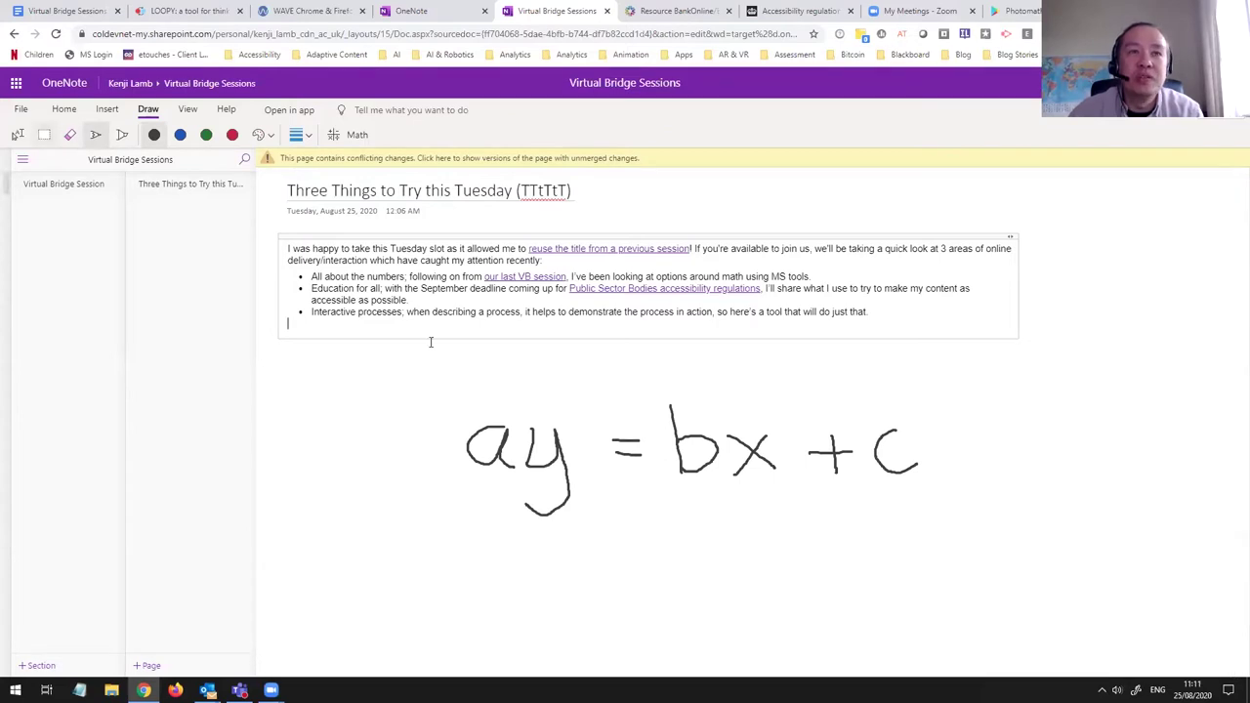
Step: Convert the handwritten equation with the Math tool and fix the misread character so it is recognised as b
left_click(45, 135)
mouse_move(423, 373)
left_mouse_down()
mouse_move(972, 590)
mouse_move(996, 569)
mouse_move(980, 558)
left_mouse_up()
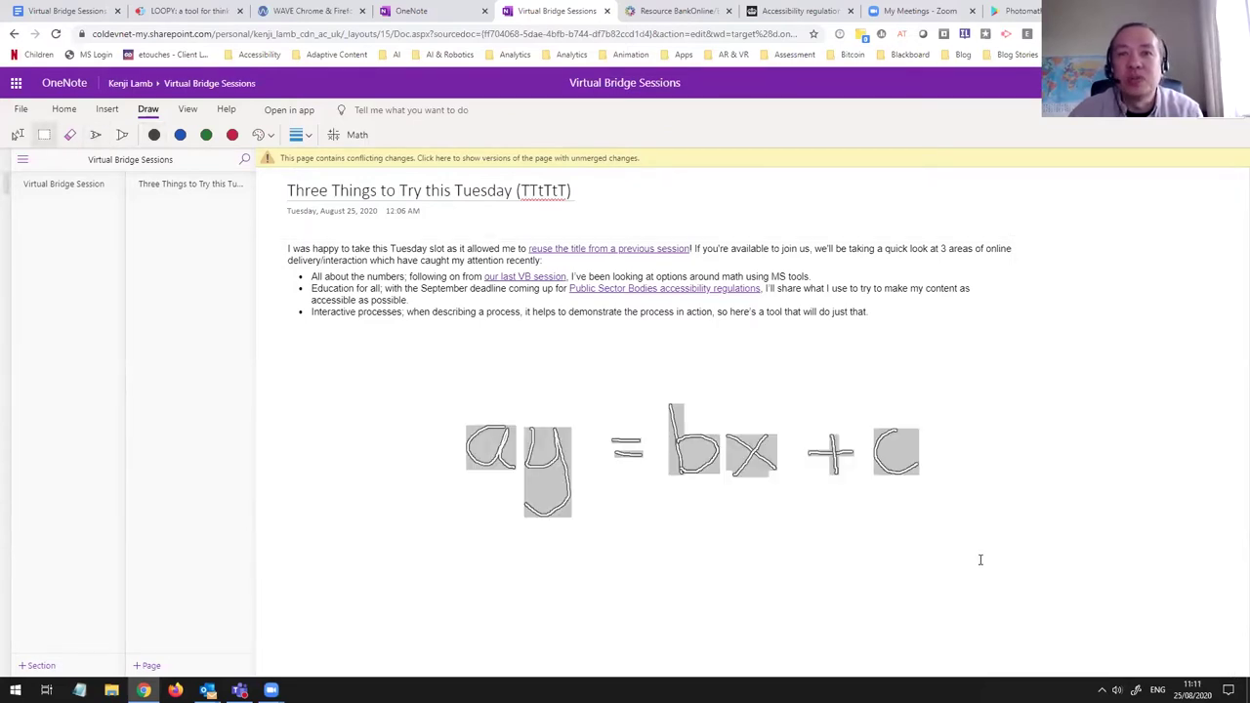
left_click(351, 133)
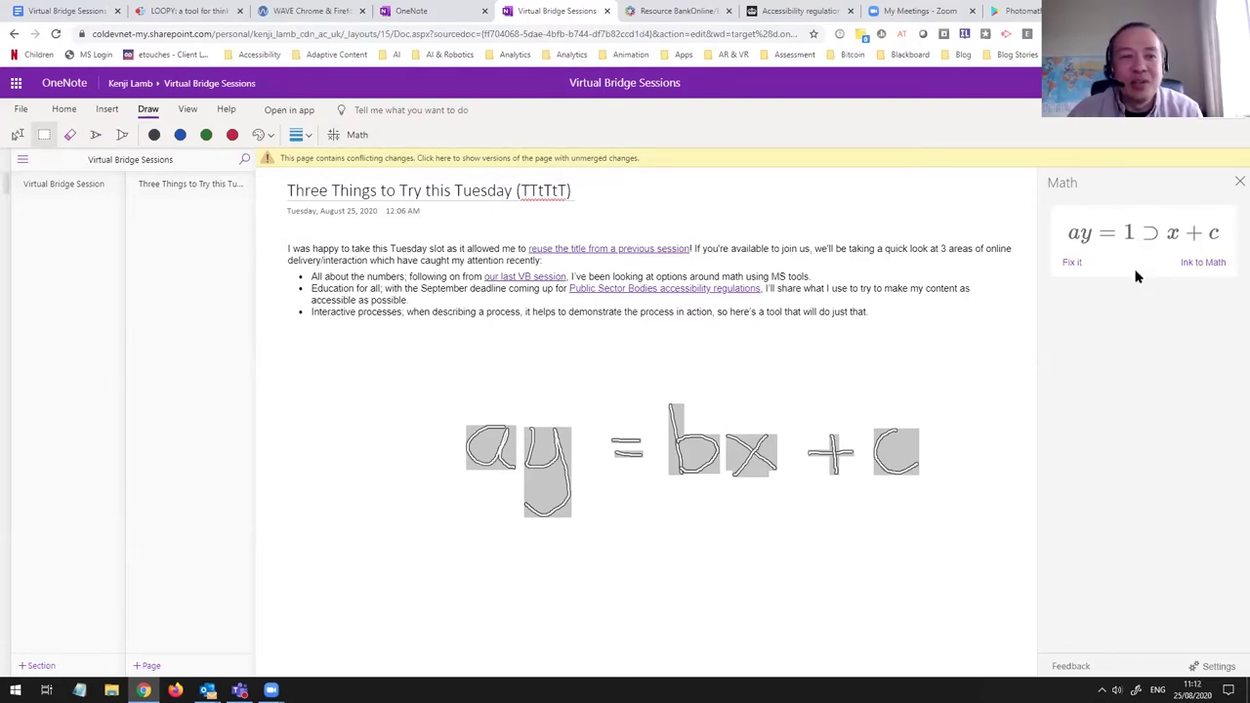
left_click(1073, 265)
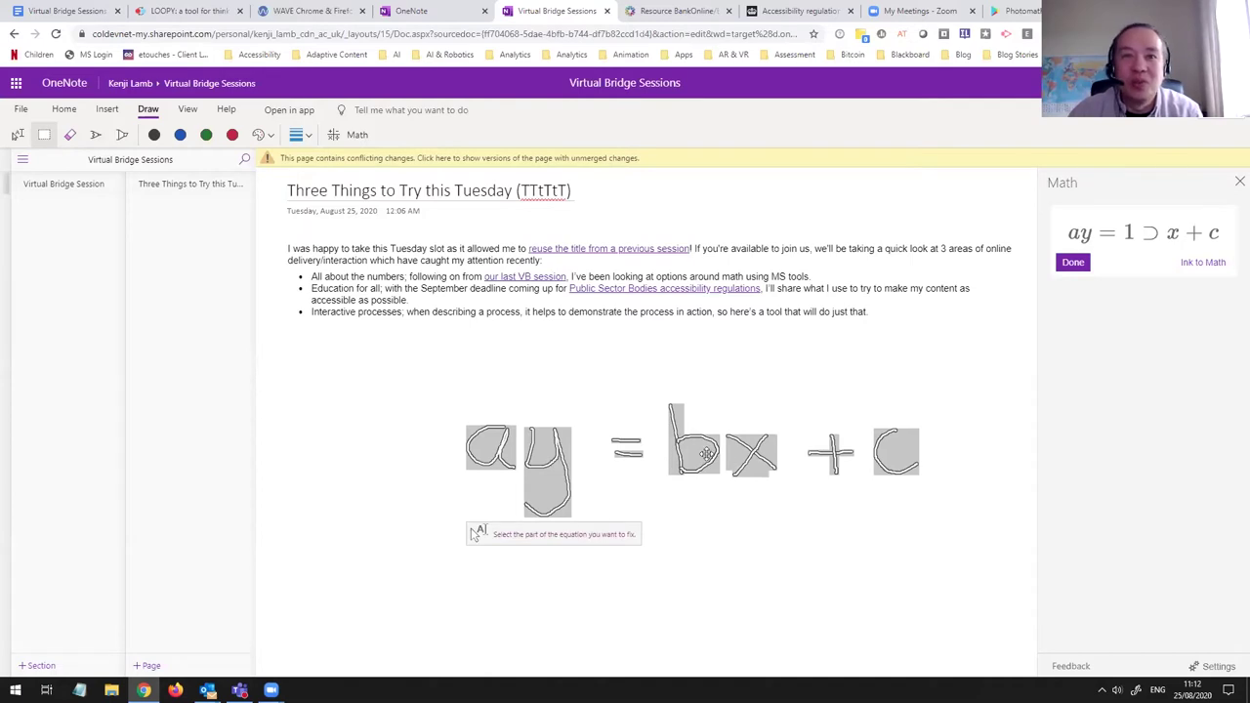
left_click(700, 453)
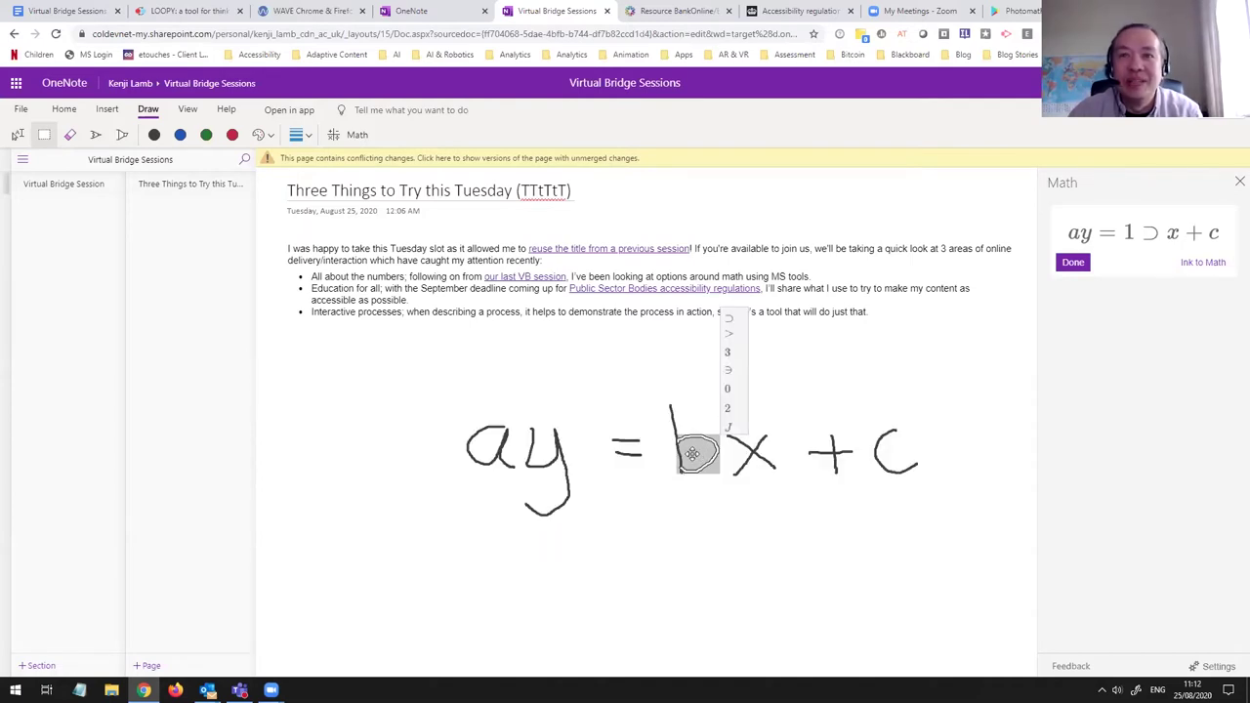
left_click_drag(658, 399, 722, 499)
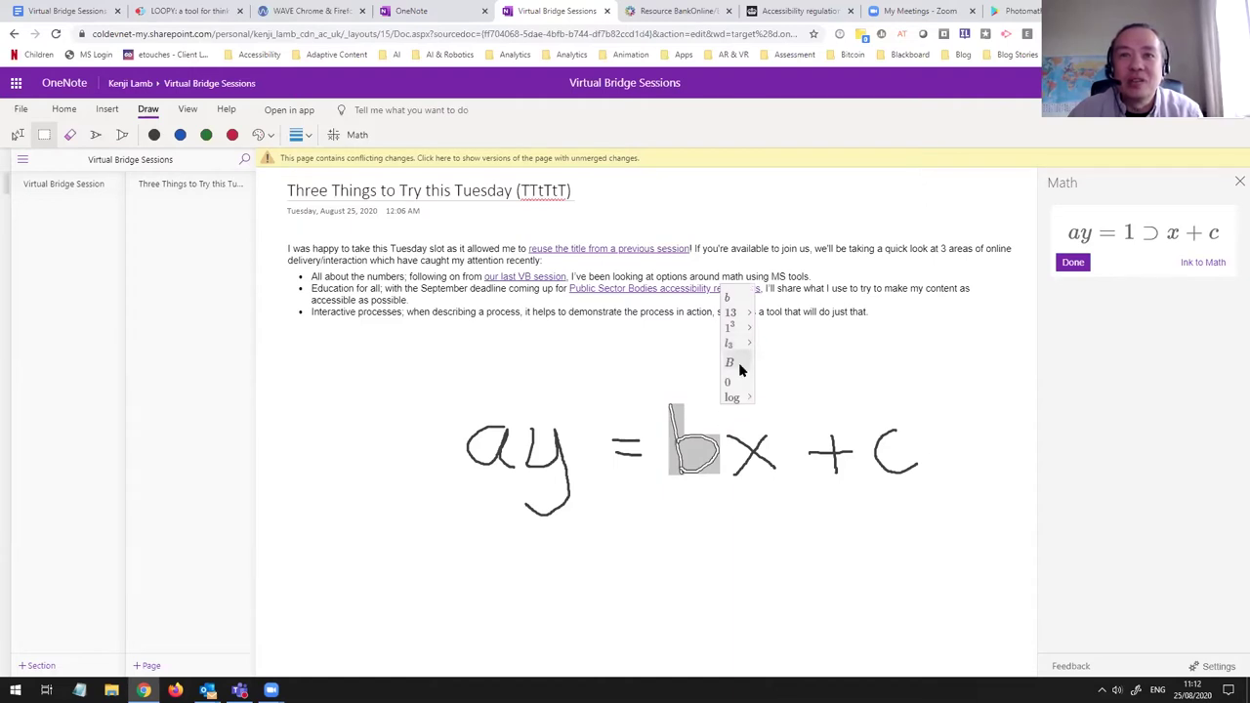
left_click(727, 297)
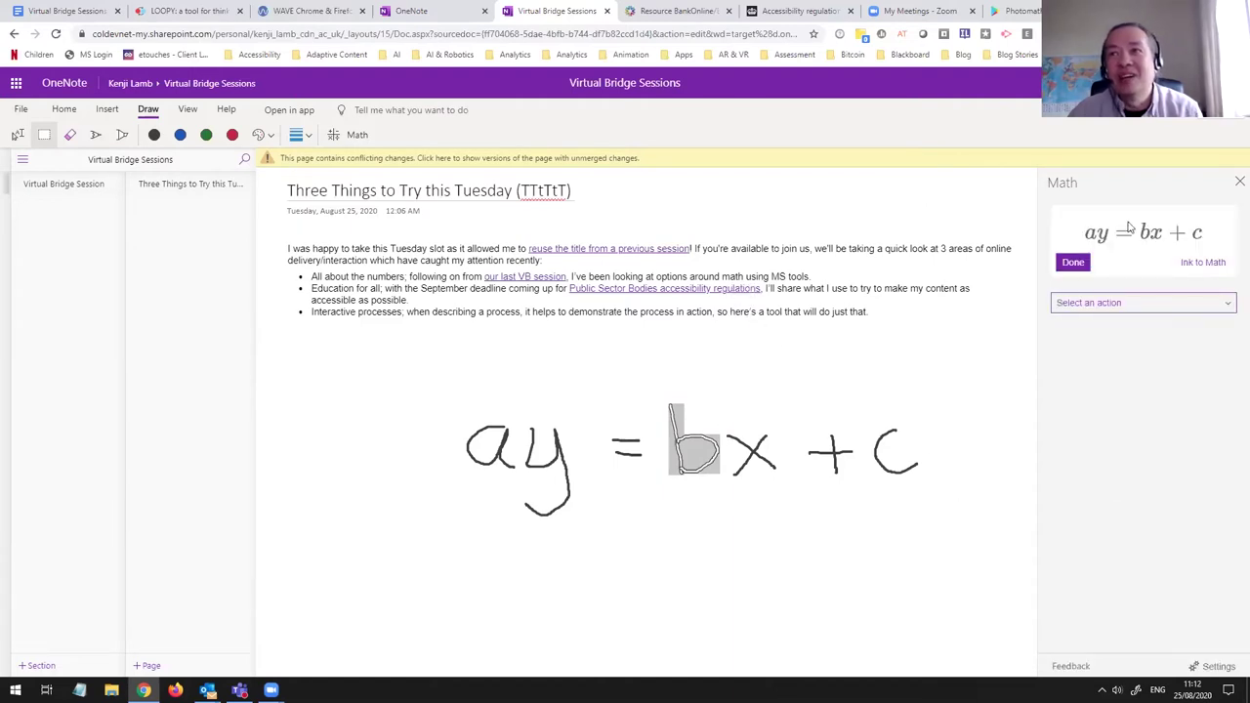
Step: Graph the equation in 2D and raise parameter a to 1.6
left_click(1113, 302)
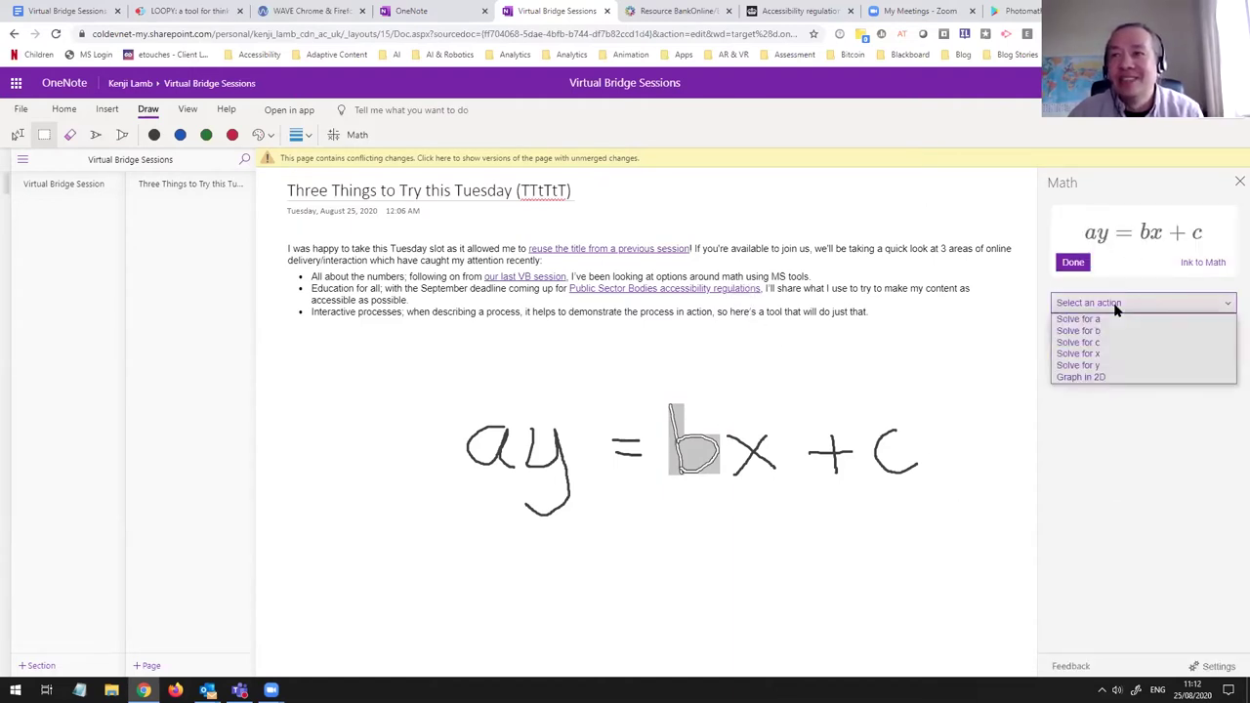
left_click(1120, 382)
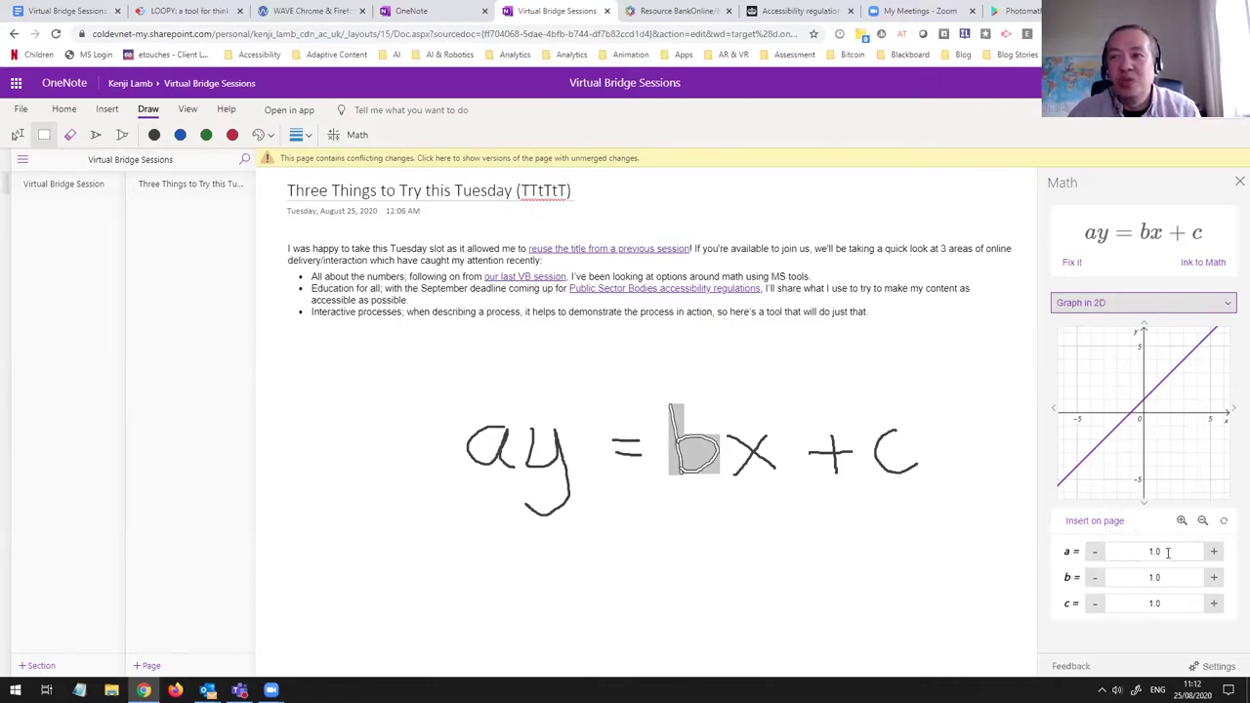
left_click(1214, 550)
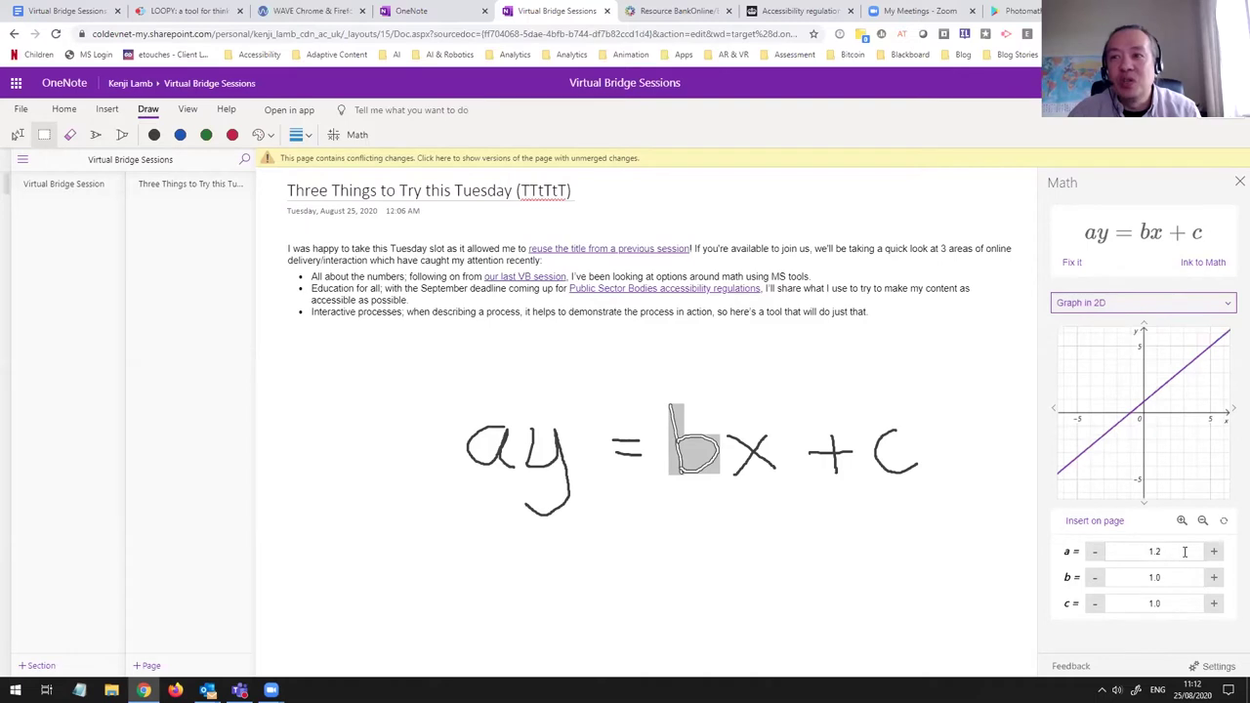
left_click(1214, 550)
left_click(1213, 550)
left_click(1214, 551)
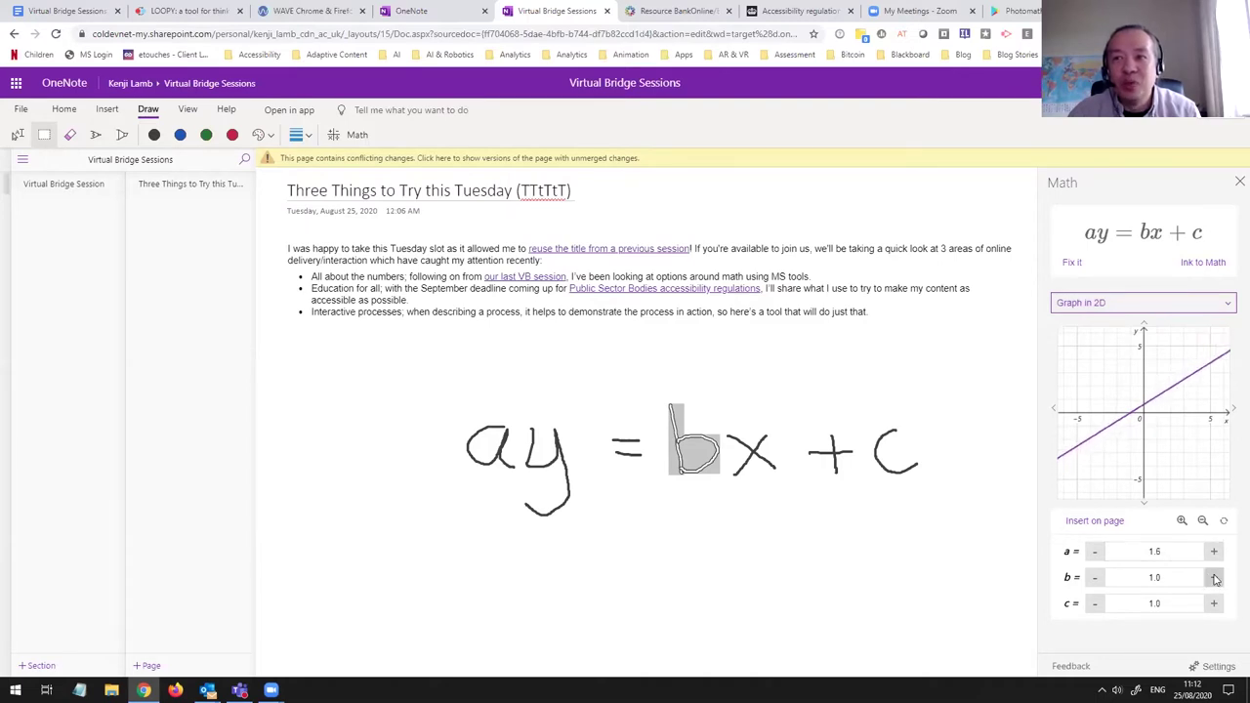
Step: Raise the graph's parameter b to 1.8 and c to 1.4, and inspect a point on the line
left_click(1213, 577)
left_click(1213, 577)
left_click(1213, 577)
left_click(1214, 577)
left_click(1214, 577)
left_click(1214, 577)
left_click(1214, 577)
left_click(1213, 577)
left_click(1213, 604)
left_click(1213, 604)
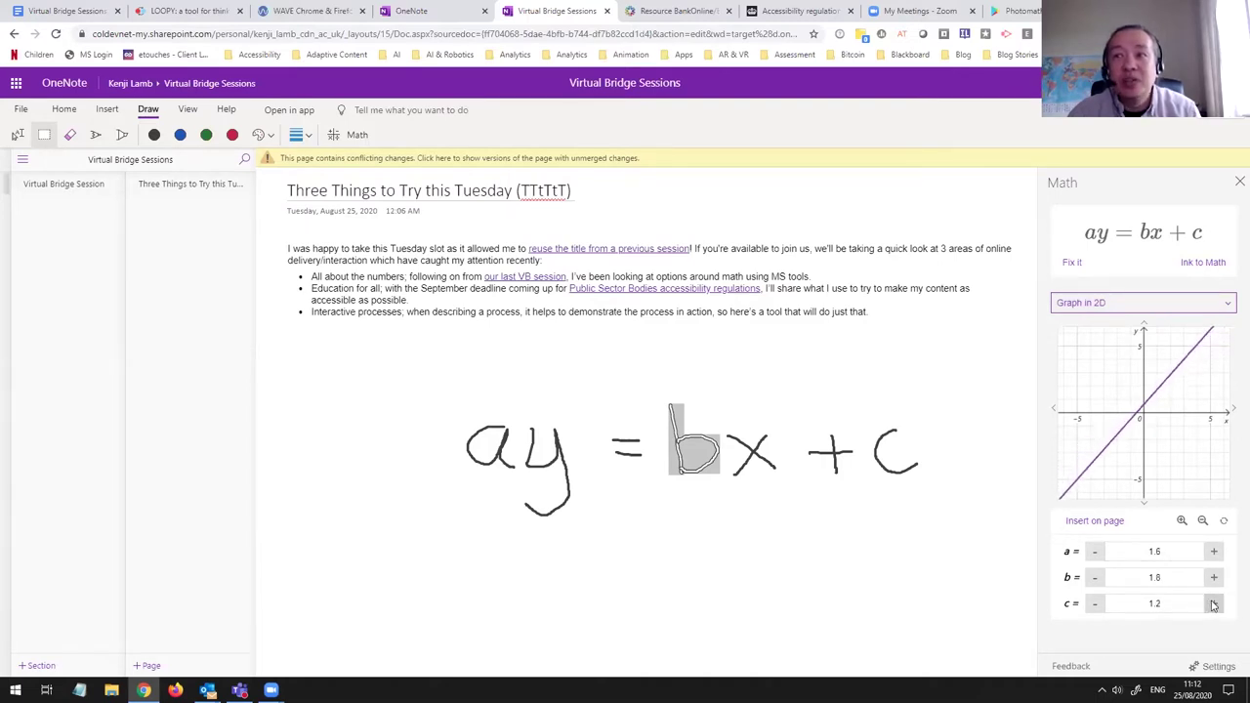
left_click(1213, 603)
left_click(1214, 603)
left_click(1103, 448)
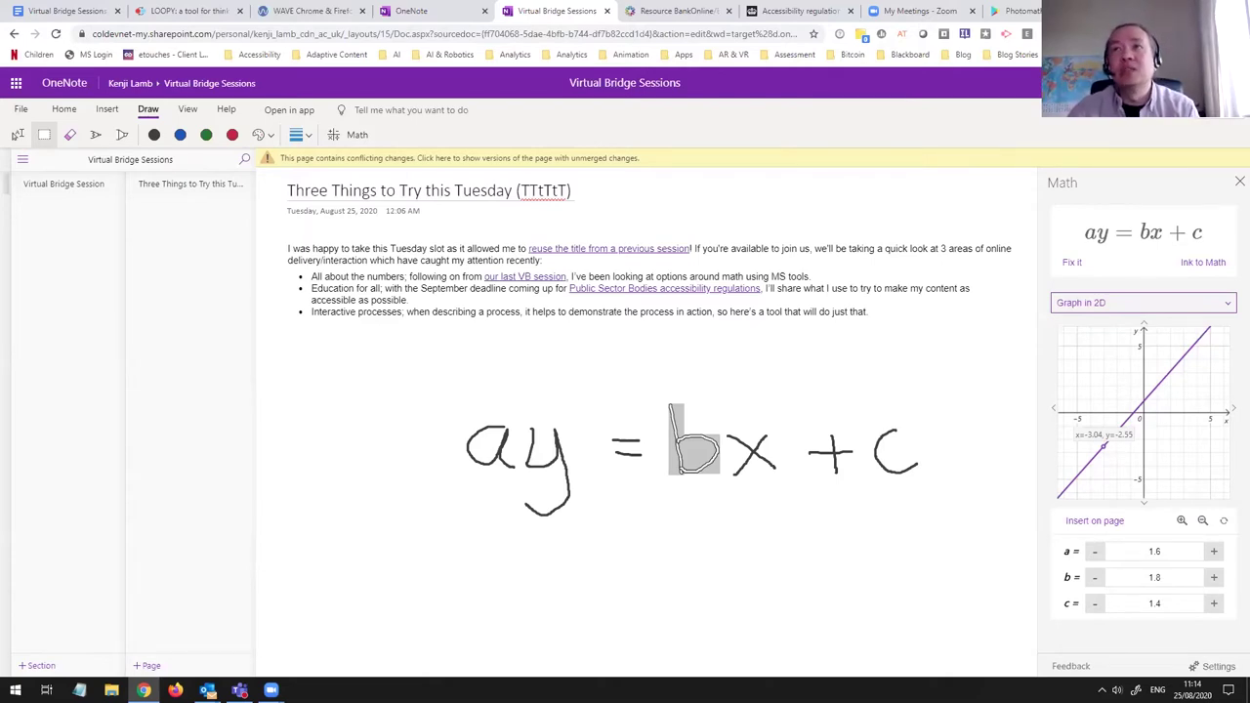
Step: Switch to Word from the desktop and create a blank document
key("super+d")
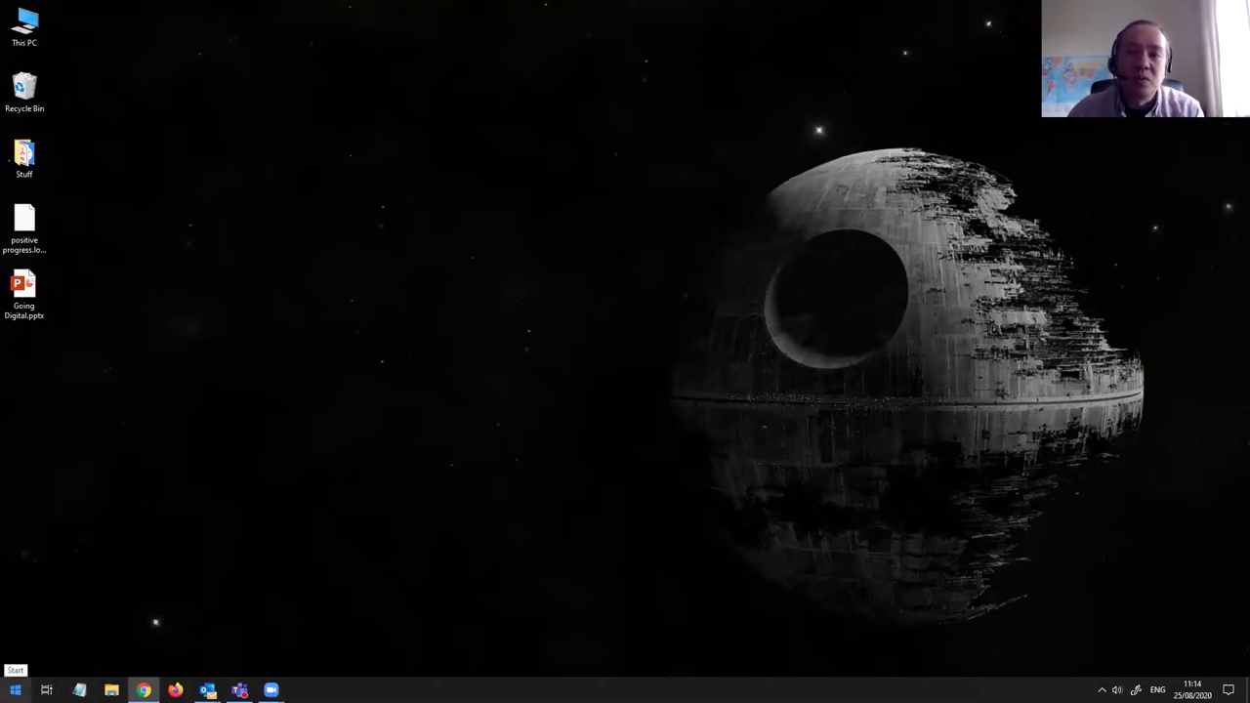
left_click(16, 689)
left_click(803, 339)
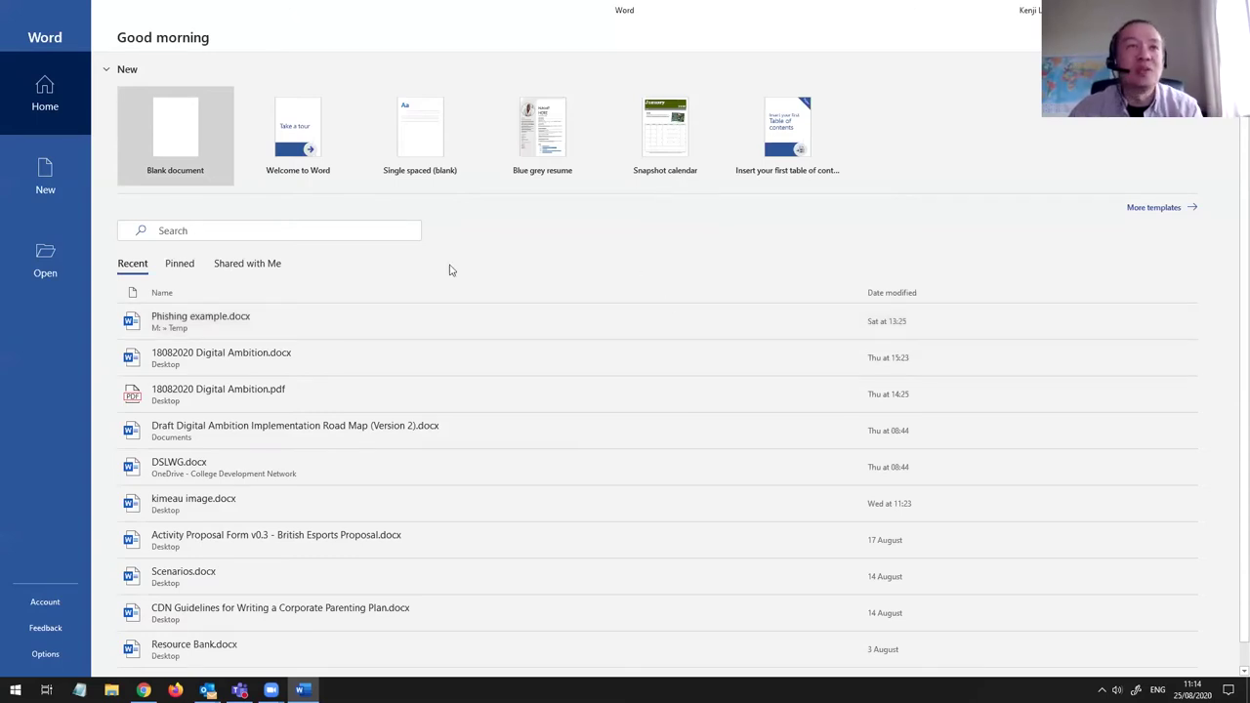
left_click(185, 137)
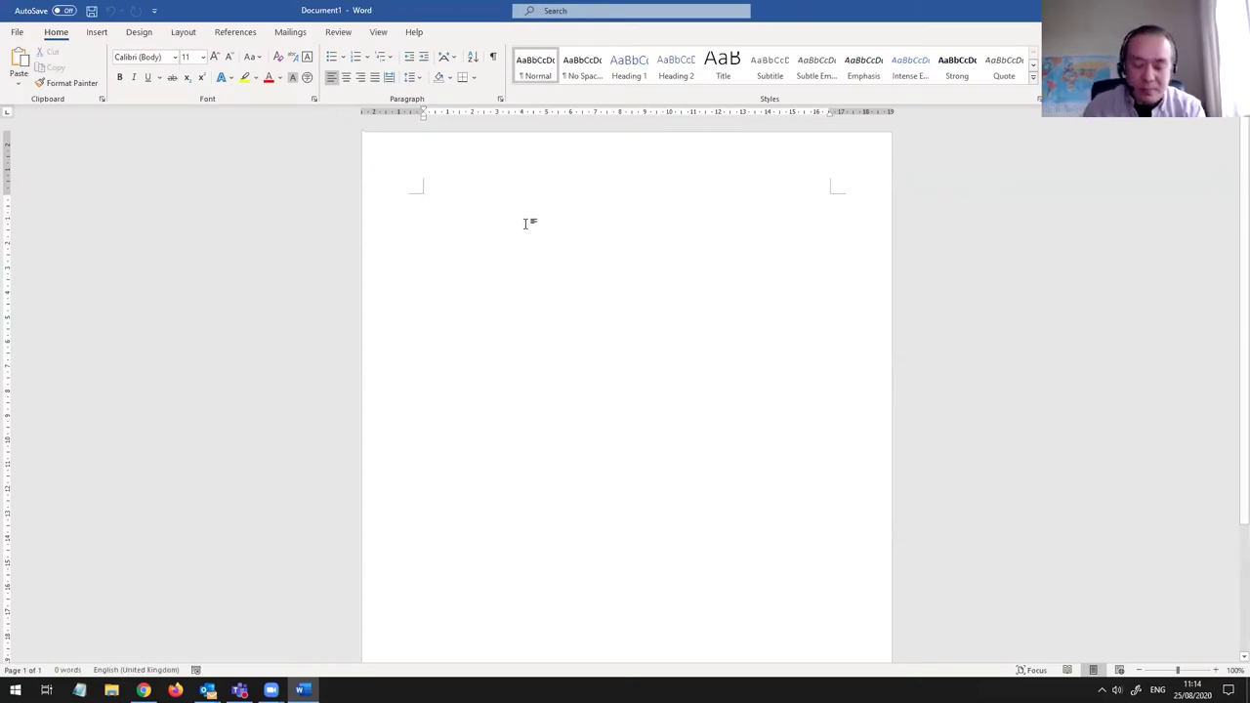
Step: Write "Hello!" and, after an empty line, "This is my shout out to the world!" in the document
type("Hel")
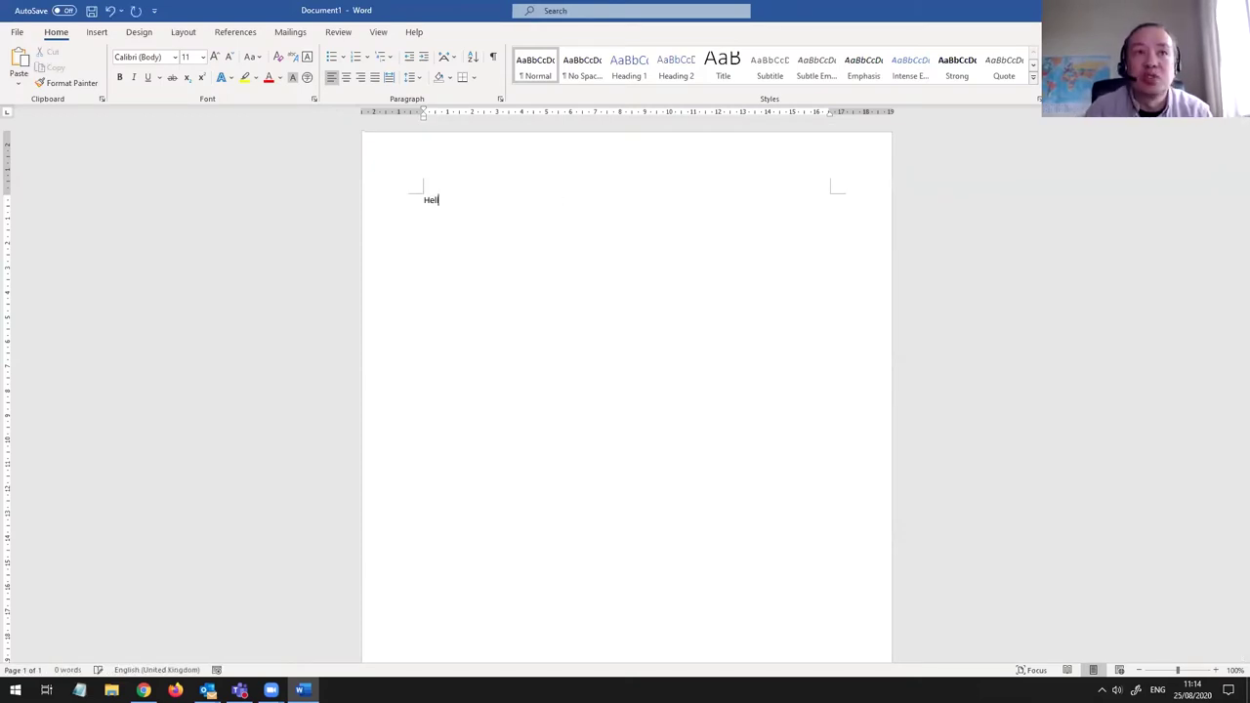
type("loo")
key("BackSpace")
type("!")
key("Return")
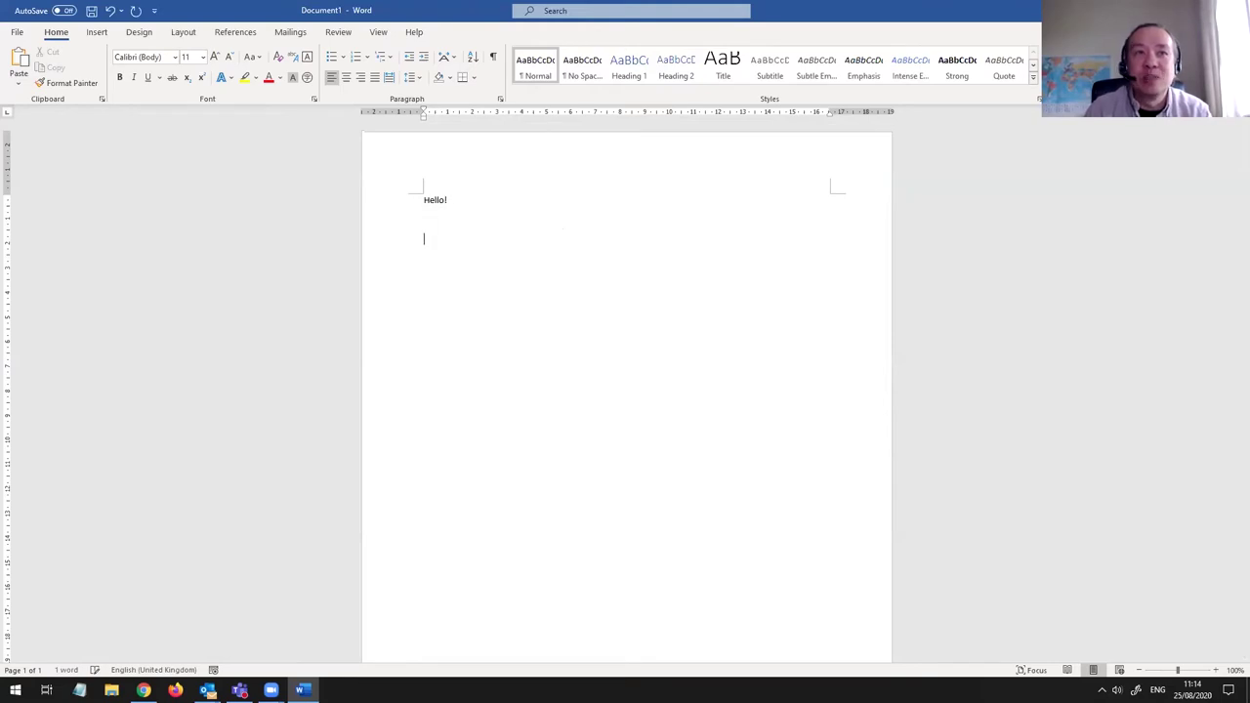
type("This i")
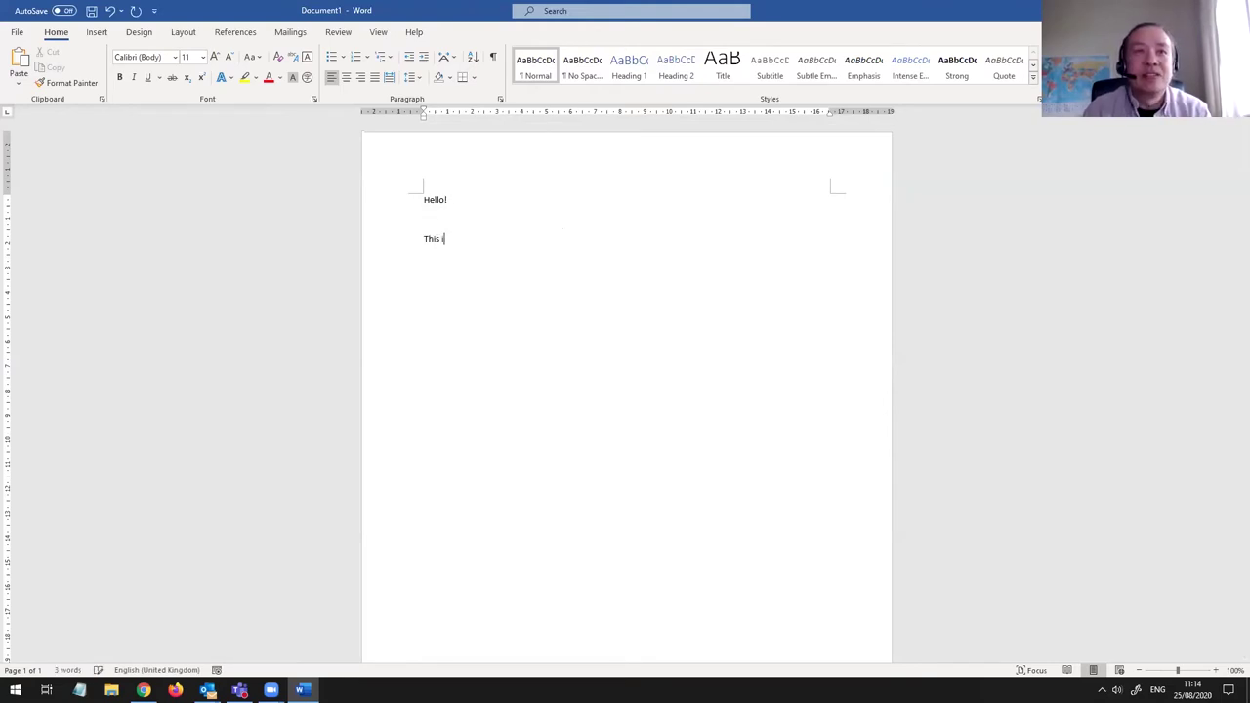
type("s my should")
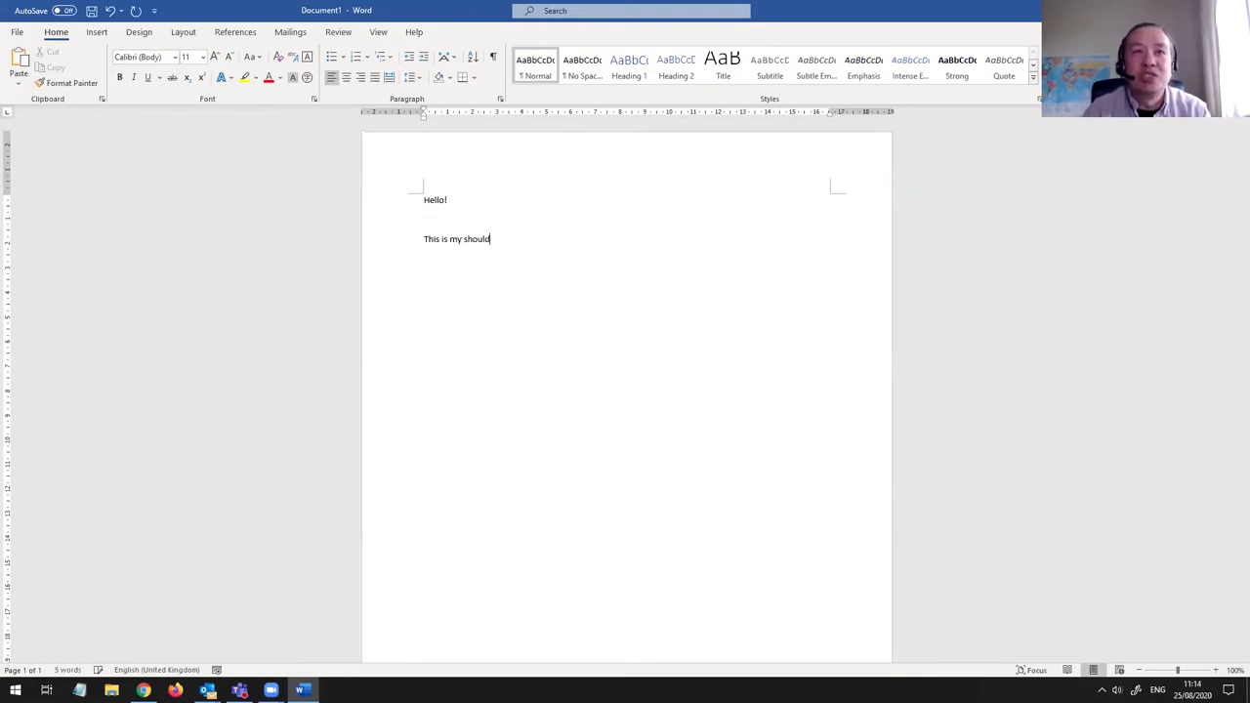
key("BackSpace")
key("BackSpace")
type("t out to the world!")
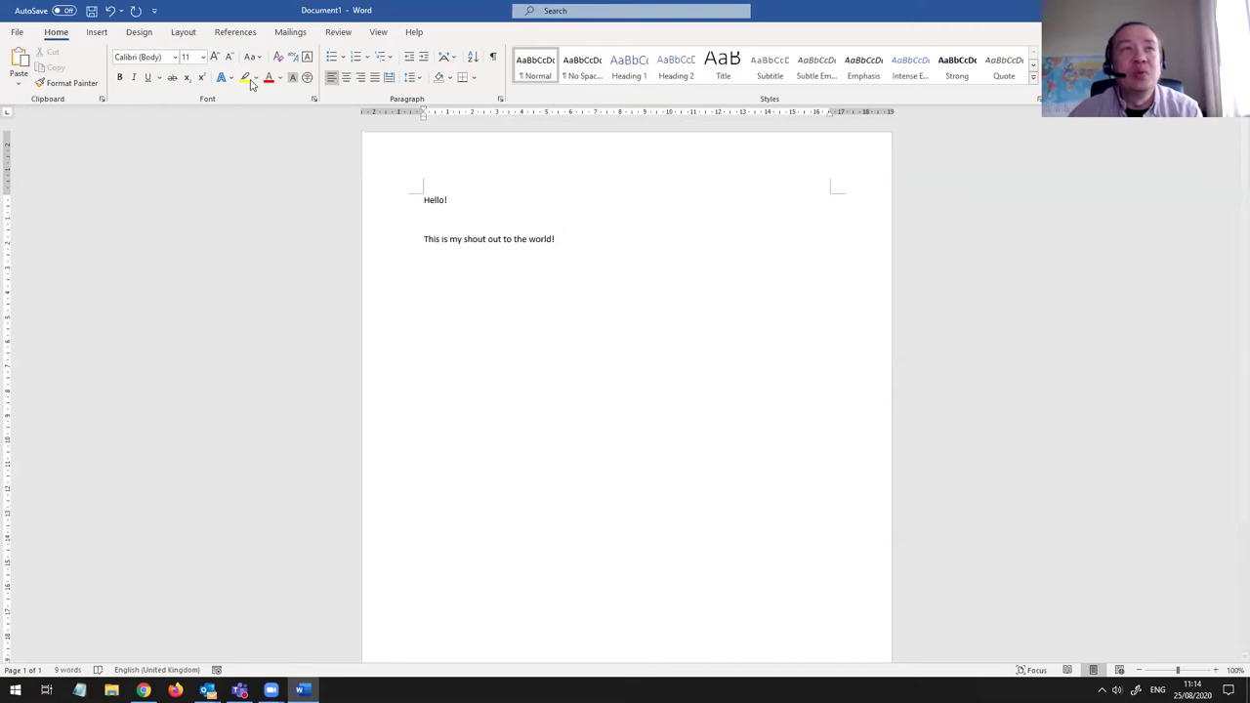
Step: Run the accessibility check on the document and select all of its text
left_click(339, 32)
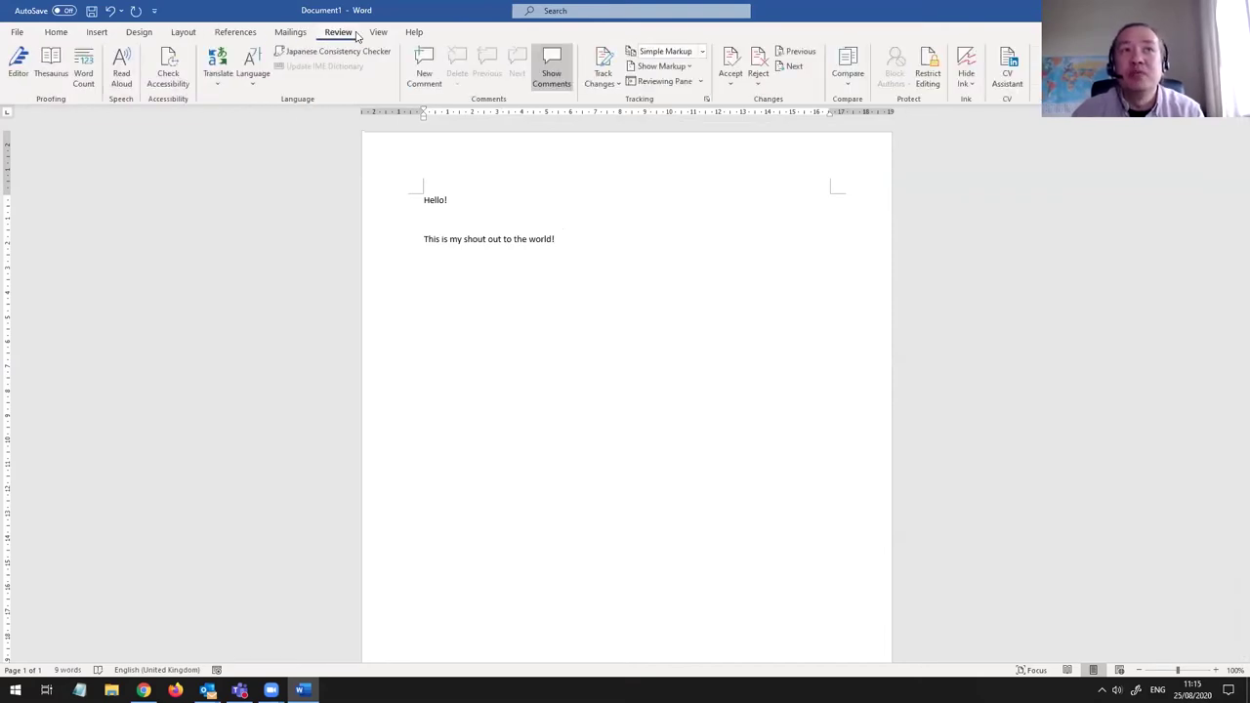
left_click(173, 79)
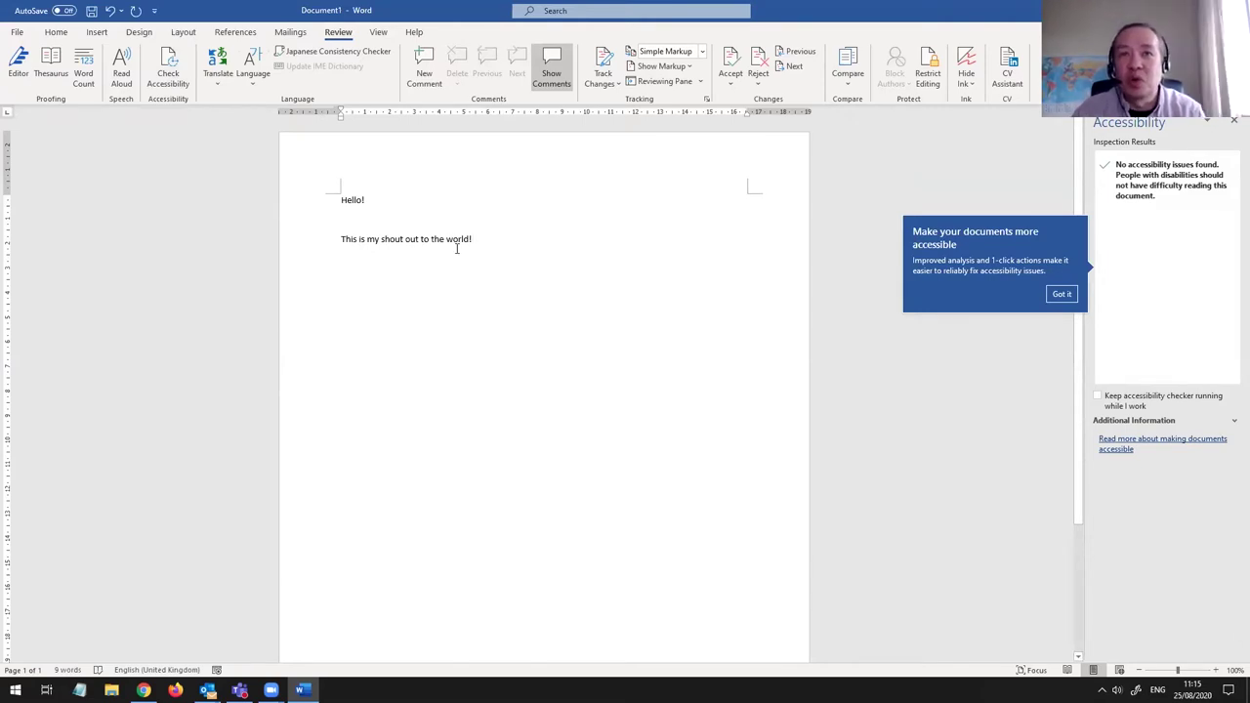
left_click_drag(518, 240, 339, 193)
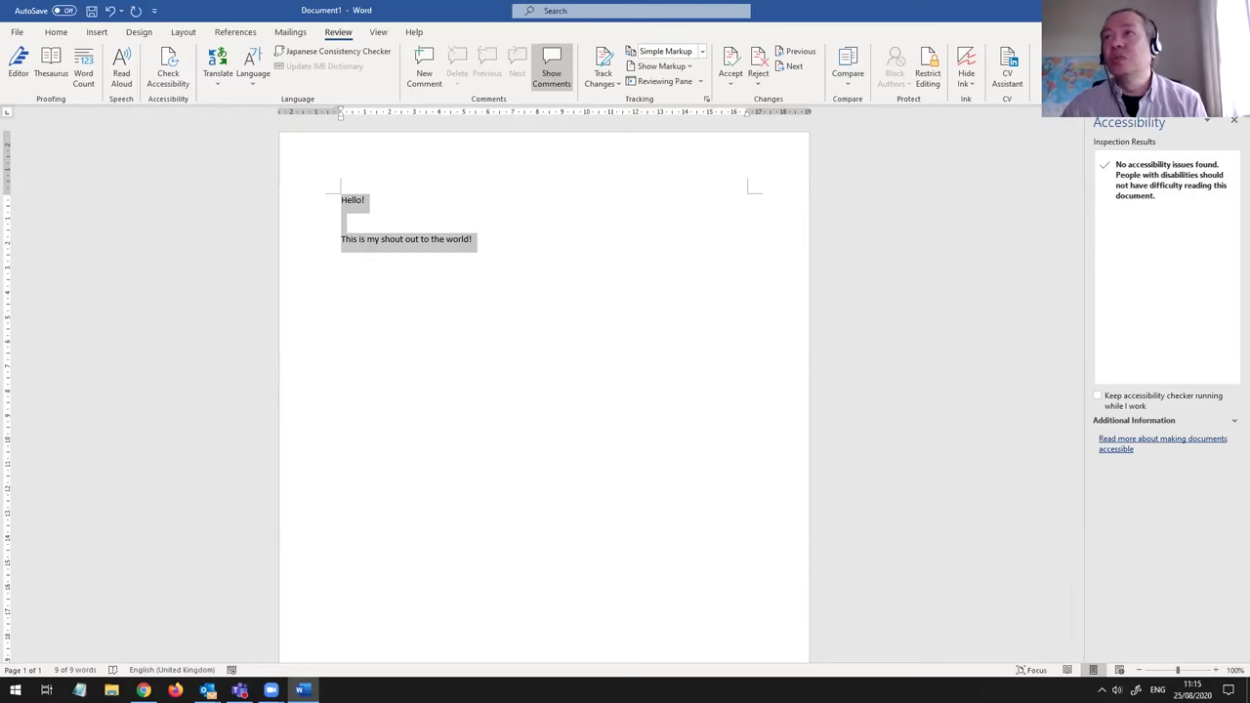
Step: Close the document without saving its changes and exit Word
key("ctrl+w")
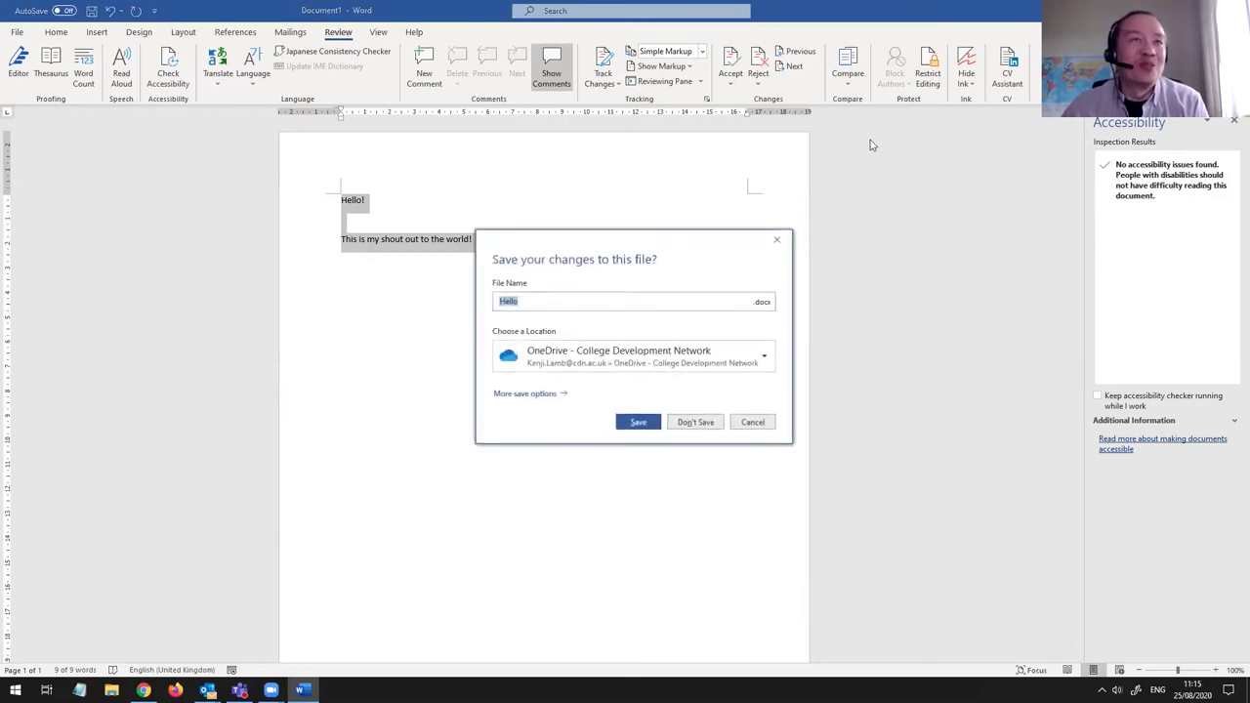
left_click(695, 421)
key("alt+F4")
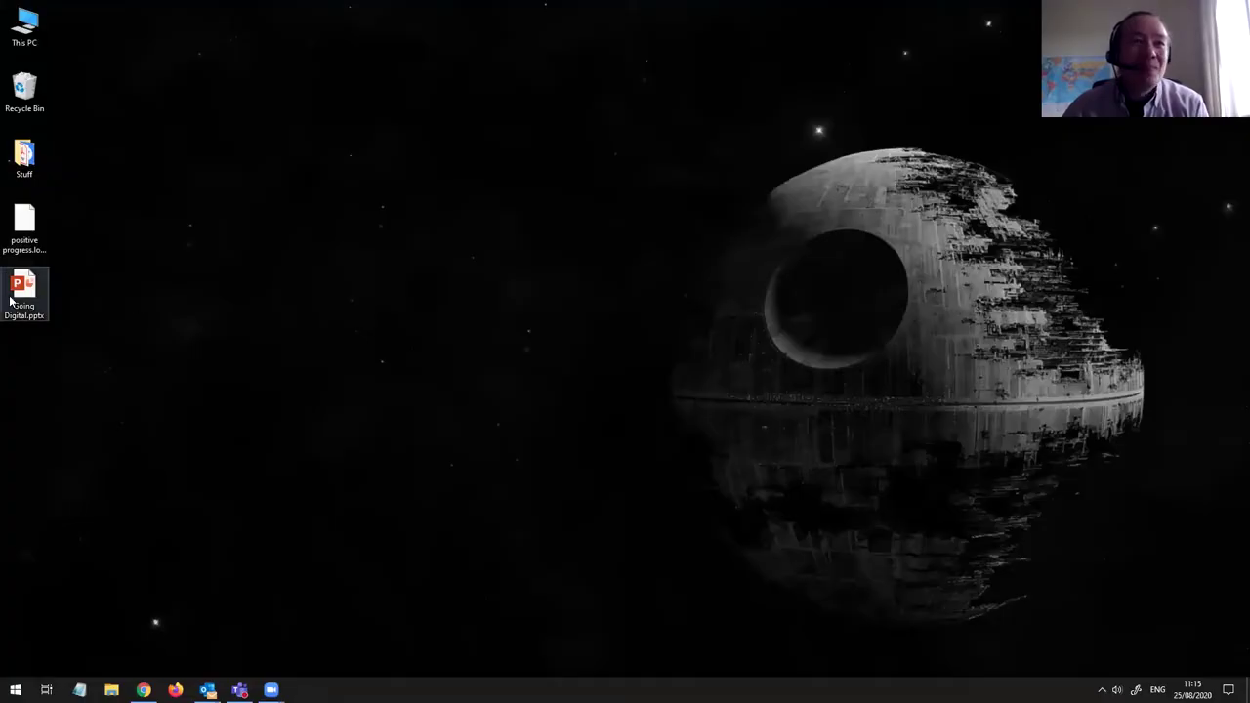
Step: Open the Going Digital.pptx presentation from the desktop and run the accessibility check on it
key("Return")
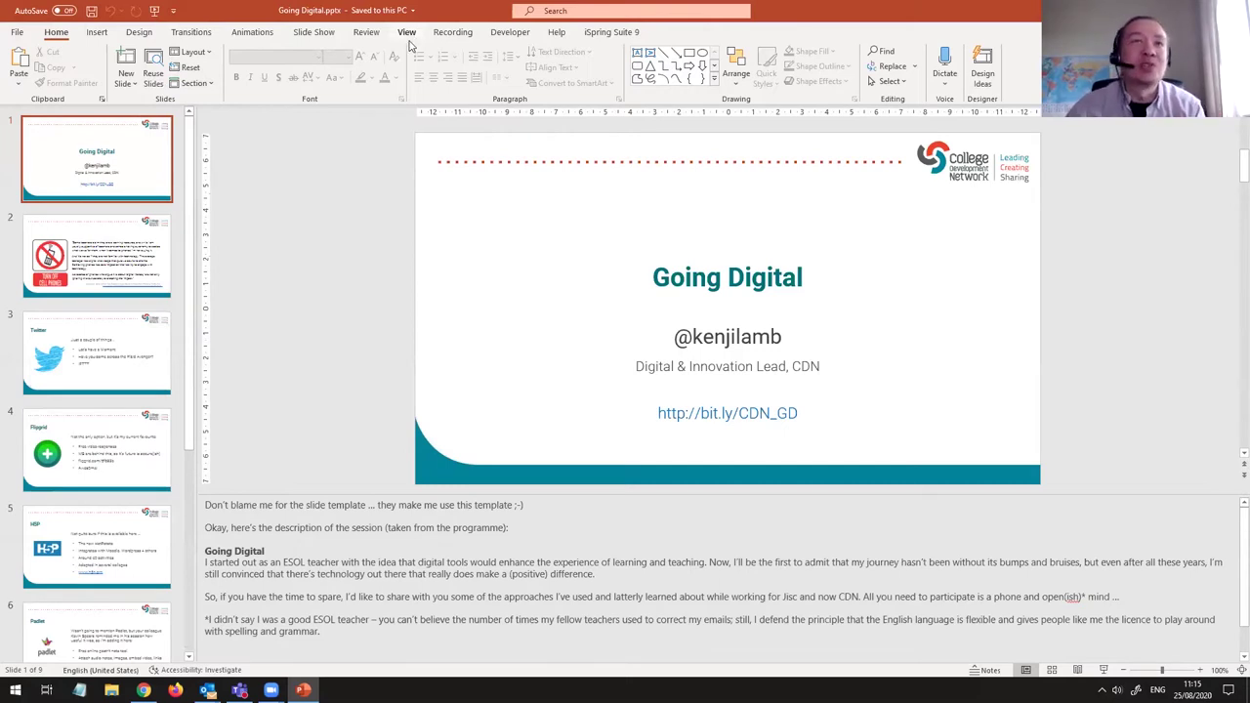
left_click(366, 32)
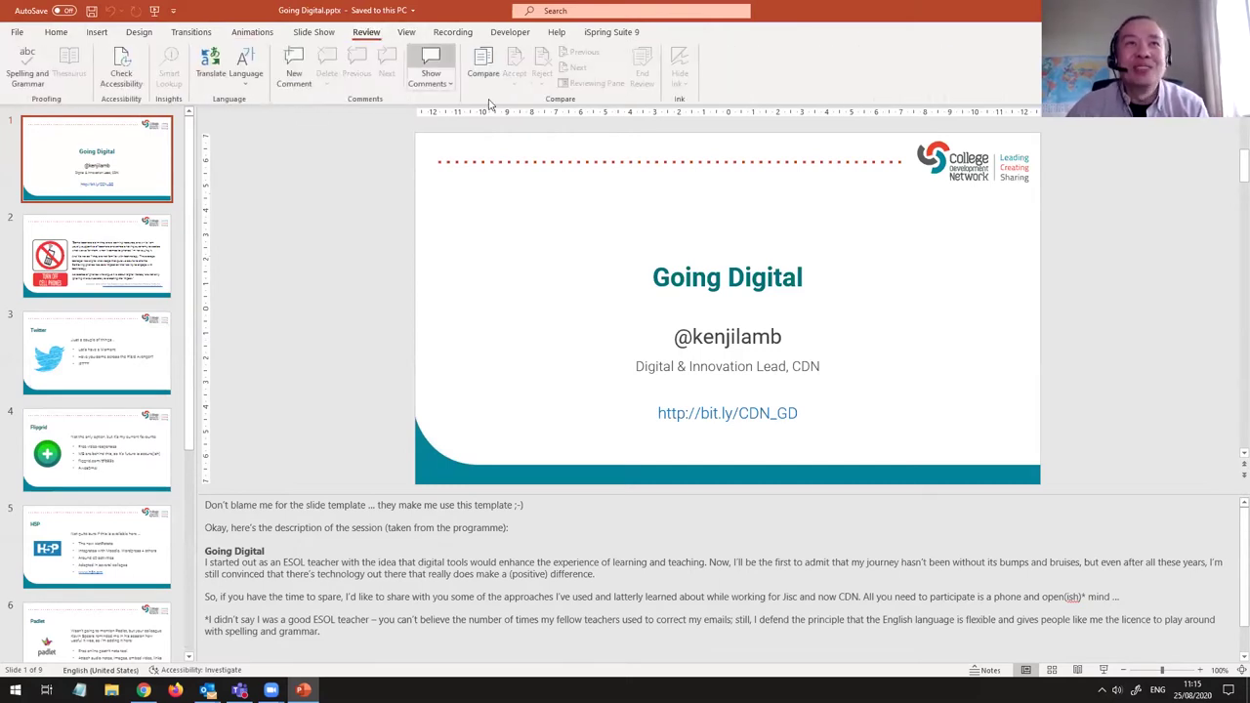
left_click(121, 69)
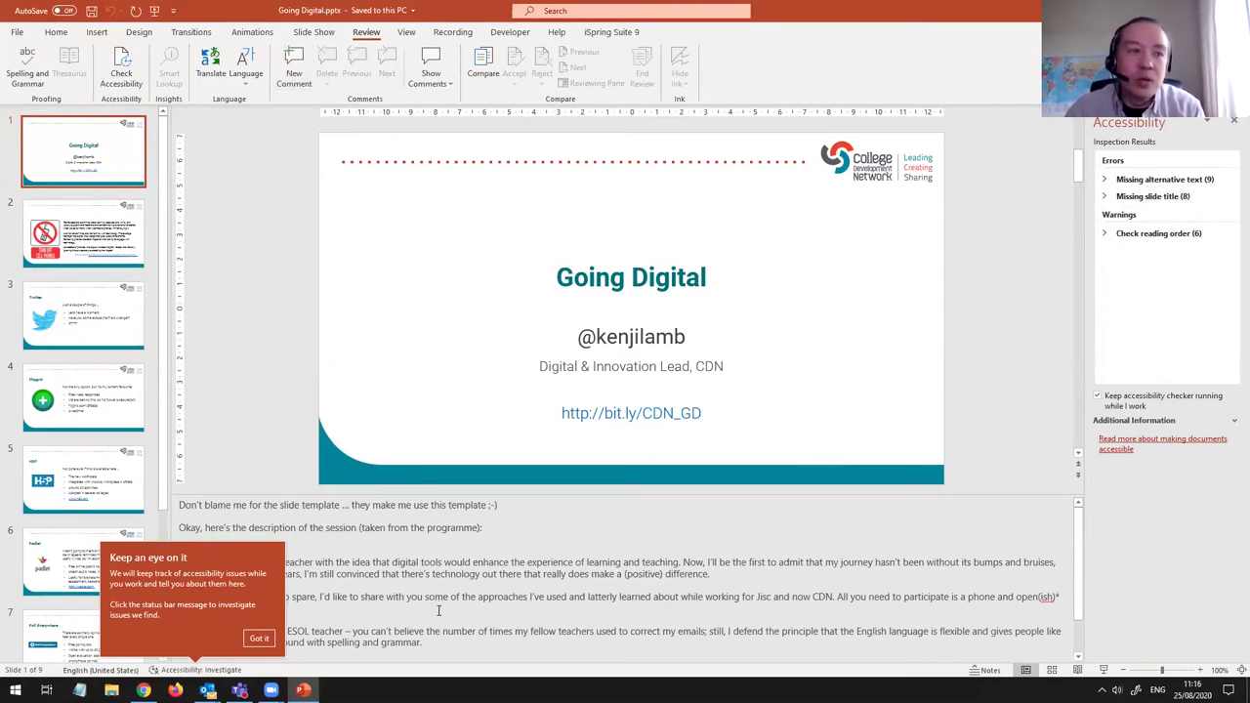
Step: Dismiss the accessibility tip and expand the missing alternative text errors in the inspection results
left_click(257, 636)
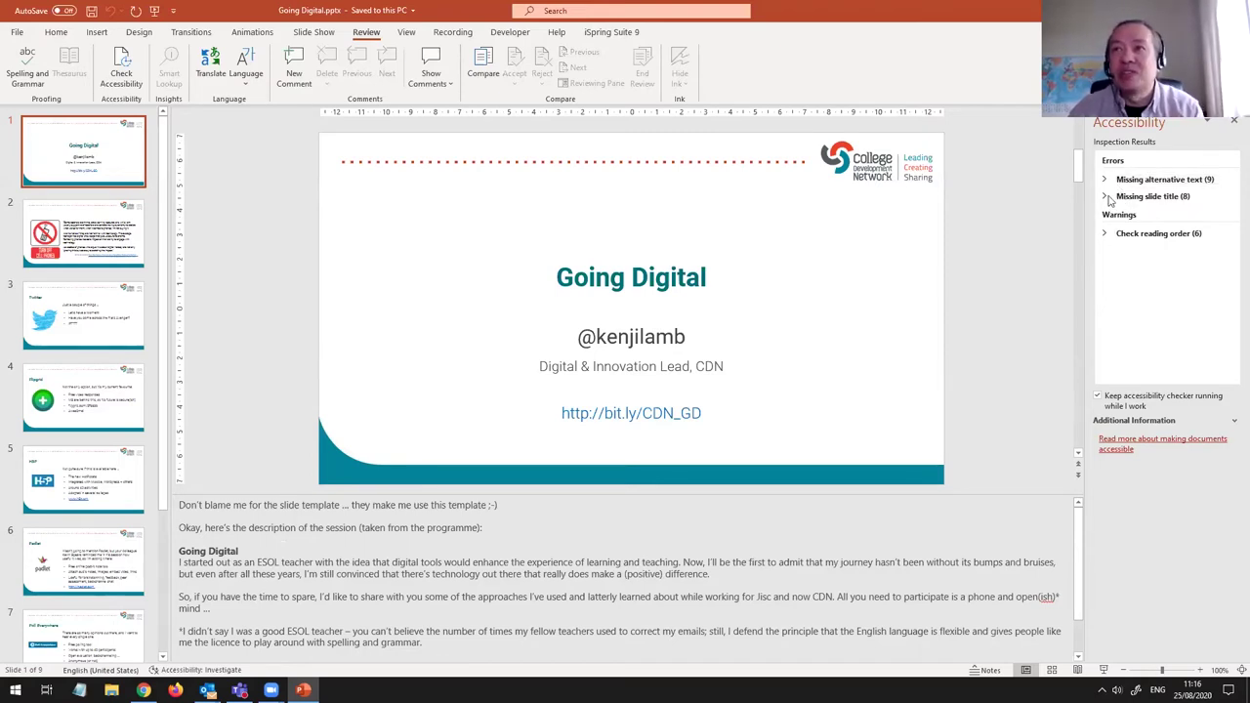
left_click(1120, 184)
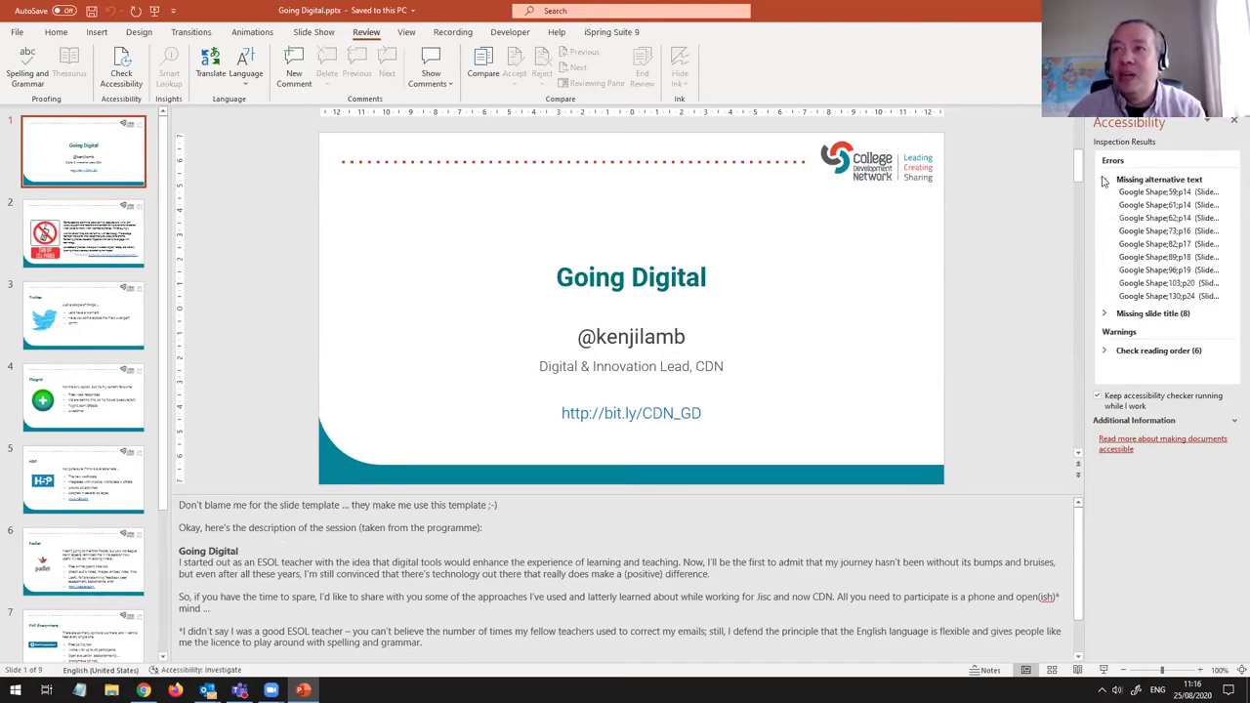
Step: Expand the missing slide title errors and delete the empty text box on slide 2 flagged for missing alternative text
left_click(1109, 314)
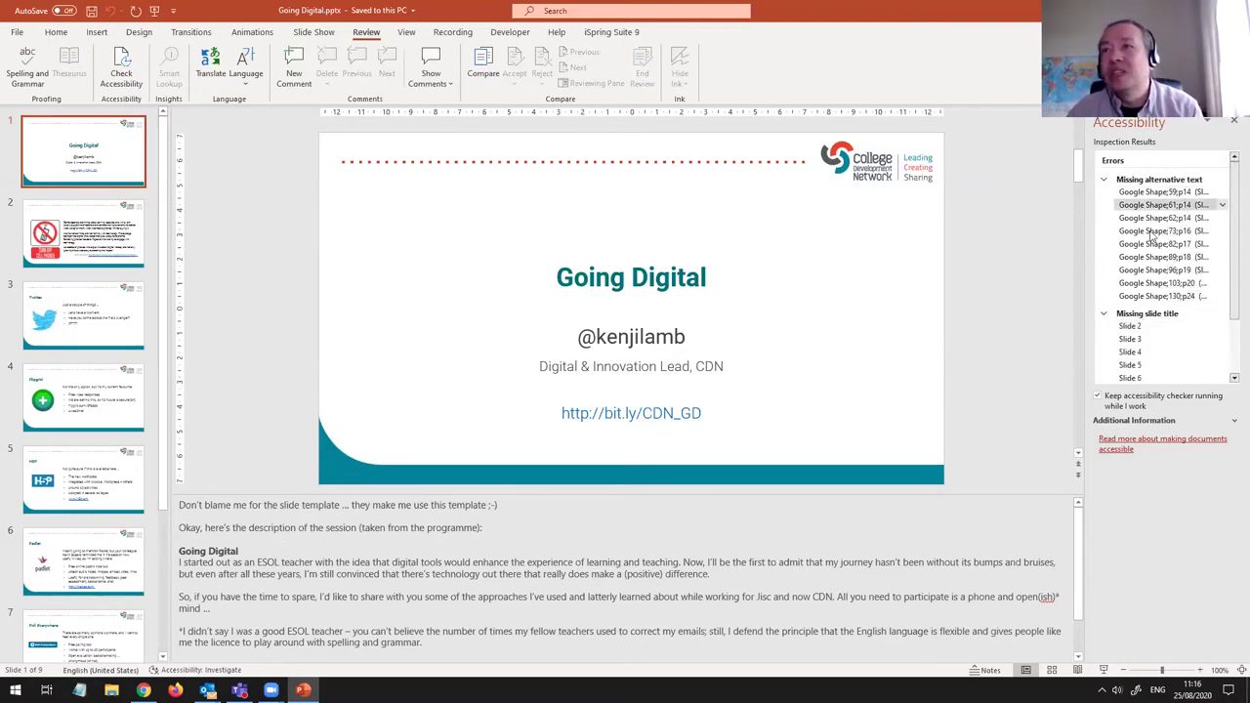
left_click(1141, 193)
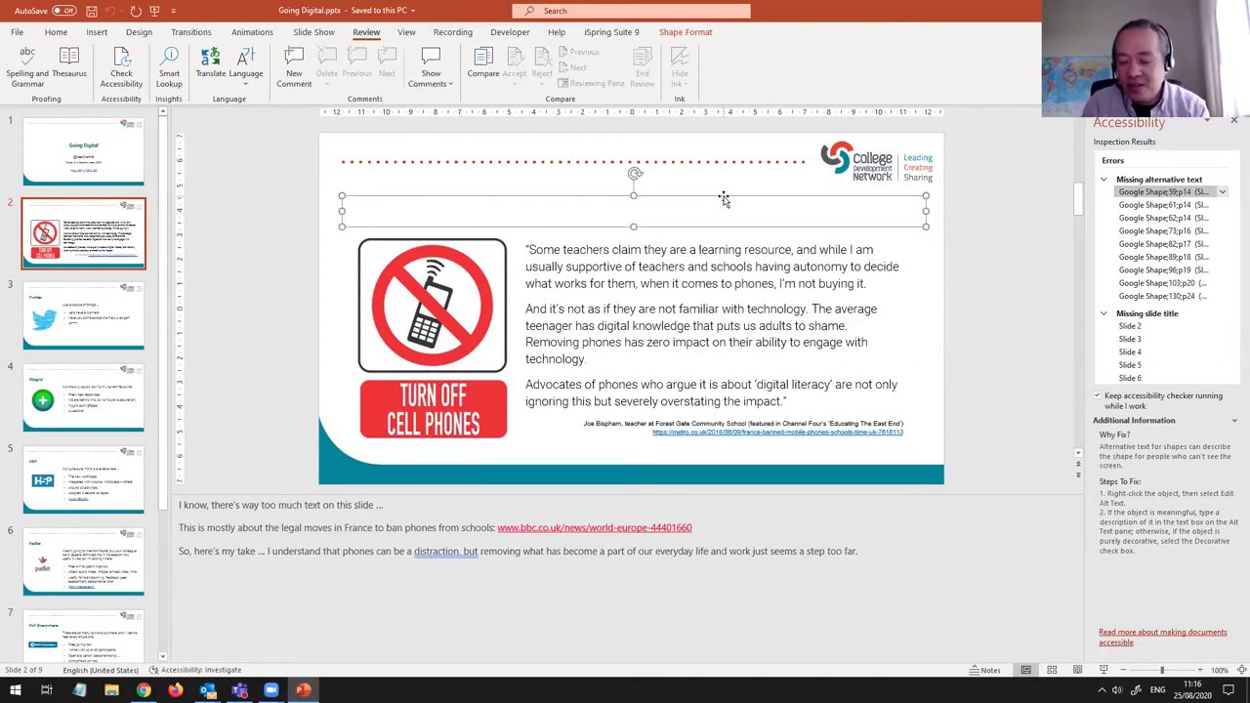
key("Delete")
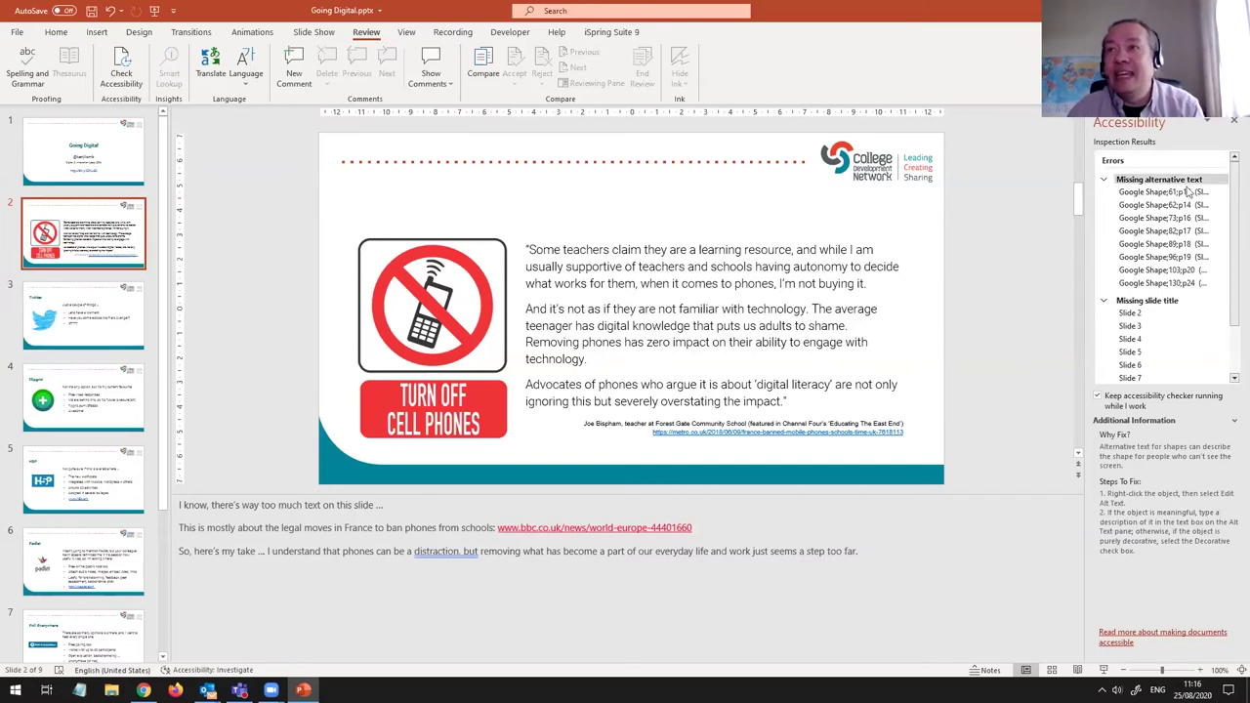
Step: Enter the alt text "Twitter logo" for the bird picture on slide 3, and mark the picture as decorative
left_click(1146, 219)
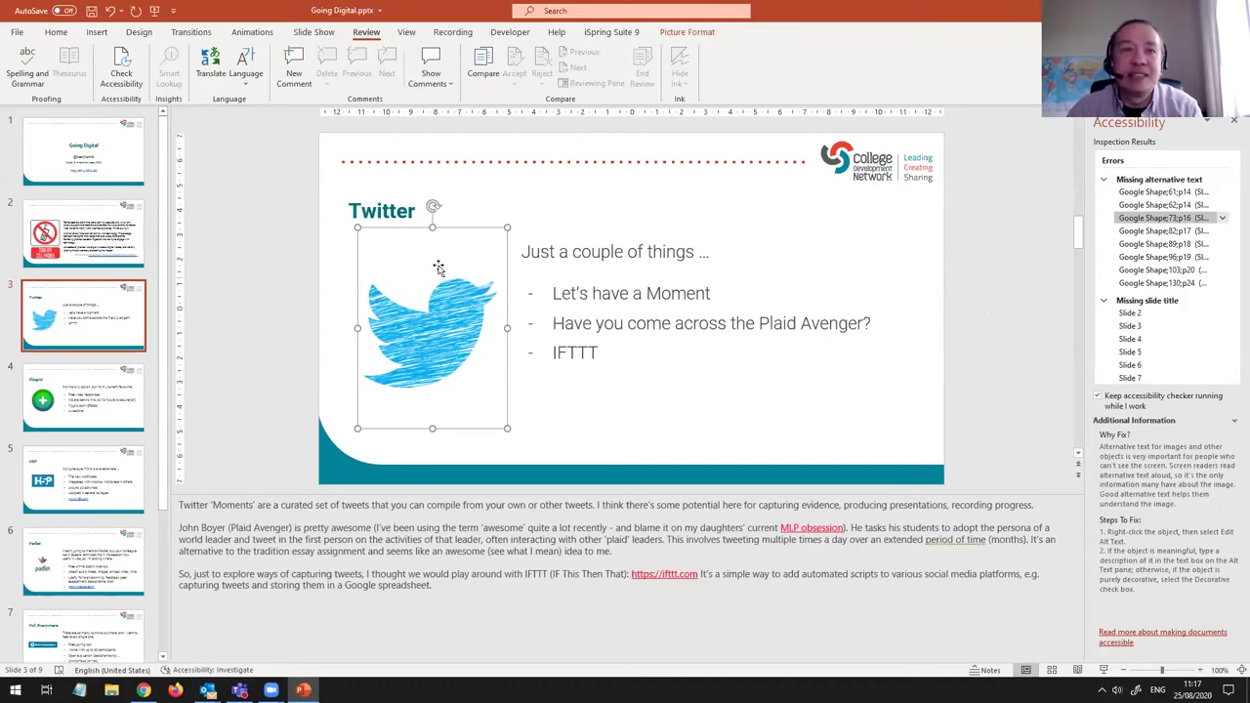
right_click(440, 328)
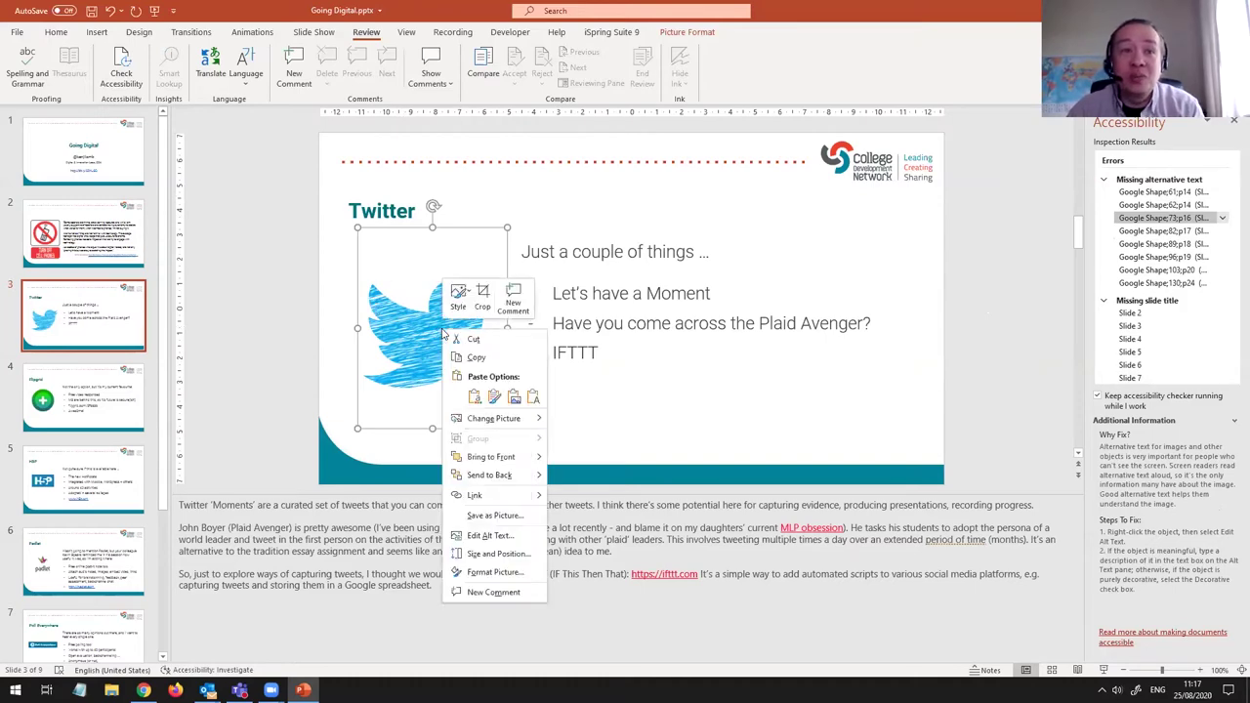
left_click(488, 536)
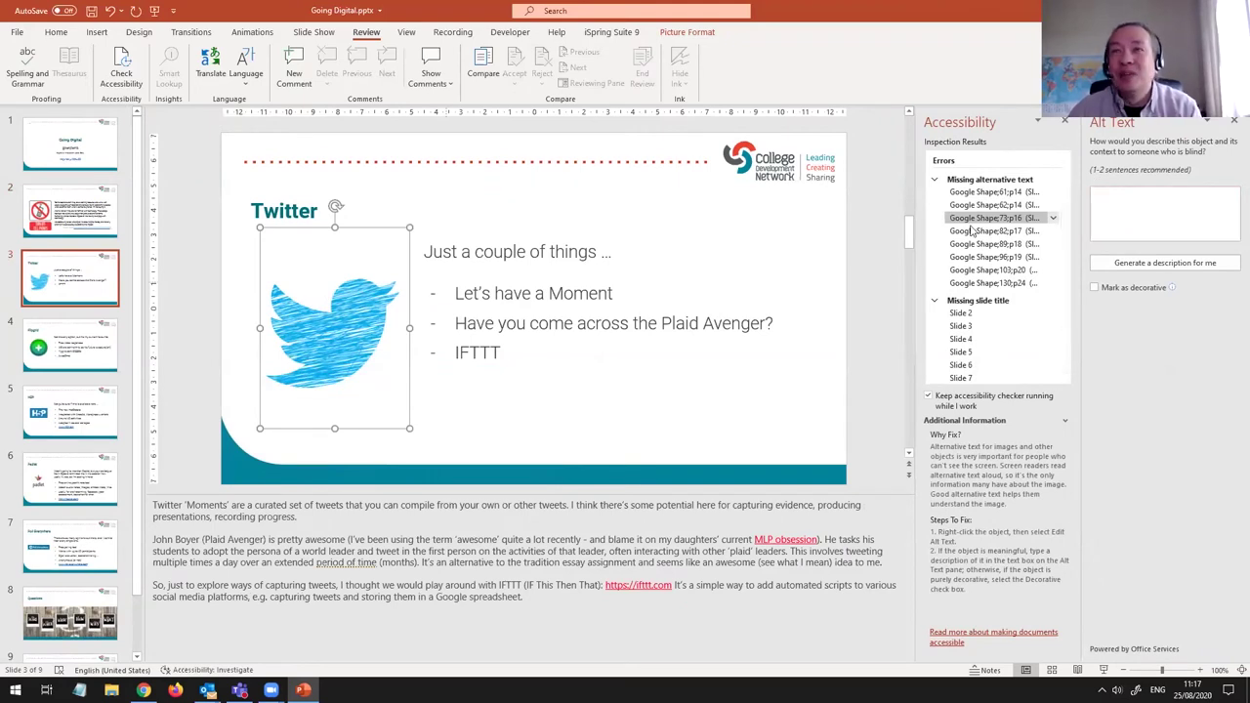
left_click(1137, 218)
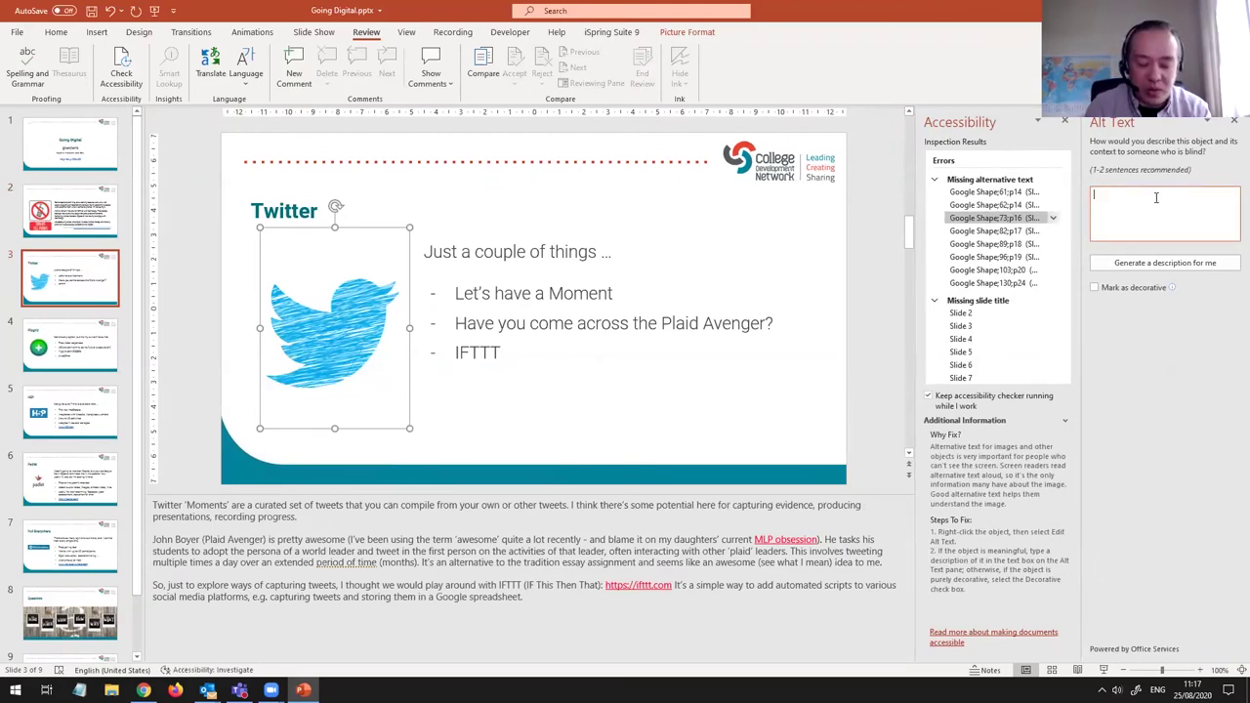
type("Twitter logo")
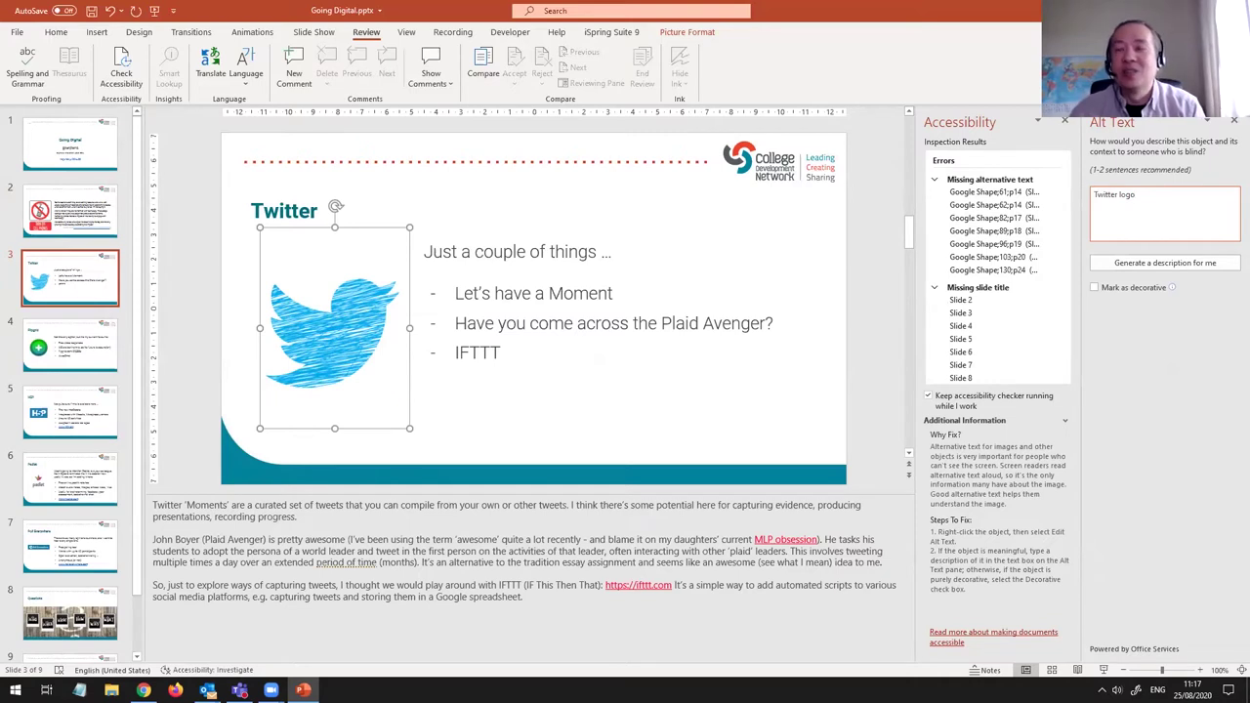
left_click(1094, 288)
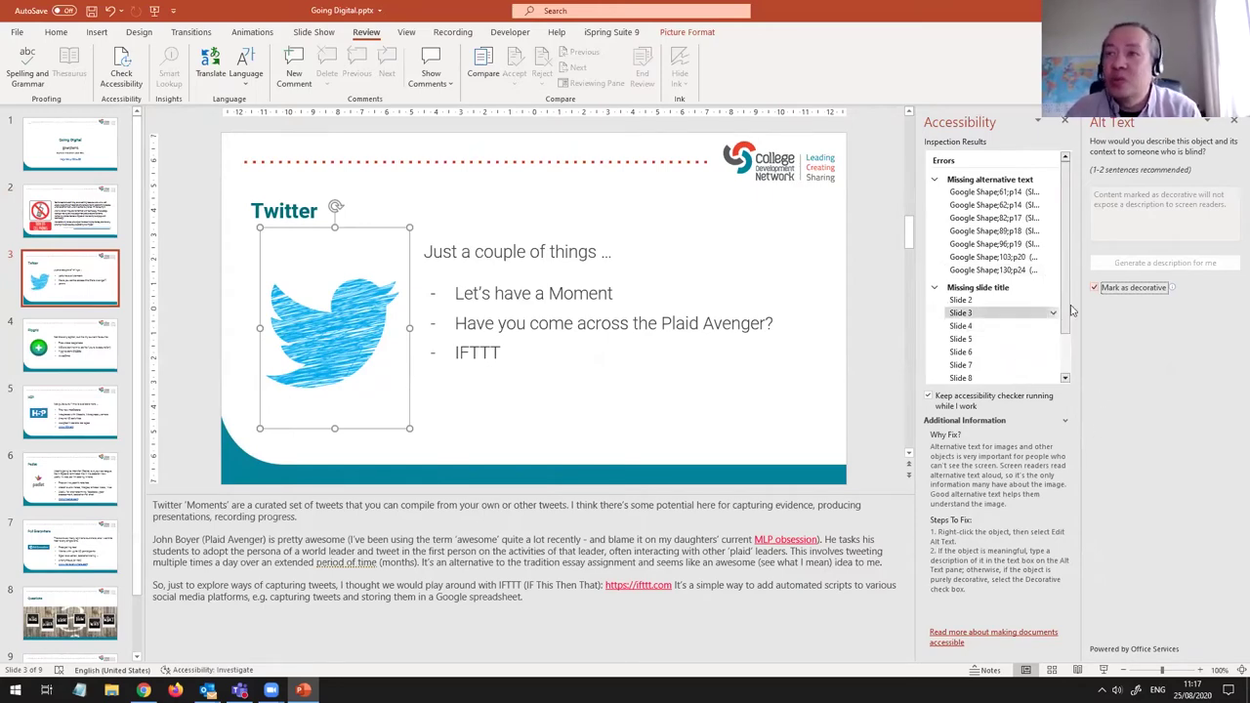
left_click(1233, 120)
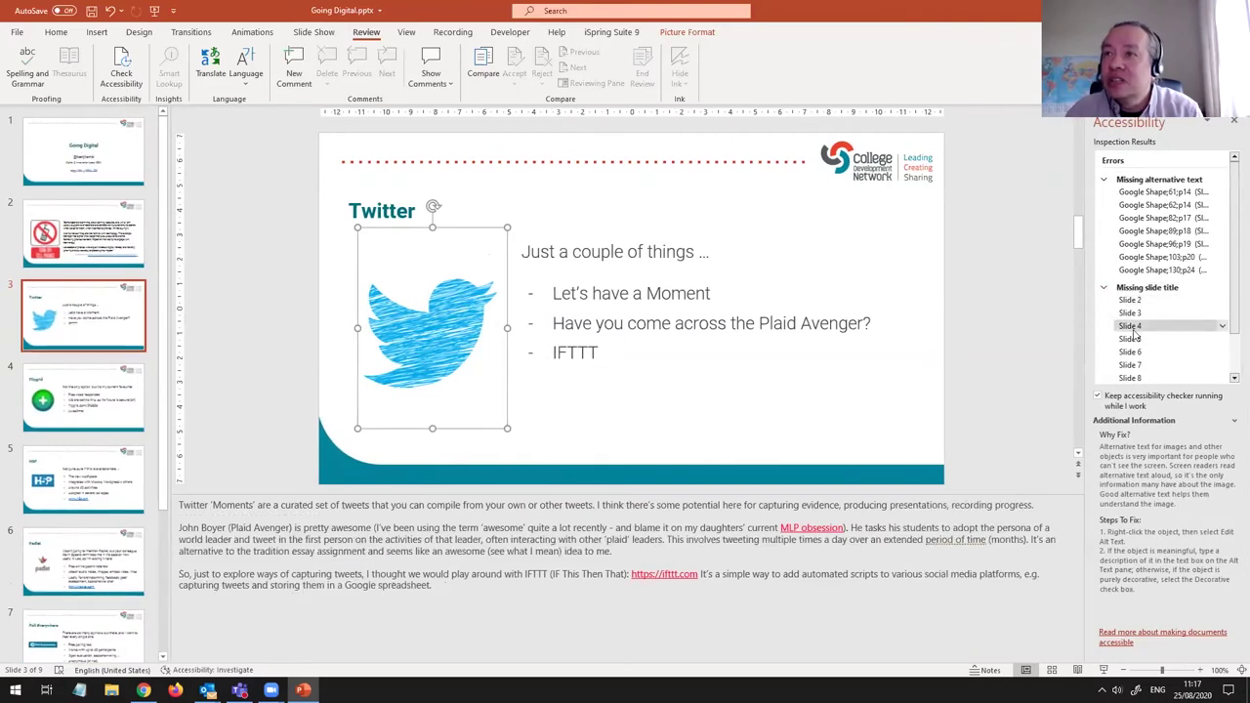
Step: Go to slide 4 from its missing slide title error and examine the text box holding the Flipgrid heading
scroll(1132, 335, "down", 1)
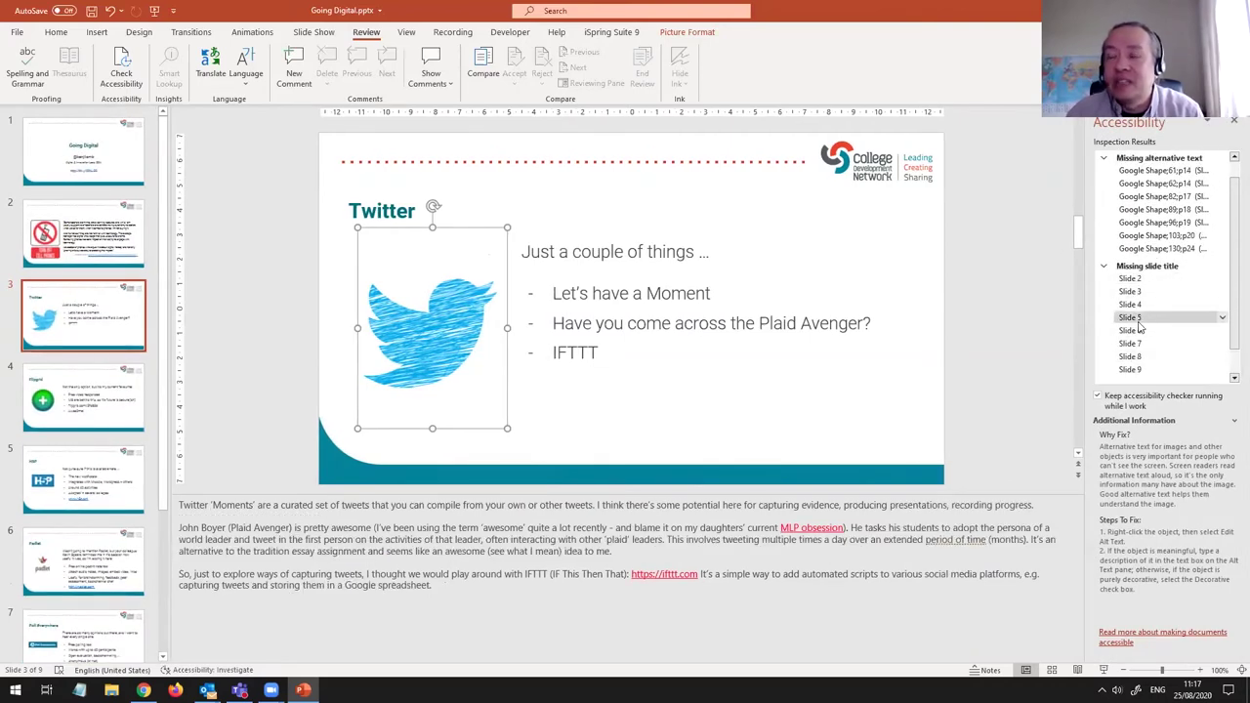
left_click(1144, 305)
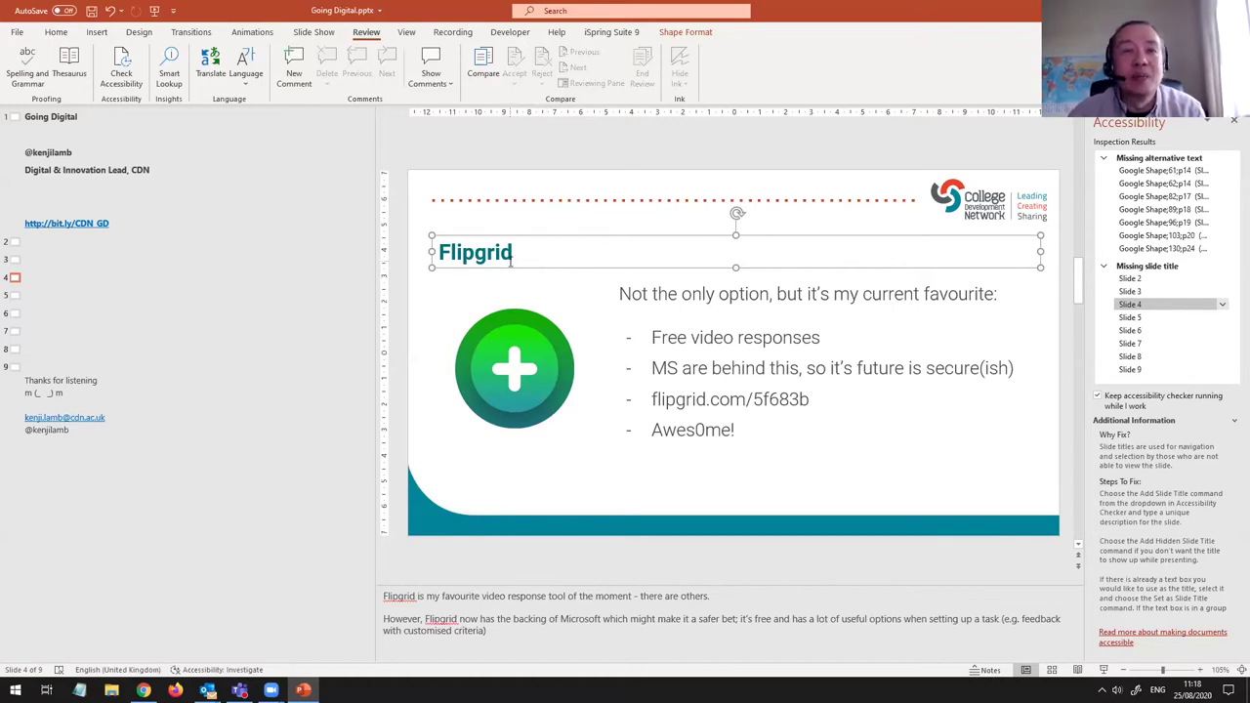
double_click(544, 254)
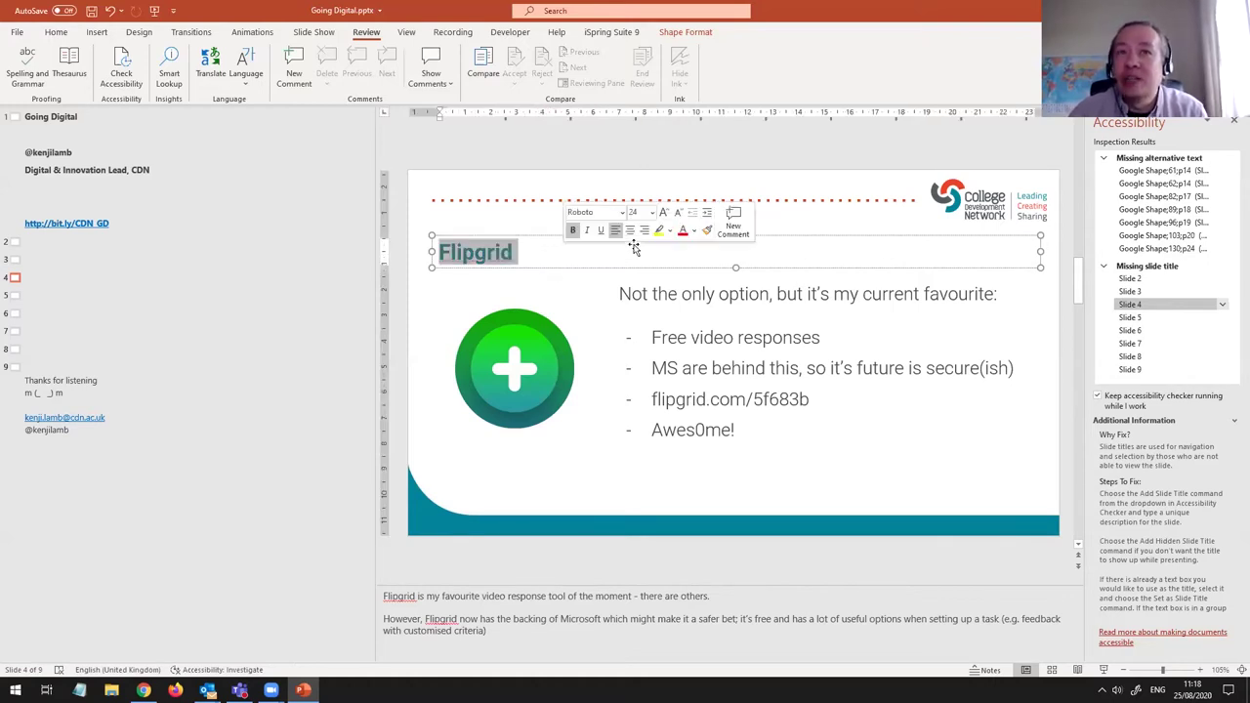
left_click(625, 267)
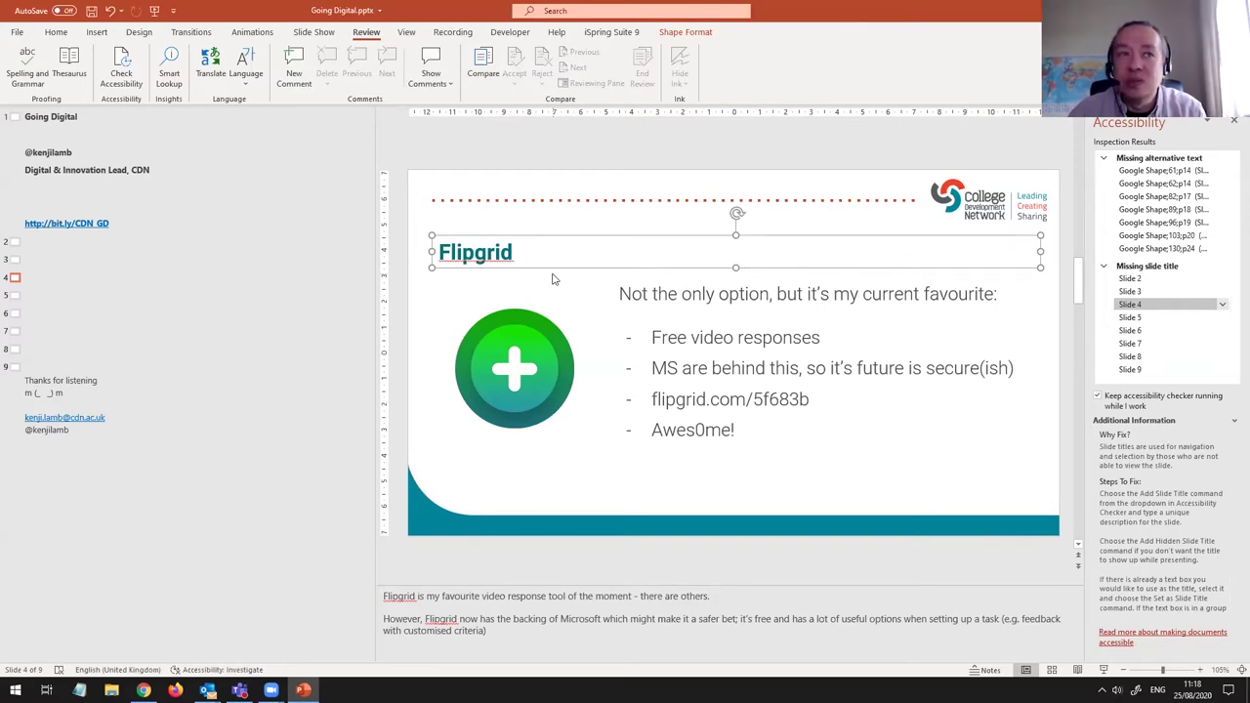
scroll(371, 283, "up", 2, "ctrl")
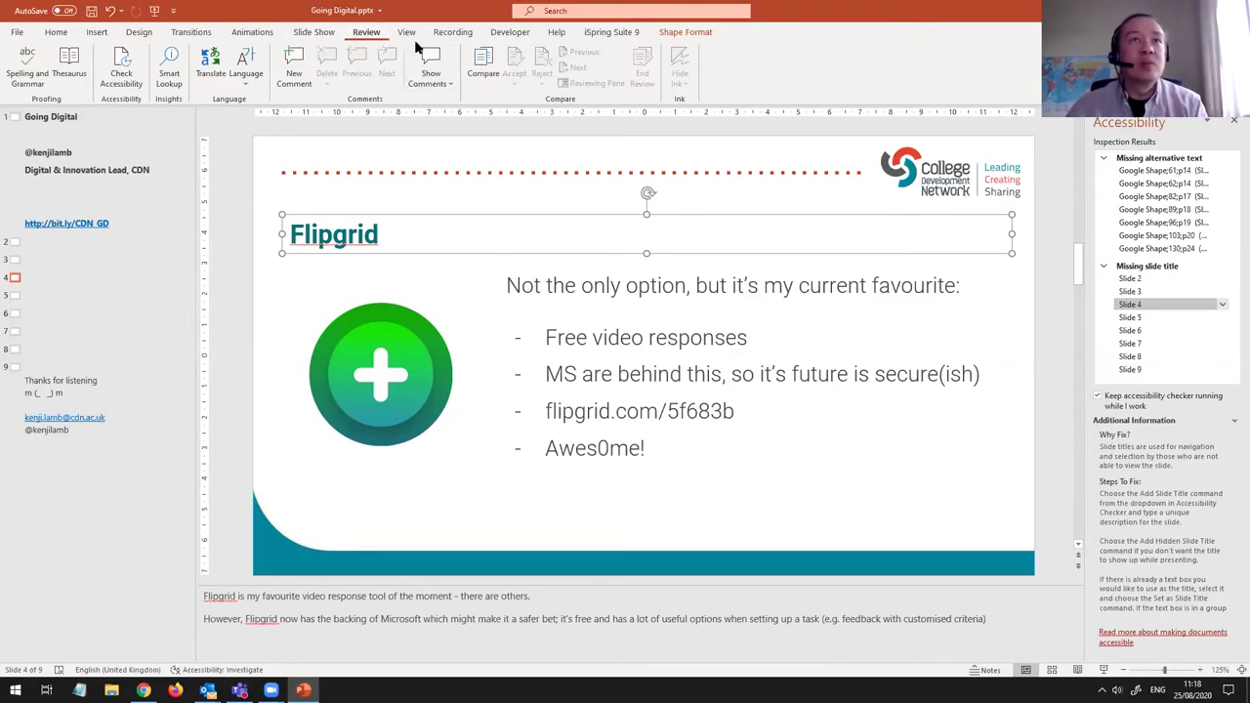
Step: View the slide master's layout, return to slide 4 and read the checker's steps for fixing a missing slide title
left_click(406, 31)
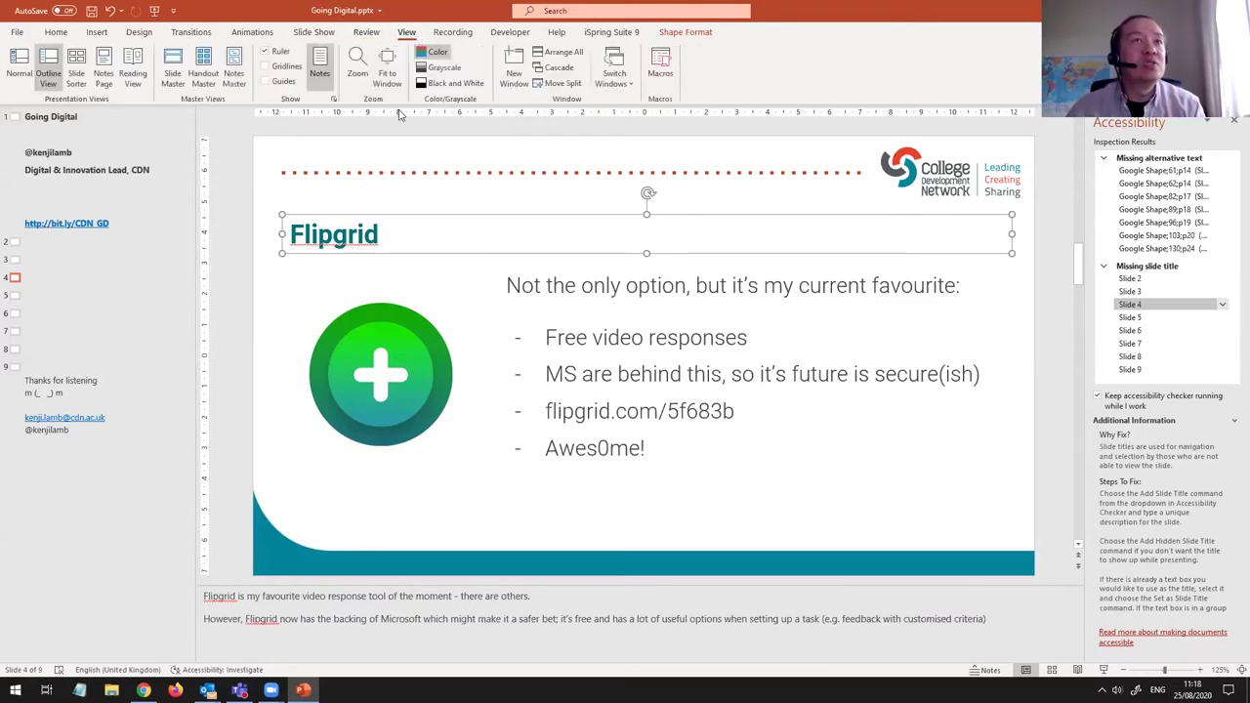
left_click(173, 74)
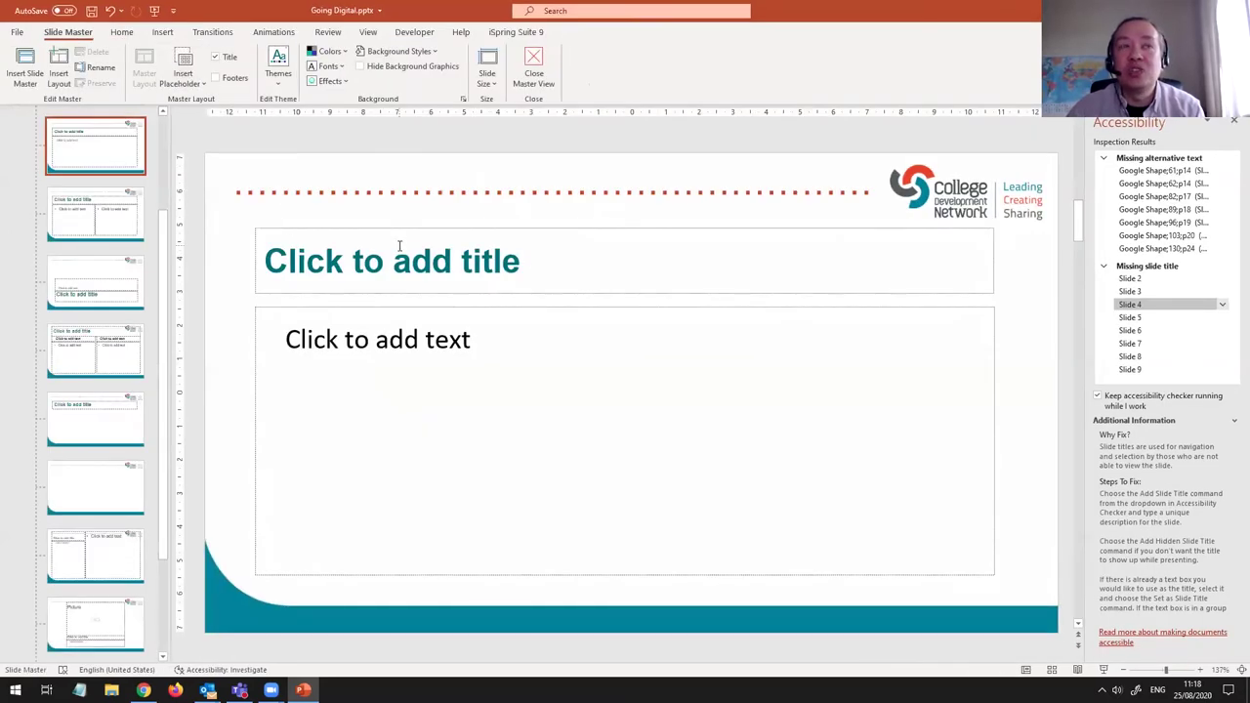
left_click(533, 69)
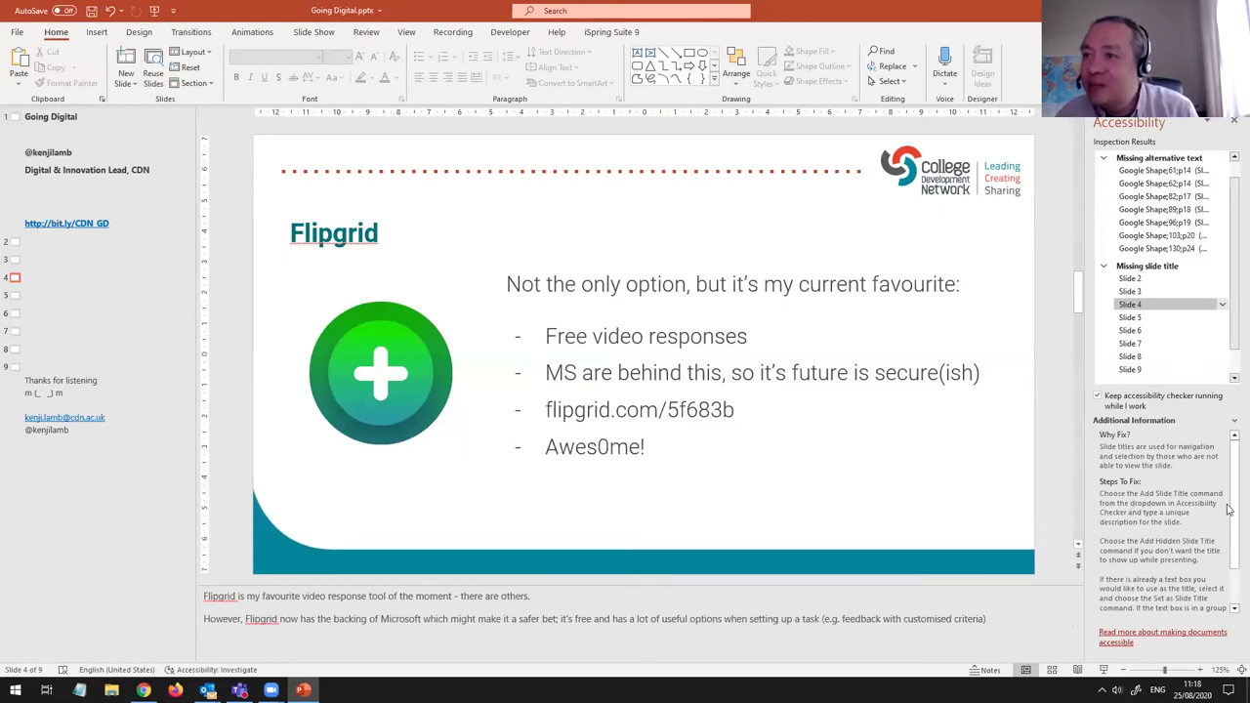
scroll(1230, 520, "down", 3)
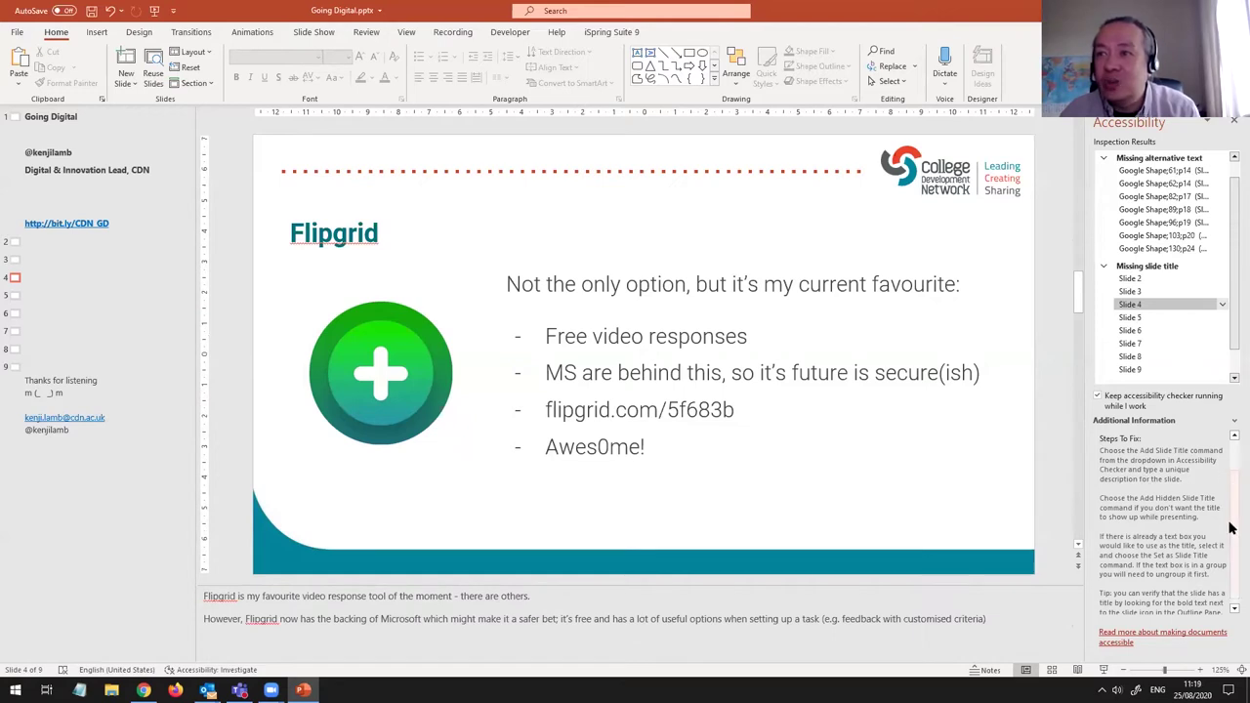
scroll(1232, 525, "up", 2)
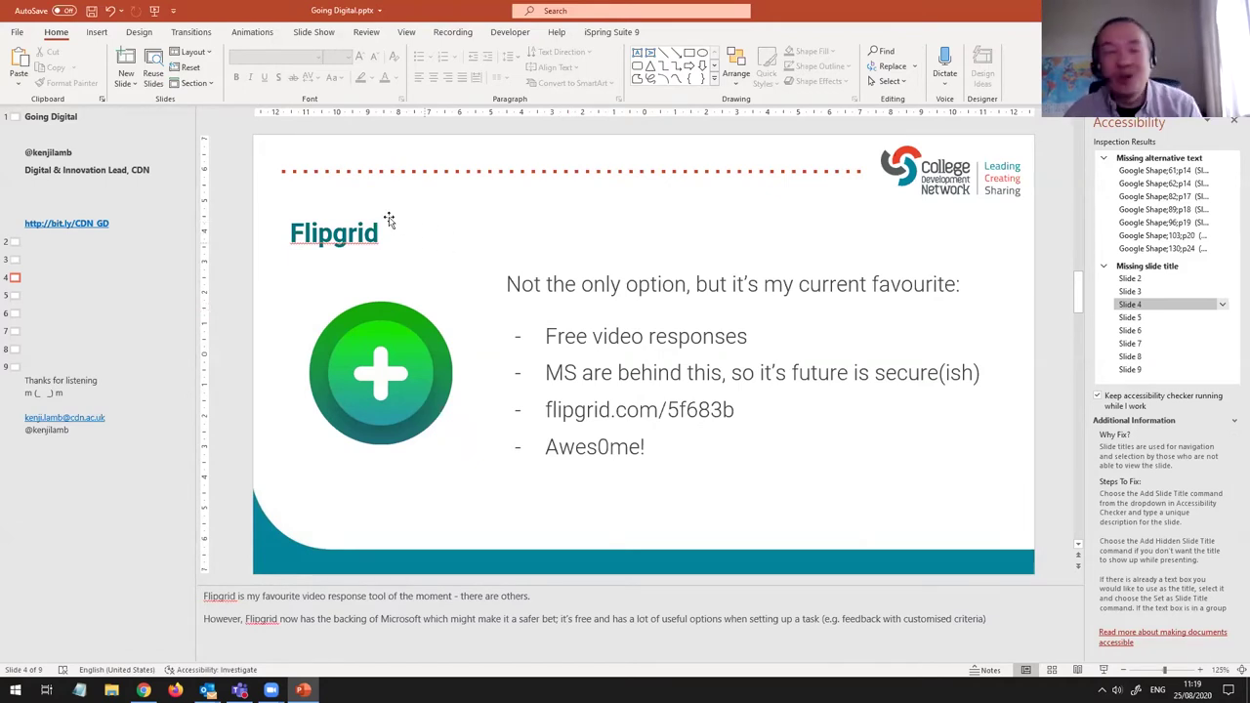
Step: Apply the checker's recommended Add Slide Title action to slide 4 and enter "Flipgrid" as the title
left_click(363, 34)
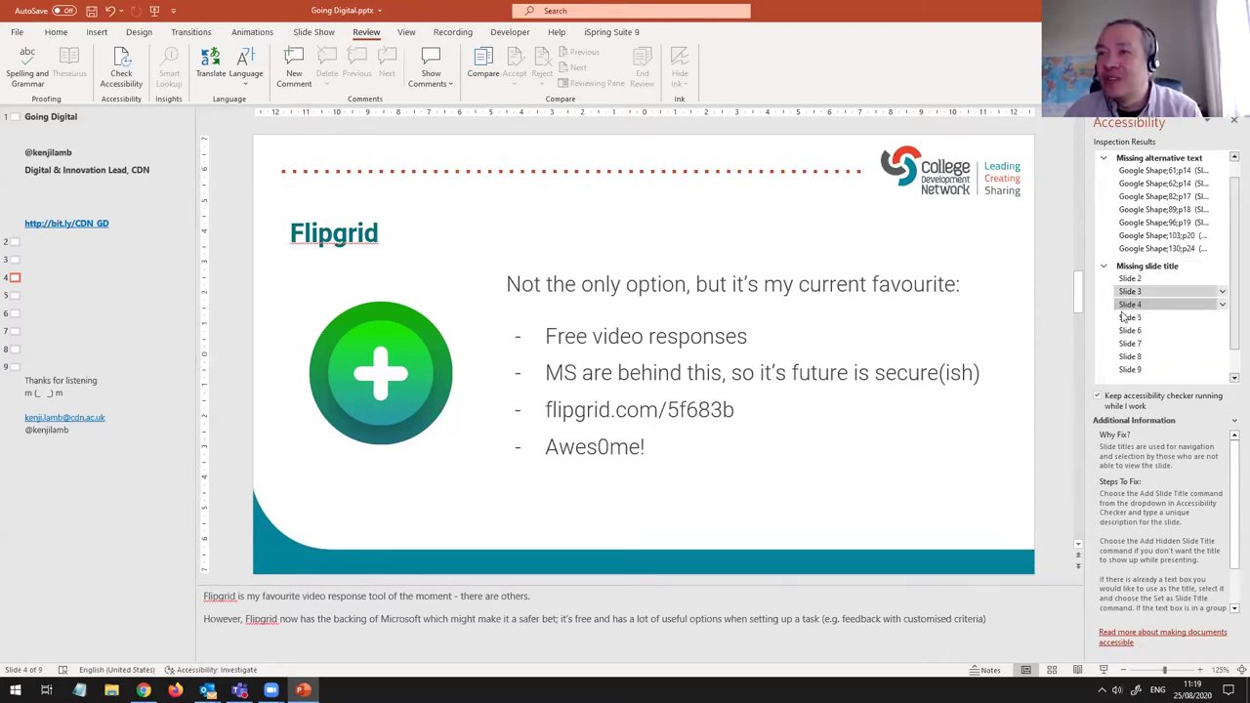
left_click(1222, 305)
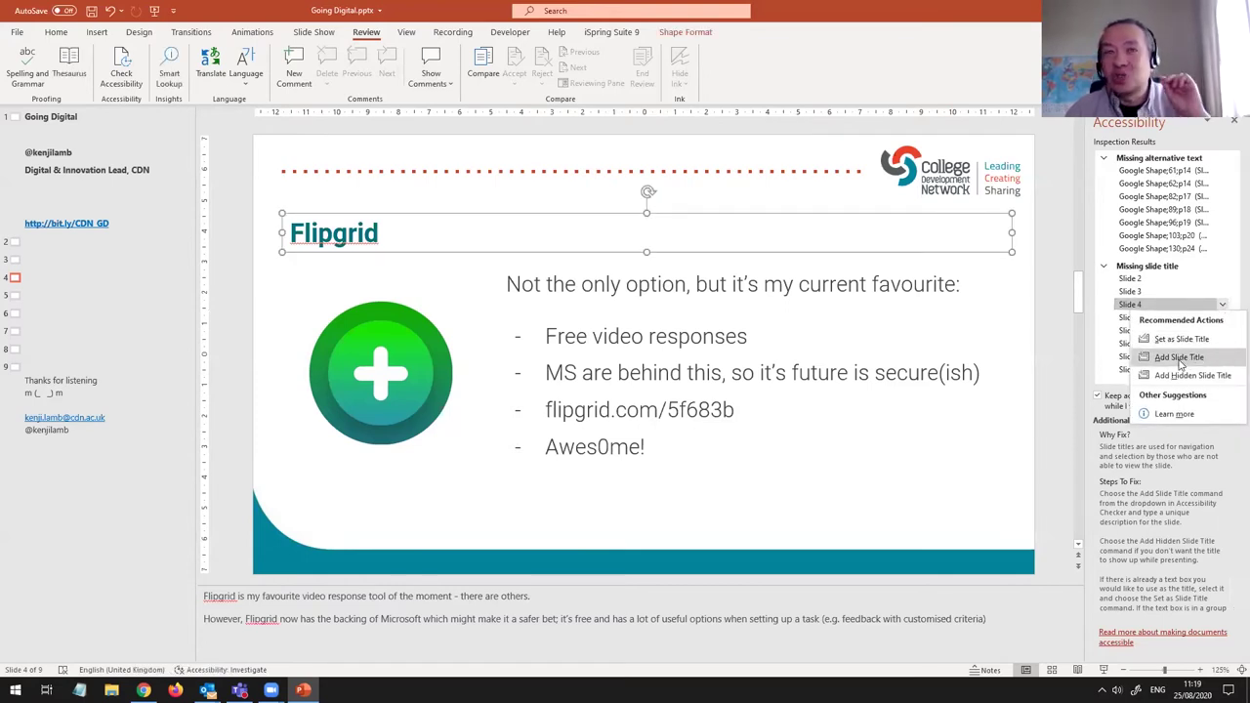
left_click(1179, 358)
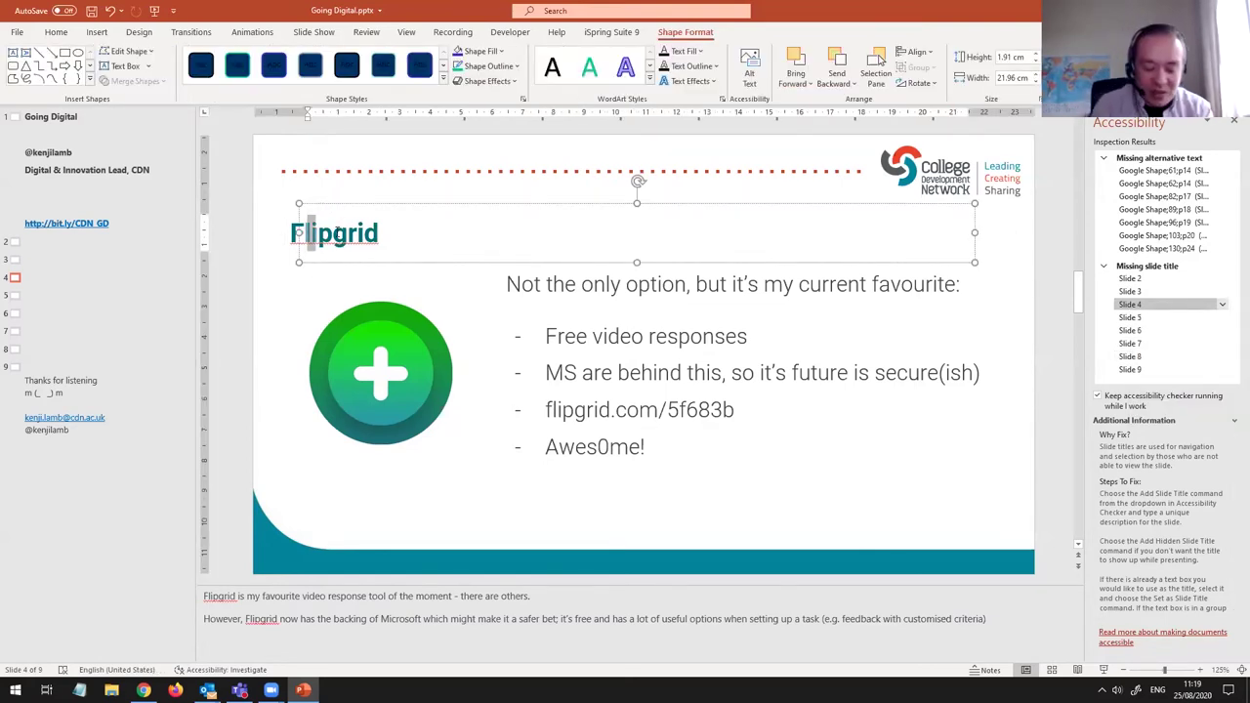
type("Fli")
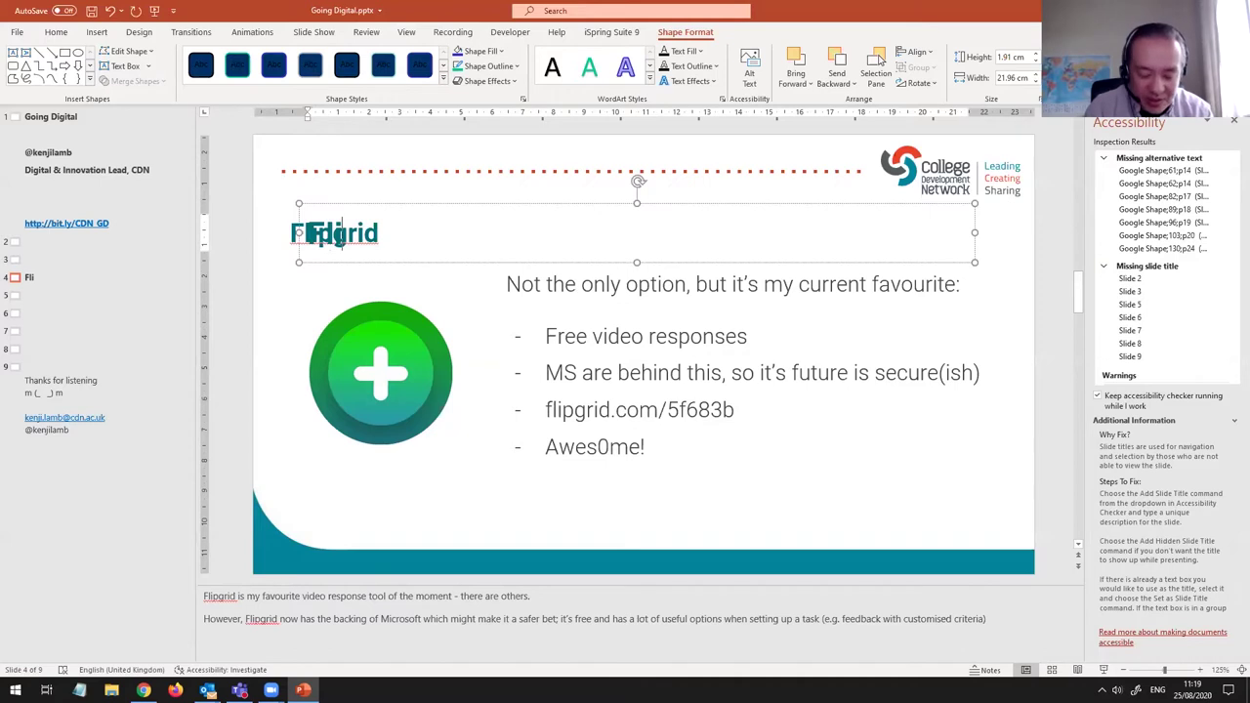
key("BackSpace")
key("BackSpace")
key("BackSpace")
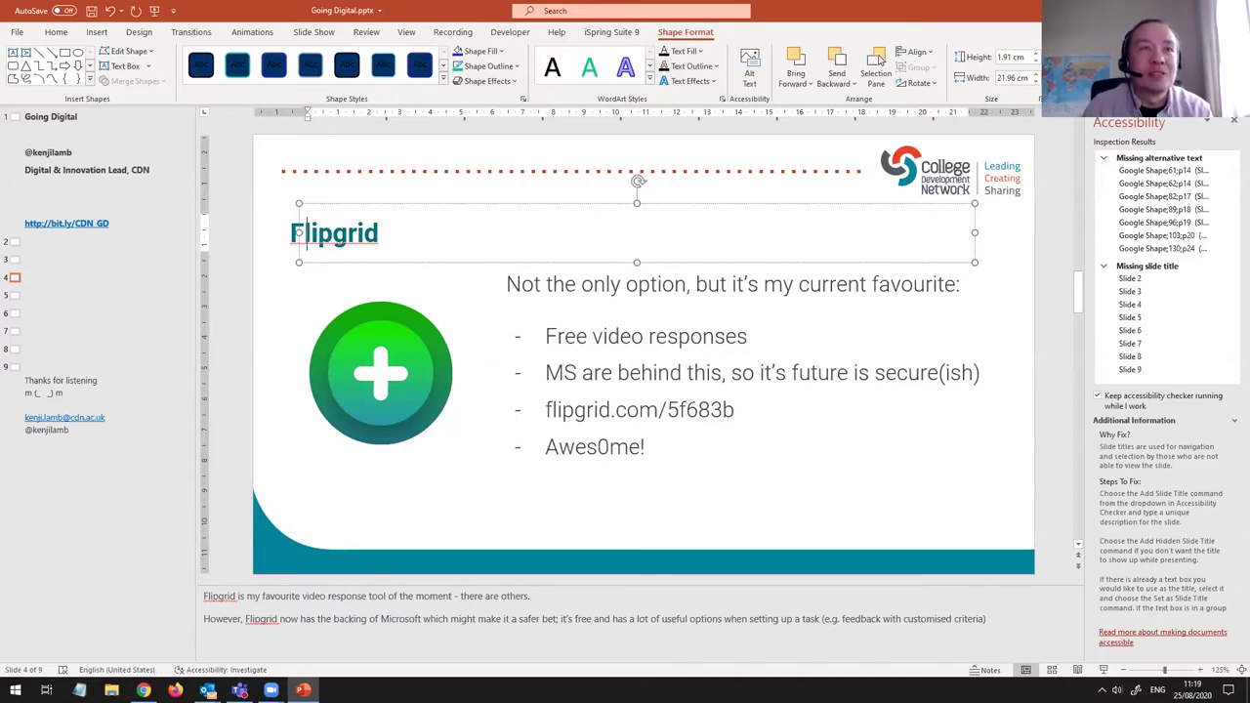
type("Flipg")
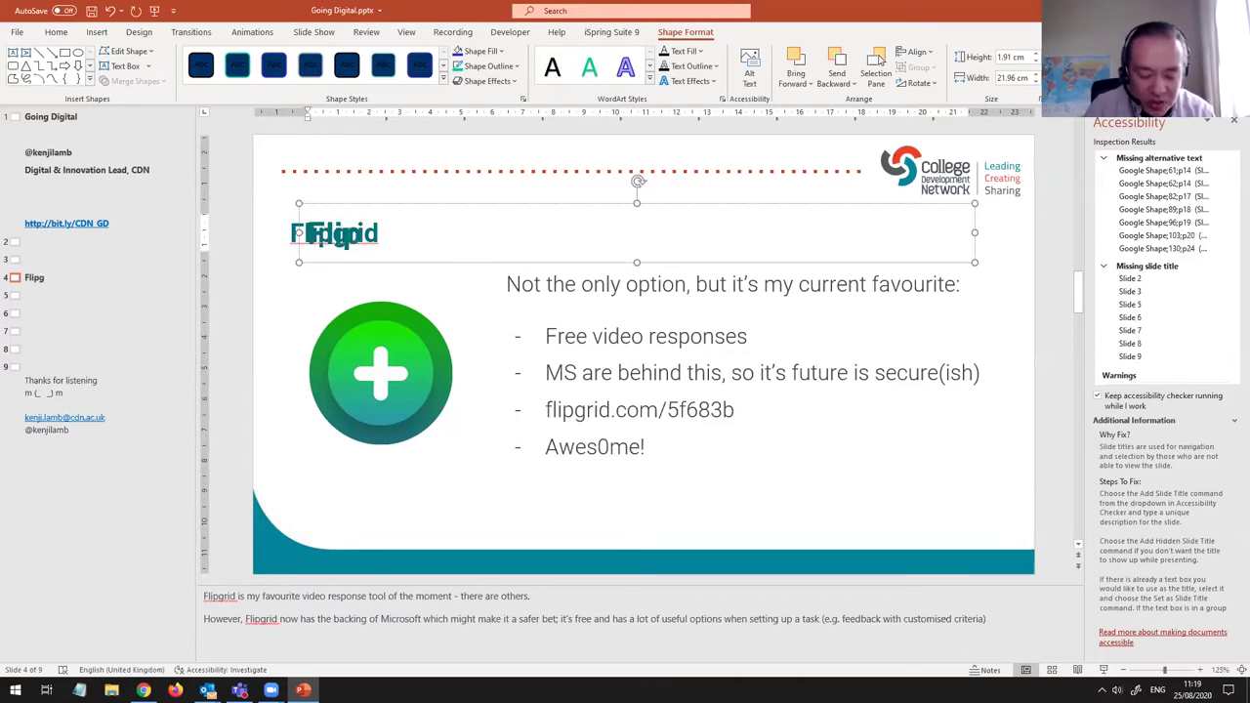
type("rid")
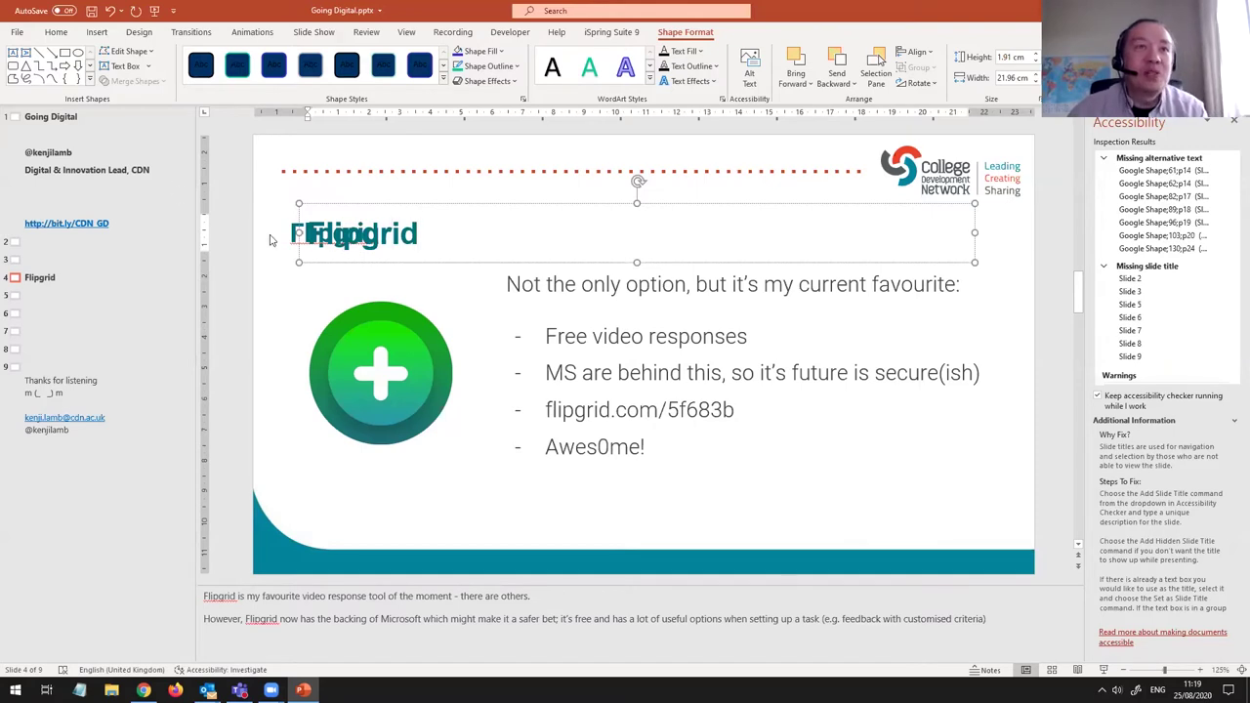
Step: Delete the original Flipgrid text box and extend the new title box on both sides to about 23.3 cm wide
left_click(282, 232)
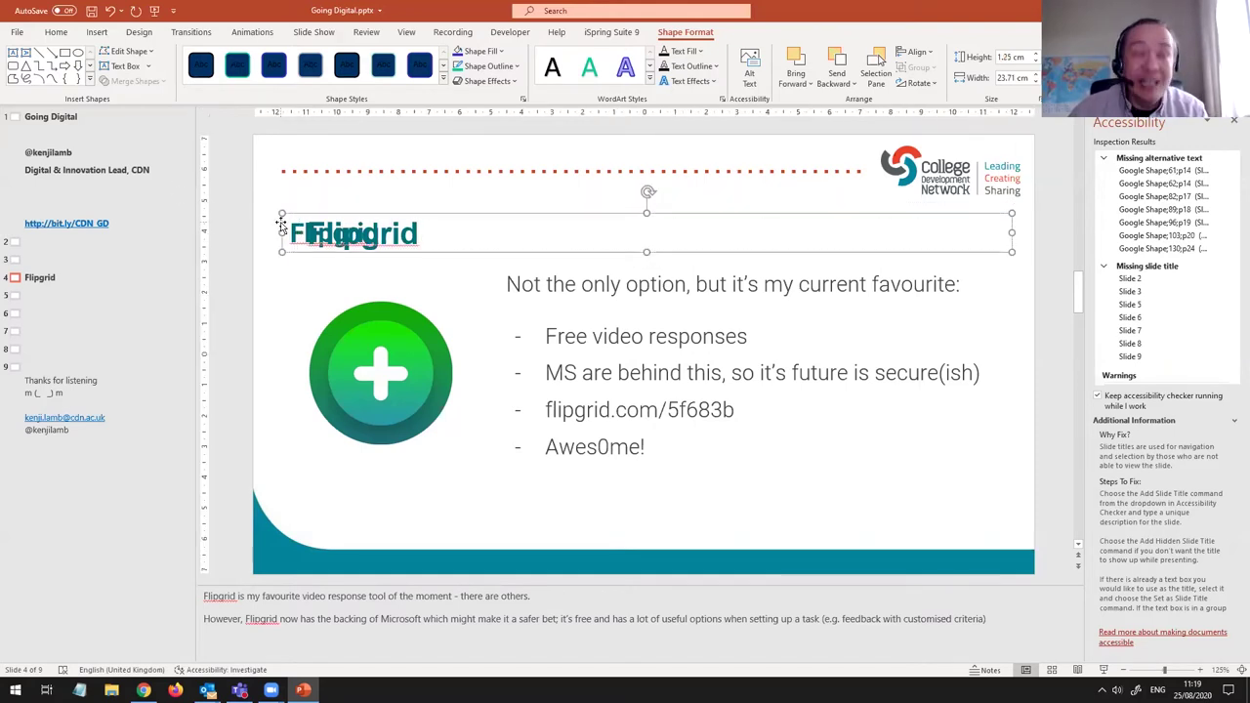
key("Delete")
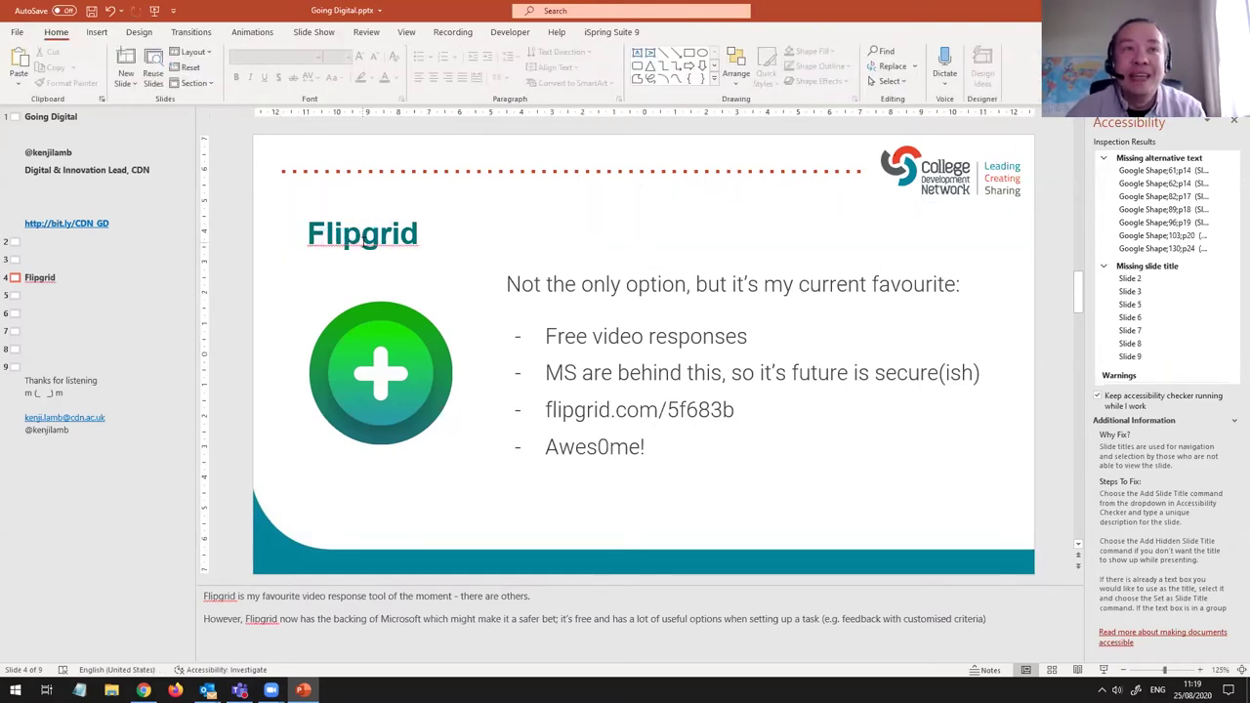
left_click(283, 232)
left_click_drag(285, 230, 266, 232)
left_click_drag(976, 232, 1004, 235)
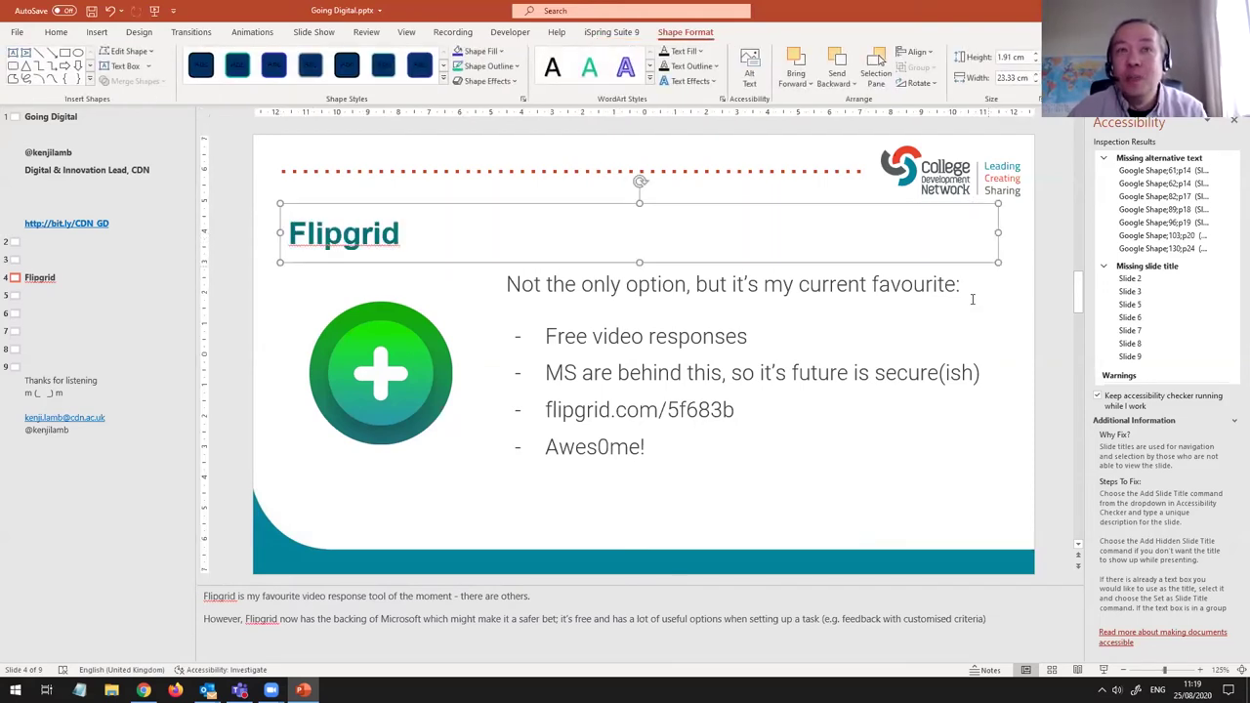
left_click(972, 297)
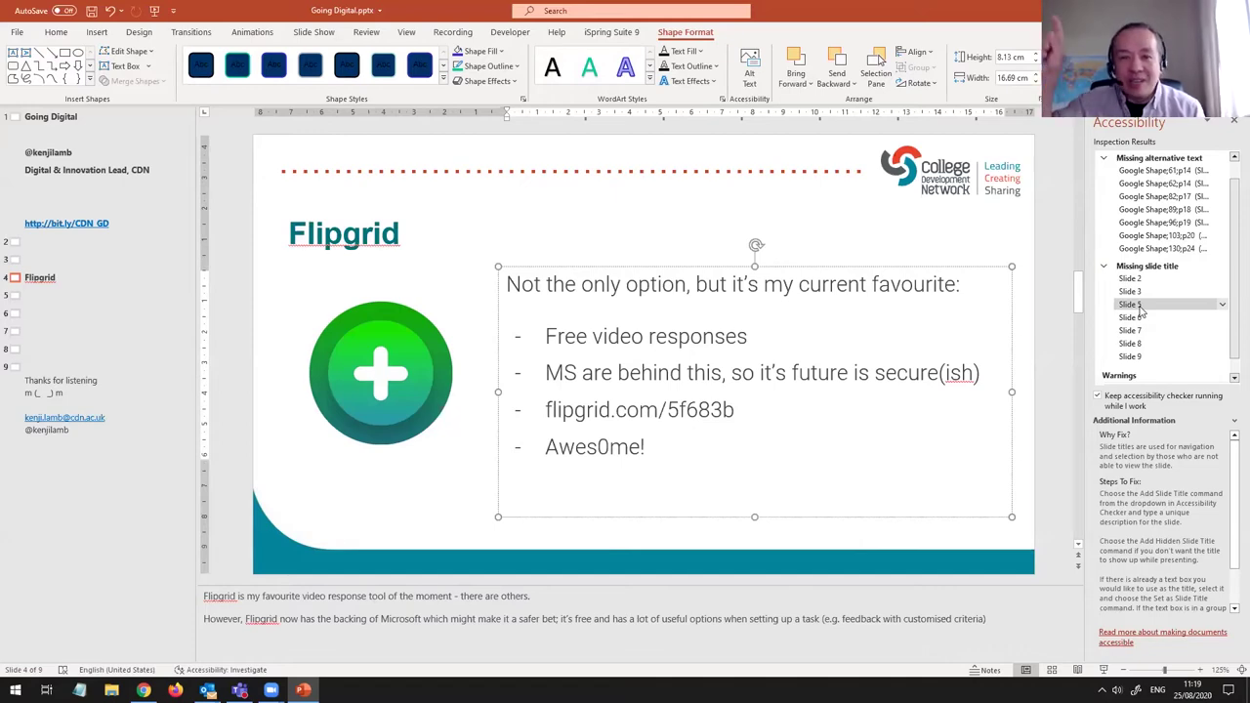
Step: Mark the H5P logo on slide 5, flagged for missing alternative text, as decorative and close its alt text settings
left_click(1172, 210)
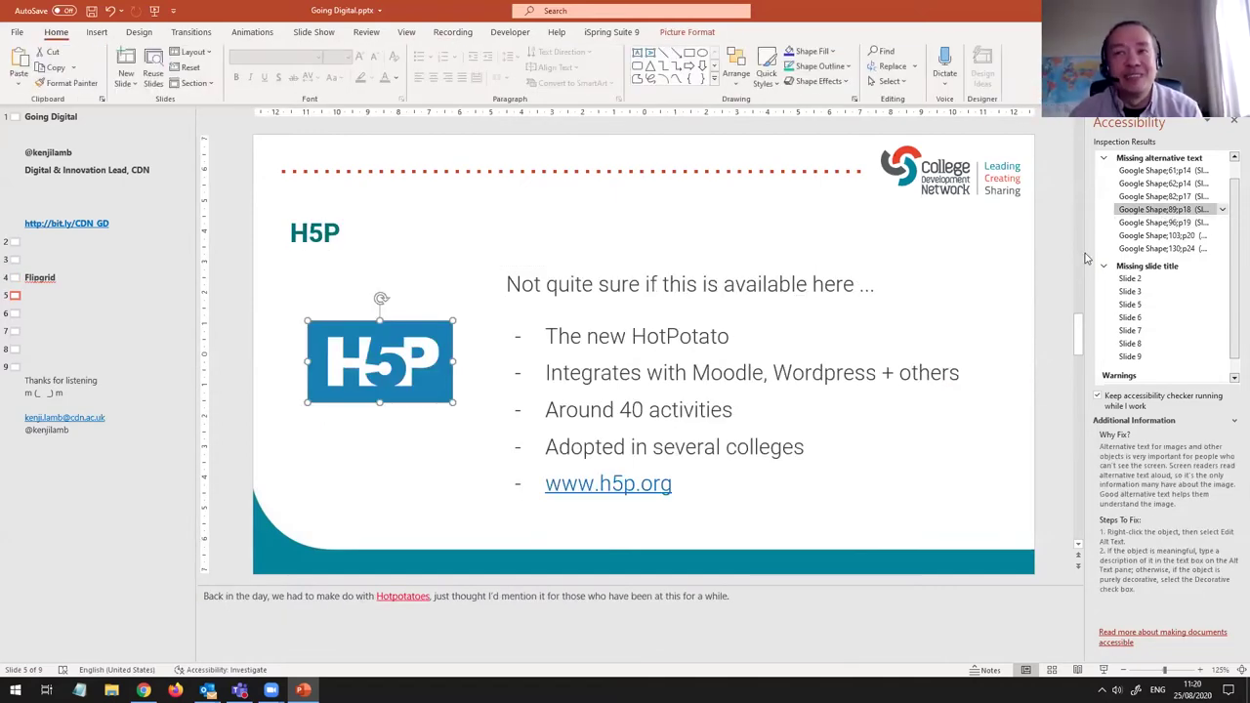
right_click(422, 388)
left_click(469, 327)
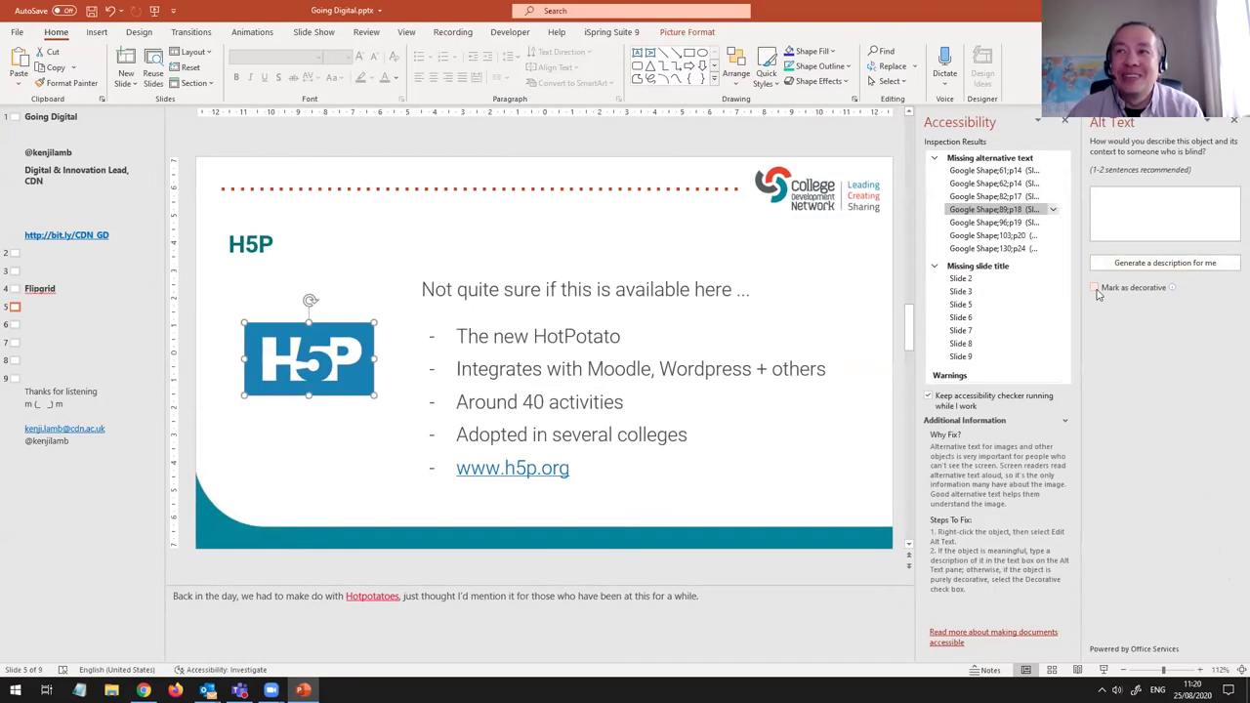
left_click(1095, 287)
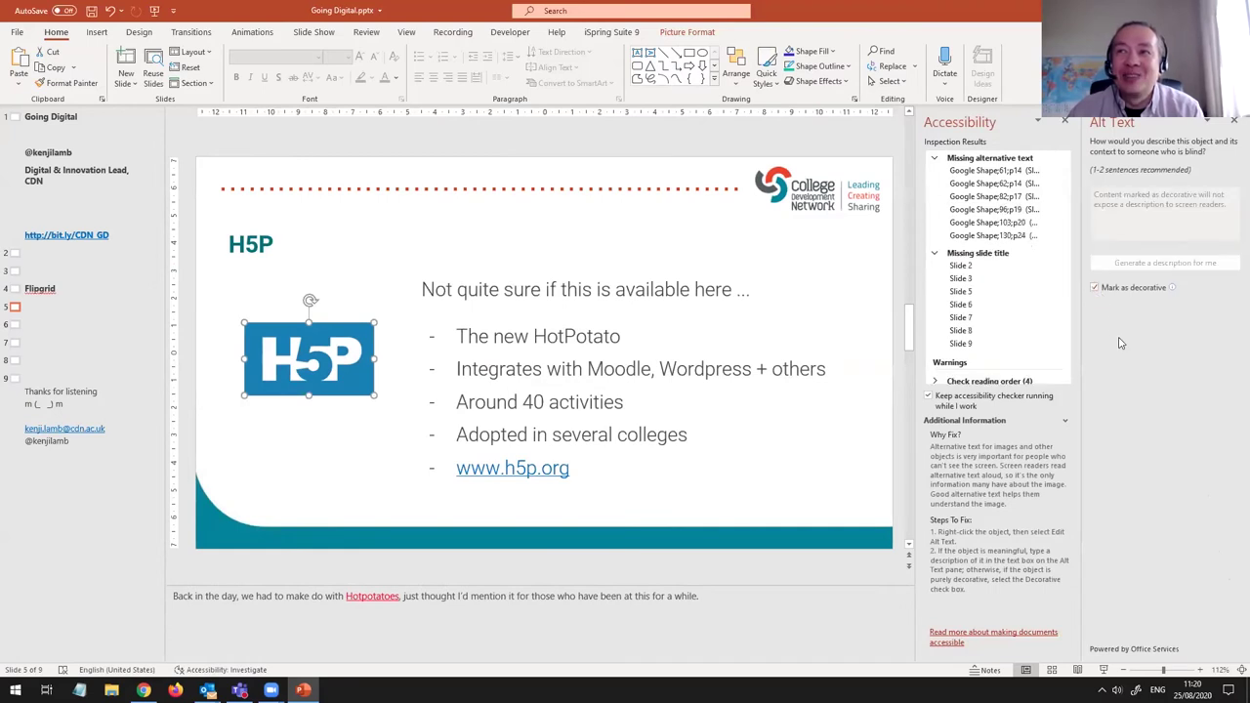
left_click(1232, 123)
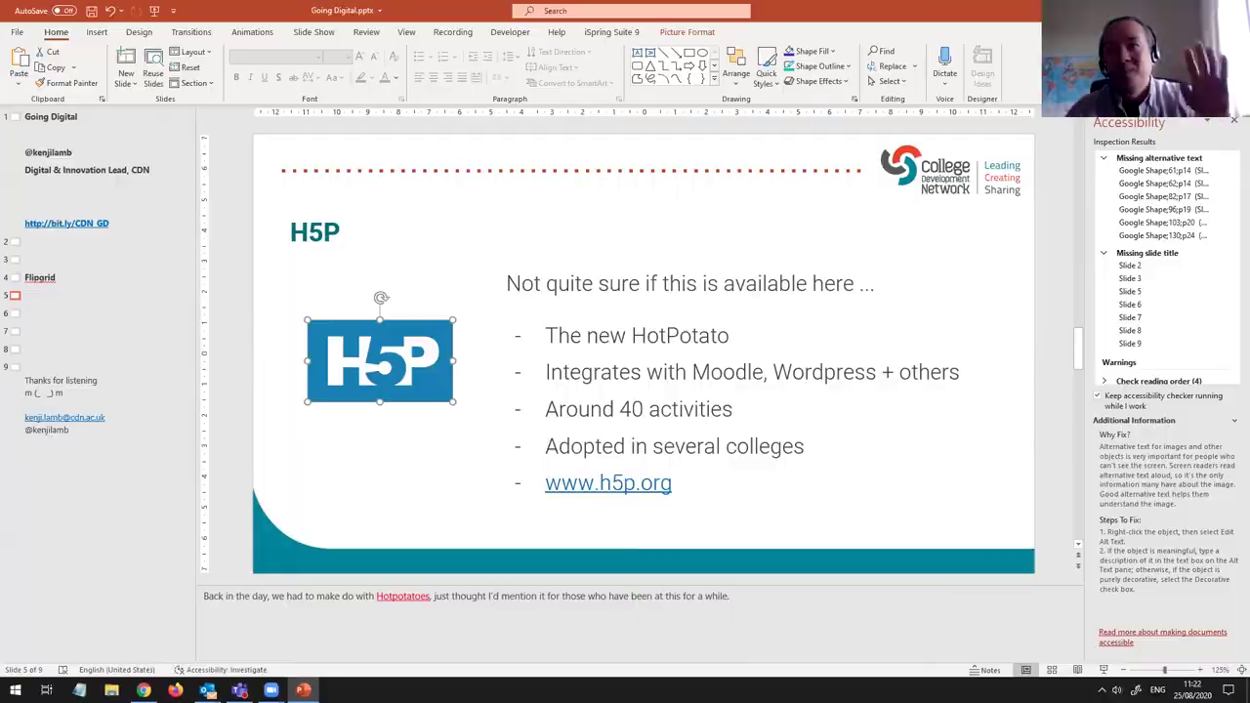
Step: Switch to Chrome and read the compliance deadlines on the accessibility.campaign.gov.uk page about making online public services accessible
key("super+d")
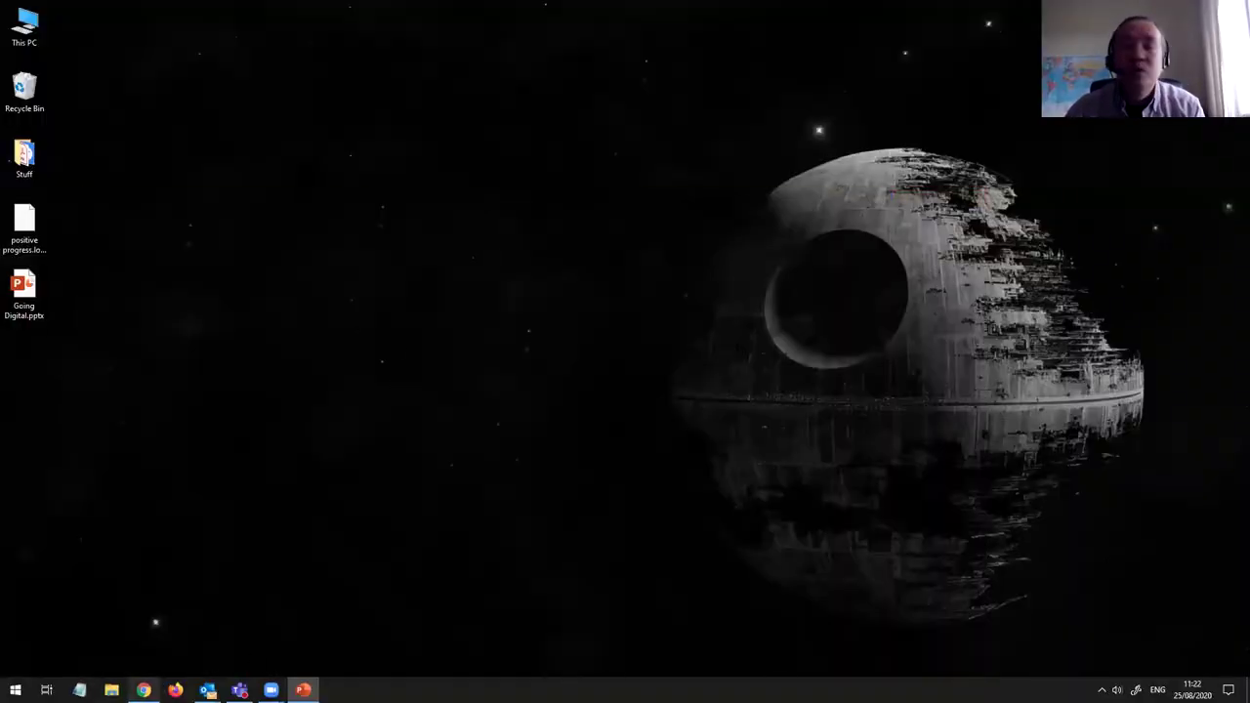
left_click(143, 690)
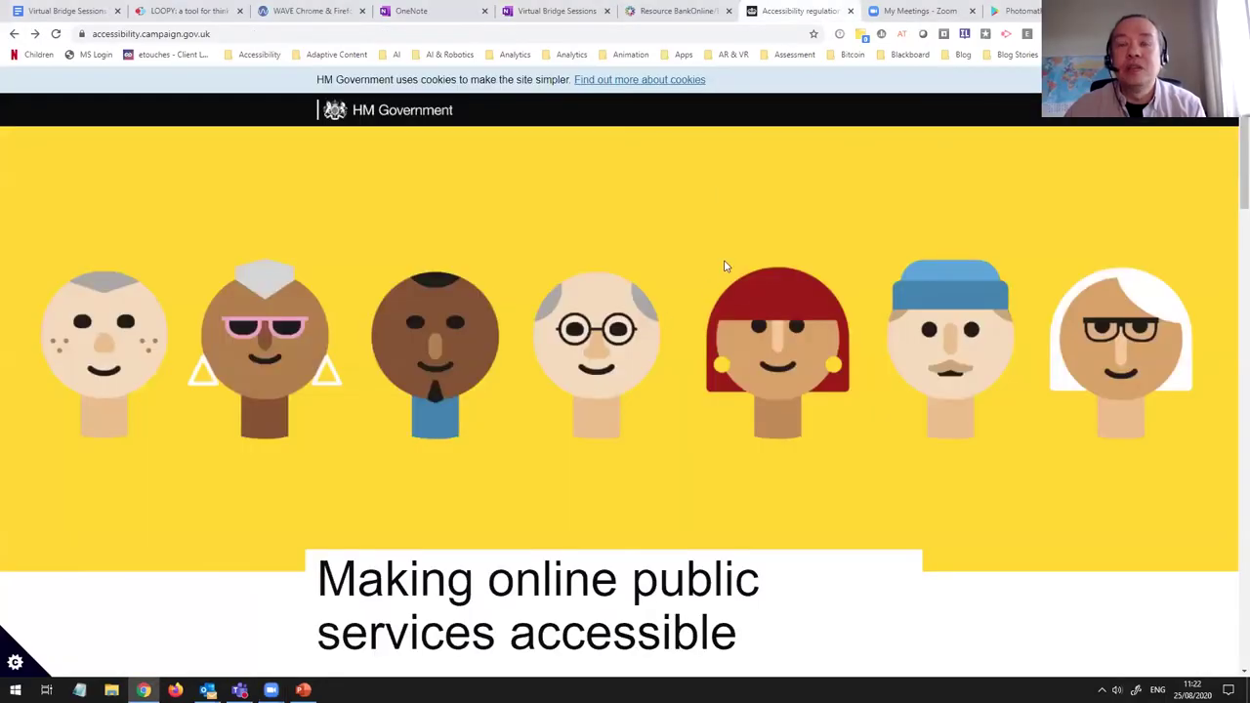
scroll(710, 284, "down", 5)
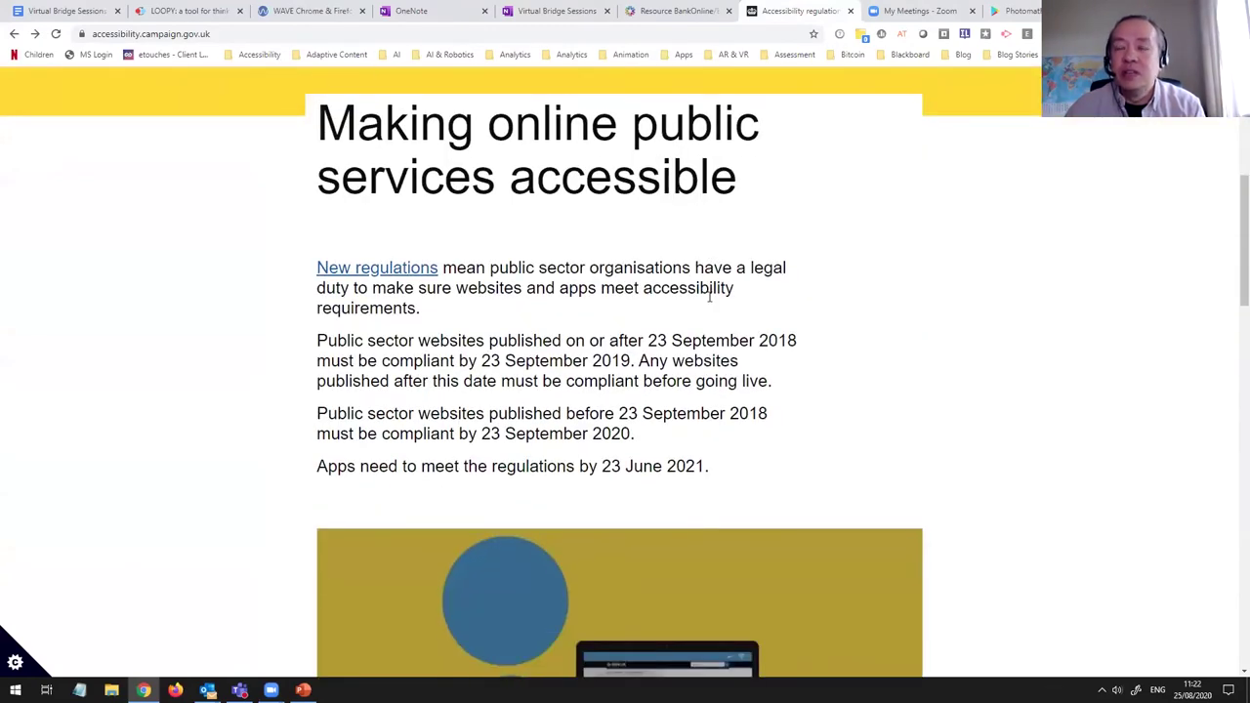
scroll(710, 297, "down", 1)
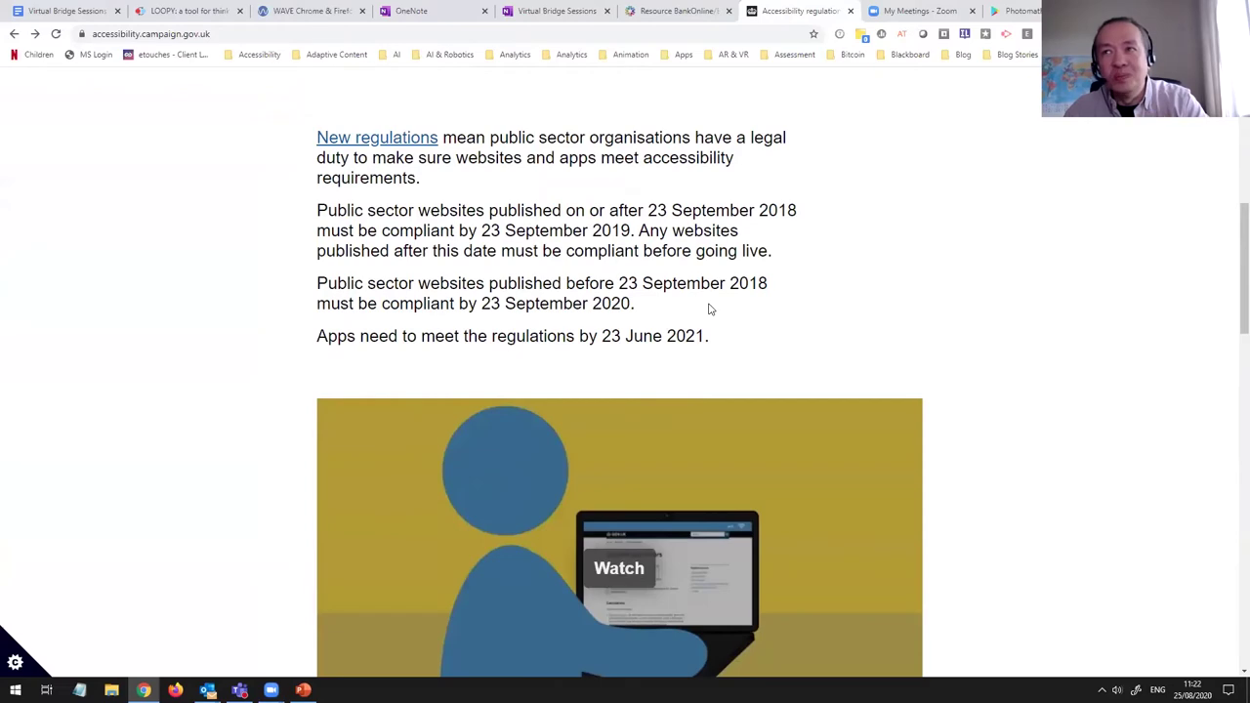
scroll(697, 323, "up", 1)
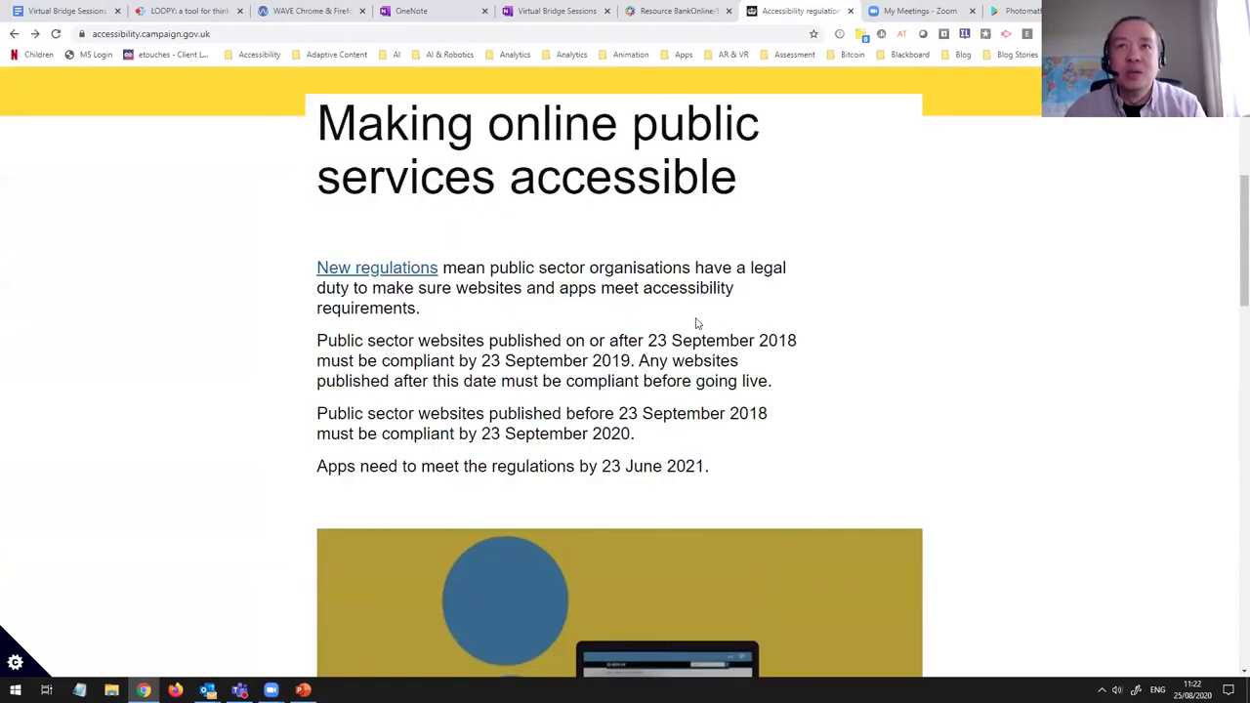
Step: Look through the CDN Resource Bank page for Online/Blended Delivery, including its five key areas and the first section's guides
left_click(674, 12)
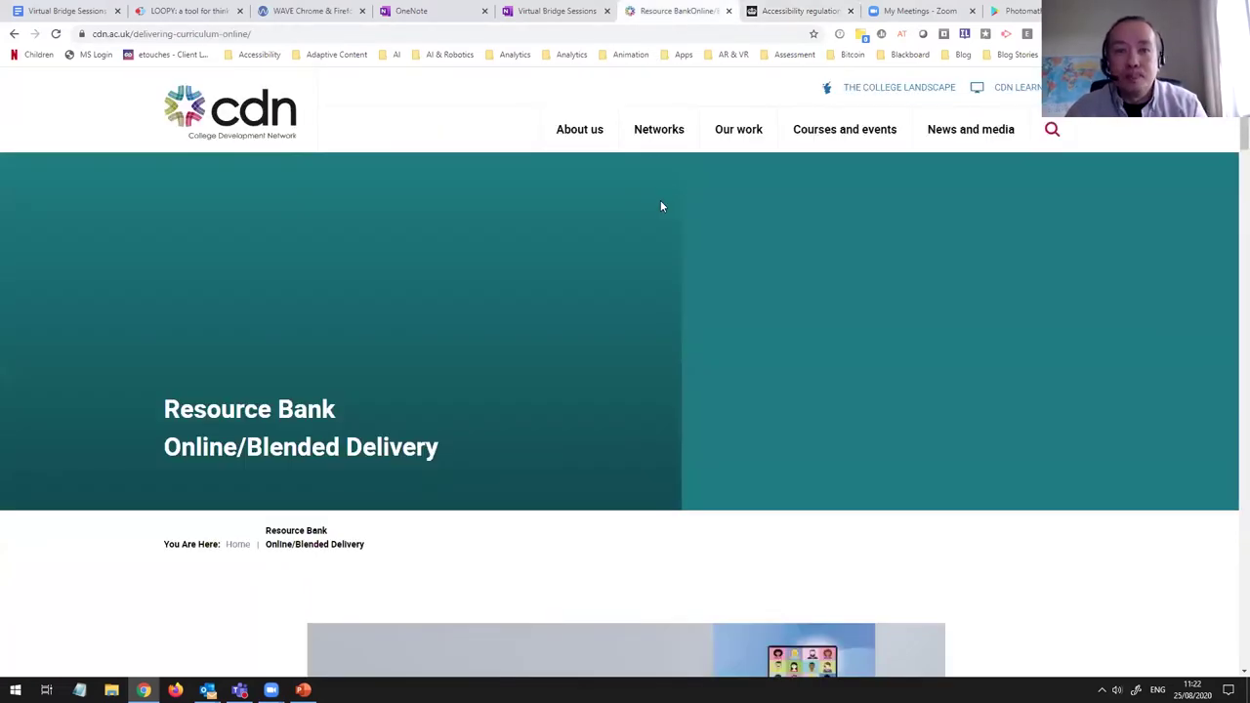
scroll(658, 209, "down", 4)
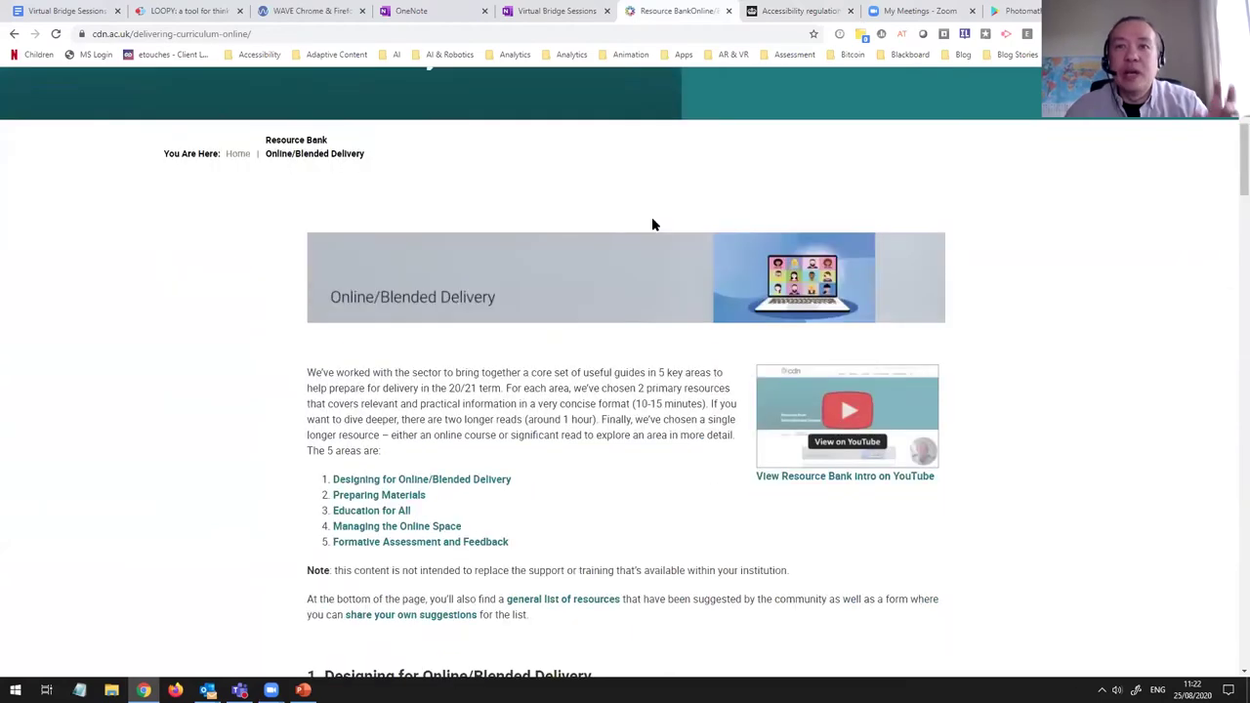
scroll(653, 225, "down", 4)
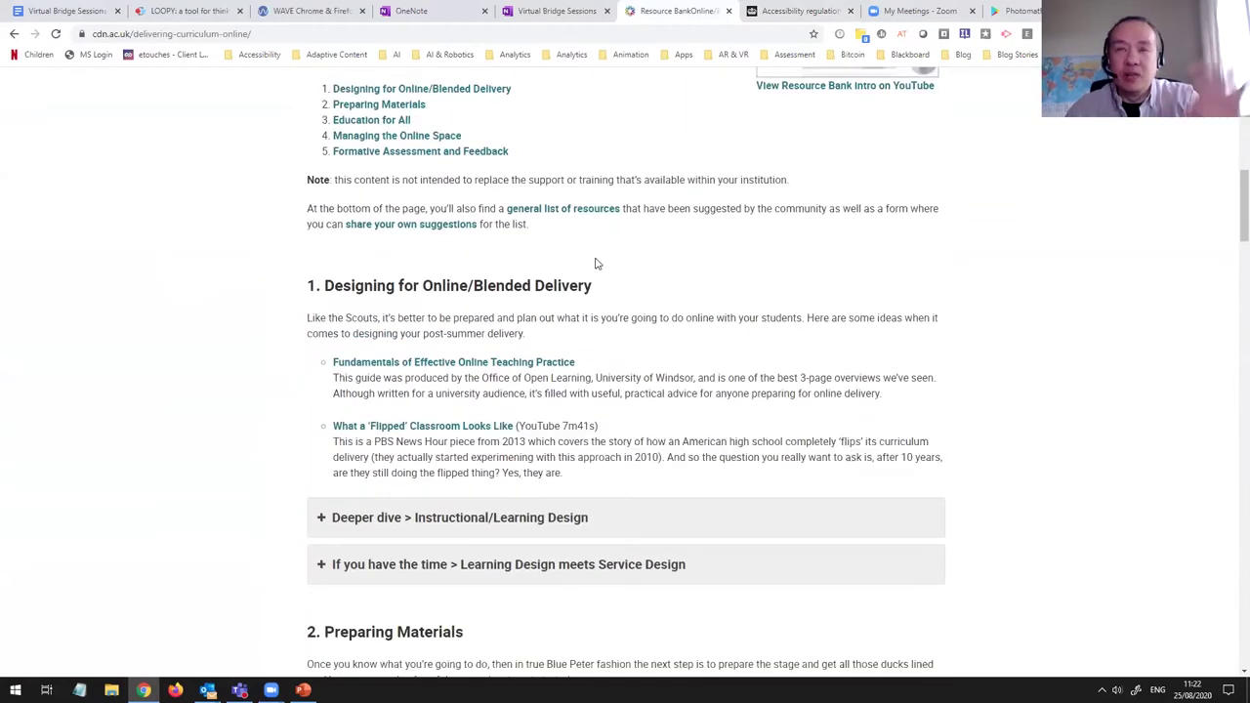
scroll(595, 267, "up", 6)
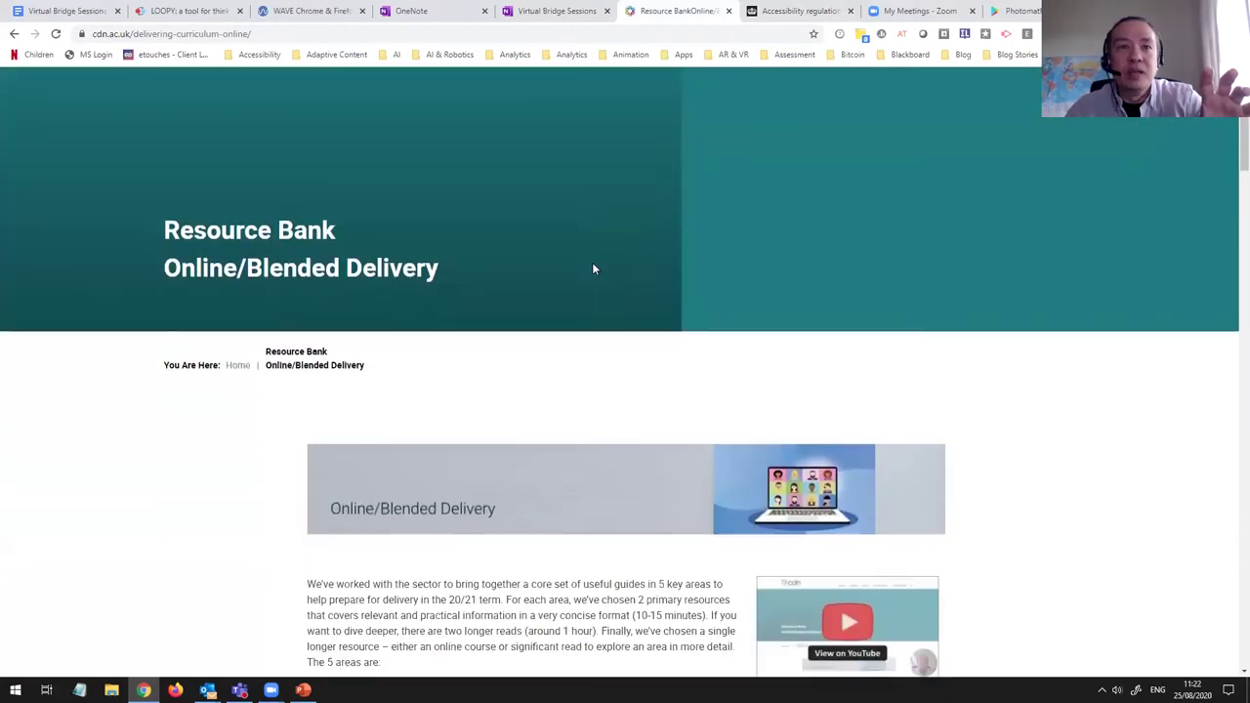
scroll(593, 268, "down", 2)
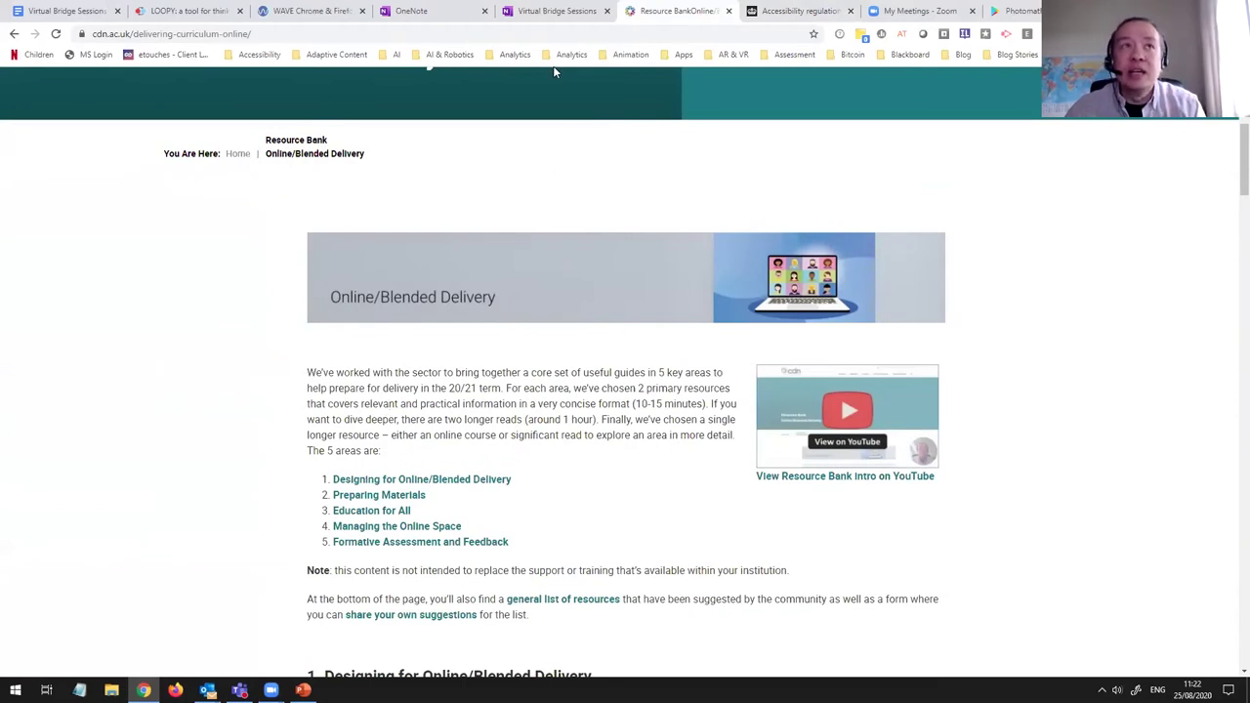
Step: View the WAVE Browser Extensions page, return to the CDN Resource Bank page and run the WAVE accessibility evaluation on it
left_click(311, 11)
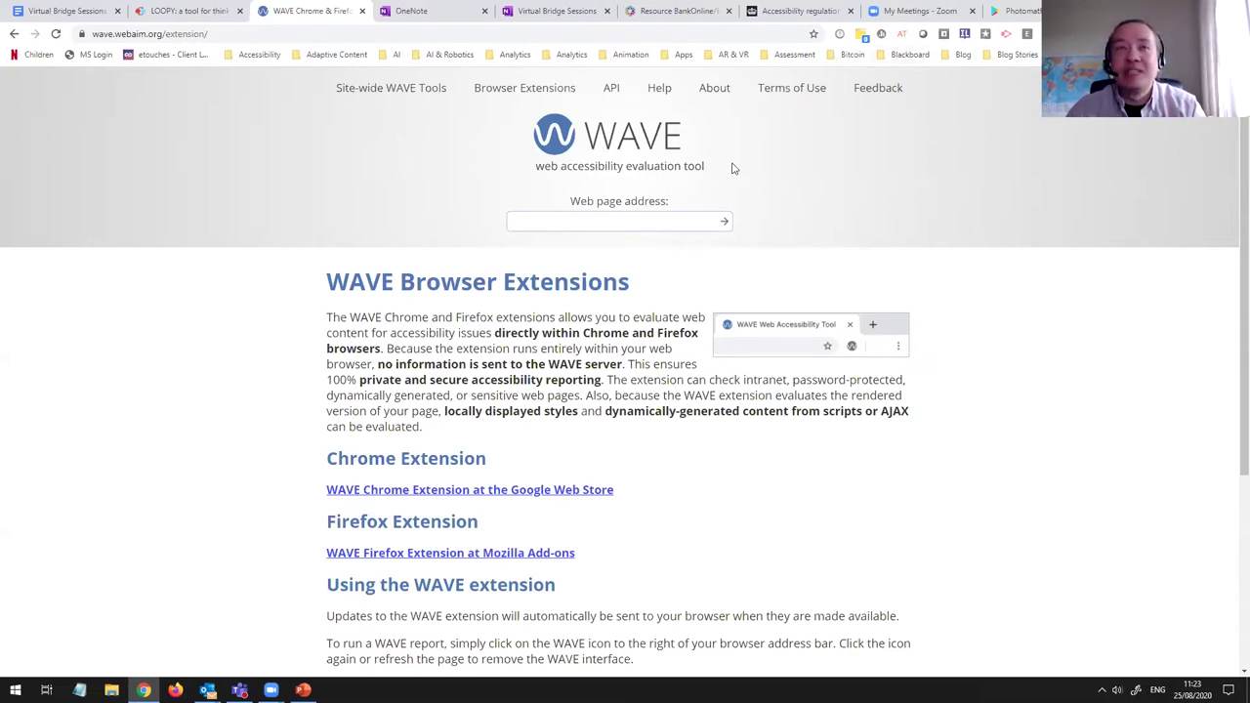
left_click(697, 13)
scroll(811, 163, "up", 4)
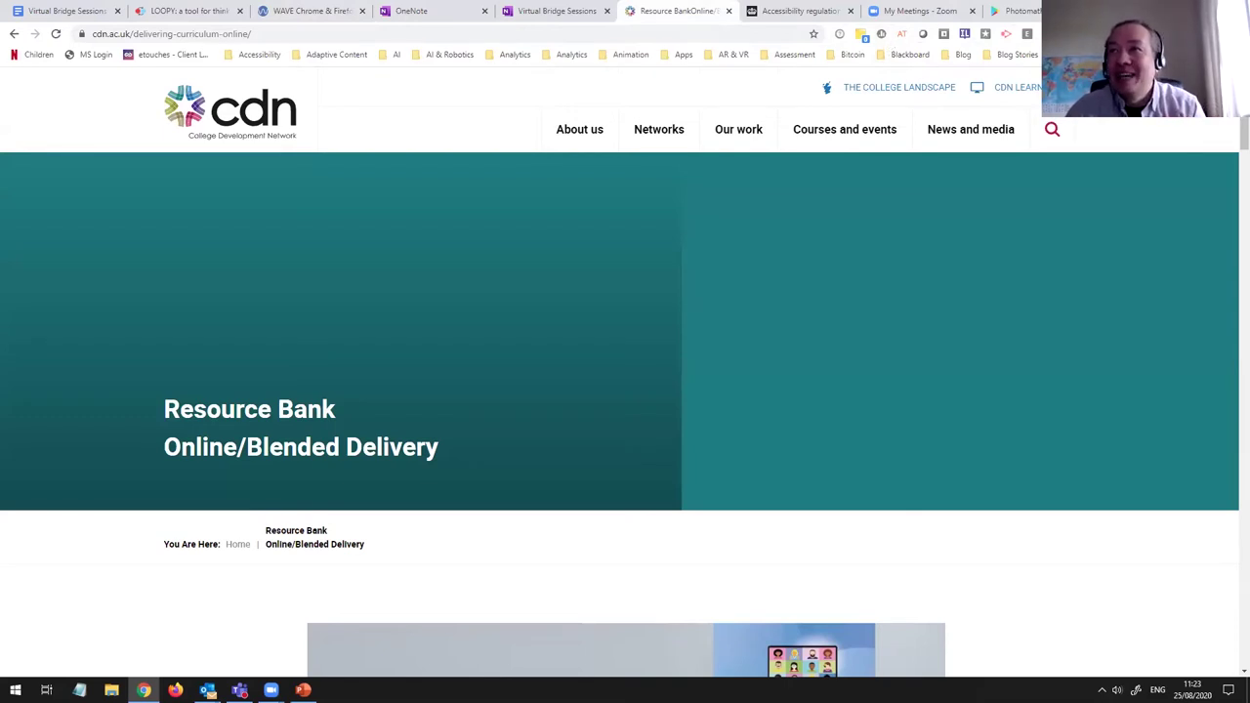
key("ctrl+shift+u")
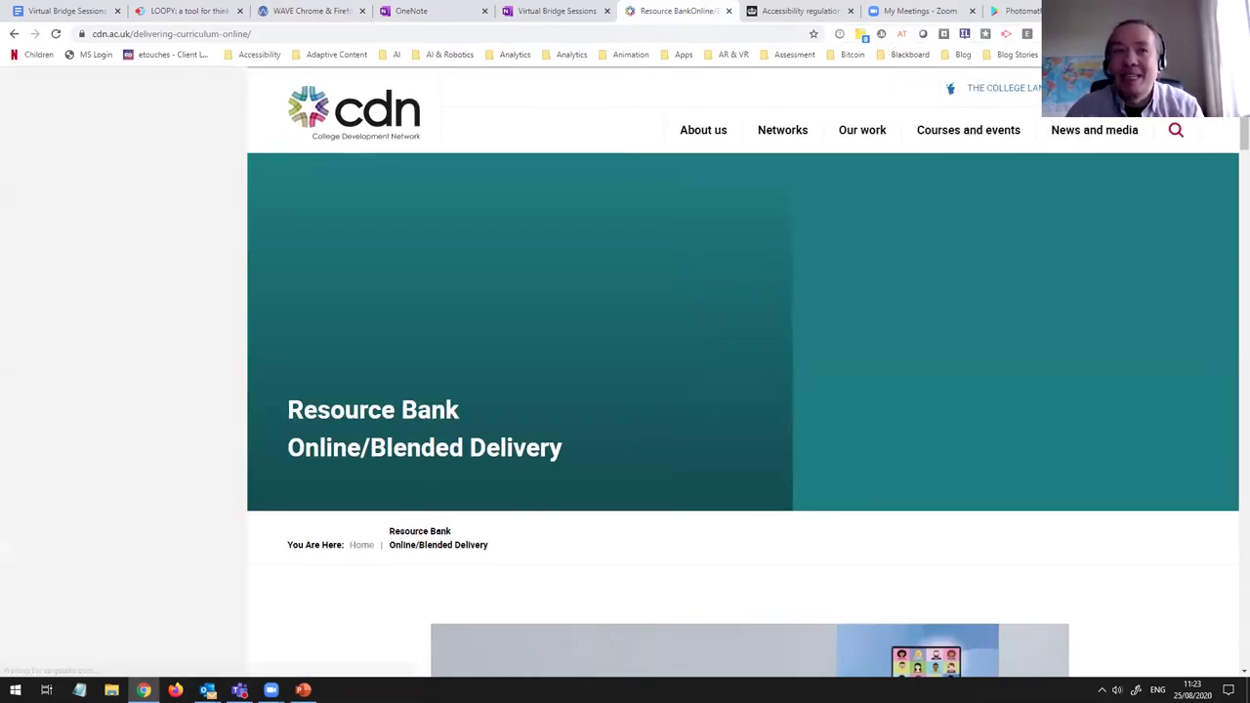
scroll(525, 261, "down", 5)
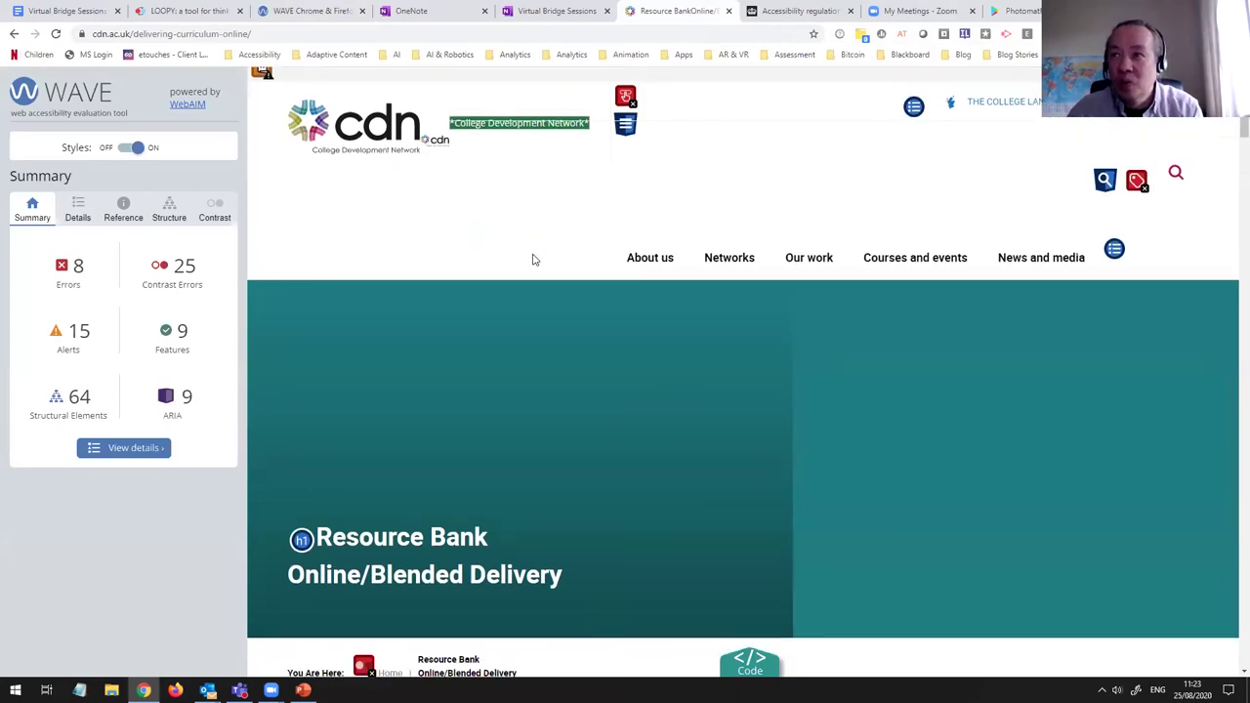
scroll(524, 270, "down", 5)
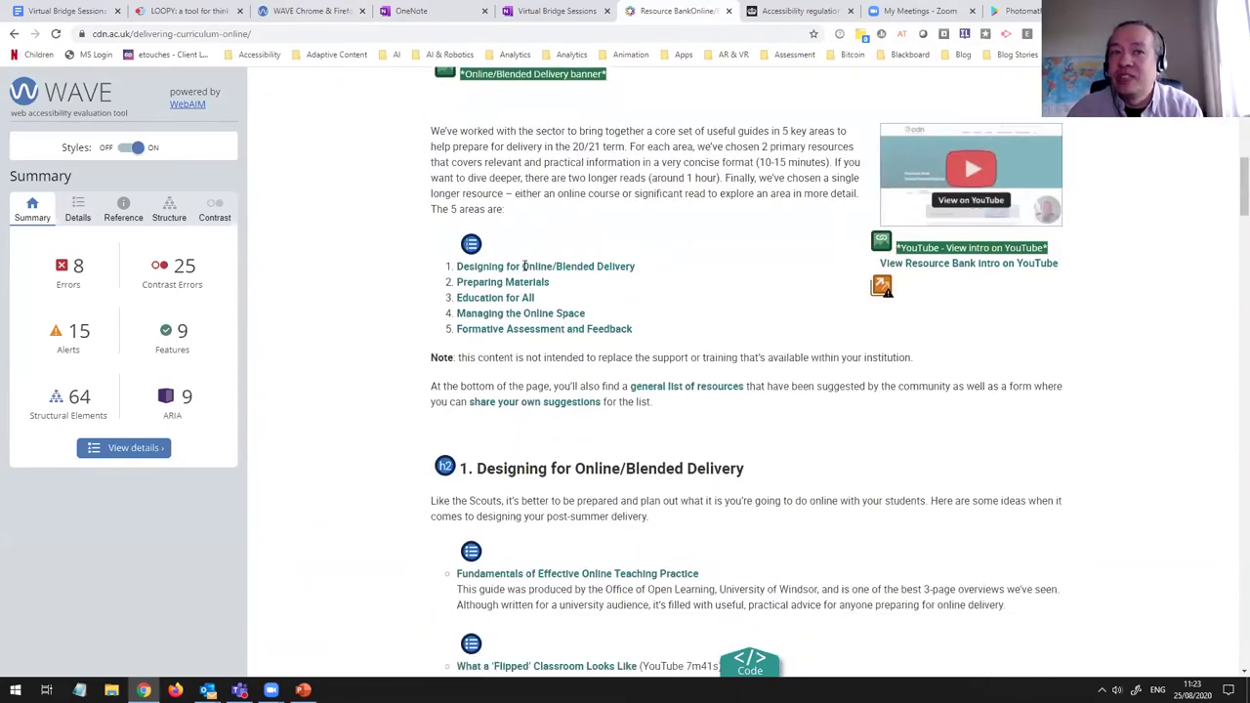
scroll(523, 270, "down", 2)
scroll(521, 270, "up", 1)
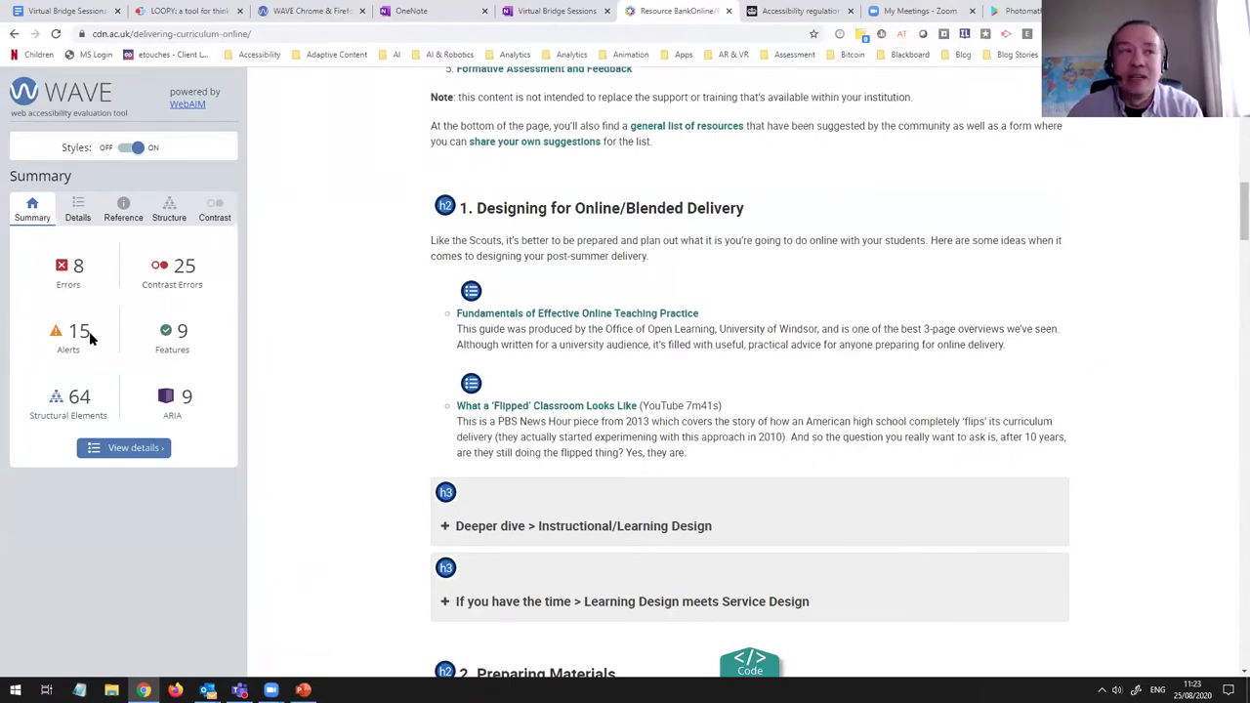
Step: Show the detailed WAVE results for the Resource Bank page and locate one of the Very Low Contrast errors in the page
left_click(77, 274)
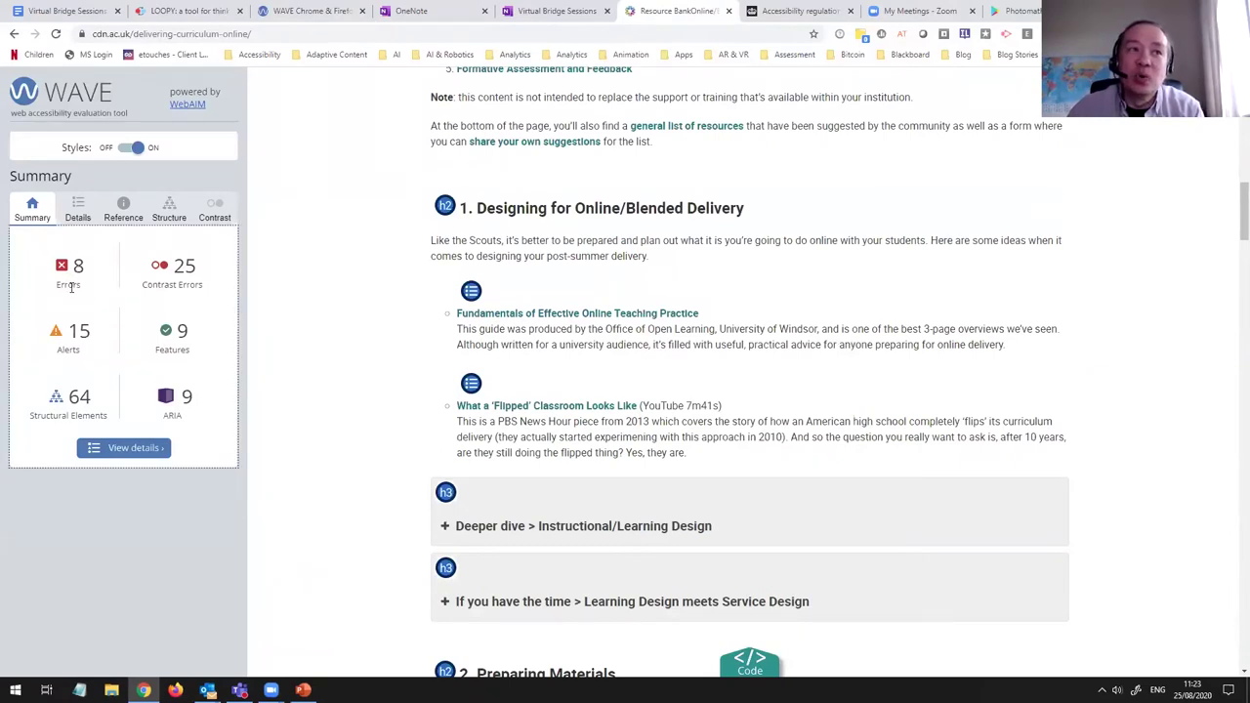
left_click(136, 449)
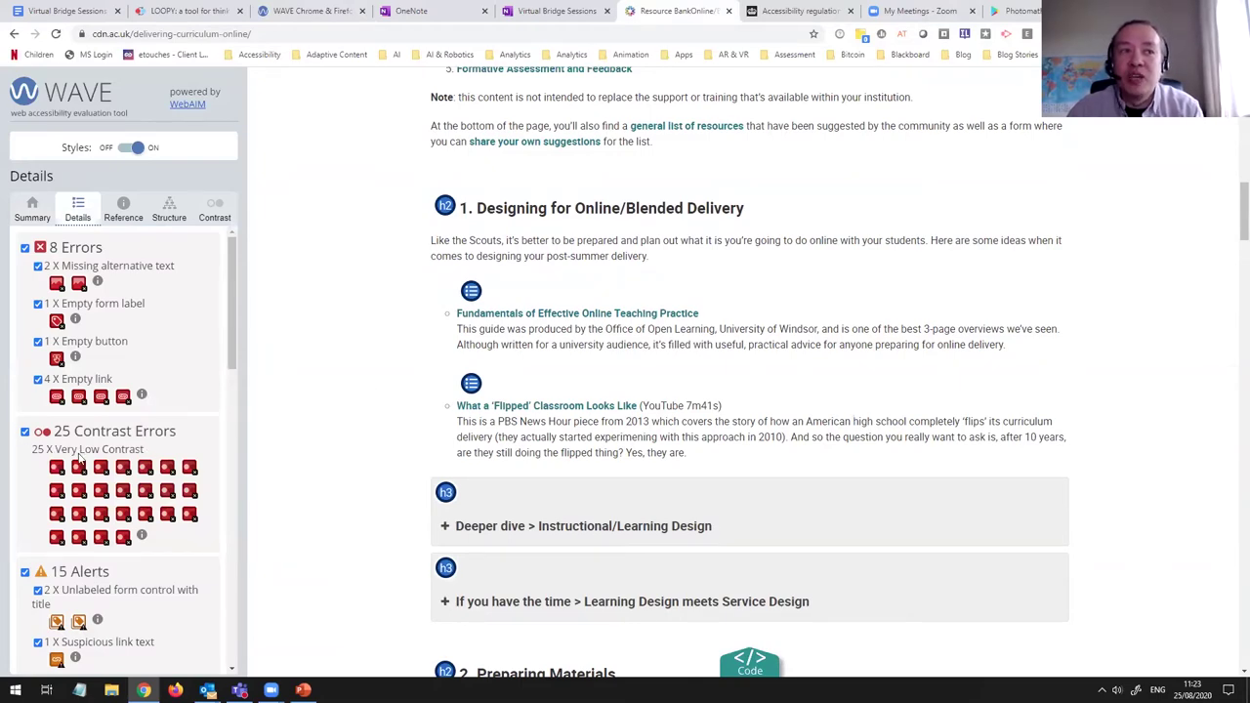
left_click(102, 490)
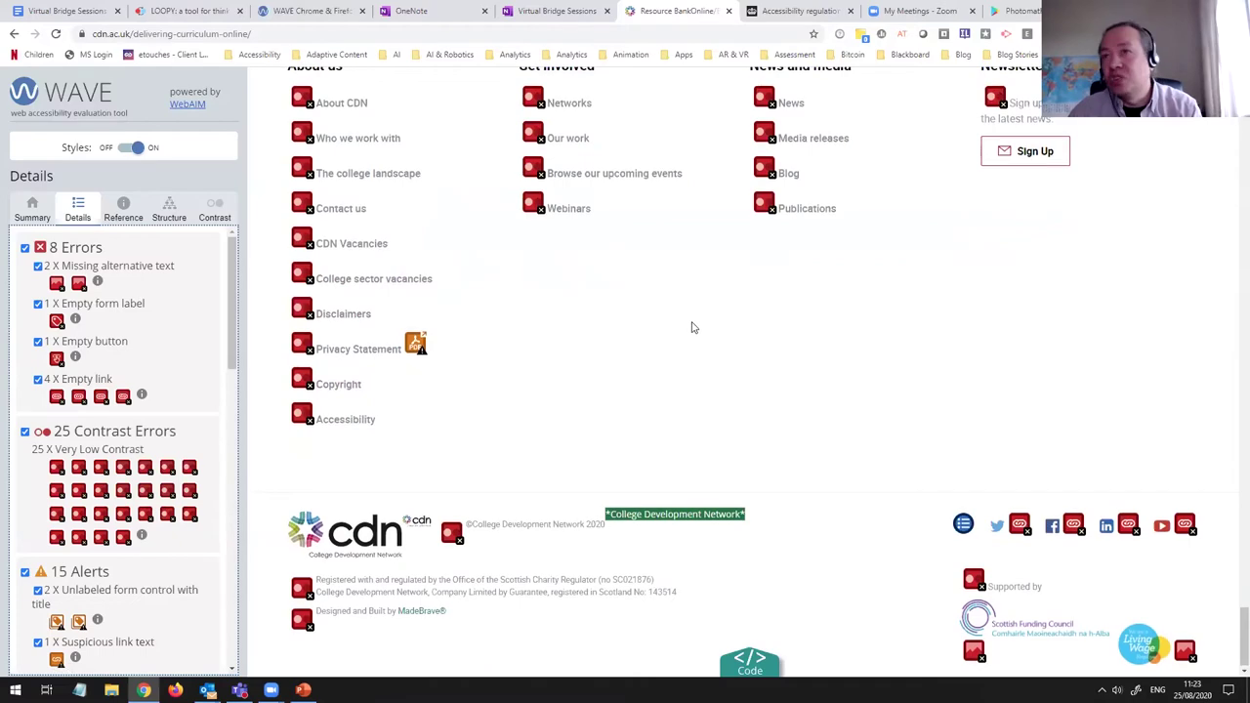
scroll(674, 314, "up", 5)
scroll(683, 332, "down", 3)
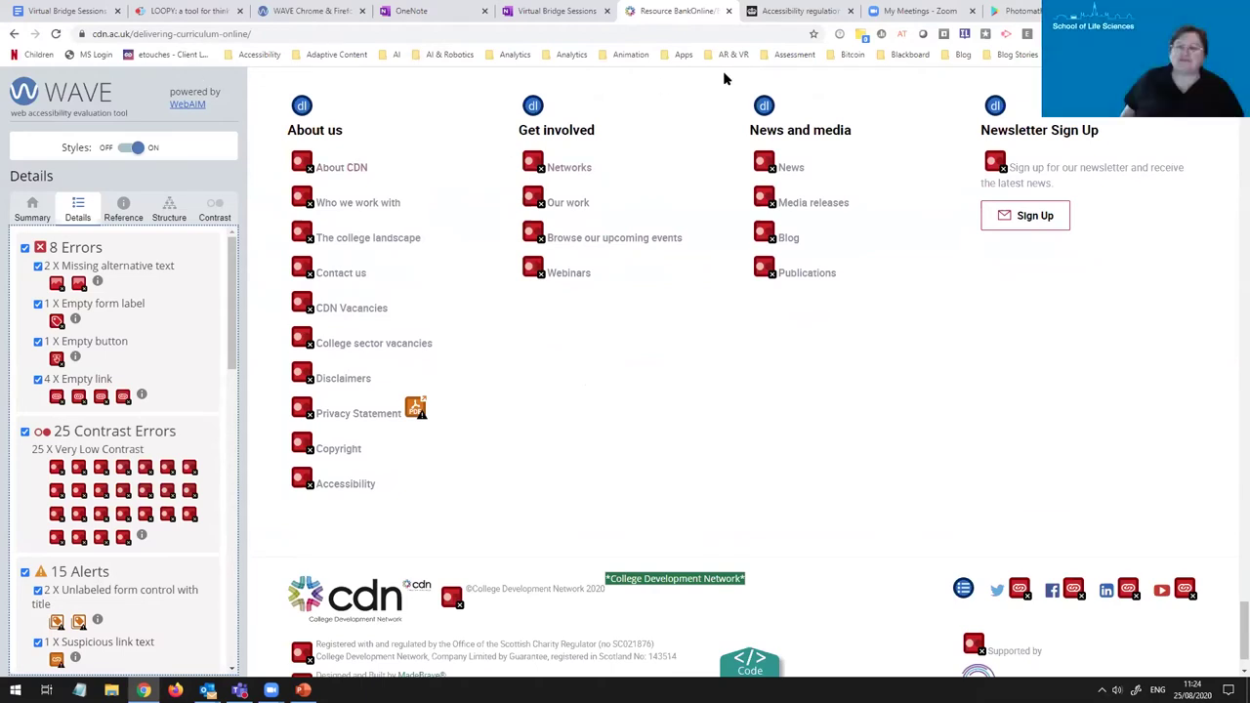
Step: Load the CDN LearnOnline site at professionallearning.collegedevelopmentnetwork.ac.uk in place of the accessibility regulations page
left_click(802, 13)
left_click(274, 34)
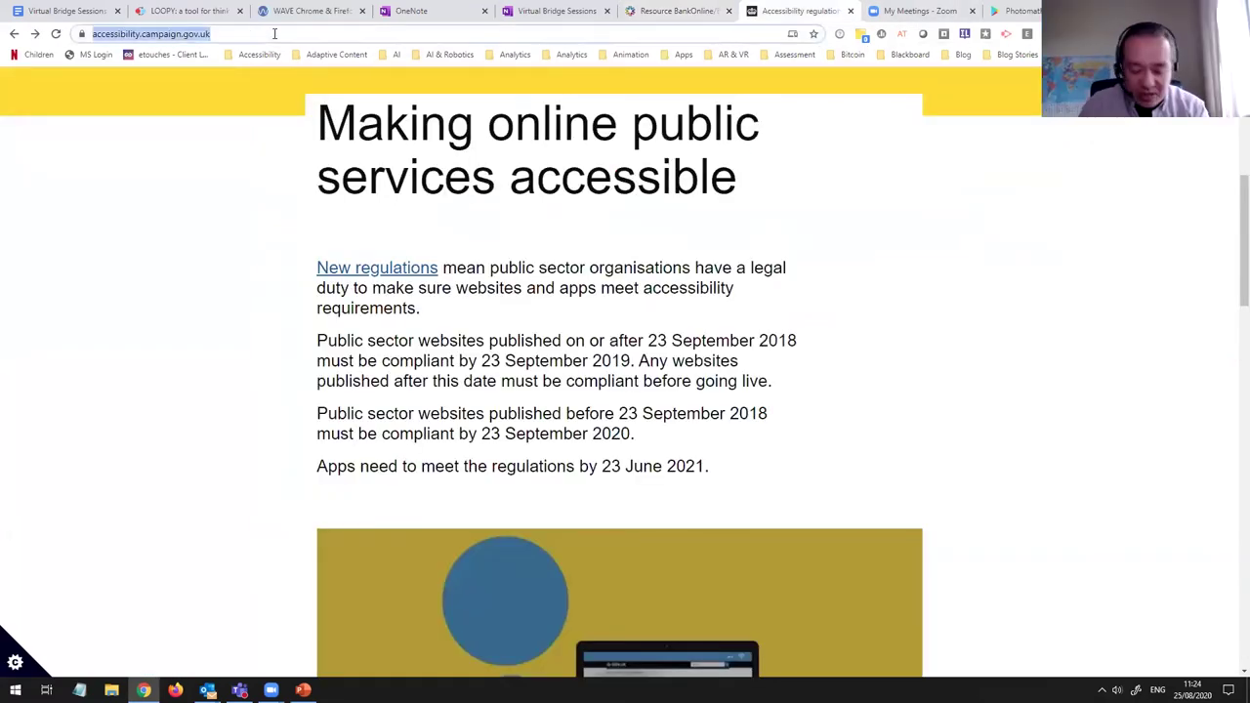
type("prof")
key("Return")
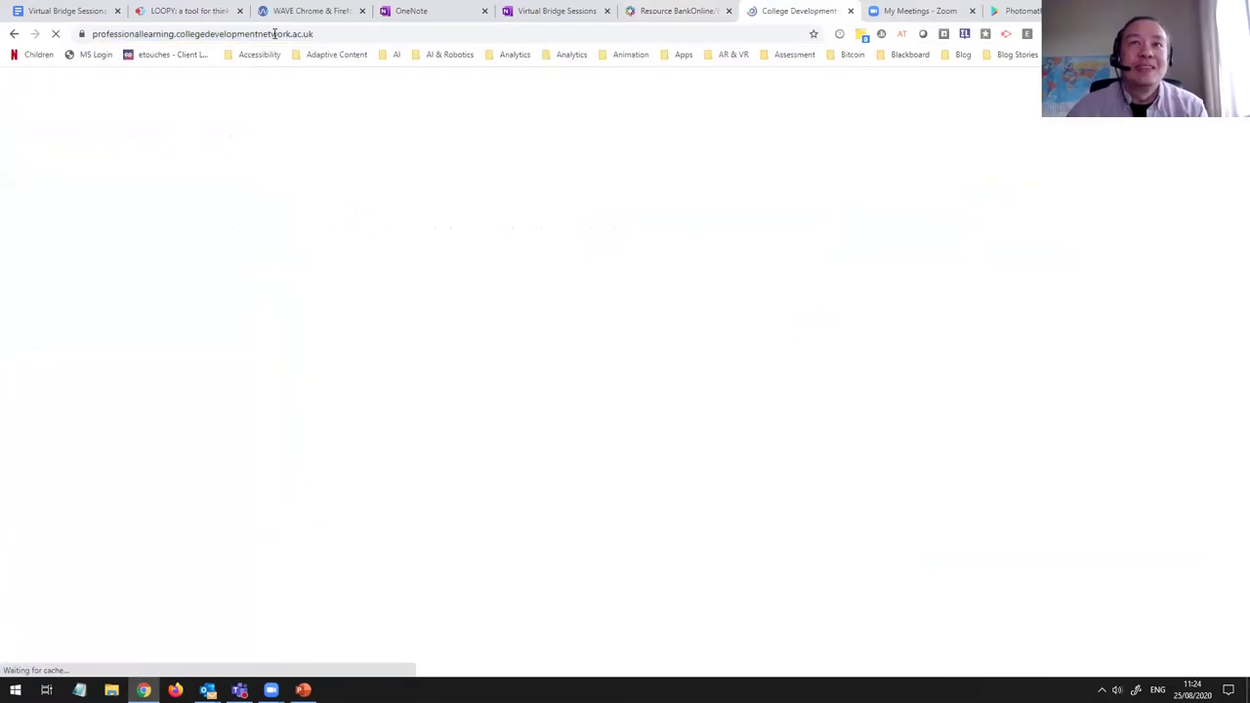
left_click(318, 548)
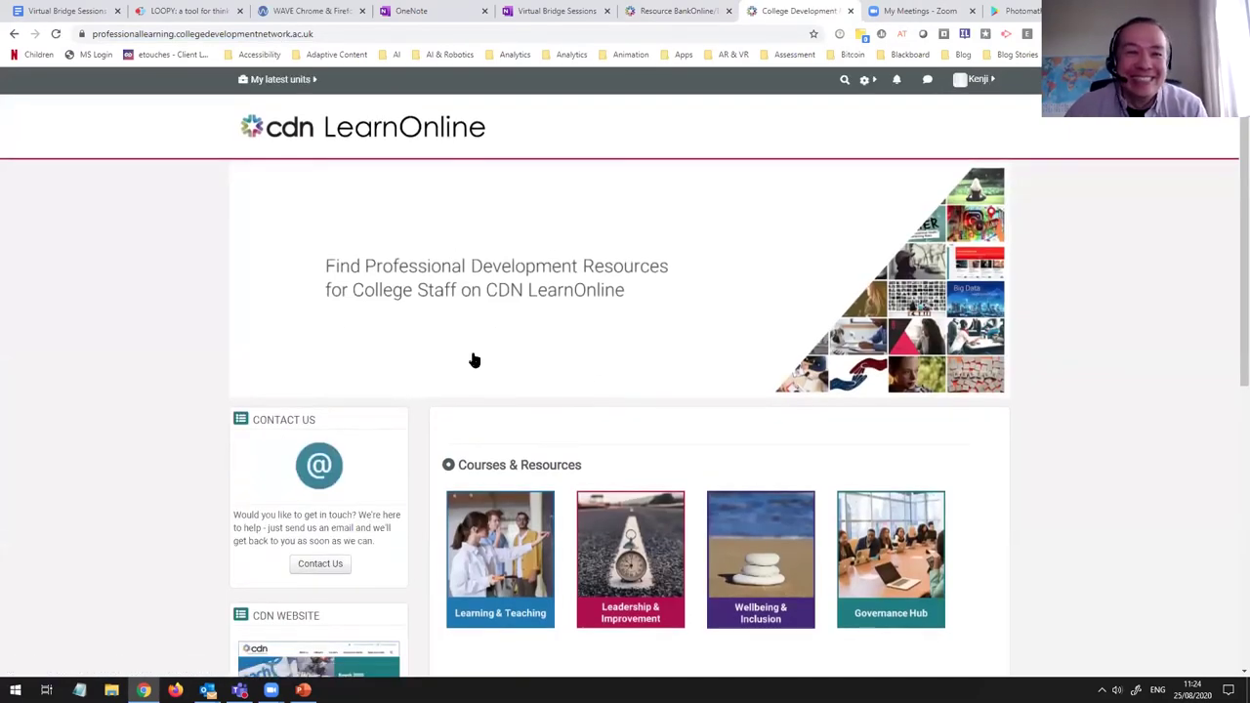
Step: Go to the Learning & Teaching category and open its Data Science in Colleges course
scroll(473, 361, "down", 2)
left_click(488, 374)
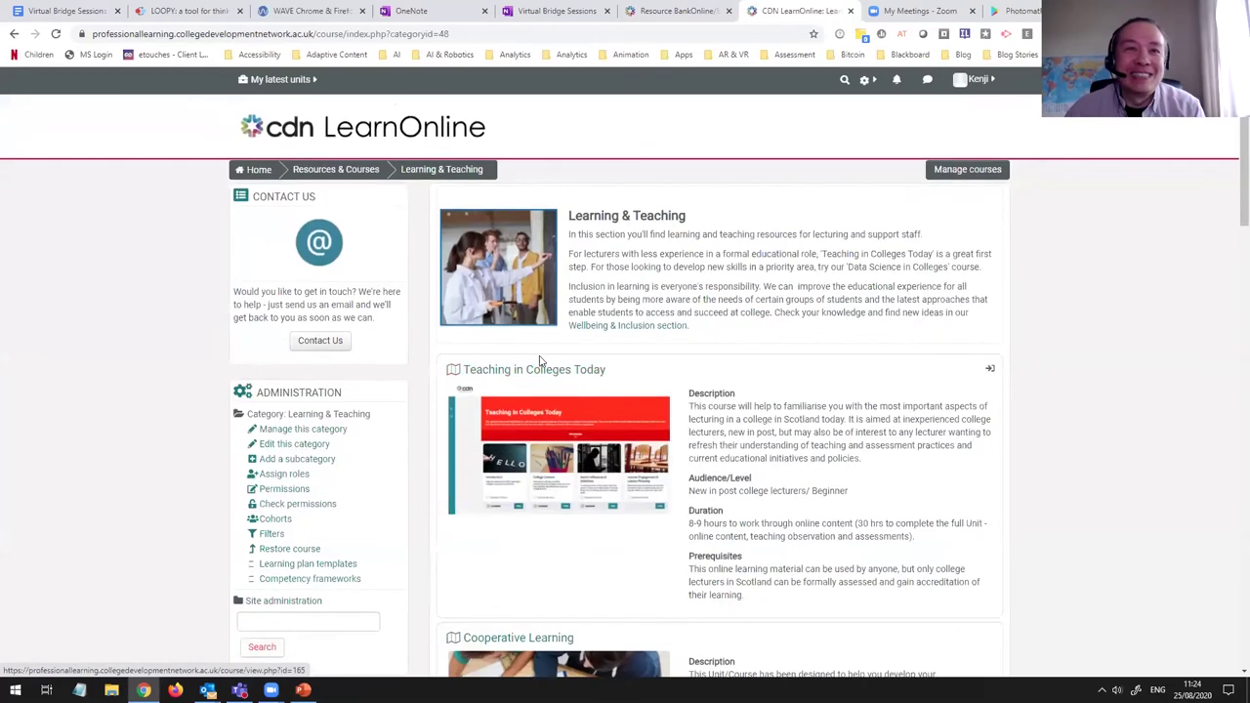
scroll(532, 408, "down", 5)
scroll(532, 408, "down", 4)
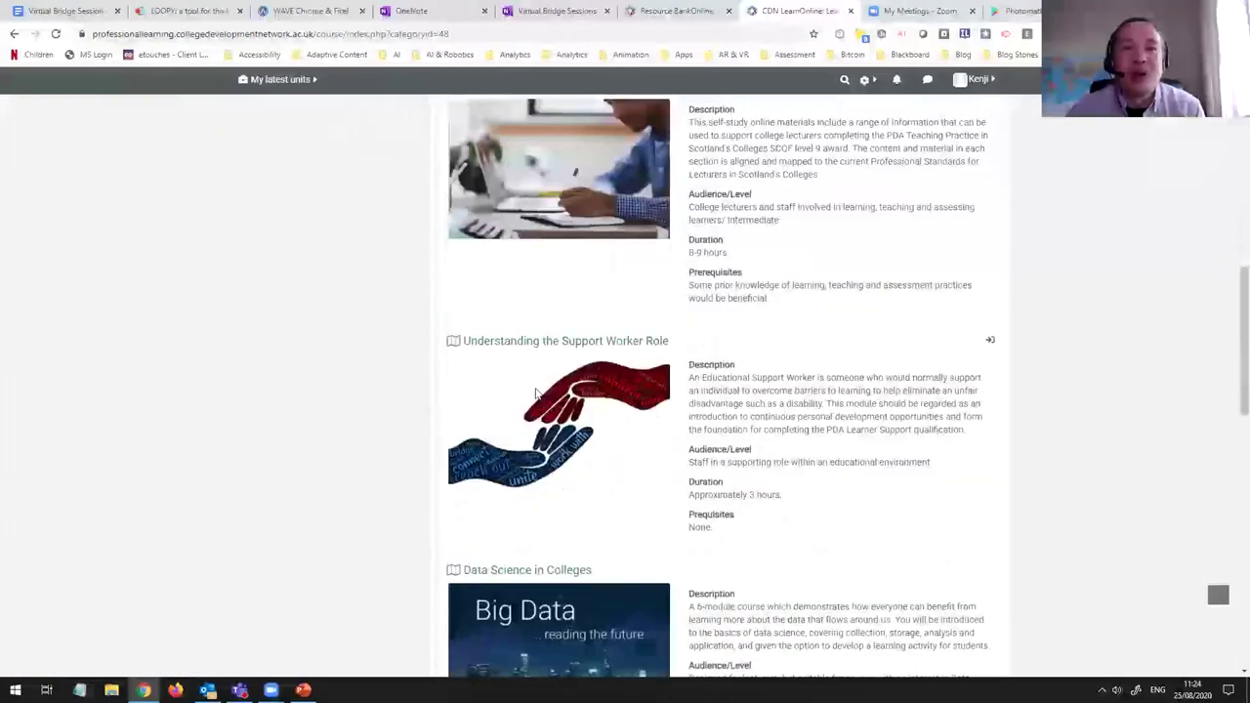
left_click(547, 371)
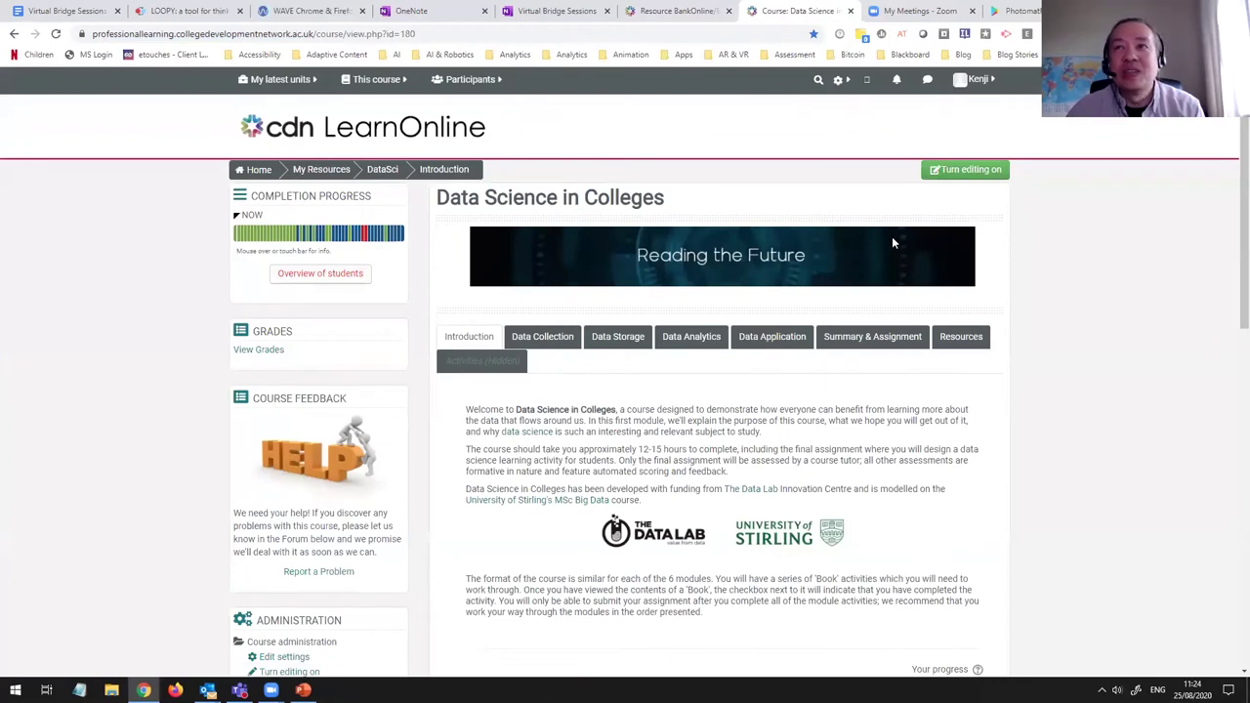
Step: Switch role to Learner in the Data Science in Colleges course and view its introduction page
left_click(980, 82)
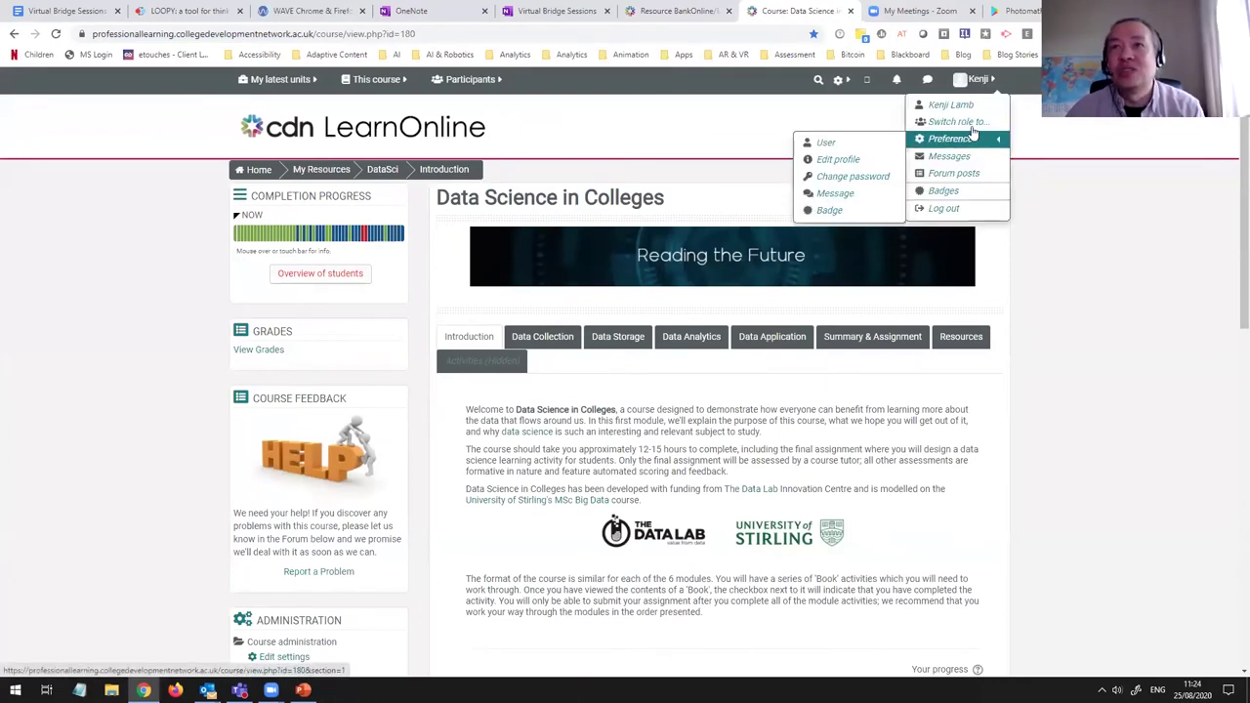
left_click(973, 131)
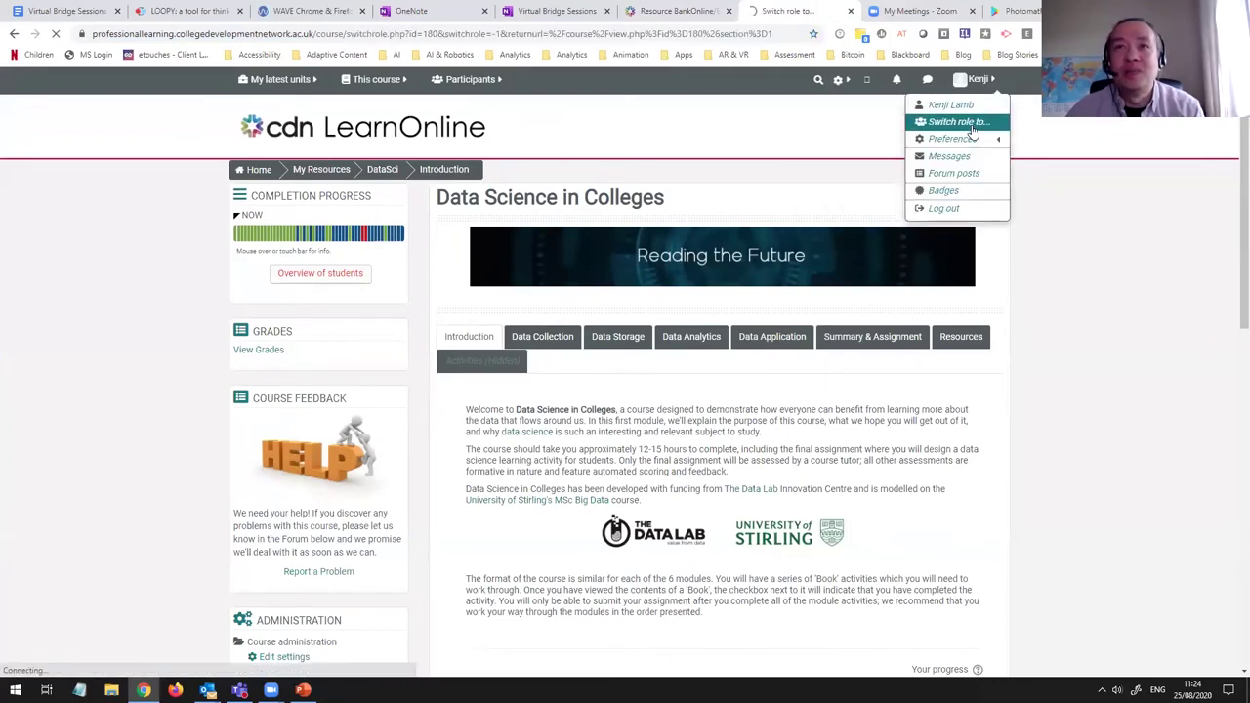
left_click(500, 391)
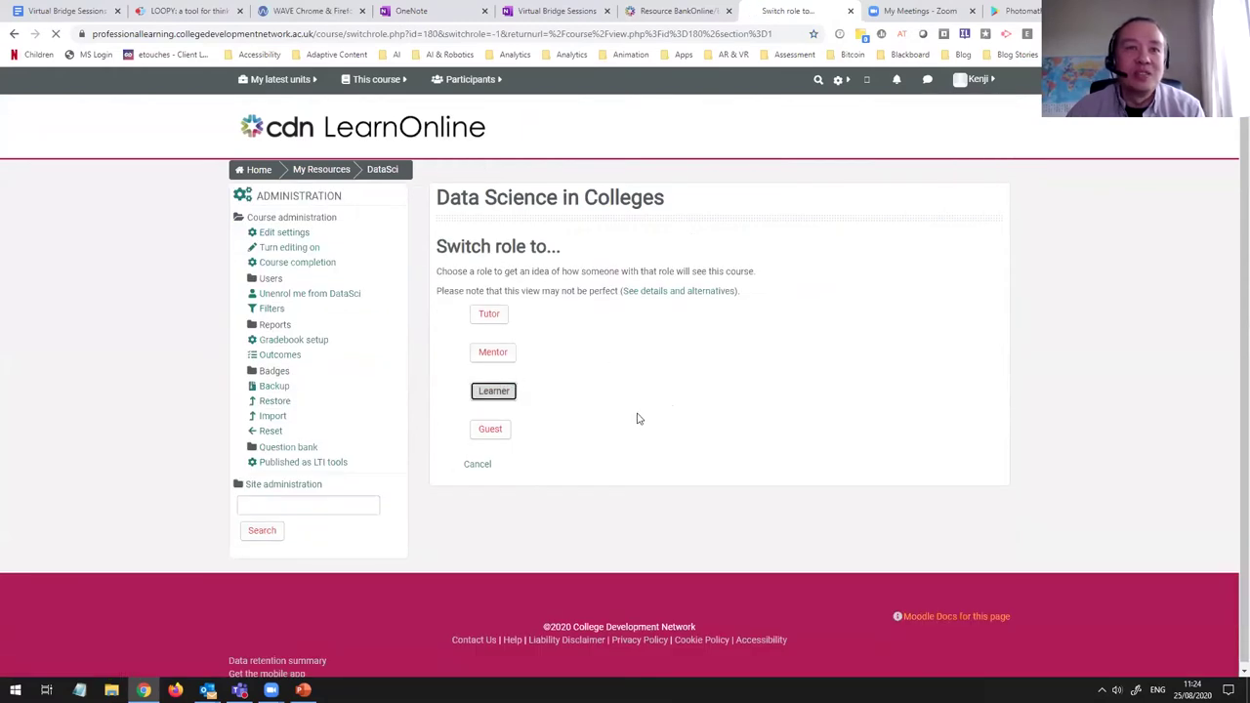
scroll(610, 392, "down", 3)
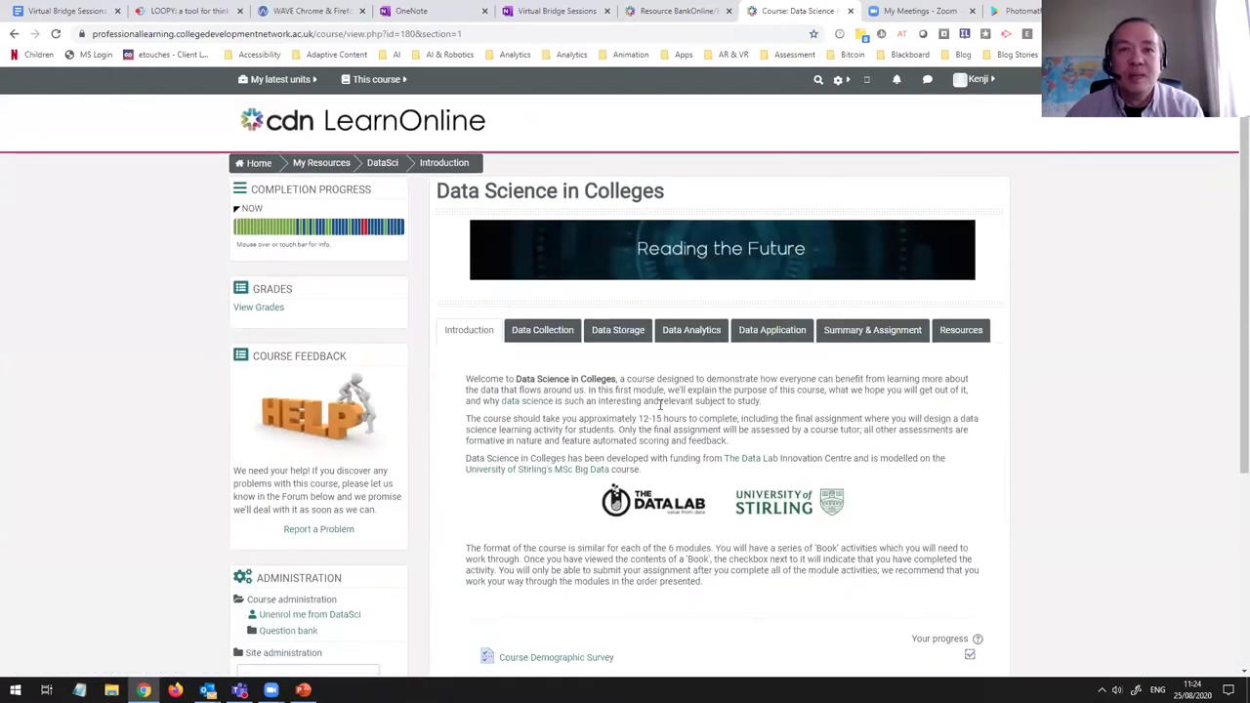
scroll(644, 364, "up", 3)
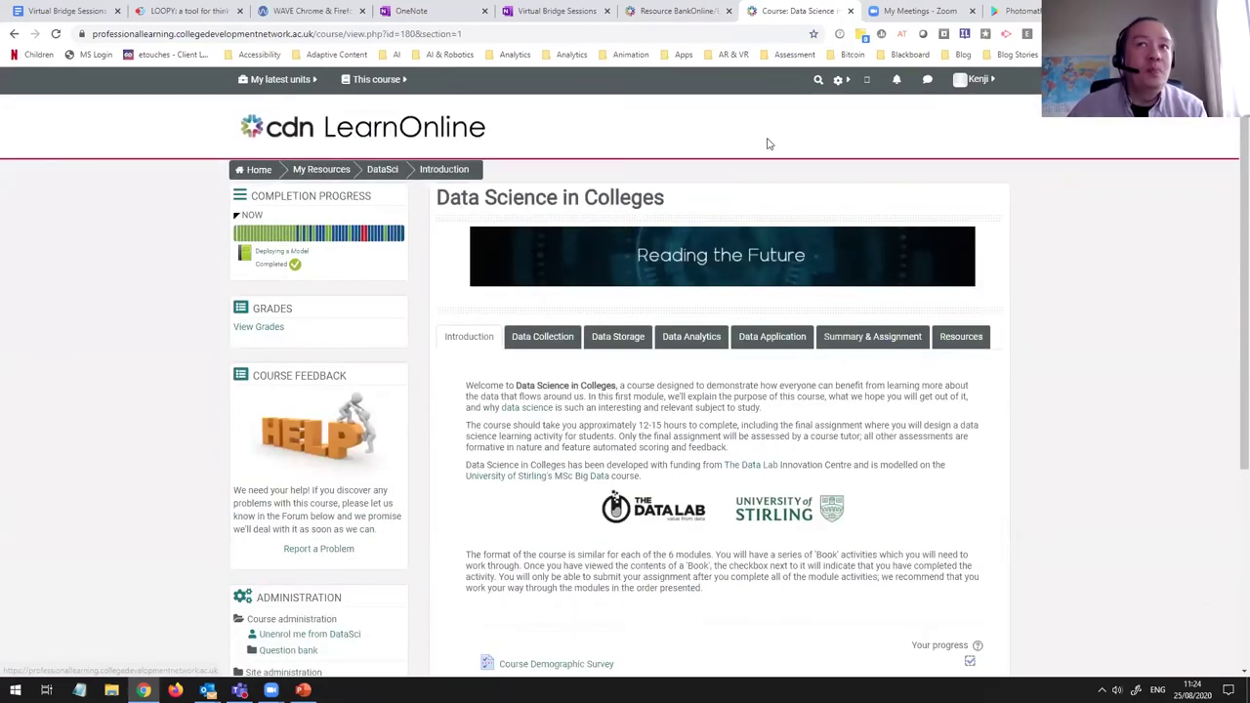
Step: Run the WAVE evaluation on the Data Science in Colleges introduction page and show the detailed list of errors and alerts
left_click(816, 81)
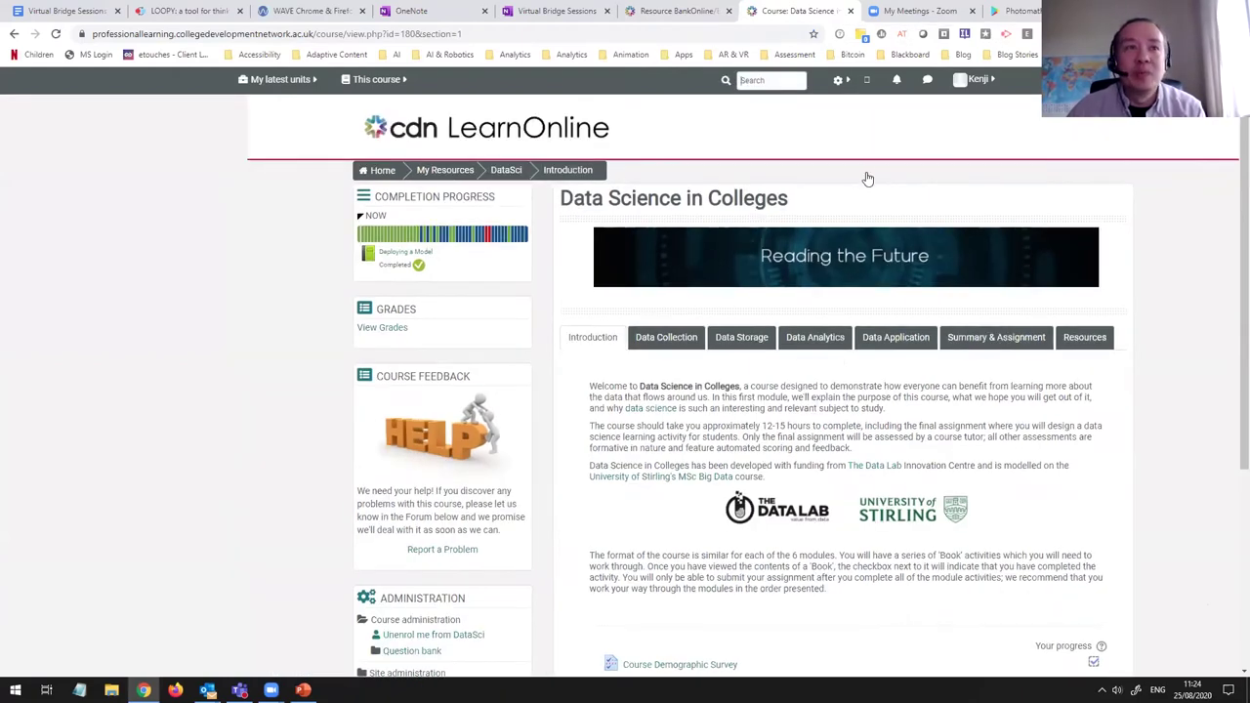
key("ctrl+shift+u")
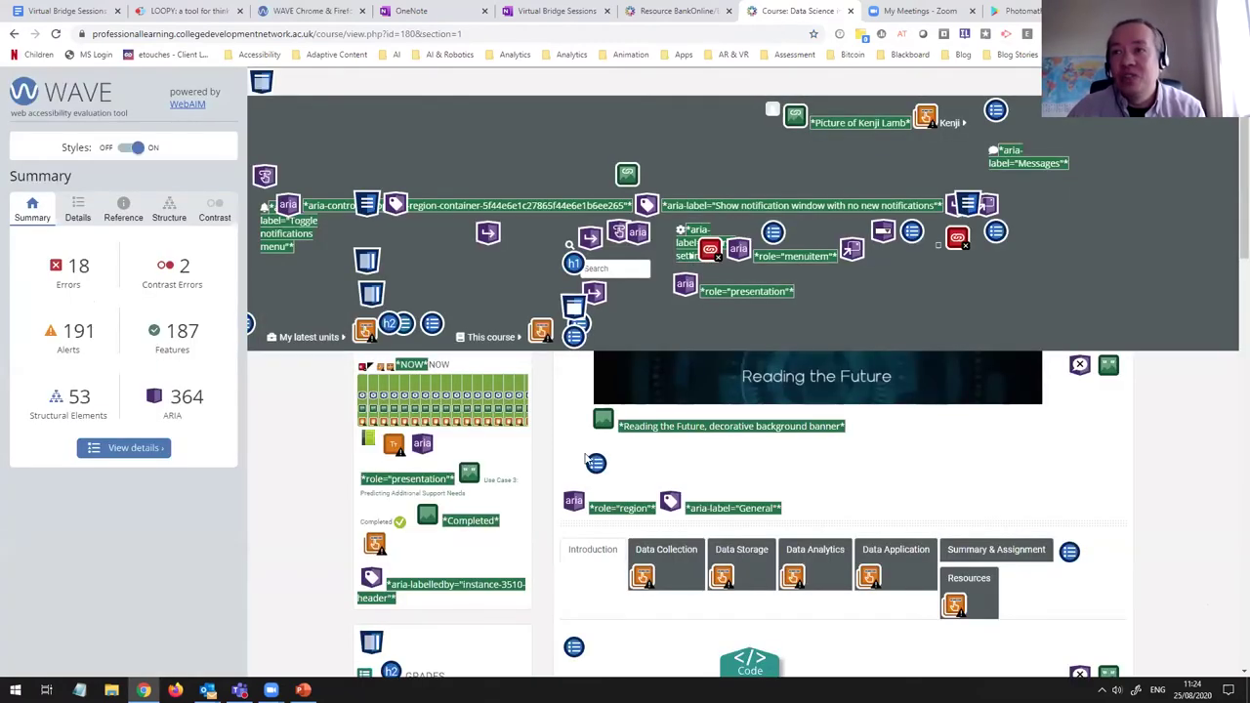
scroll(606, 461, "down", 3)
scroll(605, 456, "down", 5)
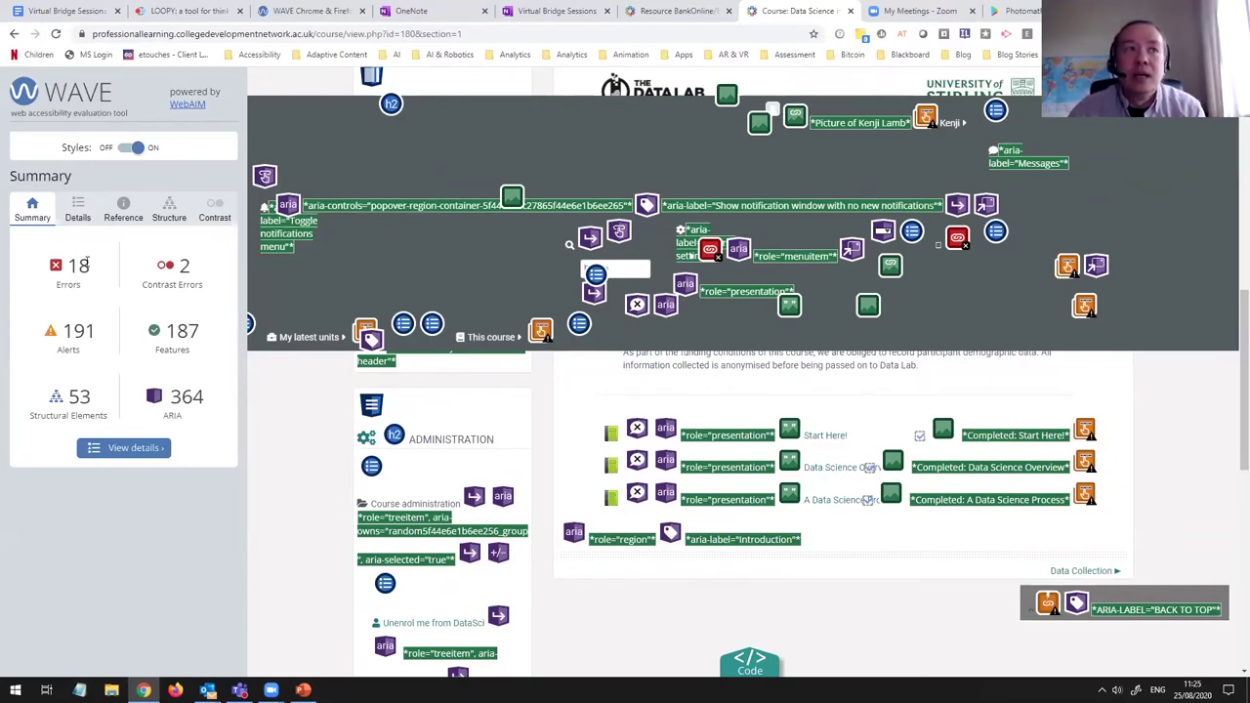
left_click(137, 449)
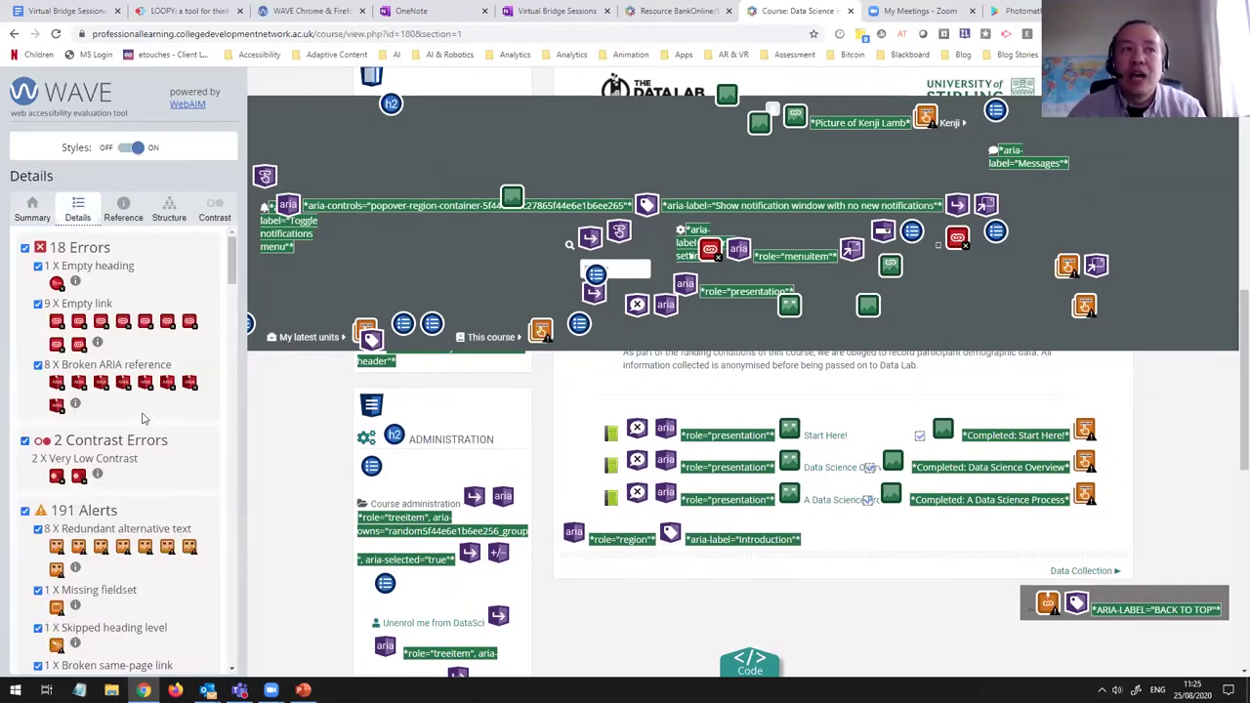
Step: Examine the WAVE markers across the Data Science in Colleges introduction page, from the course banner down to the Administration block
scroll(556, 432, "up", 3)
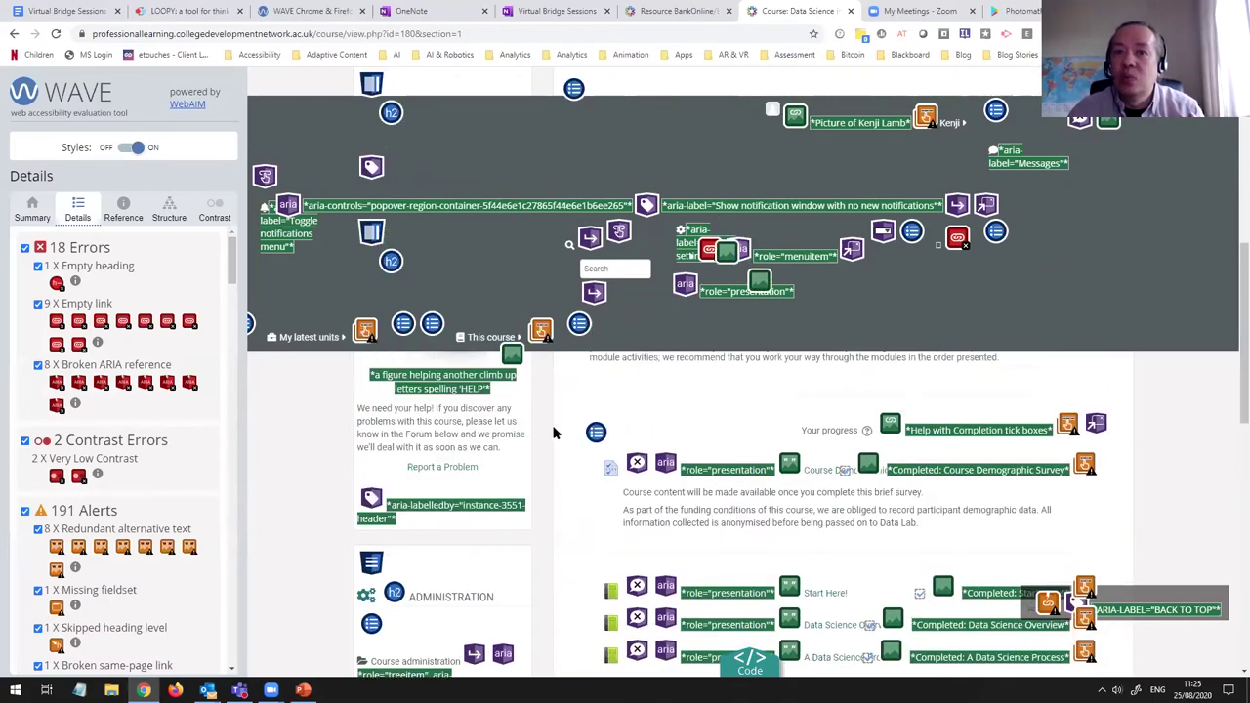
scroll(555, 431, "up", 2)
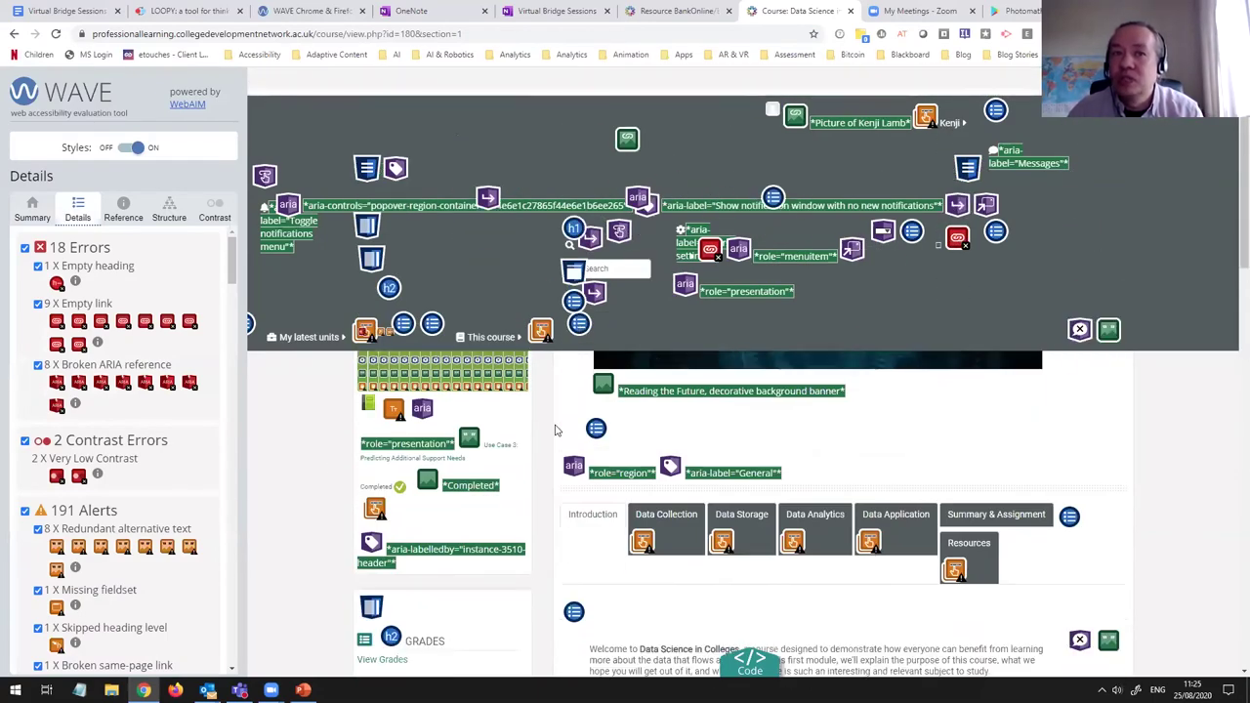
scroll(556, 431, "down", 5)
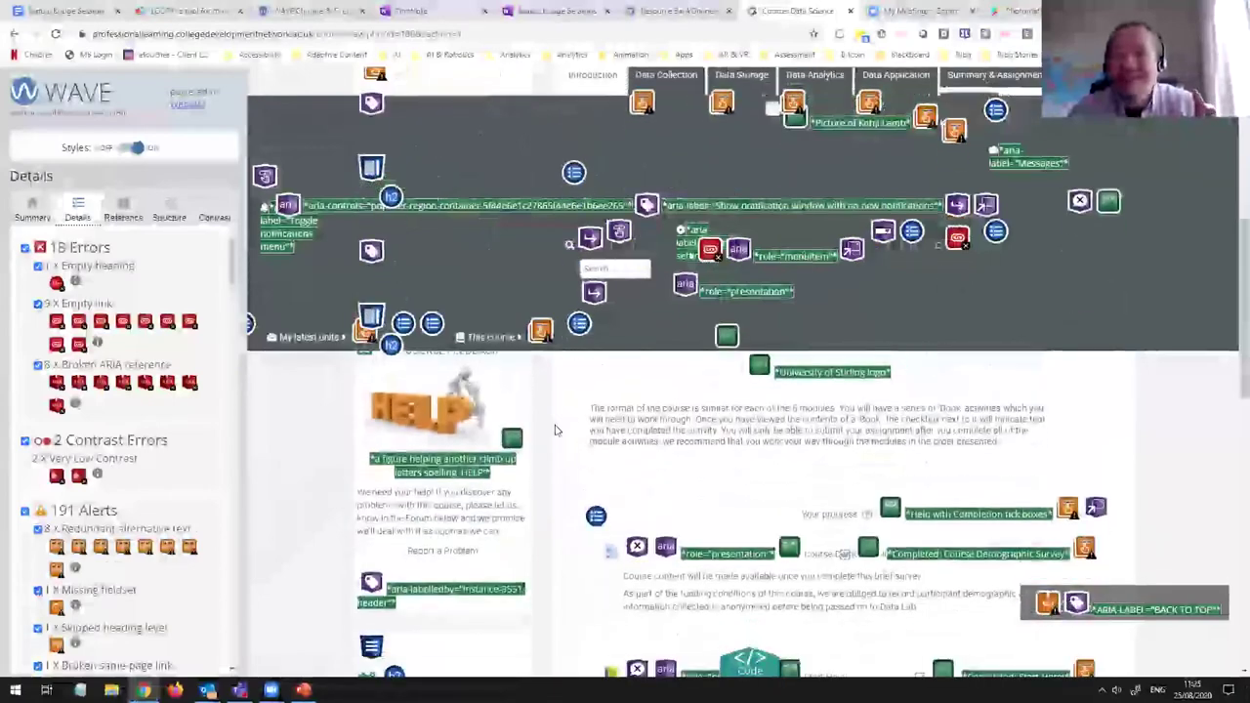
scroll(556, 430, "down", 2)
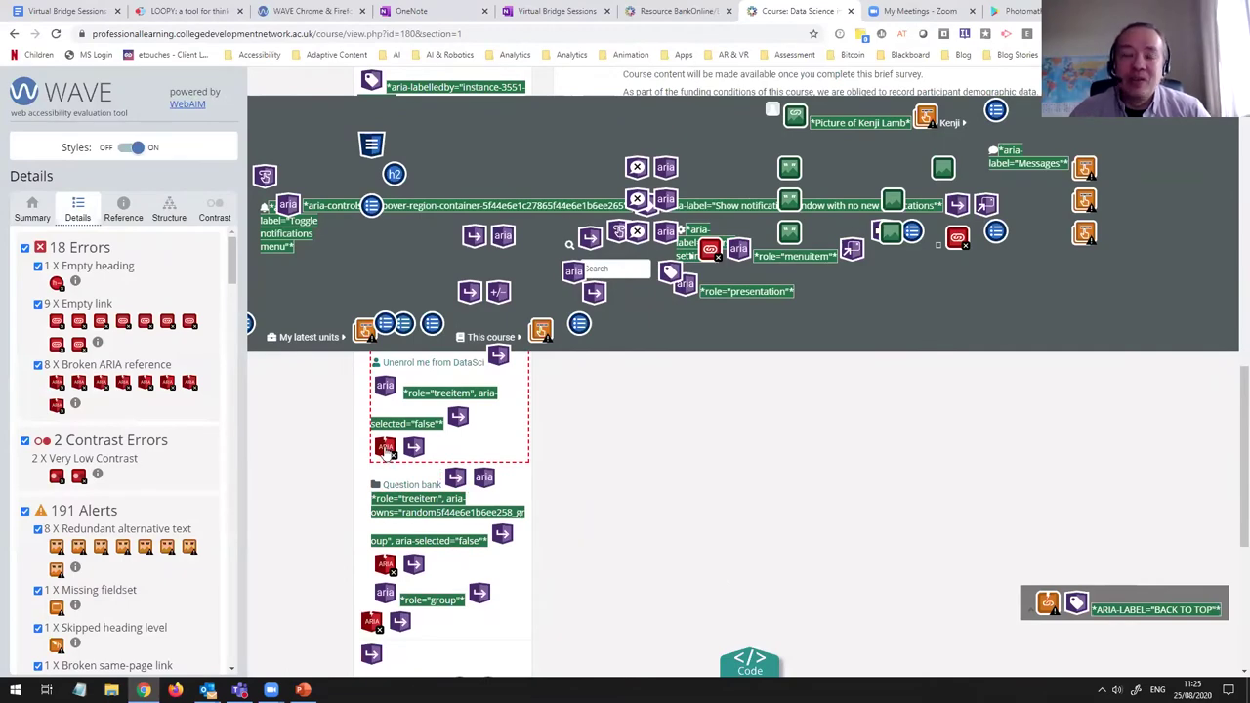
scroll(628, 456, "down", 5)
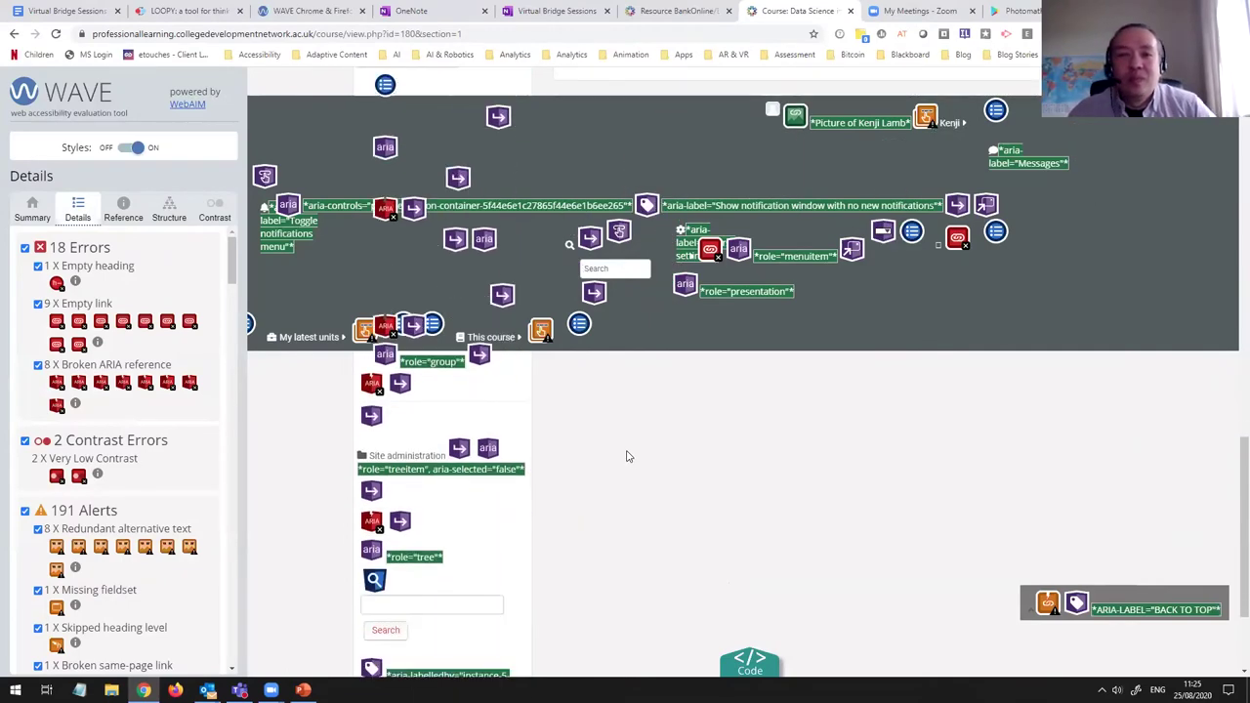
scroll(628, 456, "up", 5)
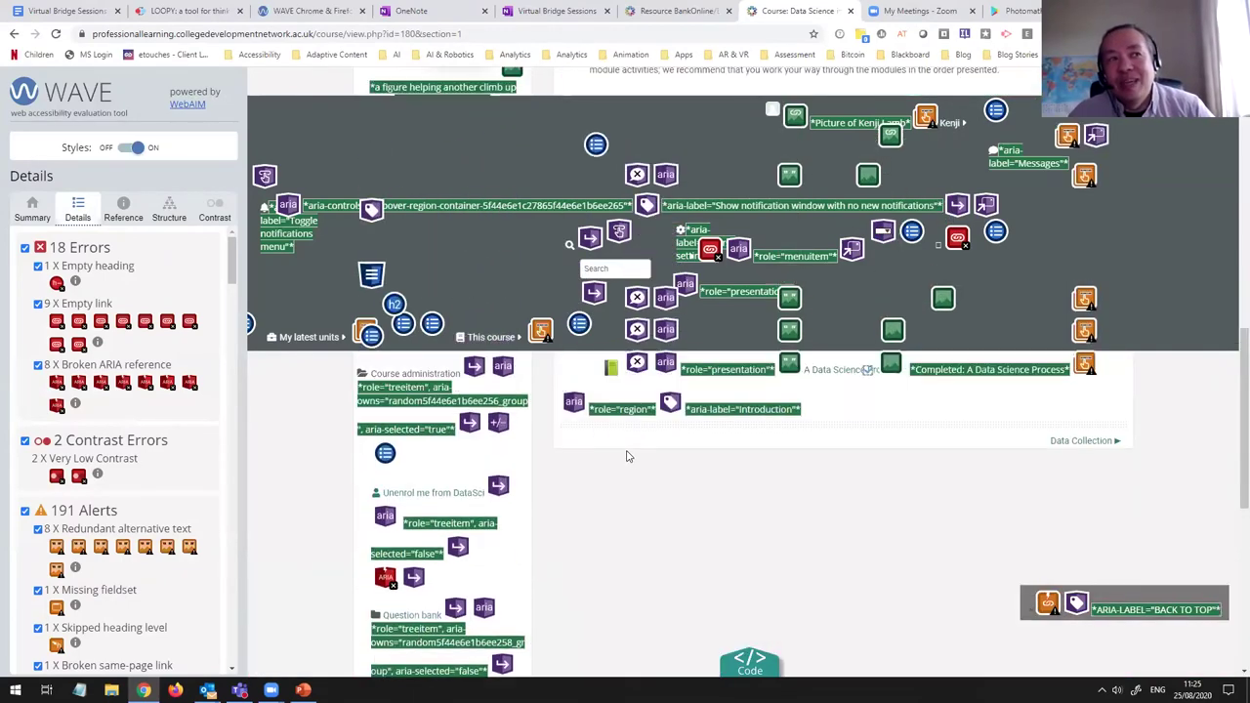
scroll(628, 455, "up", 3)
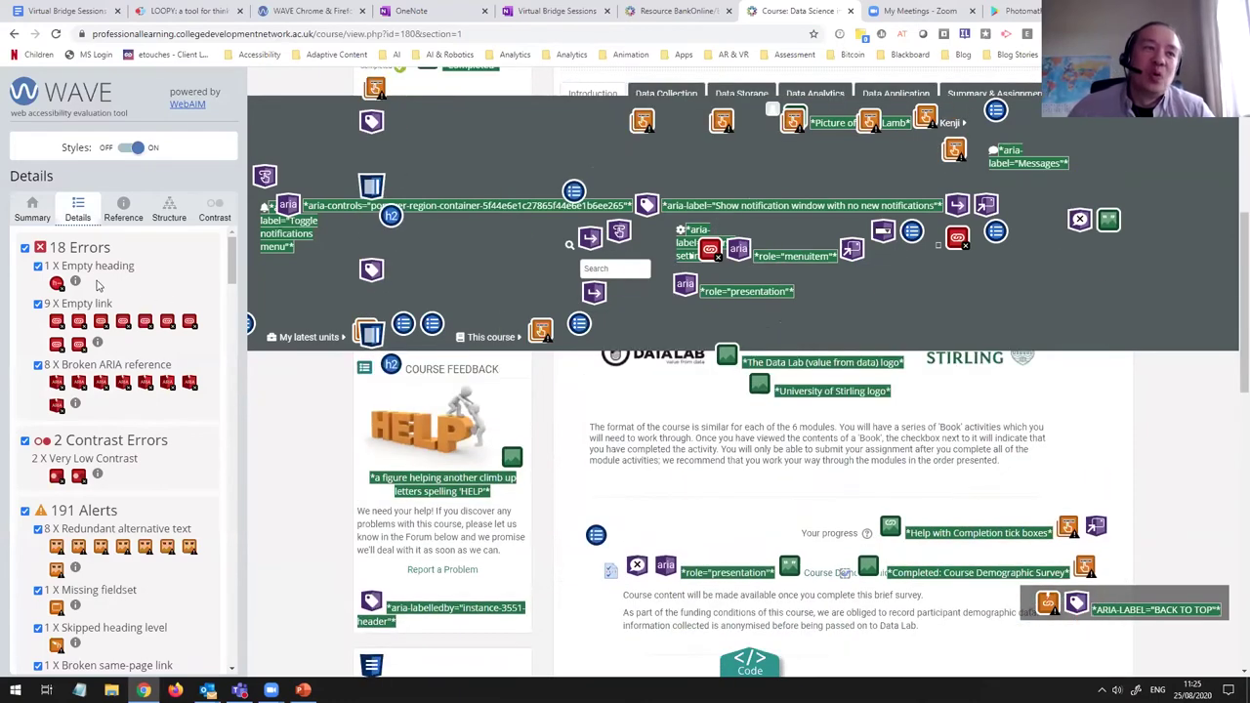
Step: Locate a very low contrast error and a redundant alternative text alert on the page, and review the remaining alerts
left_click(56, 476)
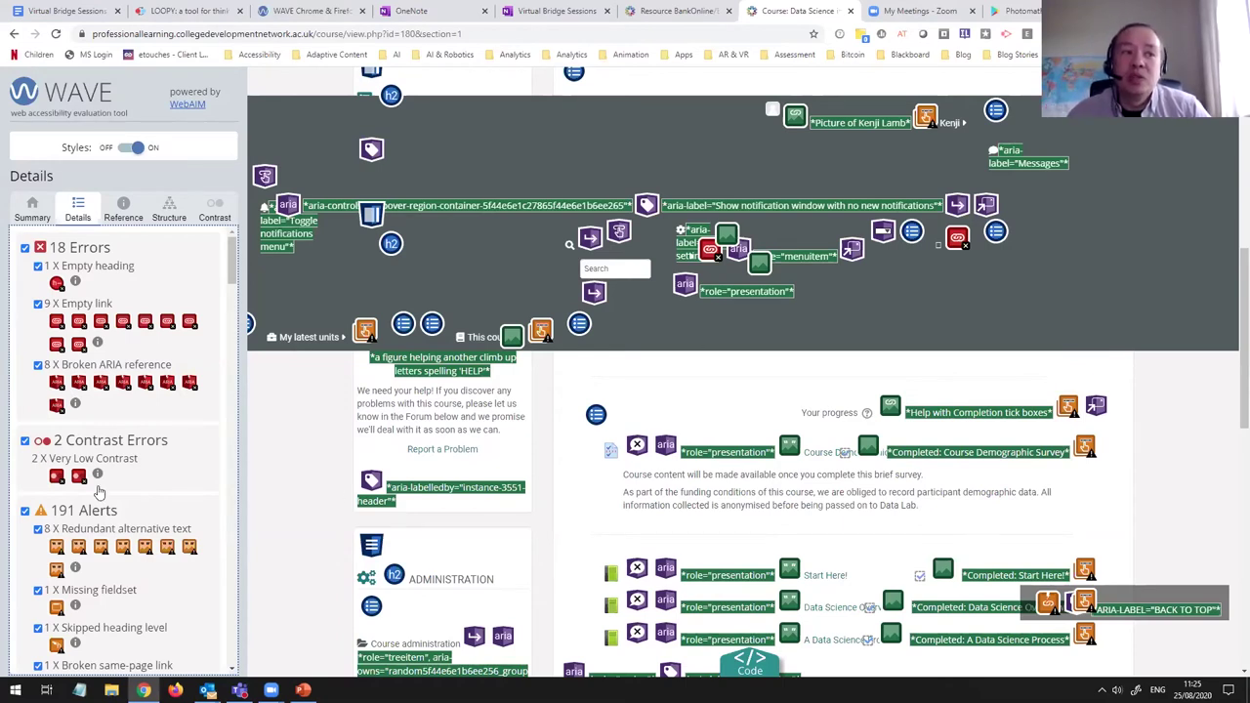
left_click(102, 548)
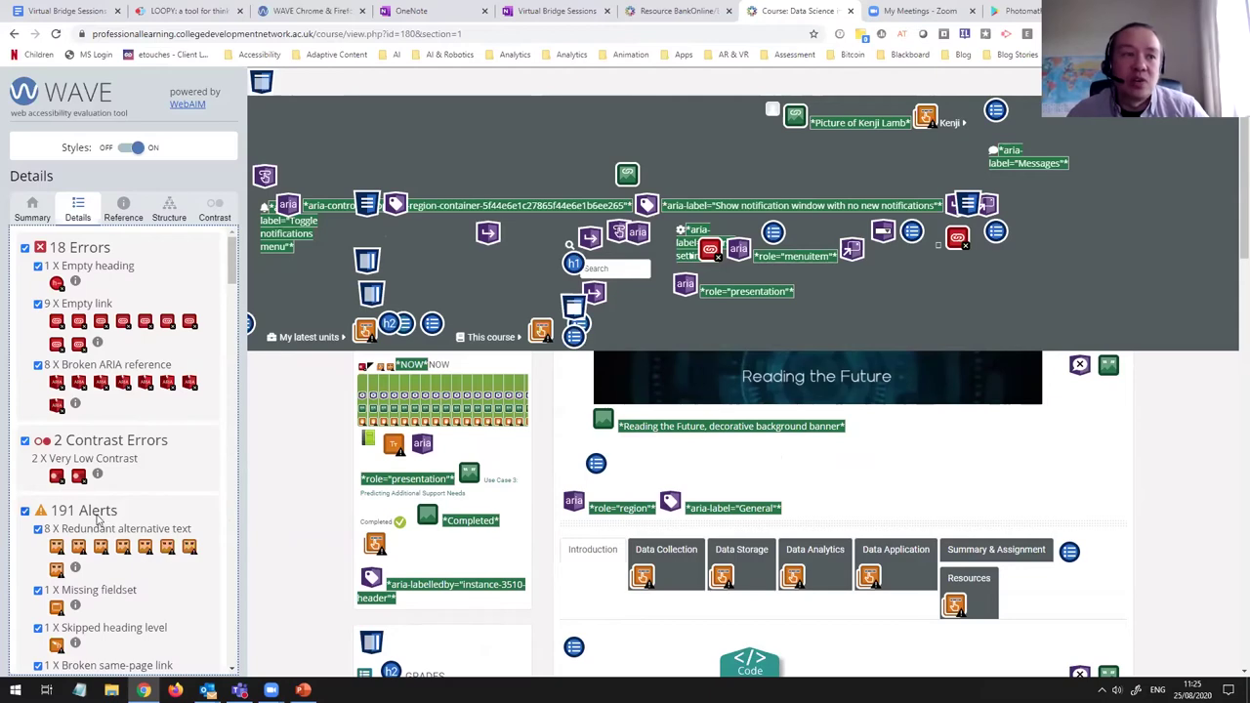
scroll(106, 554, "down", 5)
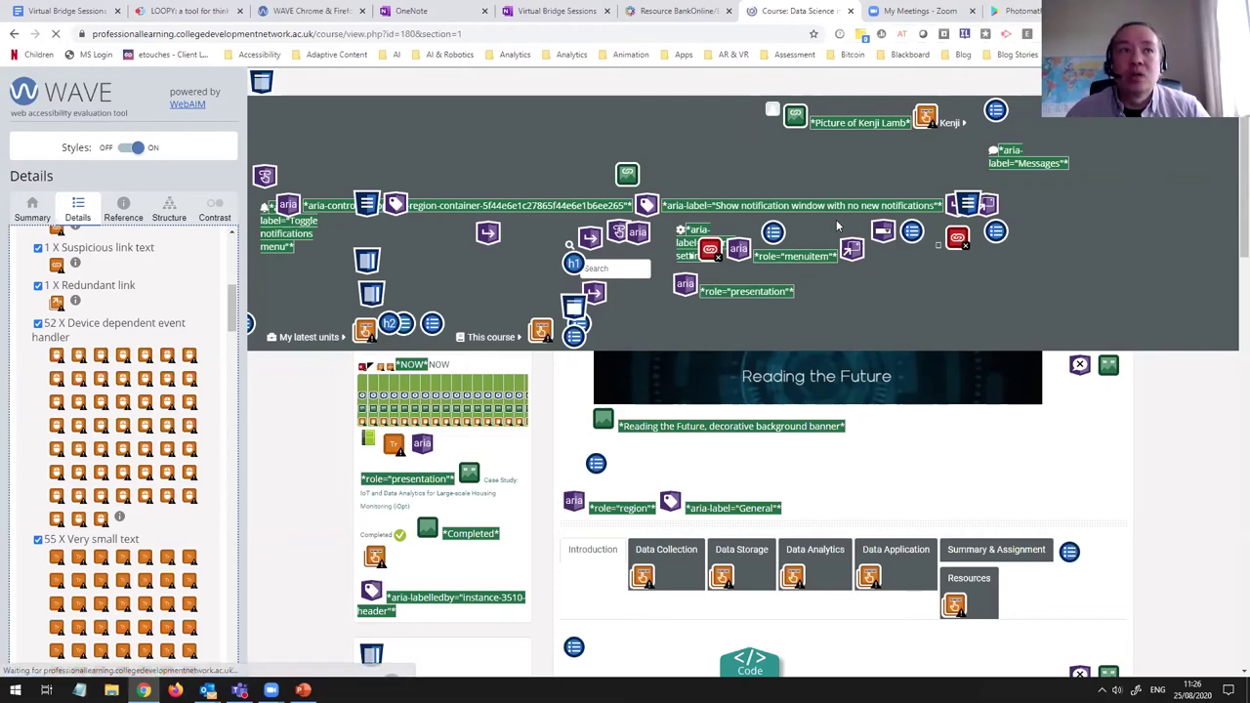
Step: Reload the introduction page to clear the WAVE markup and open the Data Science Overview book
key("F5")
scroll(864, 383, "down", 5)
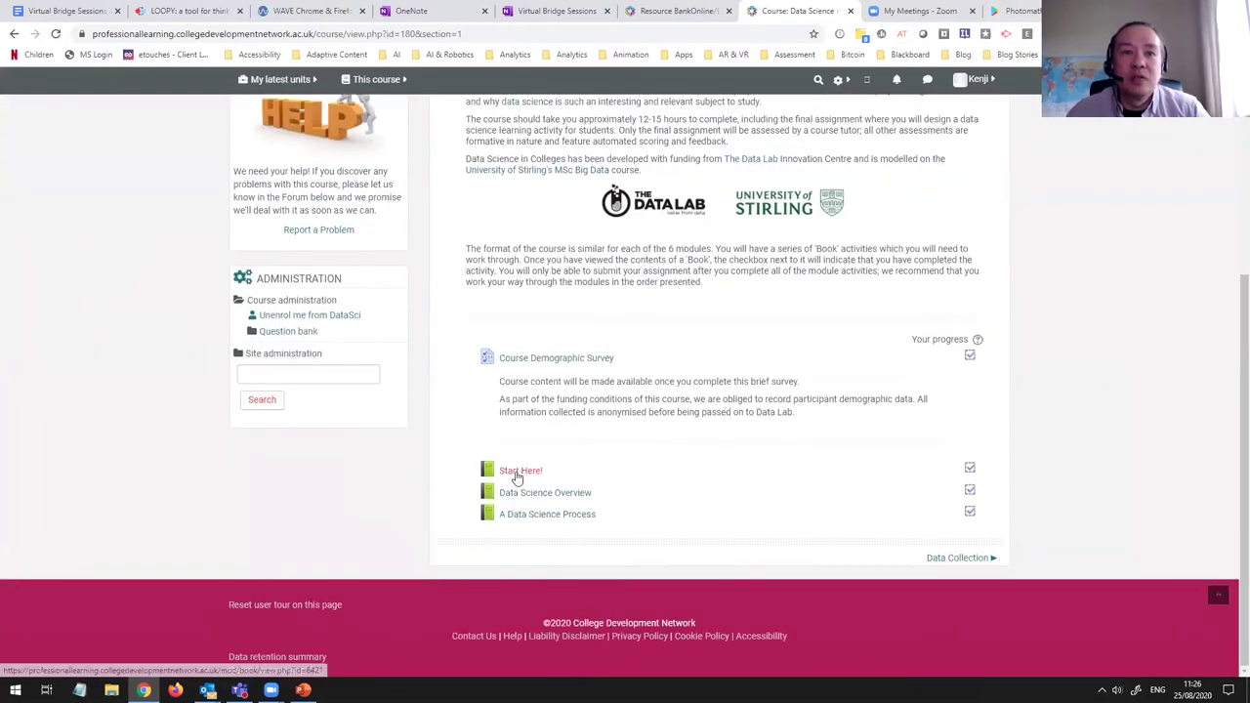
left_click(524, 494)
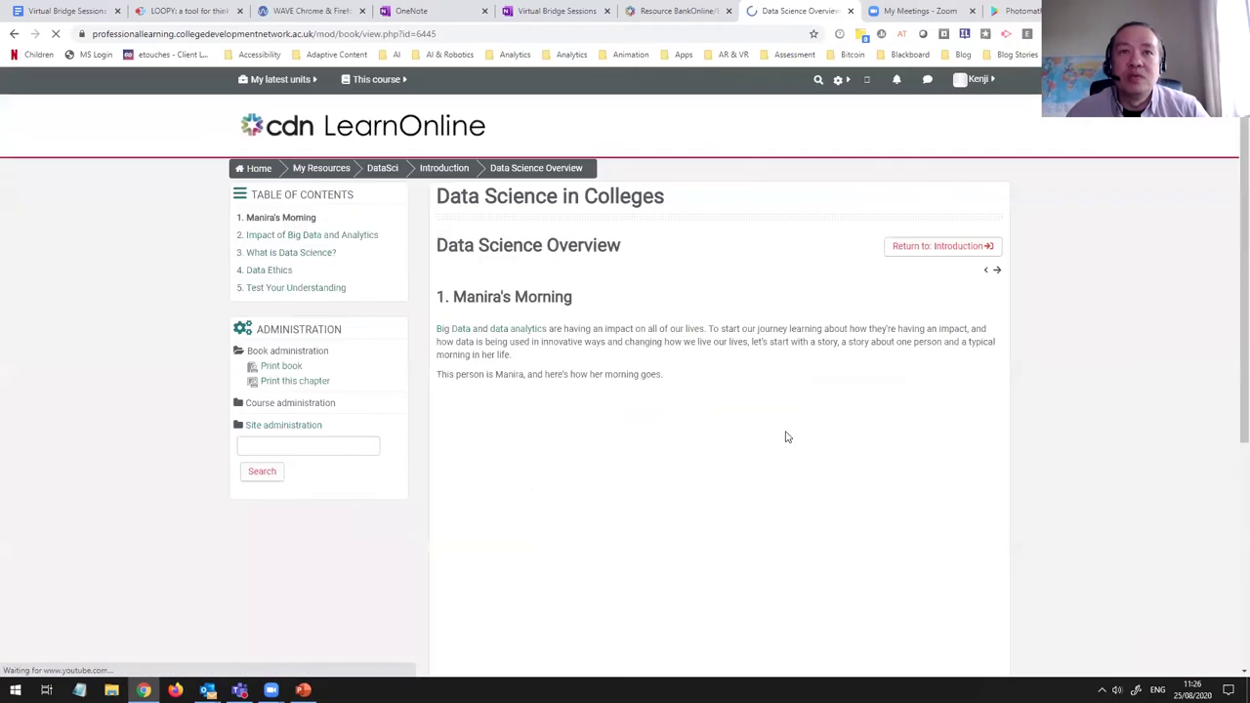
Step: View the Impact of Big Data and Analytics chapter, go on to What is Data Science?, and evaluate that chapter with WAVE
scroll(764, 390, "down", 2)
scroll(390, 332, "up", 2)
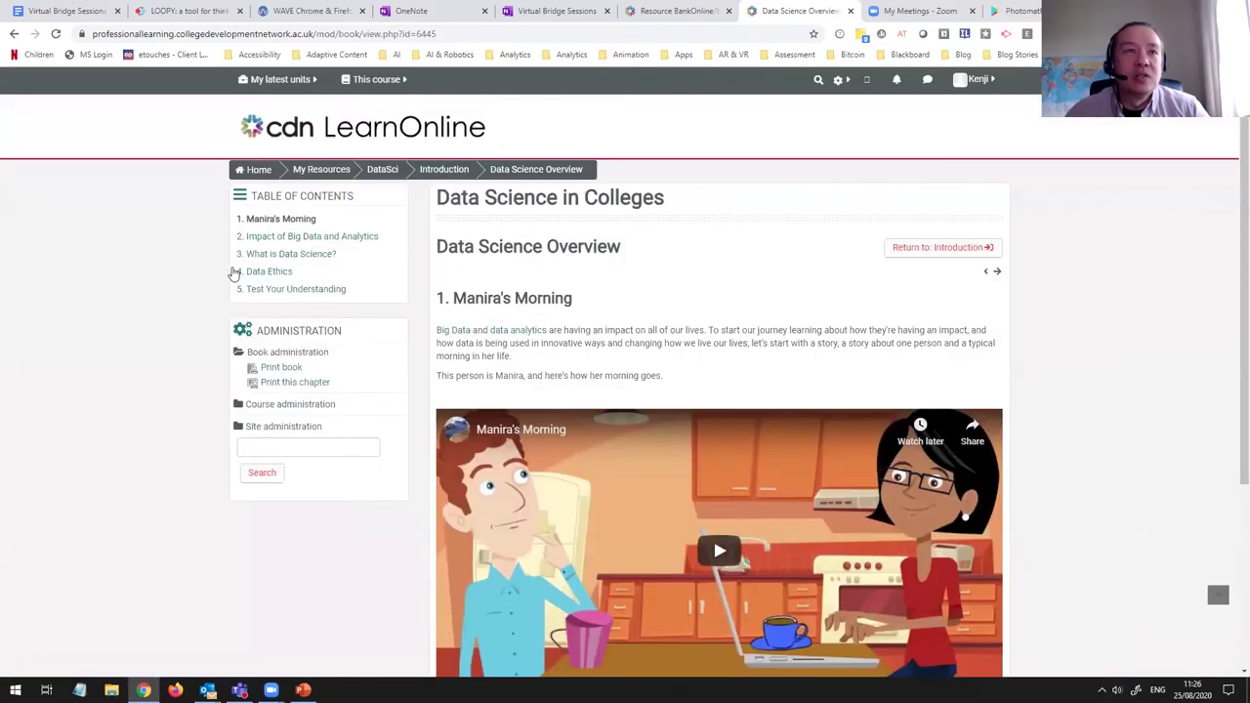
left_click(276, 238)
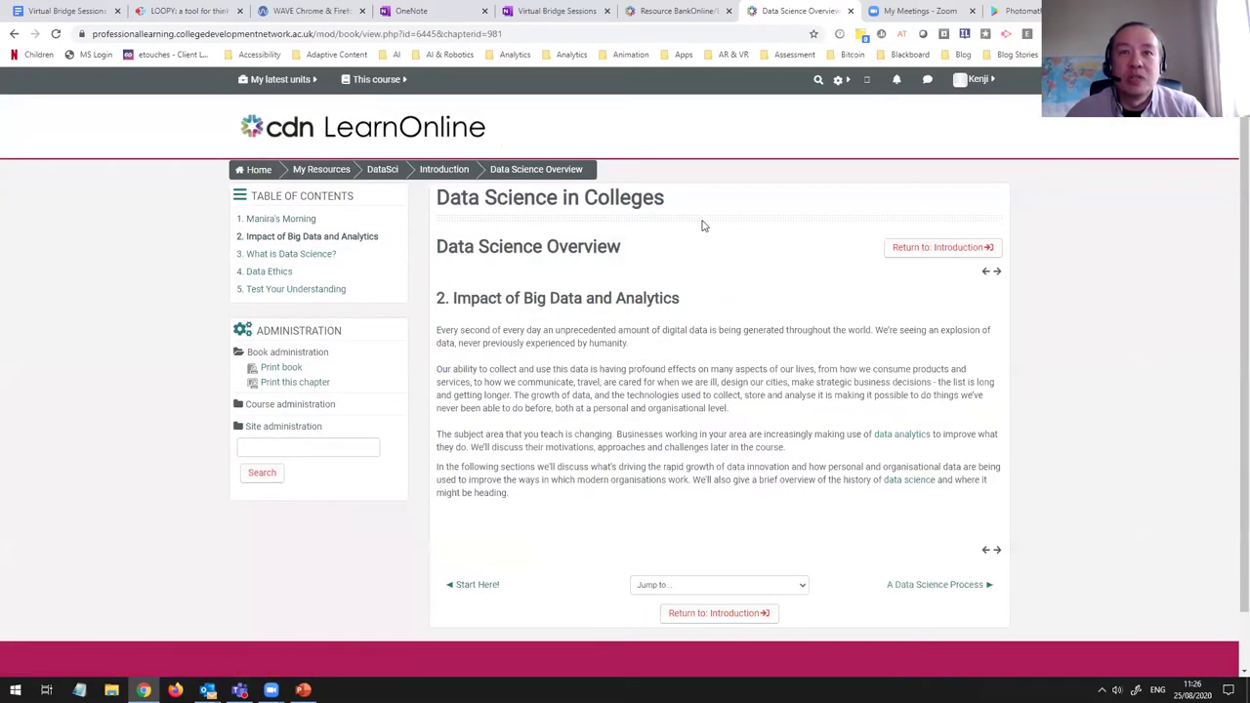
left_click(276, 254)
scroll(543, 231, "down", 2)
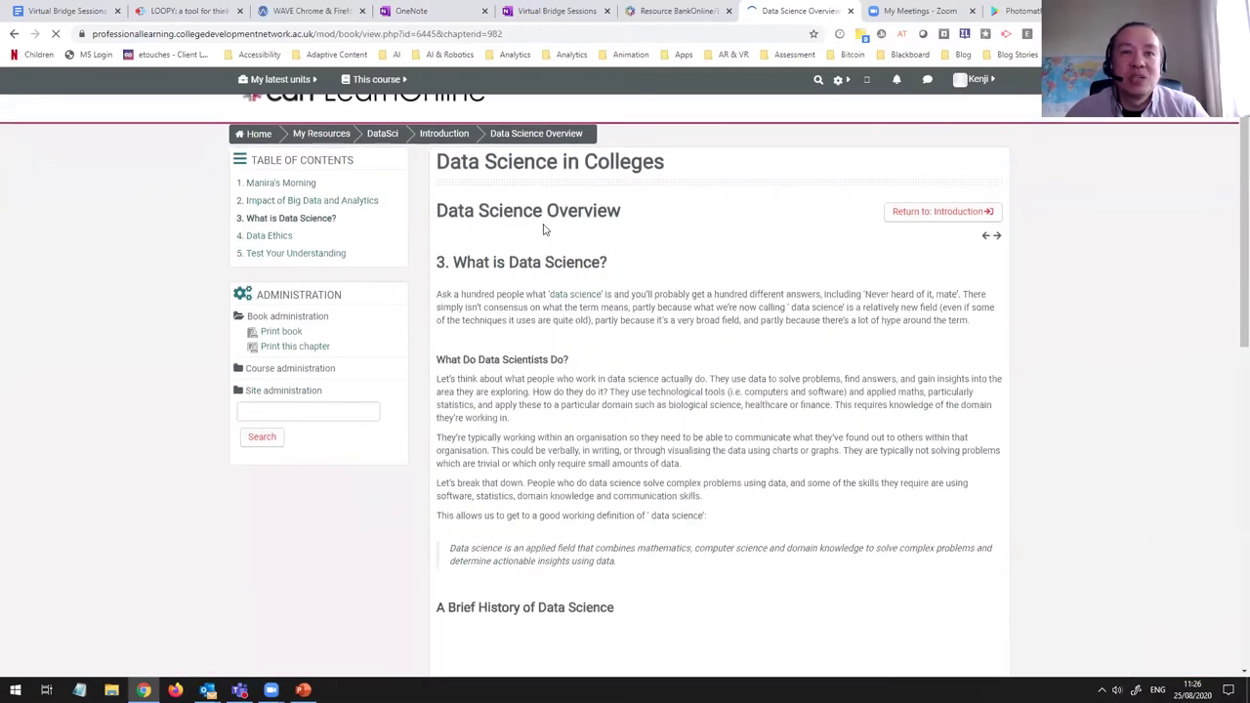
scroll(544, 232, "down", 3)
scroll(901, 245, "up", 5)
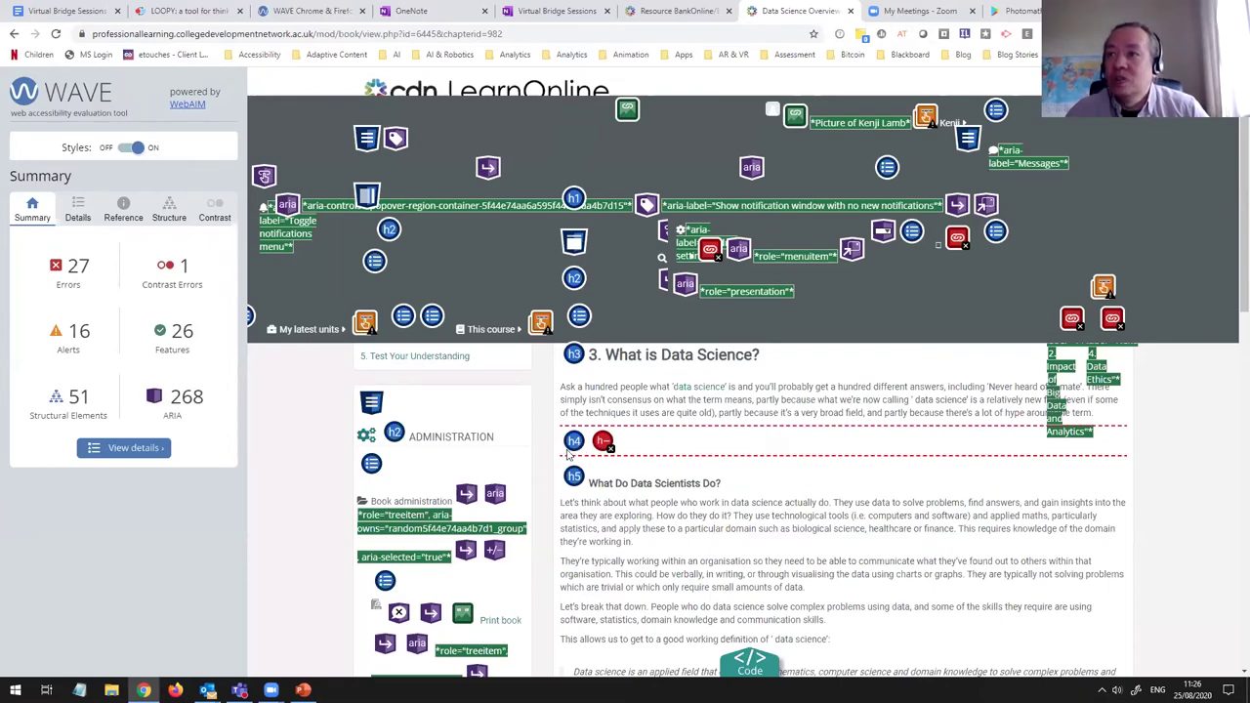
Step: Examine the WAVE heading, link and ARIA markers throughout the What is Data Science? chapter, down to the page footer
scroll(589, 454, "down", 3)
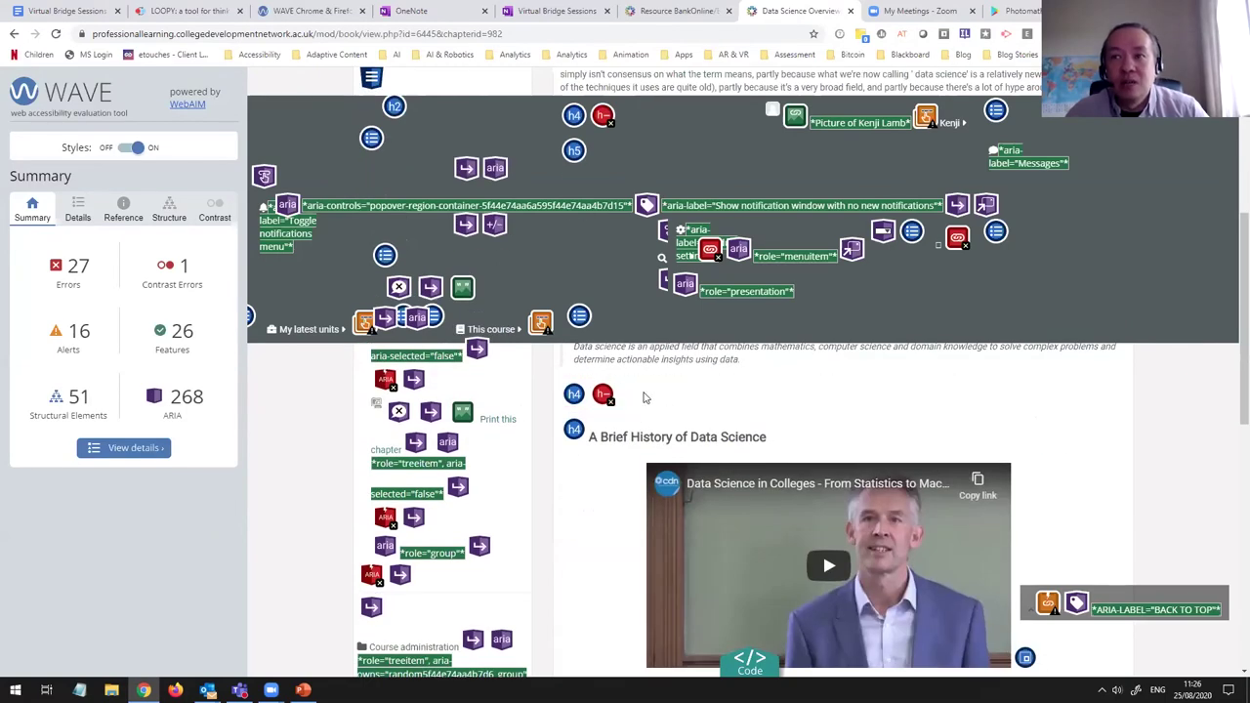
scroll(674, 414, "down", 1)
scroll(677, 416, "down", 4)
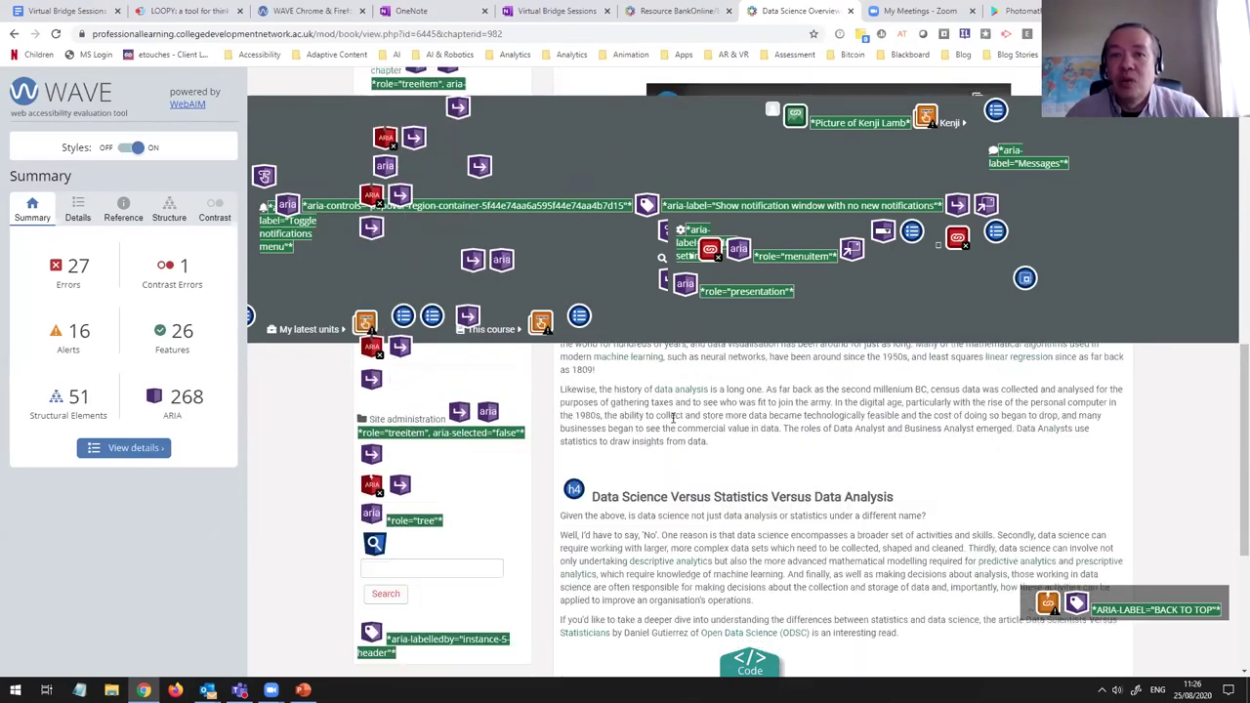
scroll(670, 420, "down", 2)
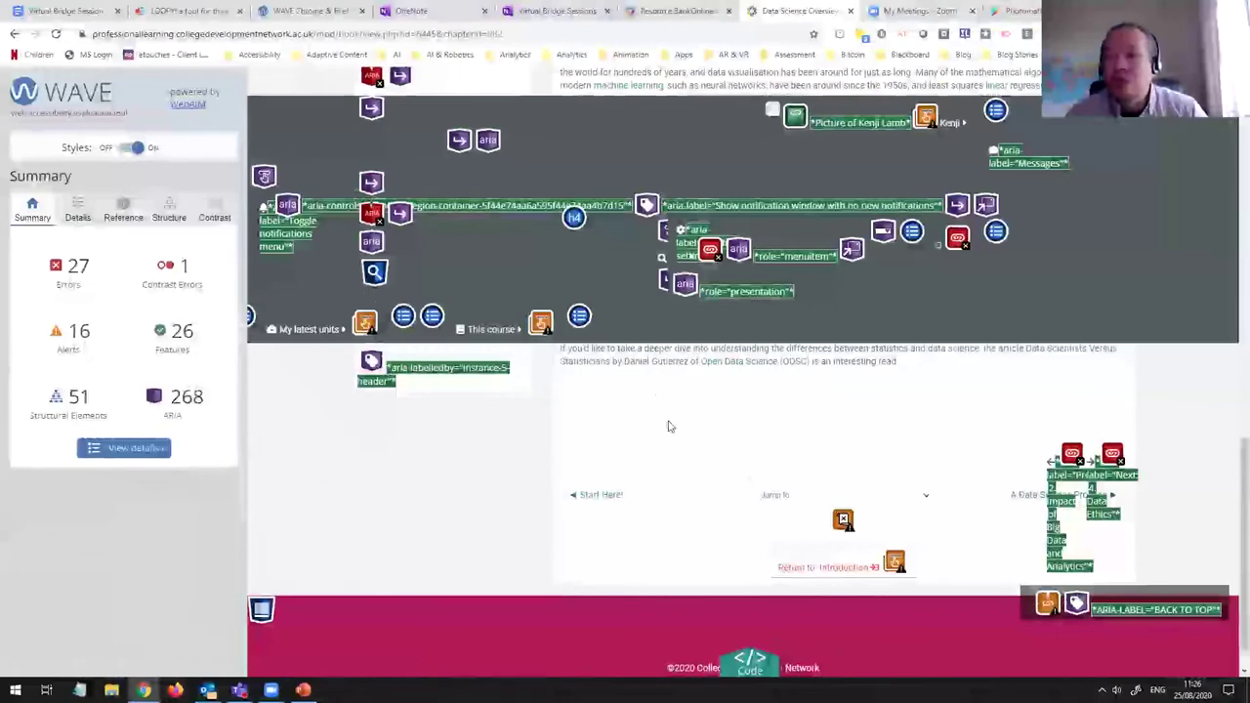
scroll(668, 424, "up", 1)
scroll(670, 426, "up", 15)
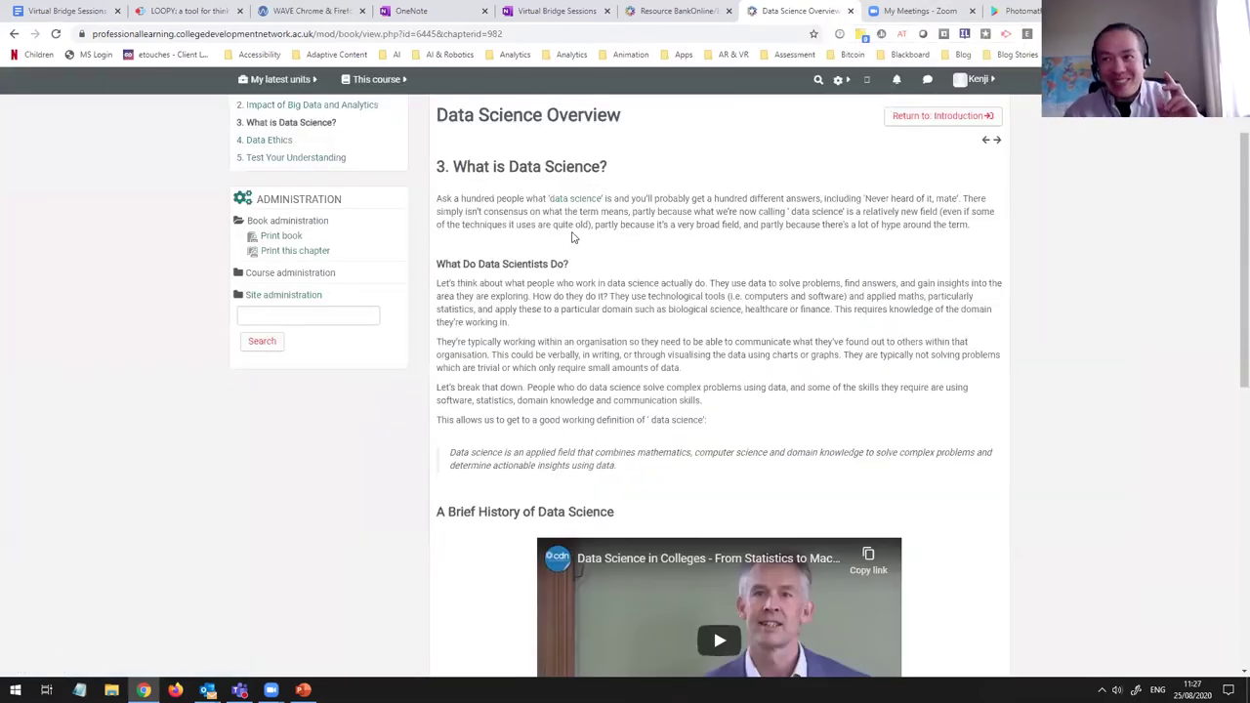
scroll(580, 242, "up", 2)
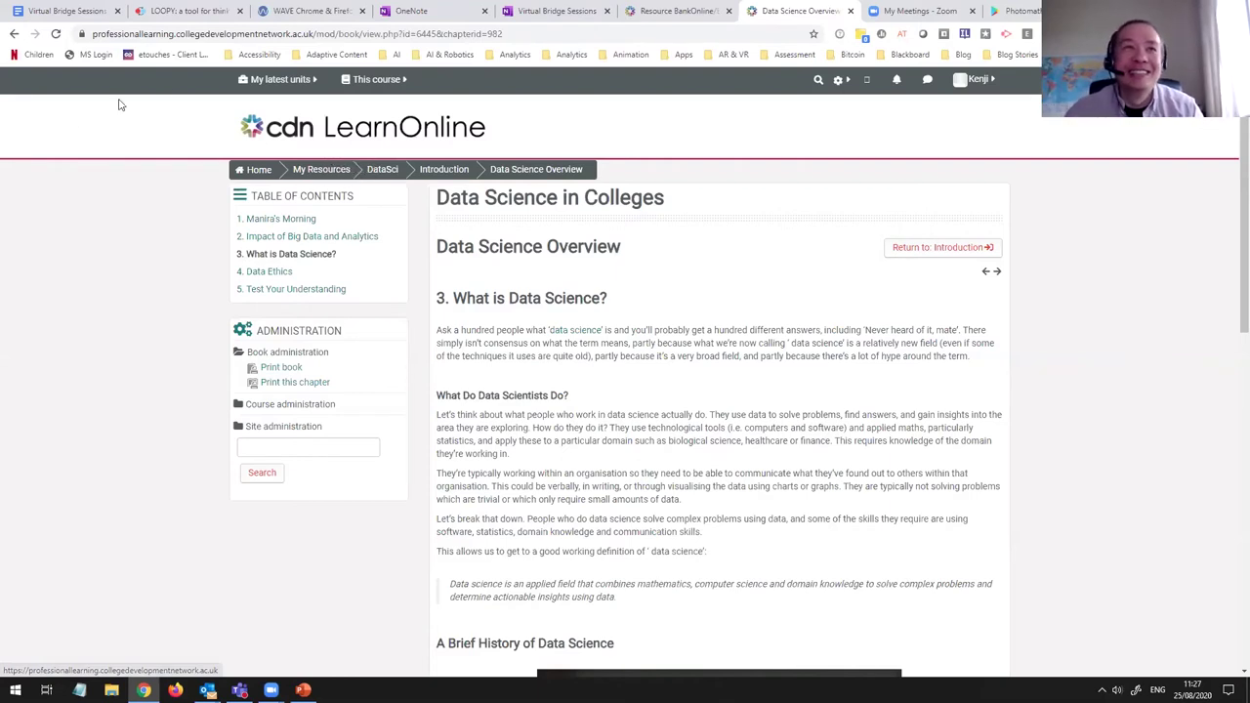
Step: Switch to the LOOPY site and look through its introduction down to the example simulations
left_click(185, 11)
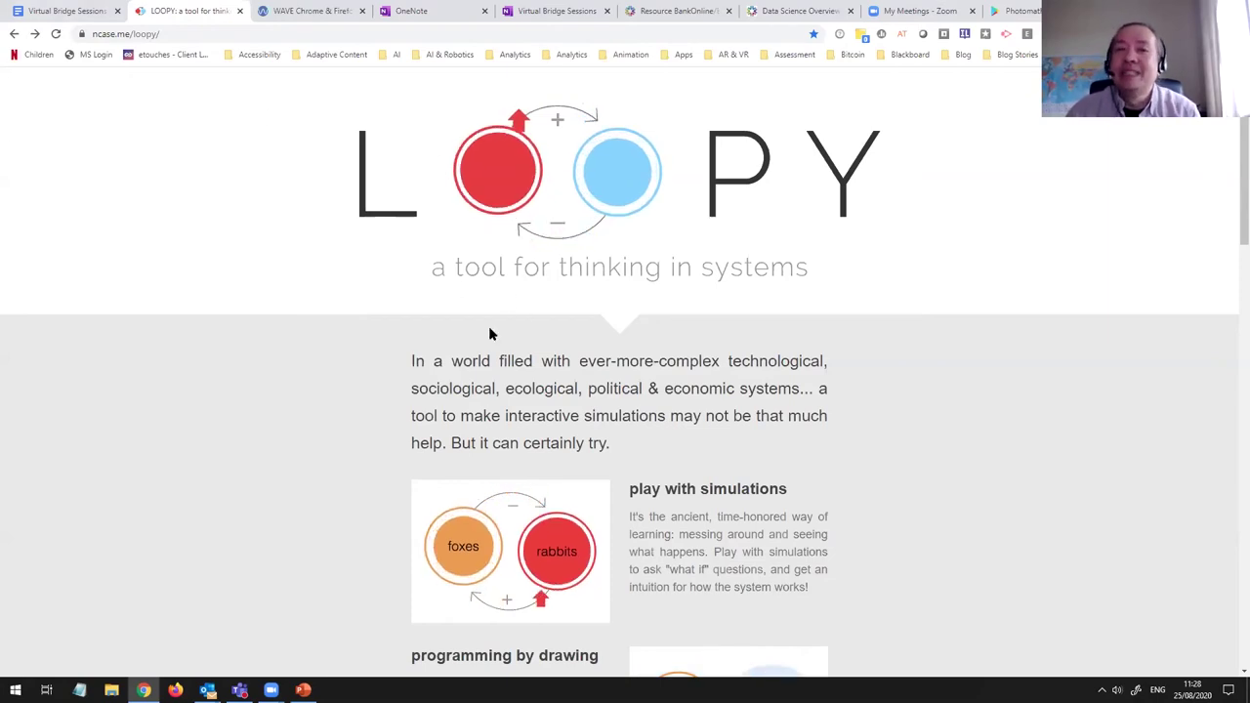
scroll(490, 334, "down", 1)
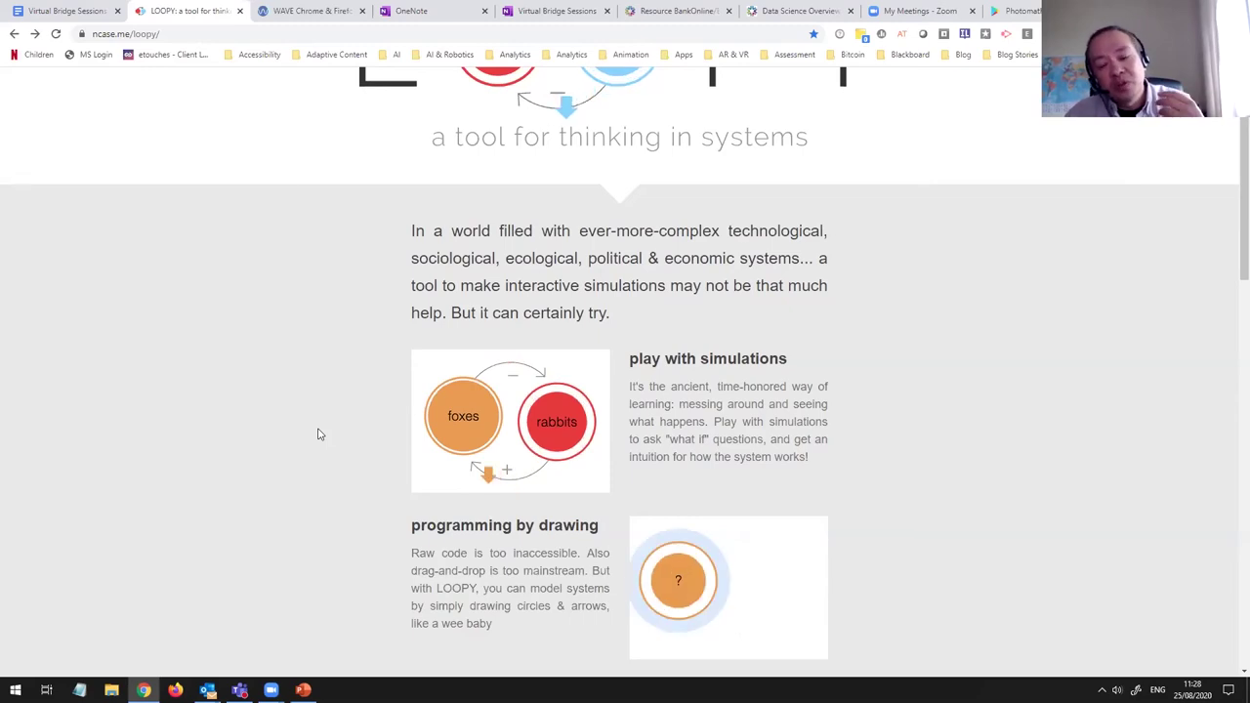
scroll(314, 432, "down", 3)
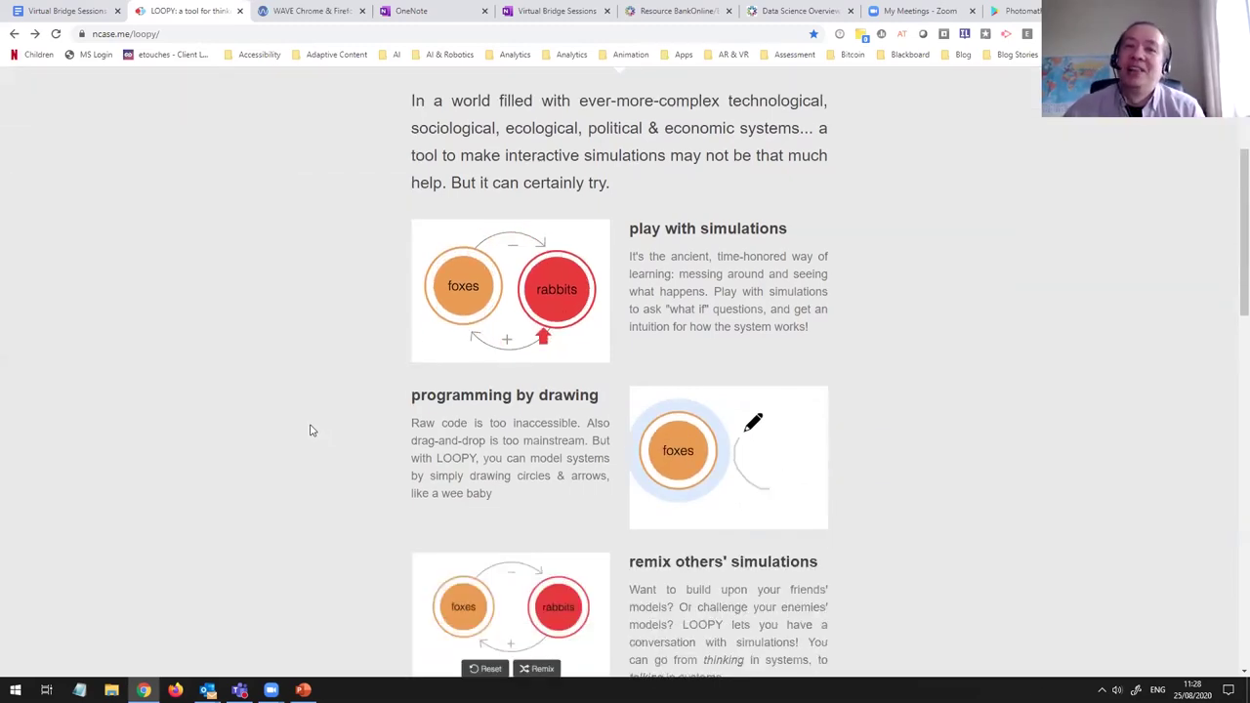
scroll(313, 431, "down", 3)
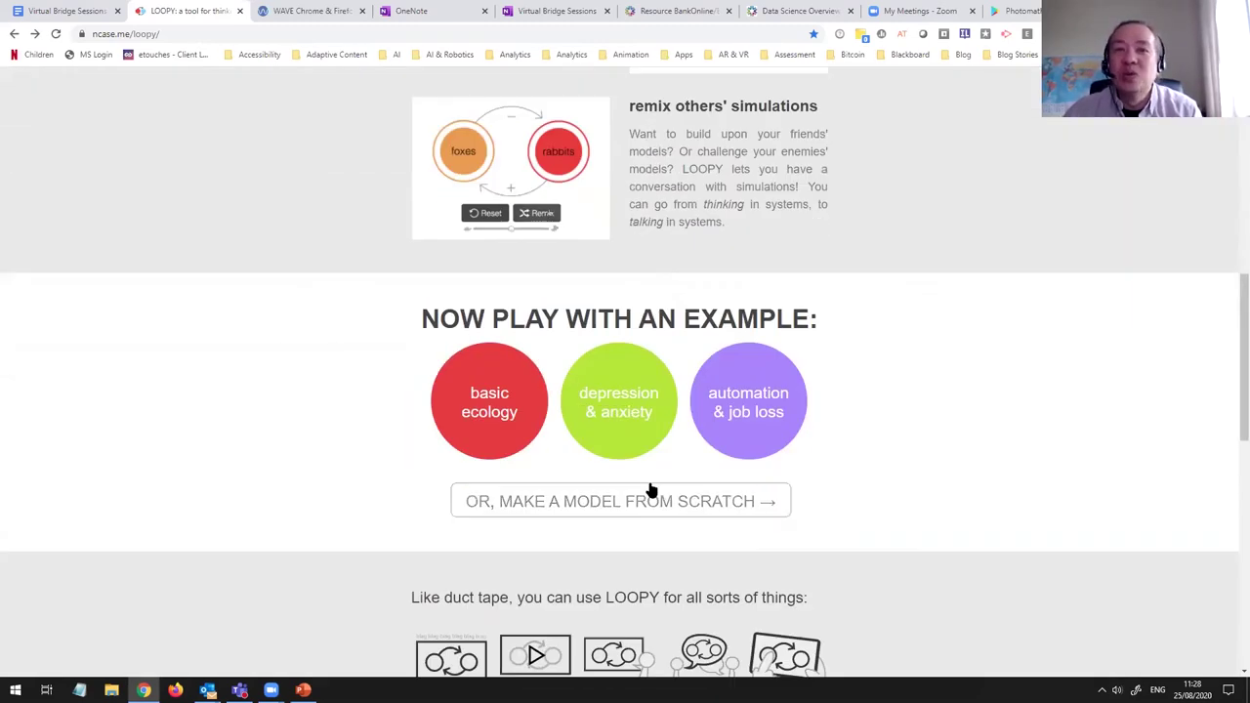
Step: Start a LOOPY model from scratch, and play and stop the simulation of its two starter nodes
left_click(633, 503)
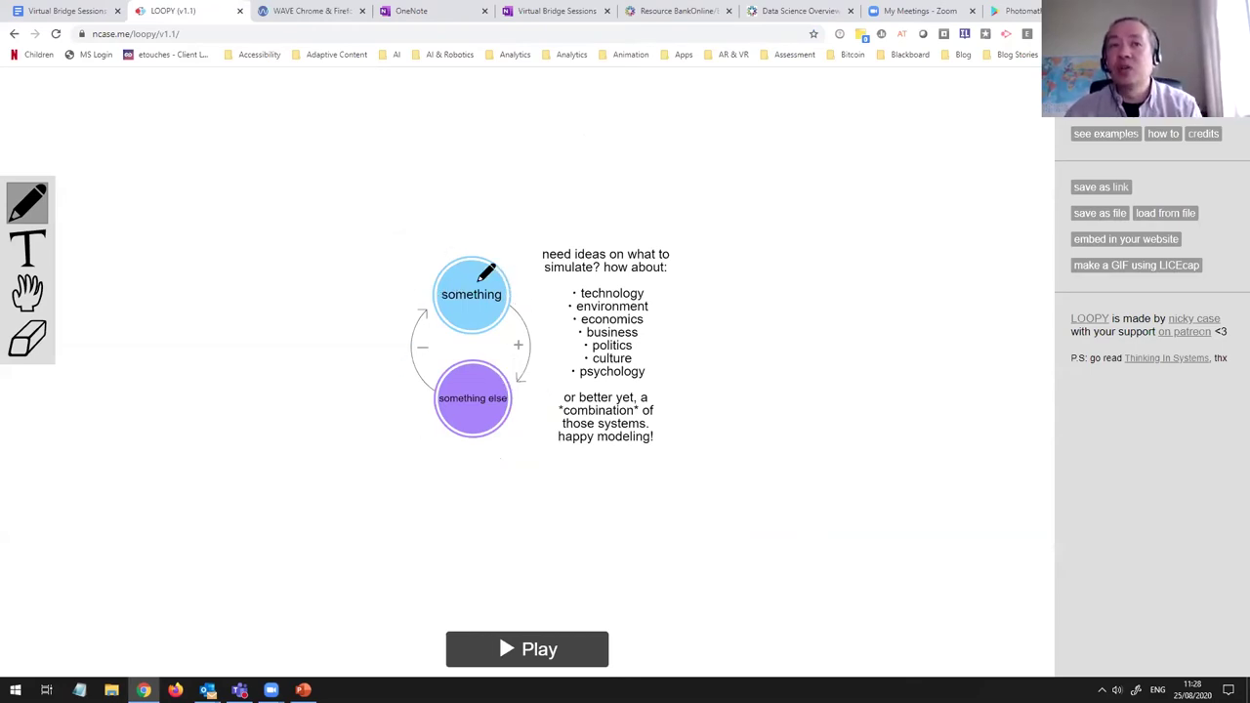
left_click(506, 649)
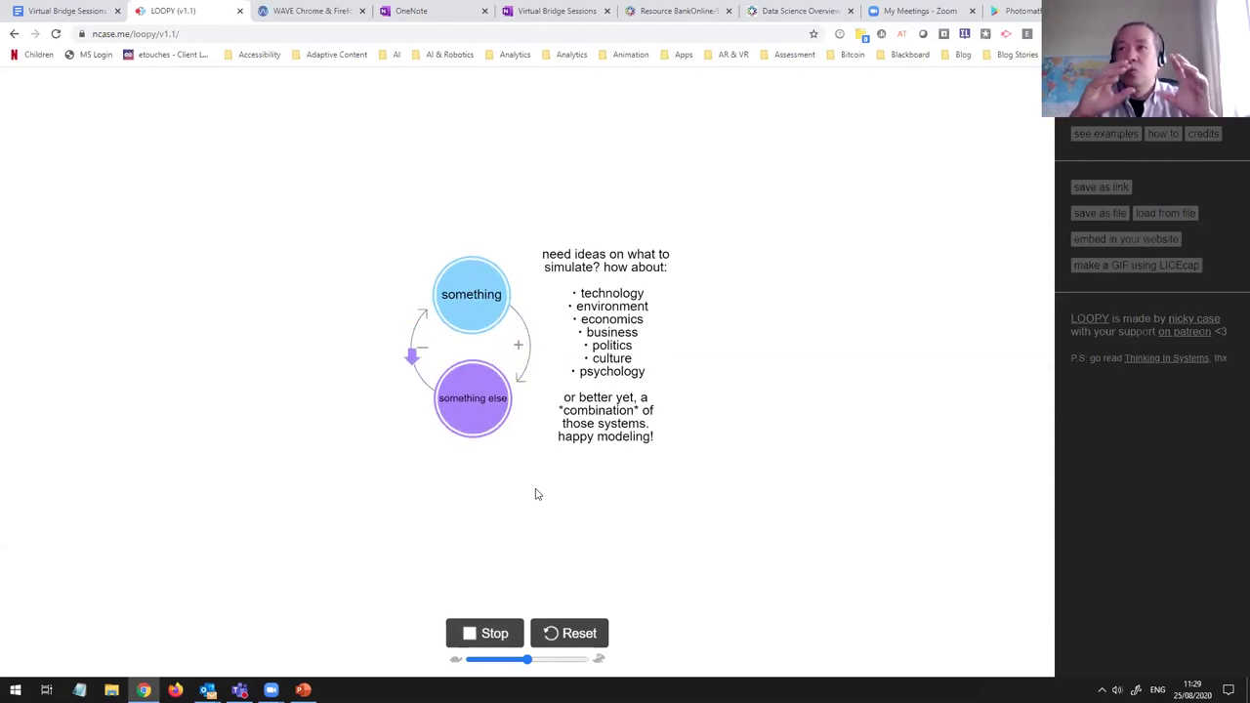
left_click(469, 630)
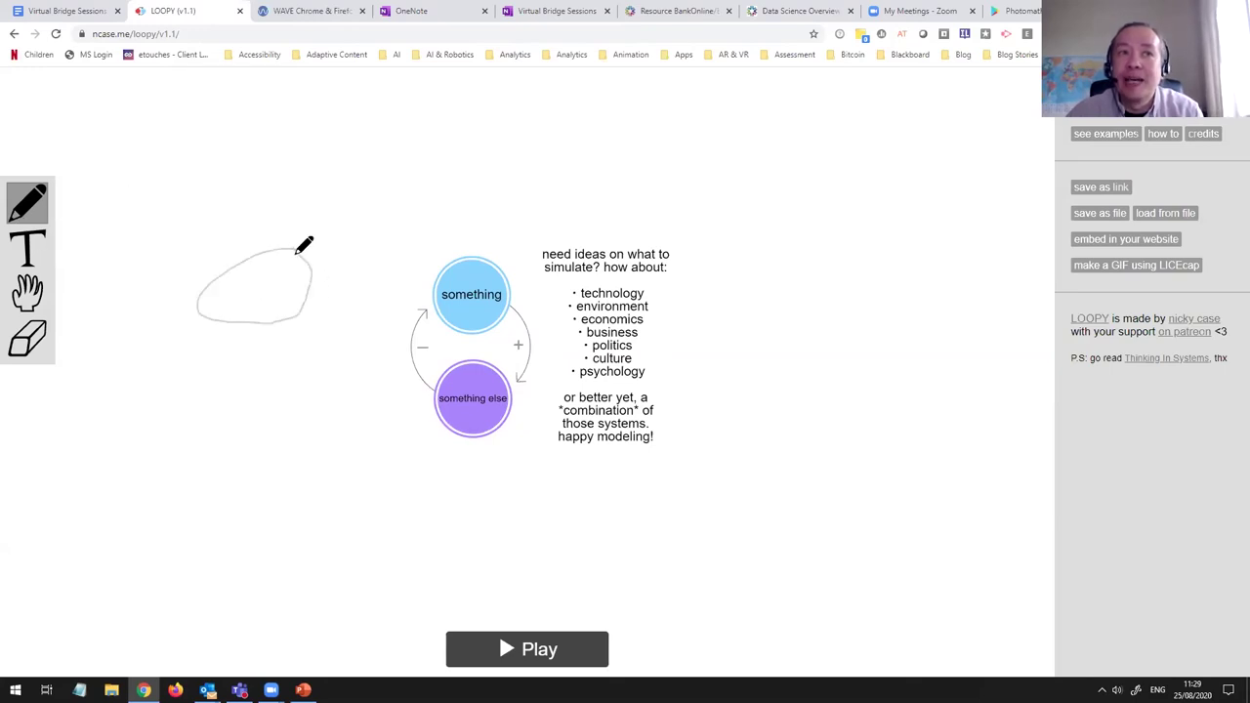
Step: Draw a new red node beside "something", name it "Another thing", and set its start amount to the smallest size
left_click_drag(297, 253, 301, 255)
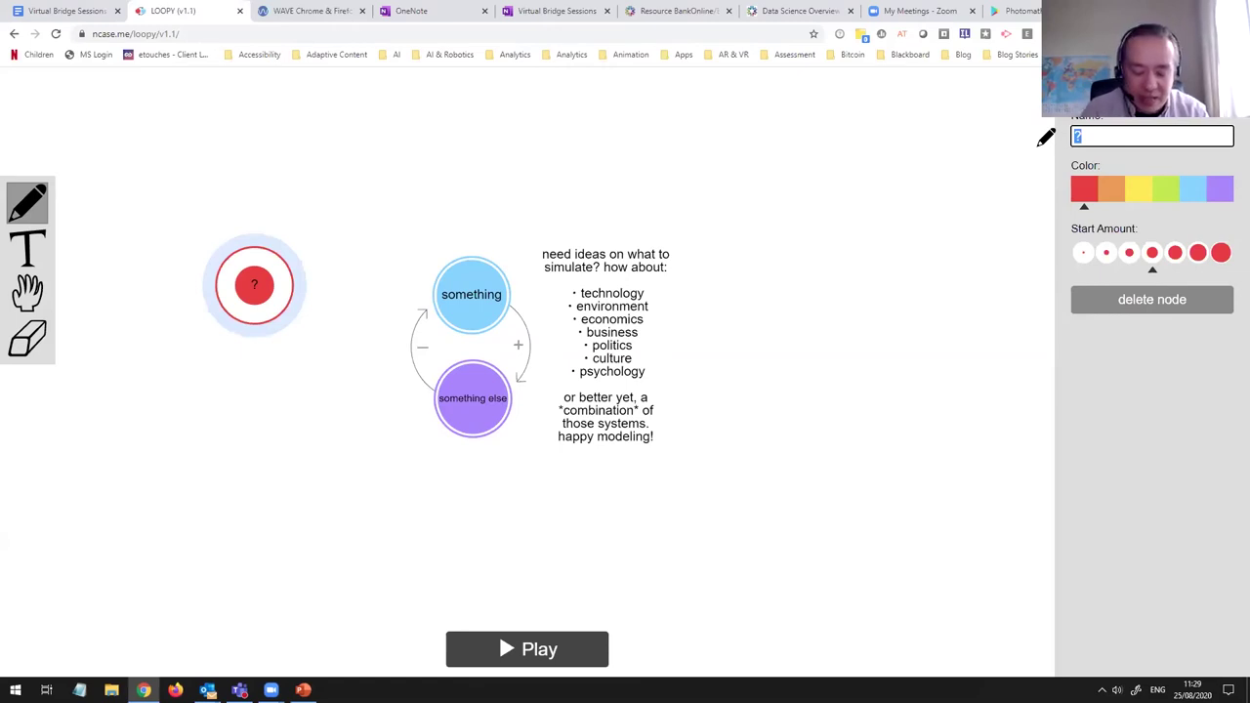
type("Another thing")
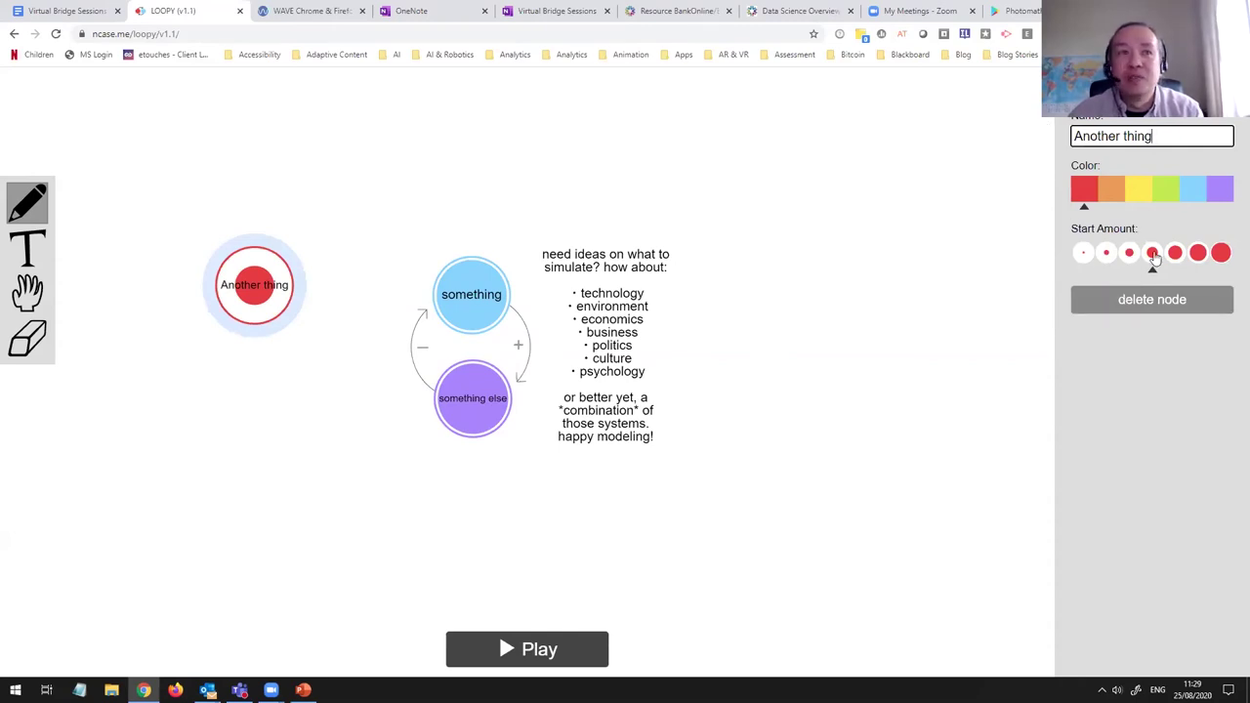
left_click(1083, 253)
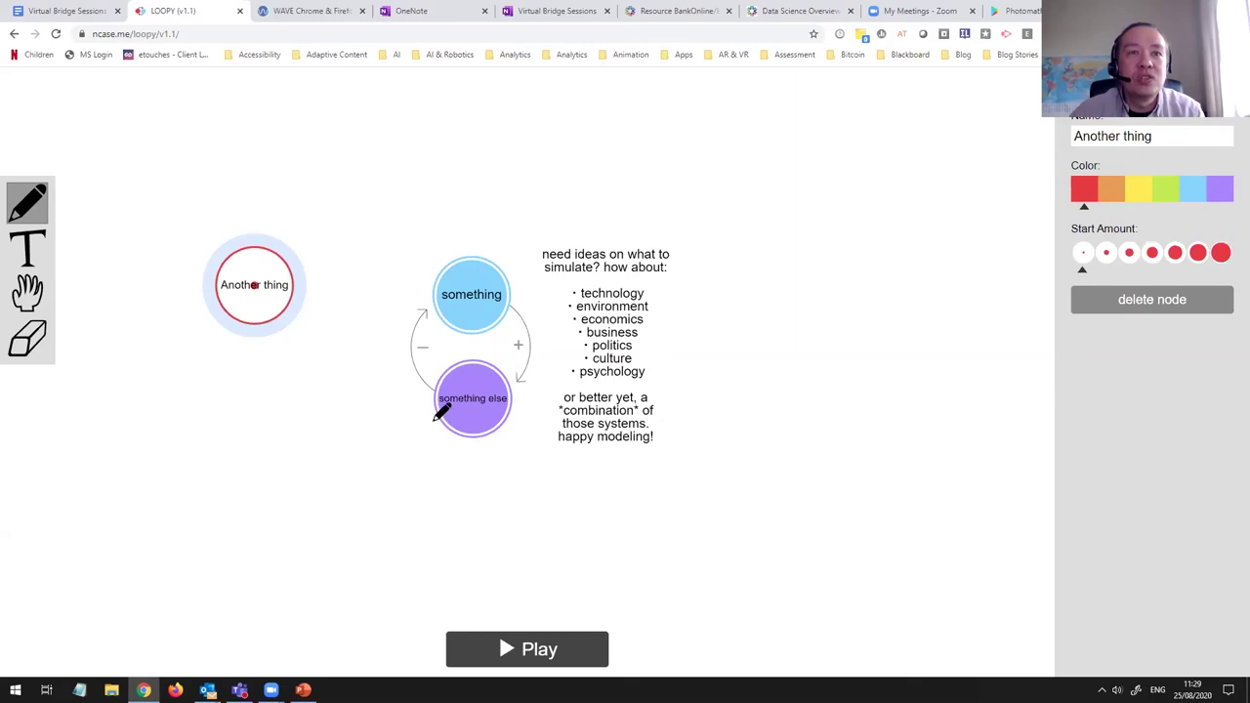
Step: Draw arrows with a positive relationship from "something else" to "Another thing" and from "Another thing" to "something"
mouse_move(469, 410)
left_mouse_down()
mouse_move(335, 413)
mouse_move(262, 309)
left_mouse_up()
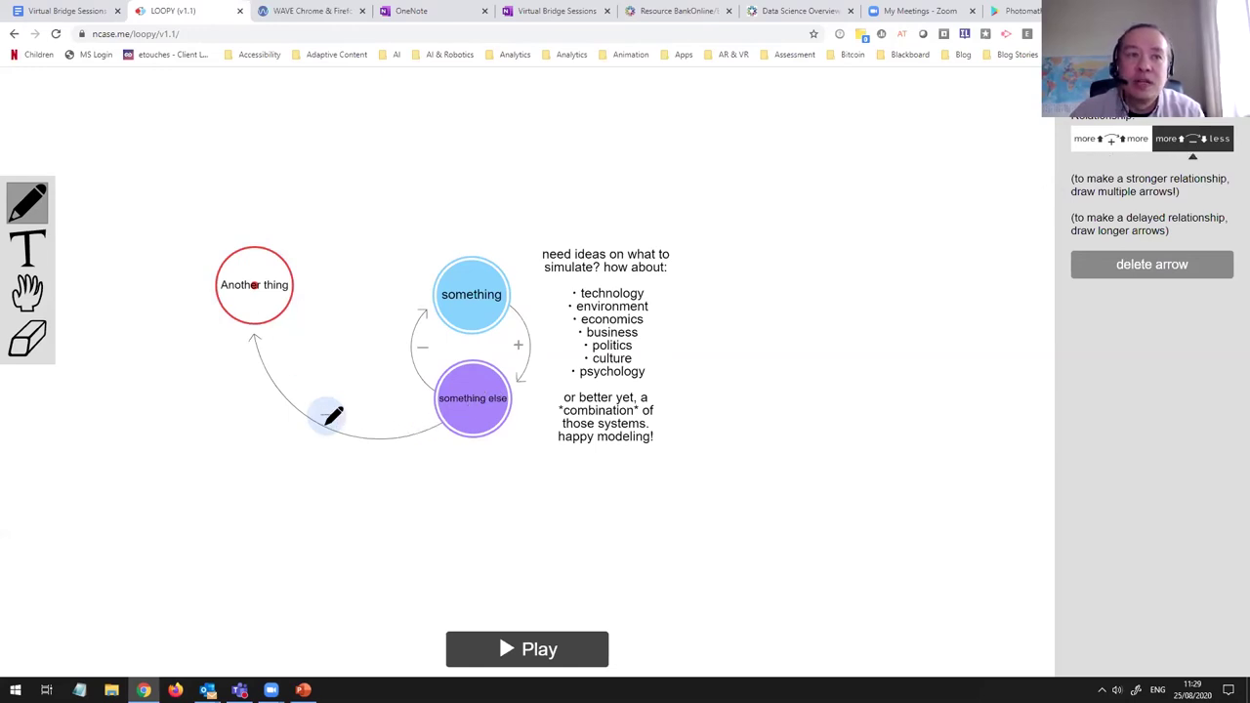
left_click(1113, 142)
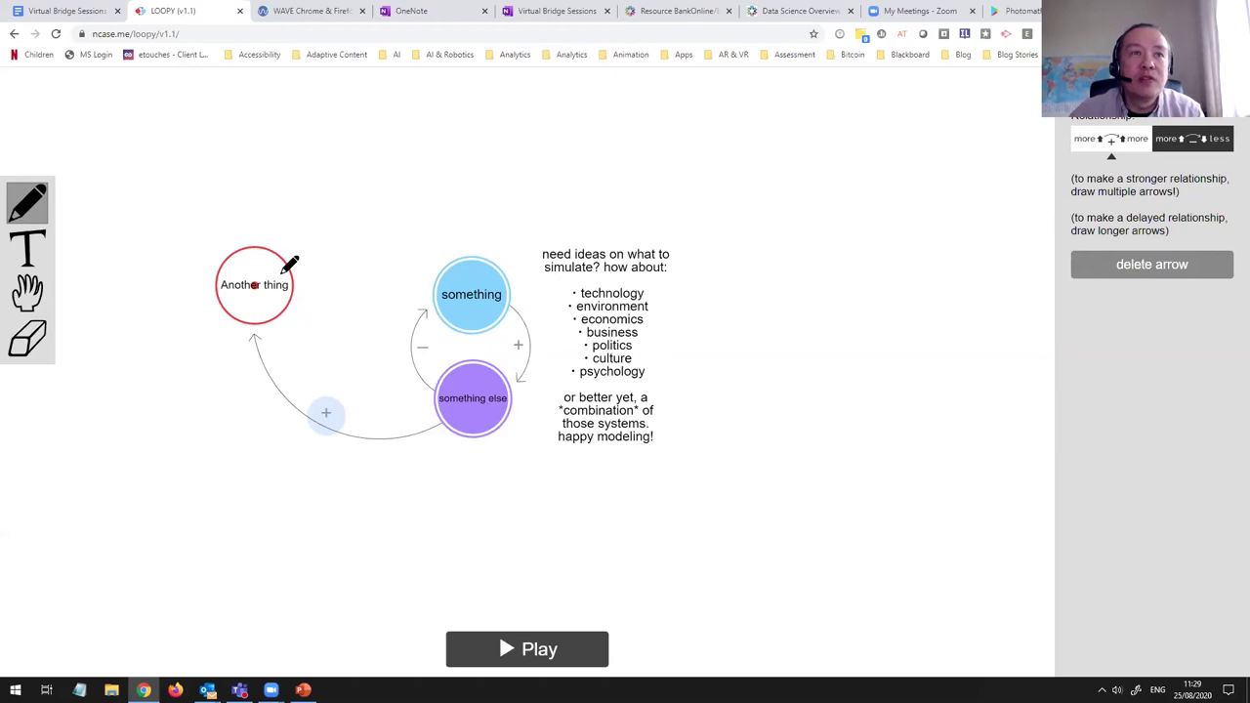
left_click_drag(288, 264, 440, 291)
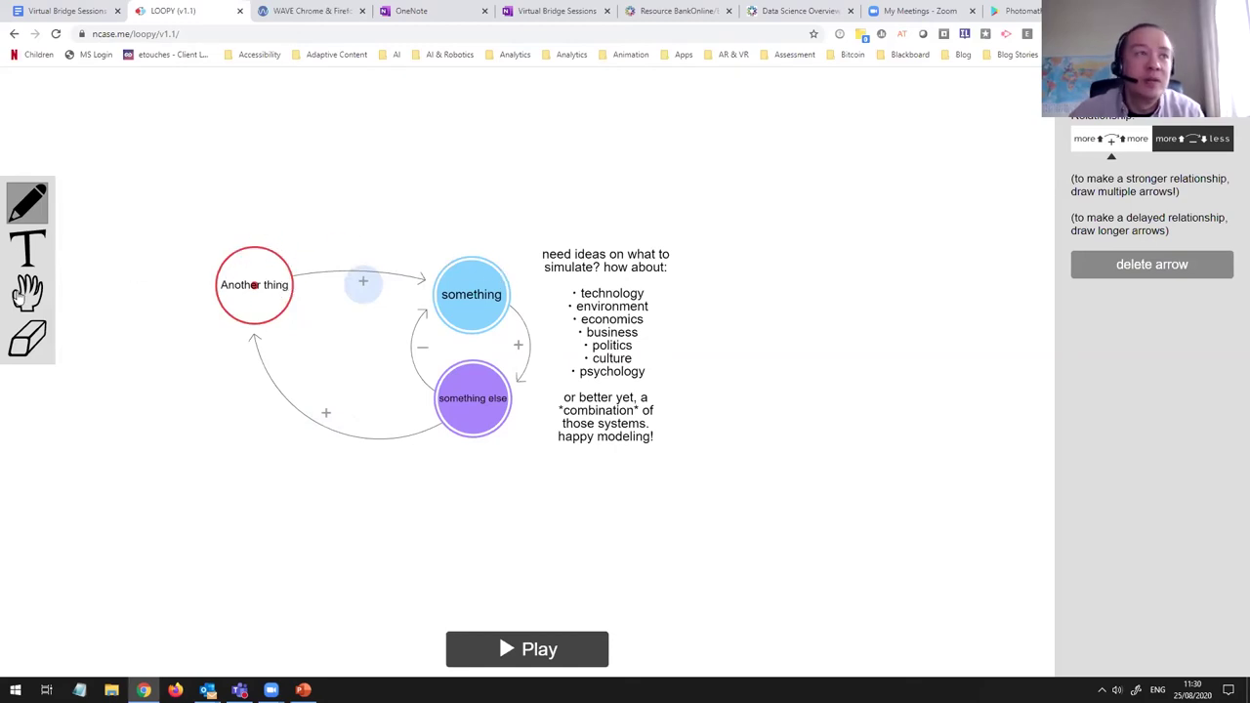
Step: Stretch the "Another thing" to "something" arrow into a long arc, shorten the "something else" to "Another thing" arrow, and play and stop the simulation
left_click(21, 298)
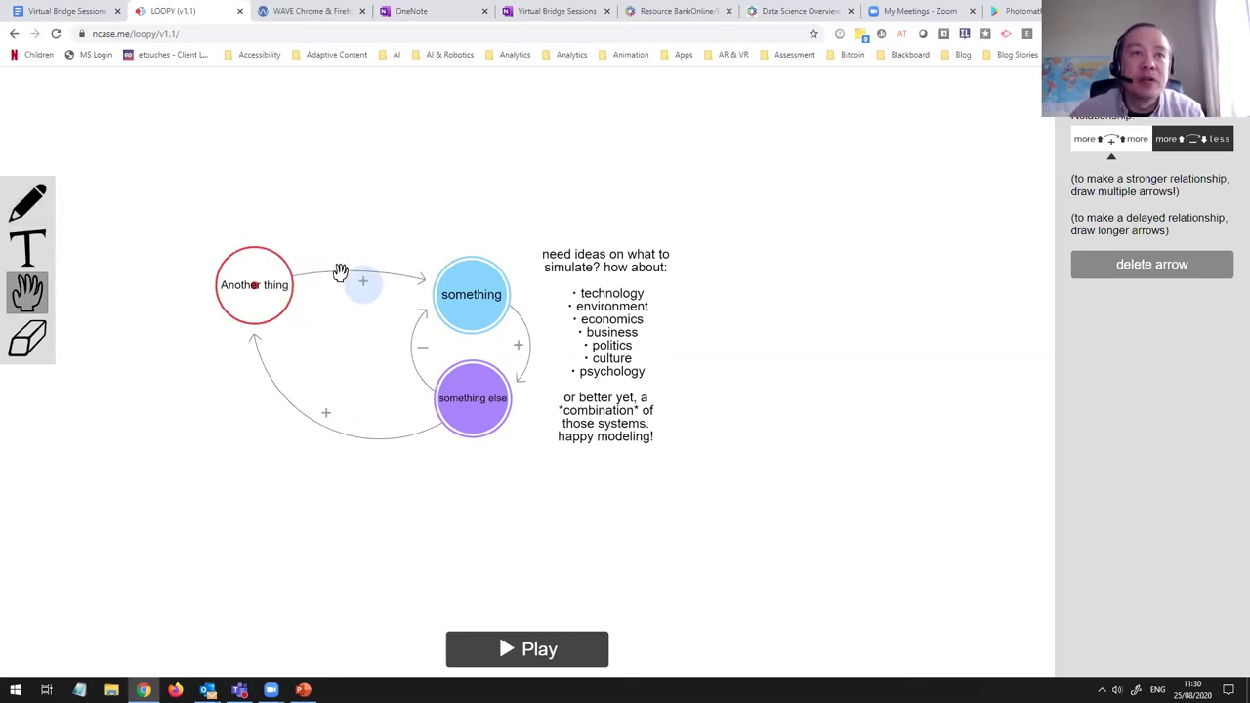
left_click_drag(342, 273, 474, 137)
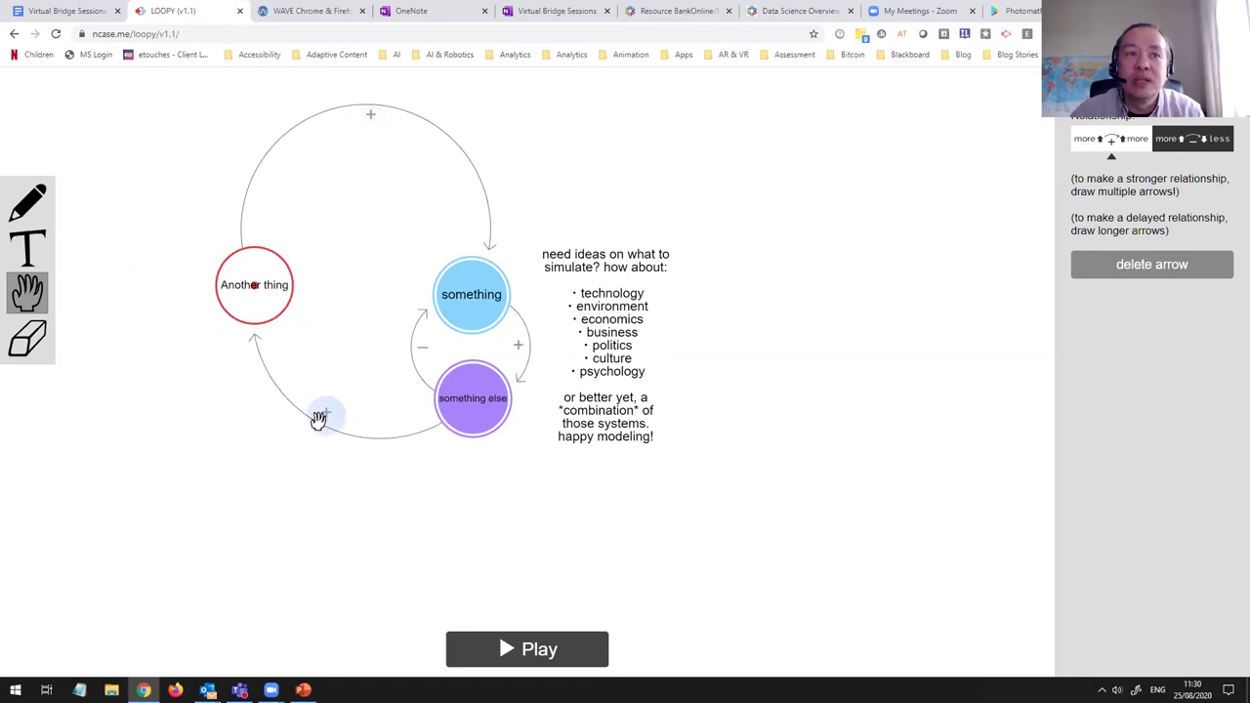
left_click_drag(318, 416, 342, 364)
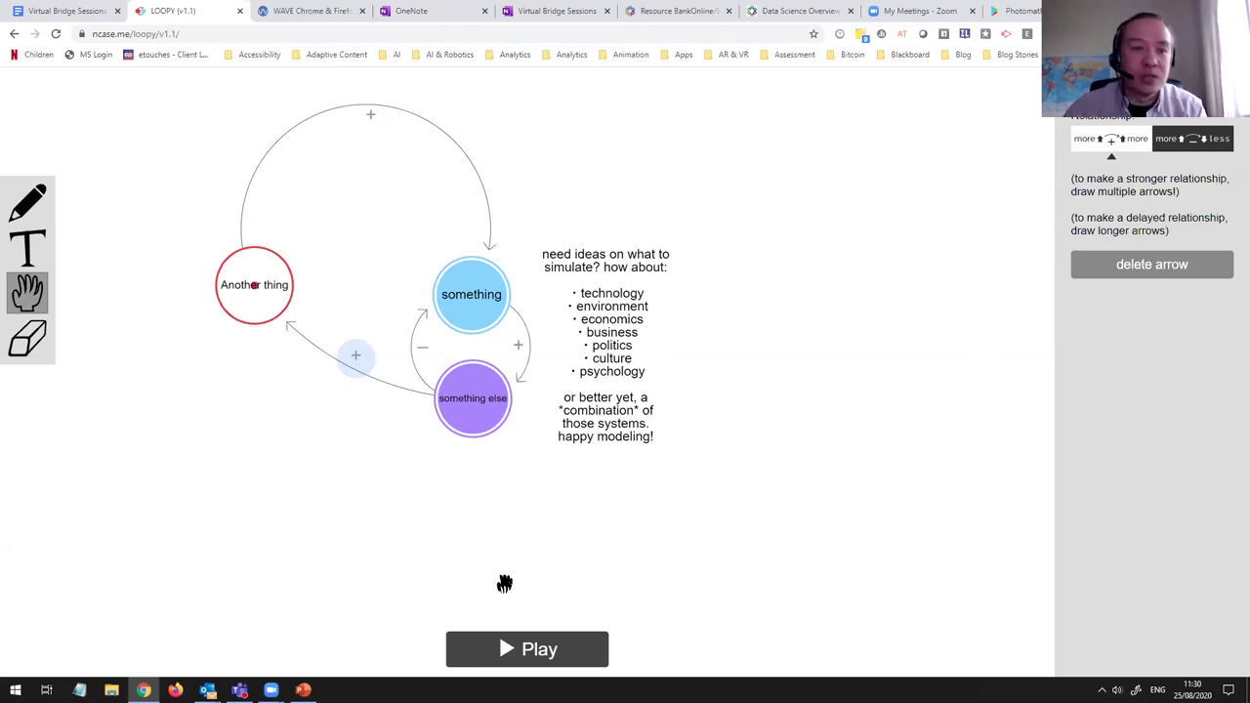
left_click(510, 648)
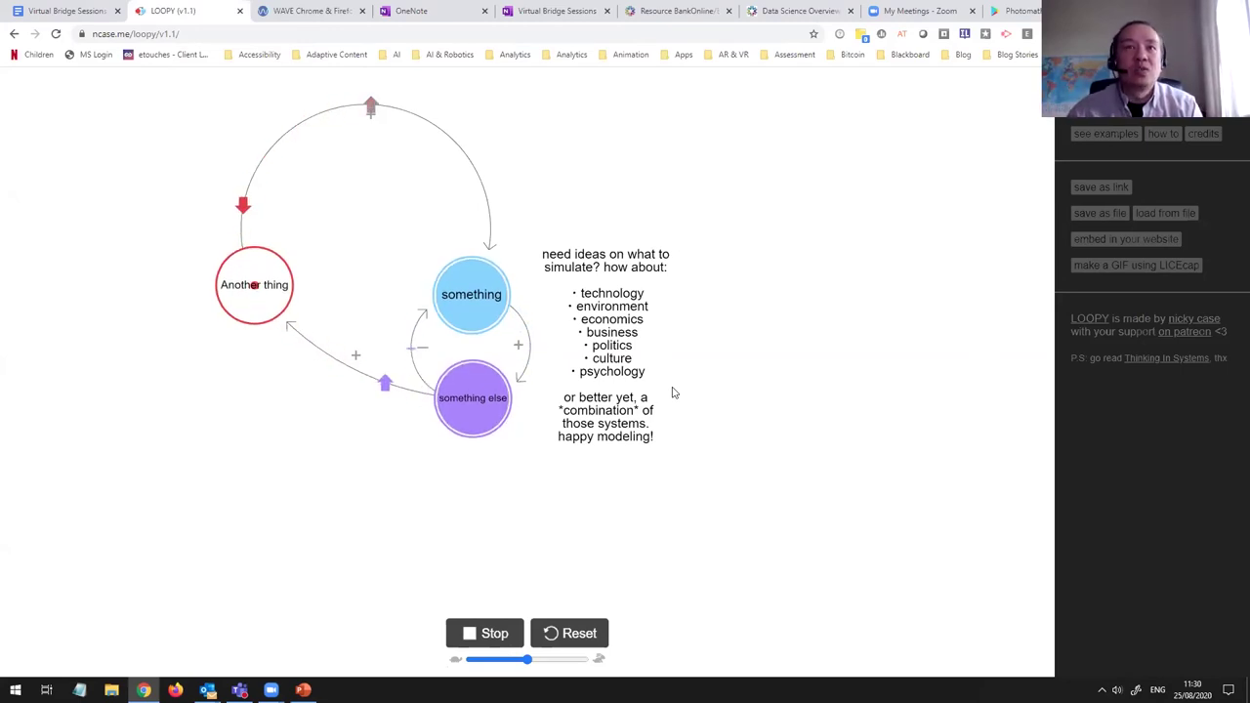
left_click(487, 633)
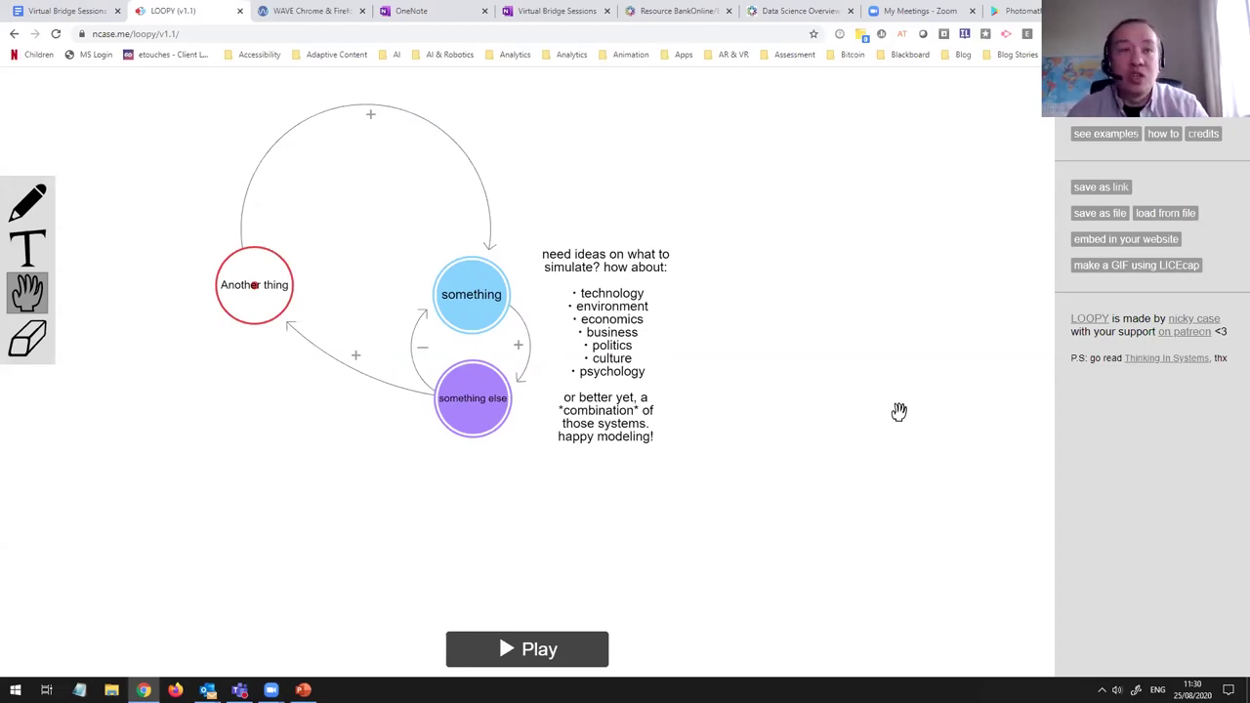
Step: Load the saved model "positive progress.loopy" from the Desktop
left_click(1169, 217)
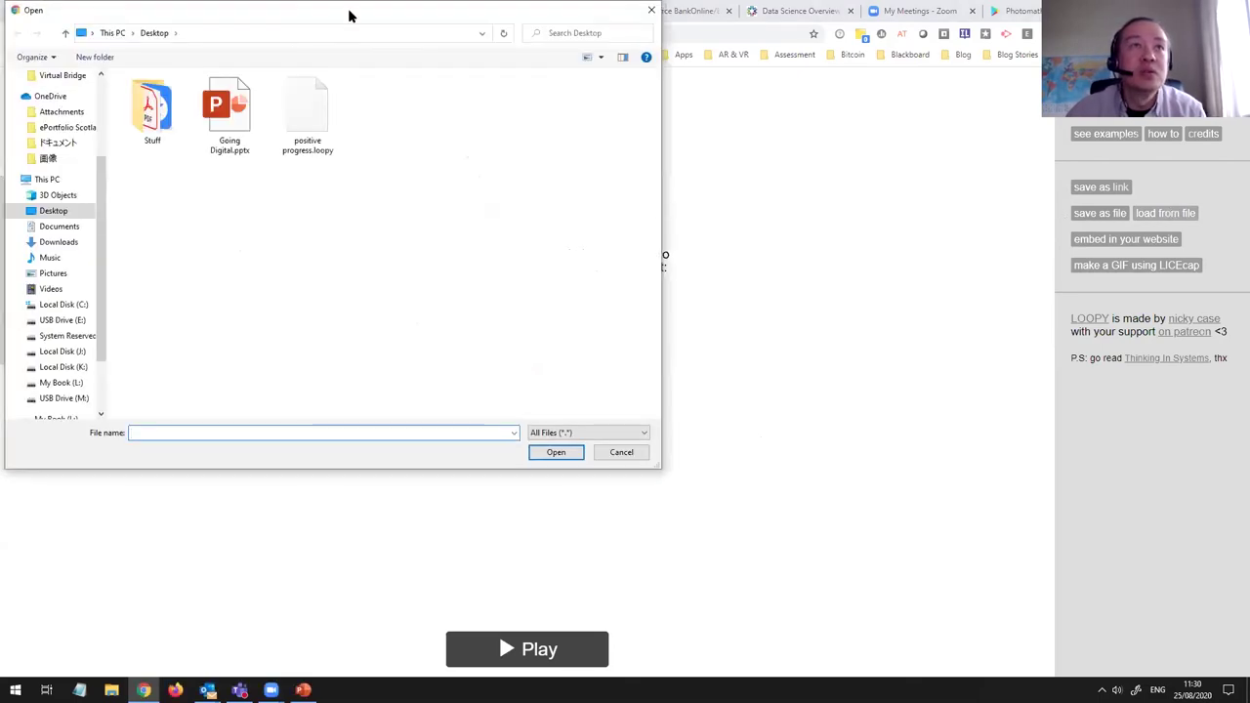
left_click_drag(349, 16, 590, 143)
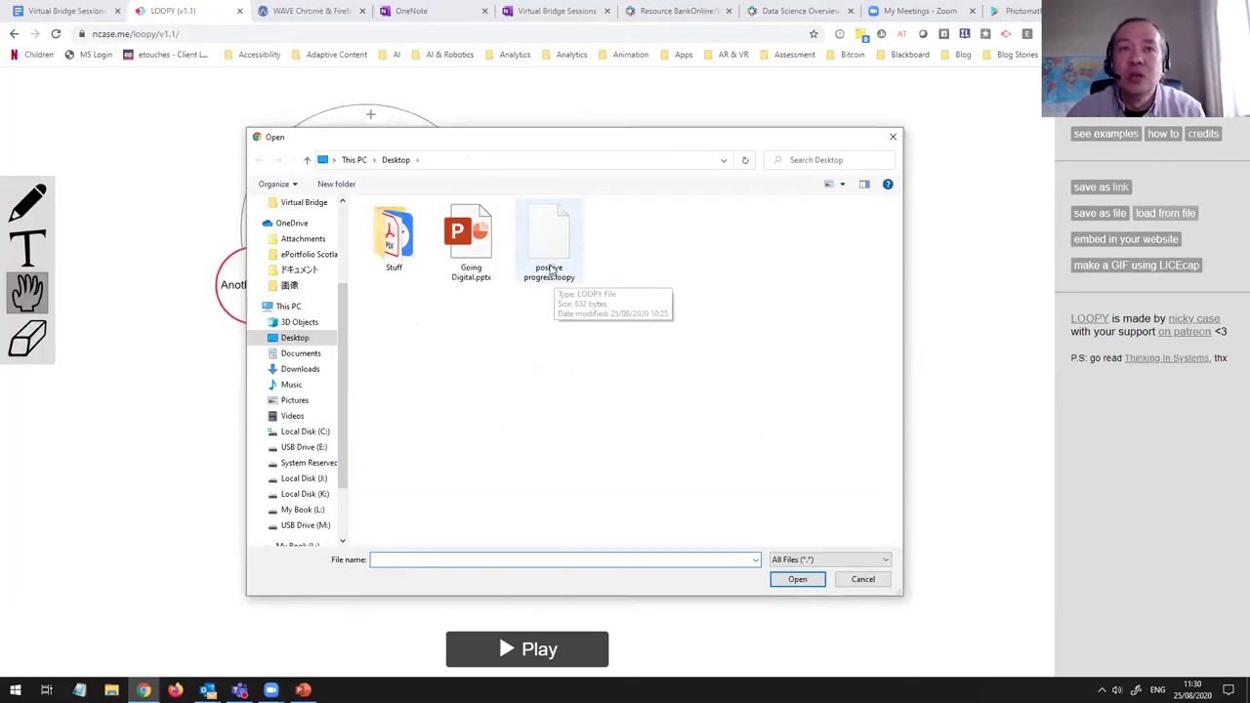
double_click(548, 277)
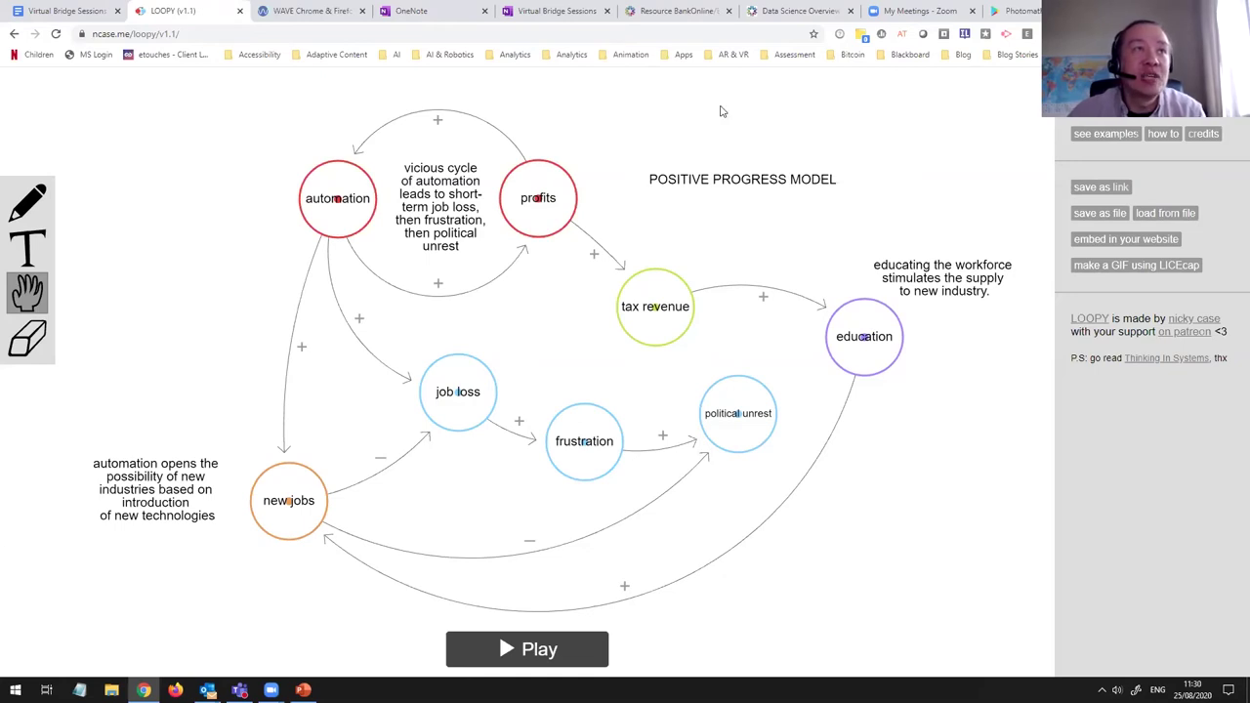
Step: Return to the LOOPY introduction page and open the "automation & job loss" example
key("F5")
left_click(687, 107)
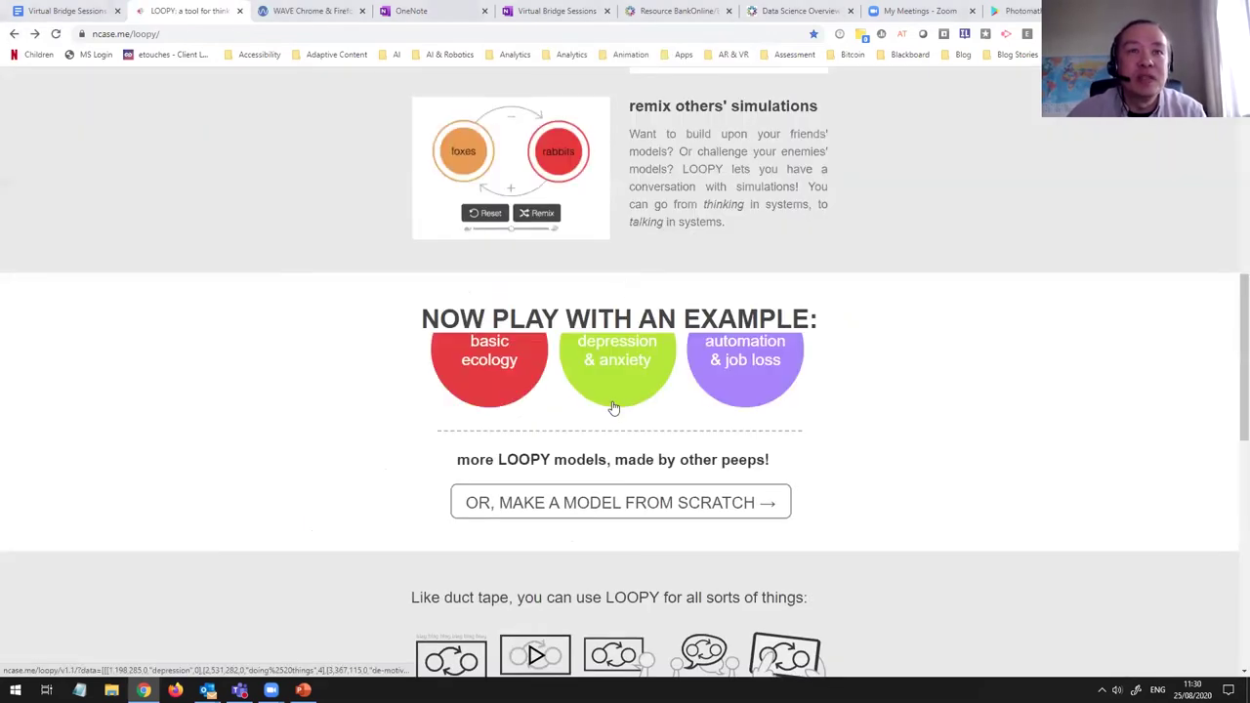
left_click(732, 413)
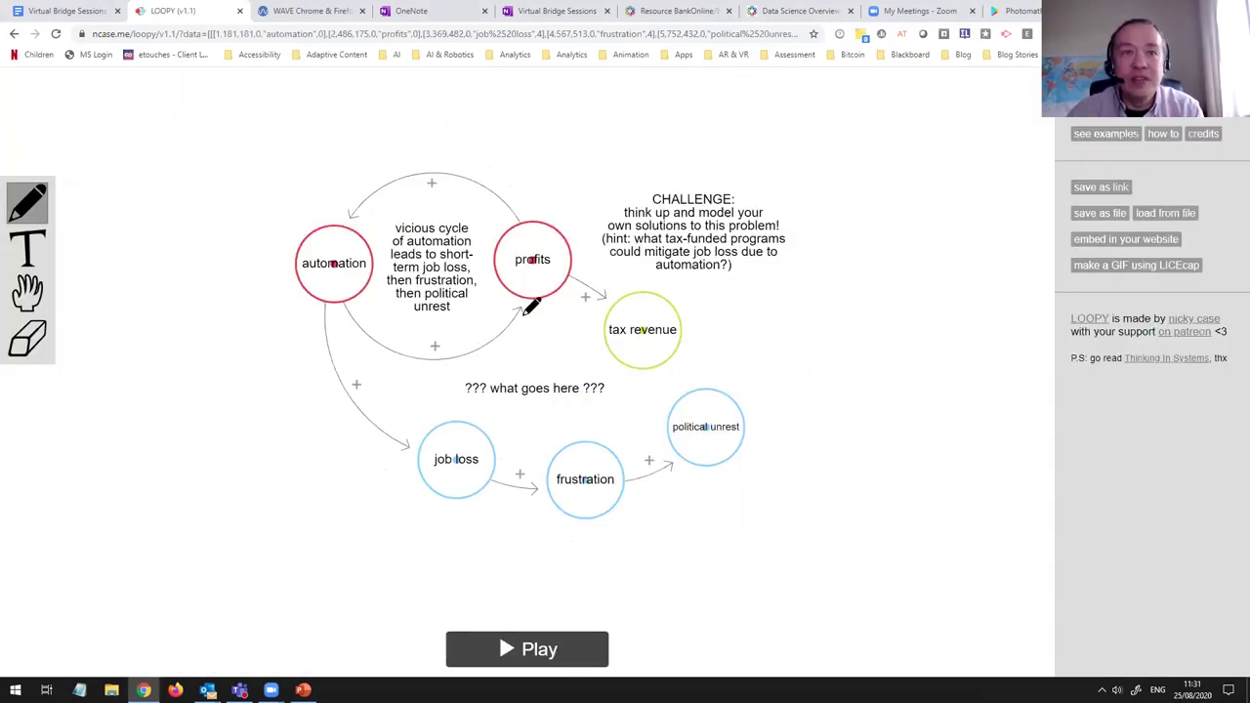
Step: Play the example simulation, increase "profits" to set it in motion, and stop it
left_click(509, 648)
left_click(536, 244)
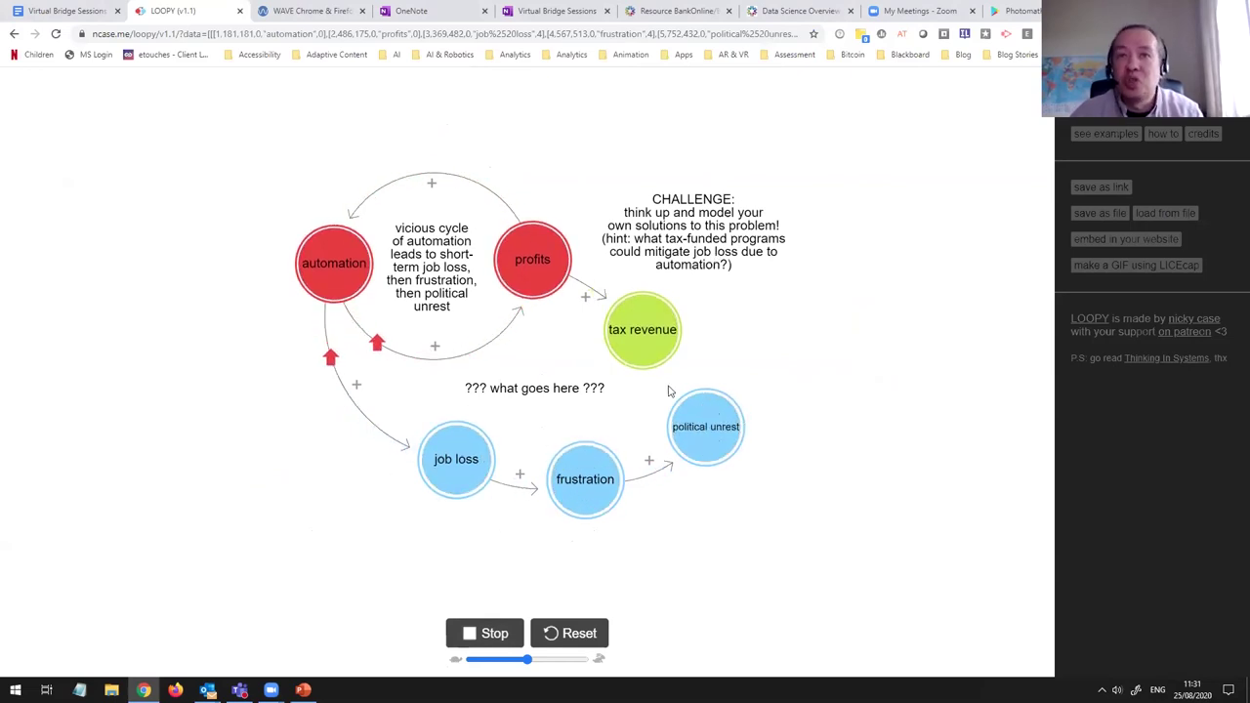
left_click(485, 632)
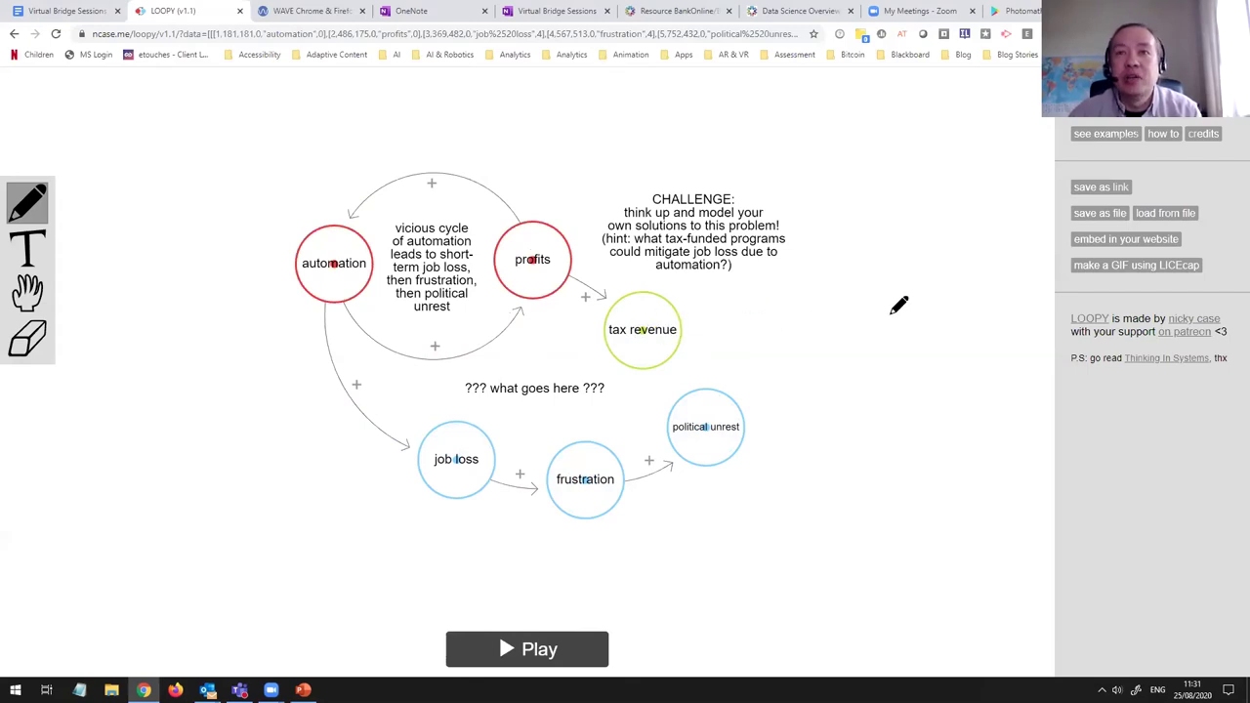
Step: Draw a purple node named "Education" with the smallest start amount, and link "tax revenue" to it with a positive arrow
mouse_move(877, 284)
left_mouse_down()
mouse_move(809, 315)
mouse_move(898, 290)
mouse_move(879, 285)
left_mouse_up()
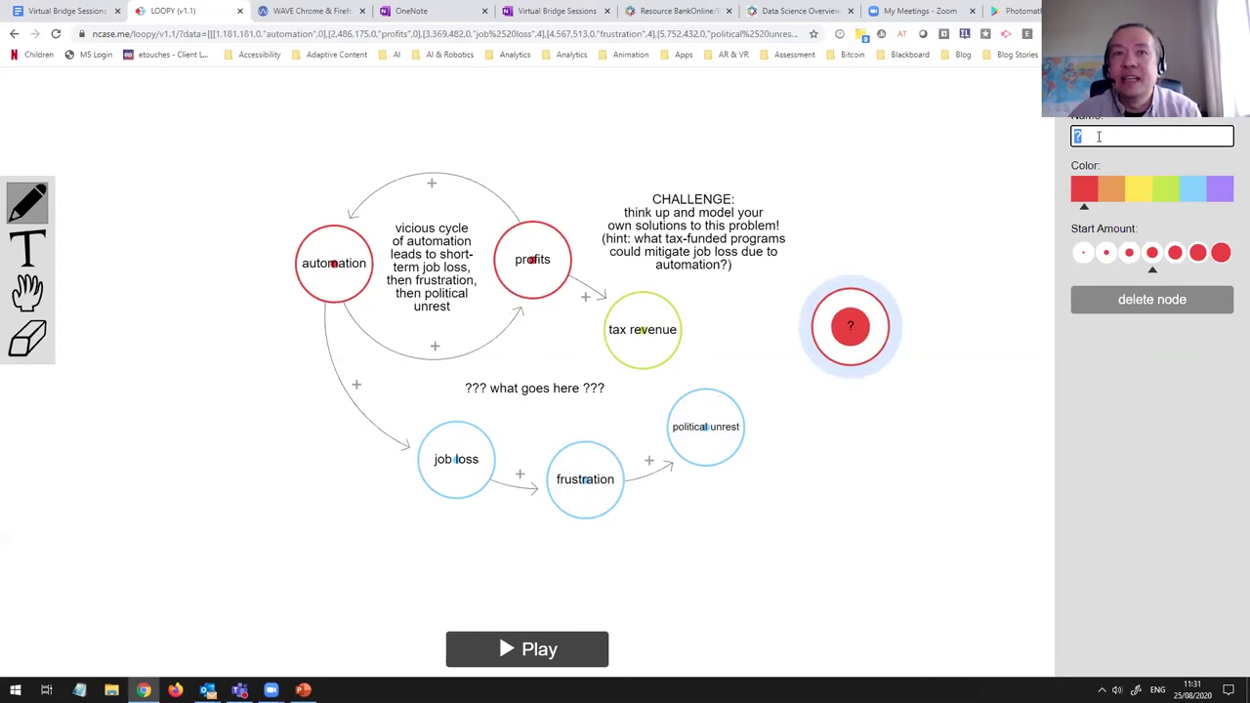
type("Ed")
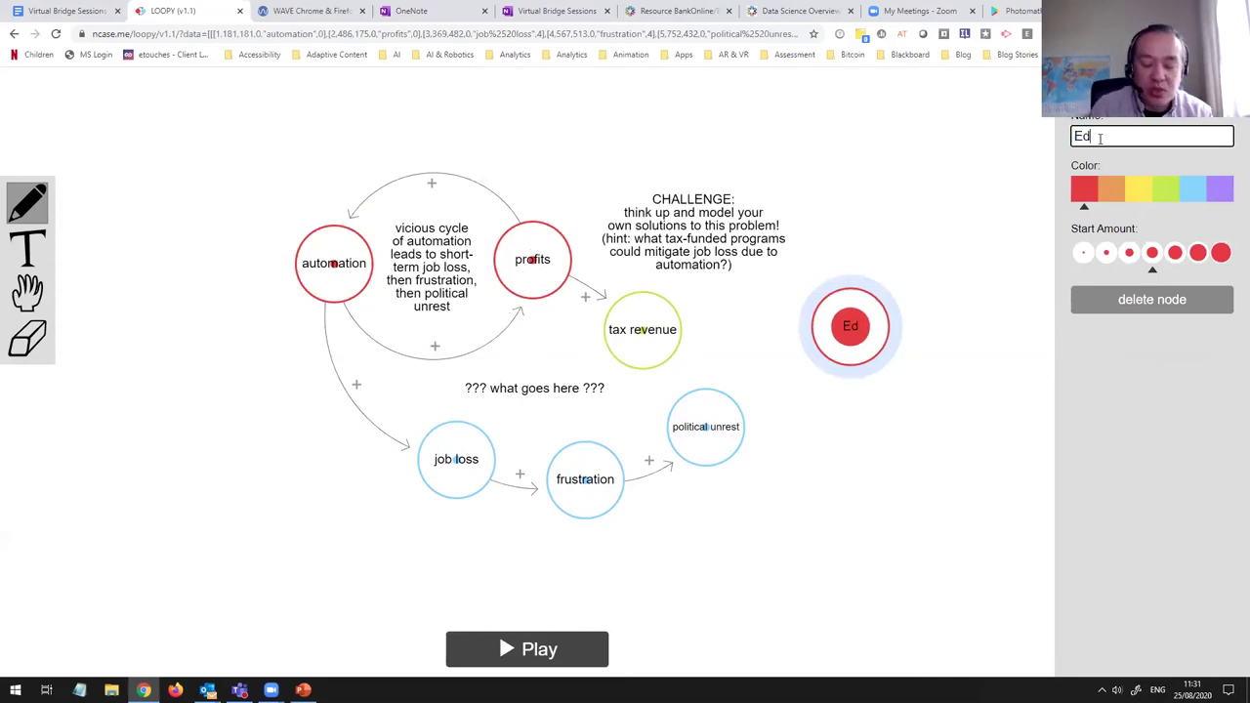
type("ucation")
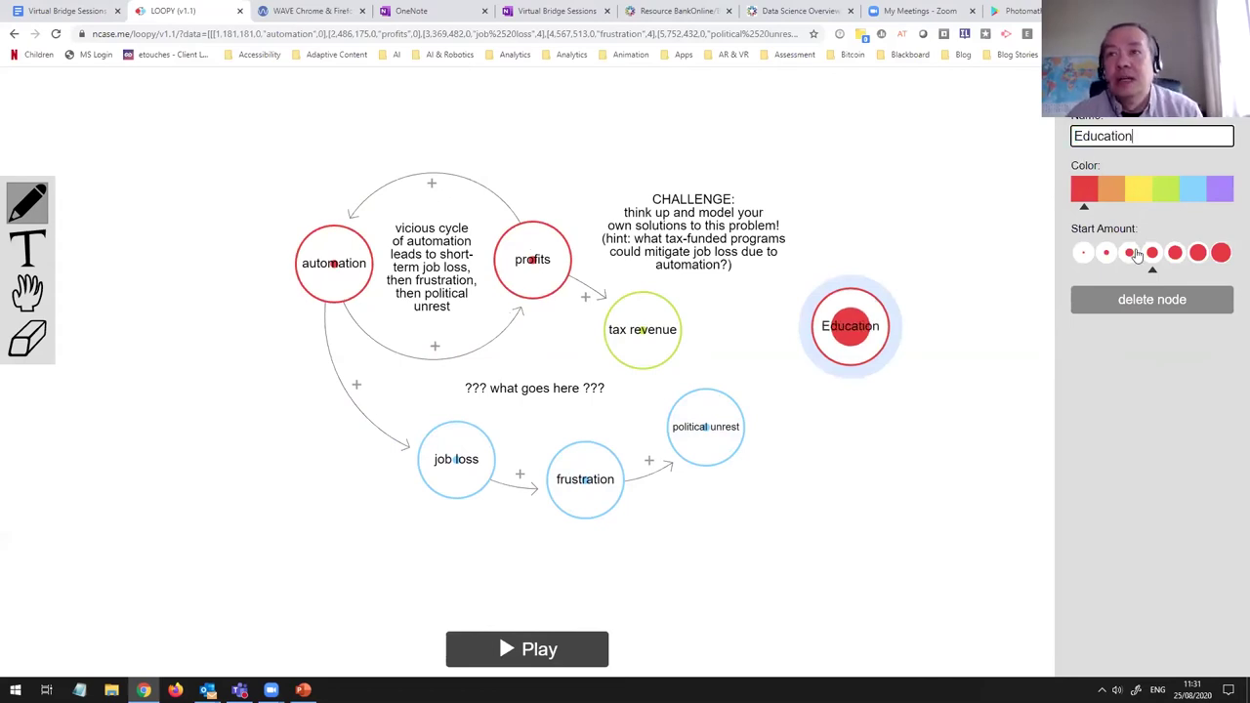
left_click(1083, 254)
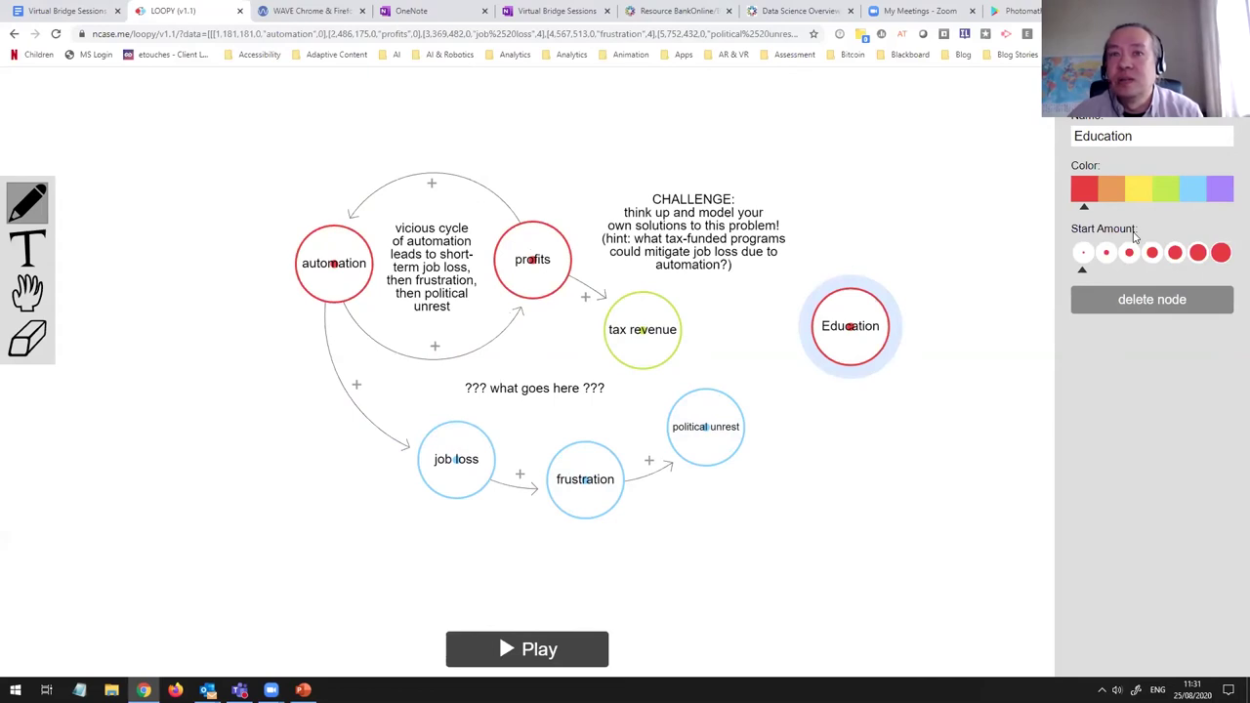
left_click(1220, 189)
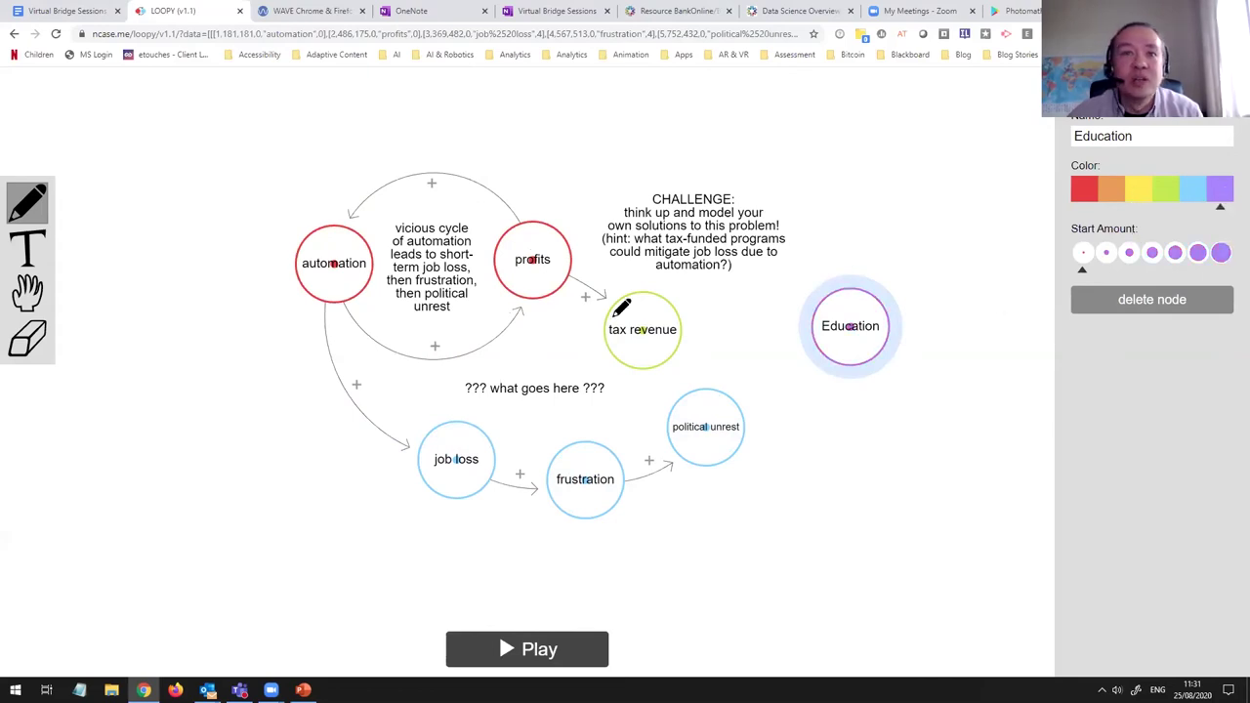
mouse_move(615, 314)
left_mouse_down()
mouse_move(806, 270)
mouse_move(846, 293)
left_mouse_up()
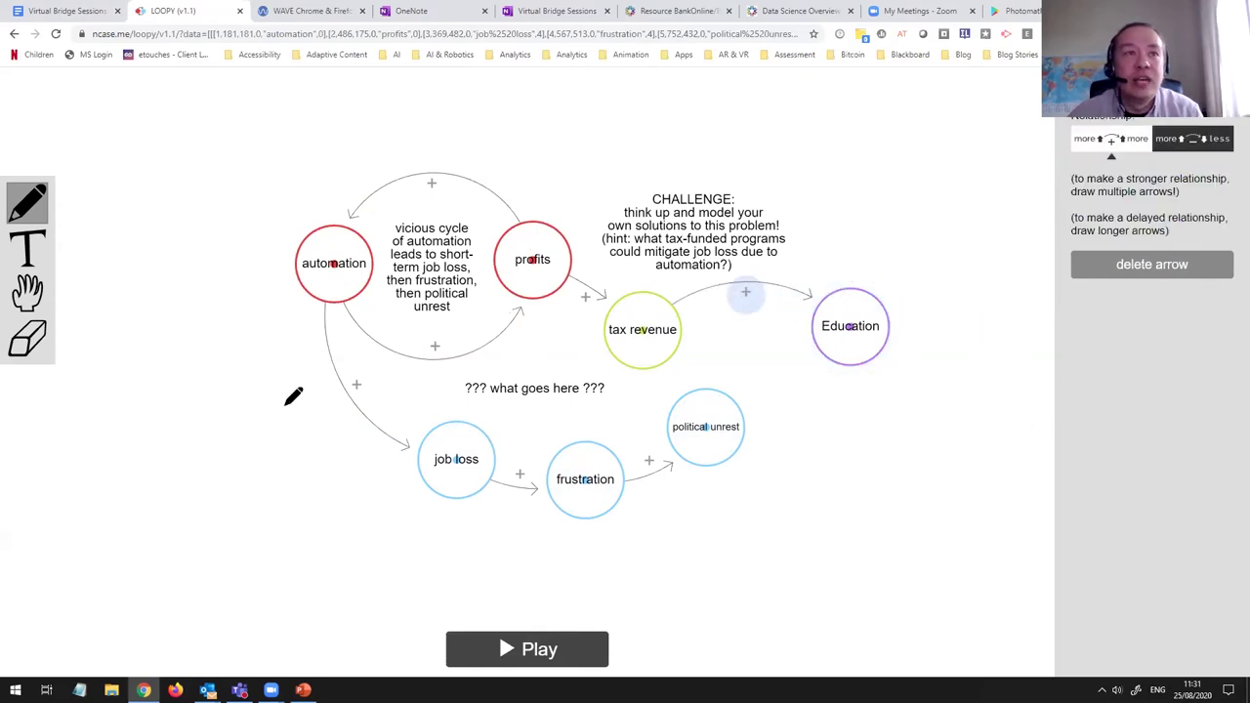
Step: Draw another node beside "job loss", below "automation", and name it "New jobs"
mouse_move(257, 357)
left_mouse_down()
mouse_move(279, 433)
mouse_move(200, 371)
left_mouse_up()
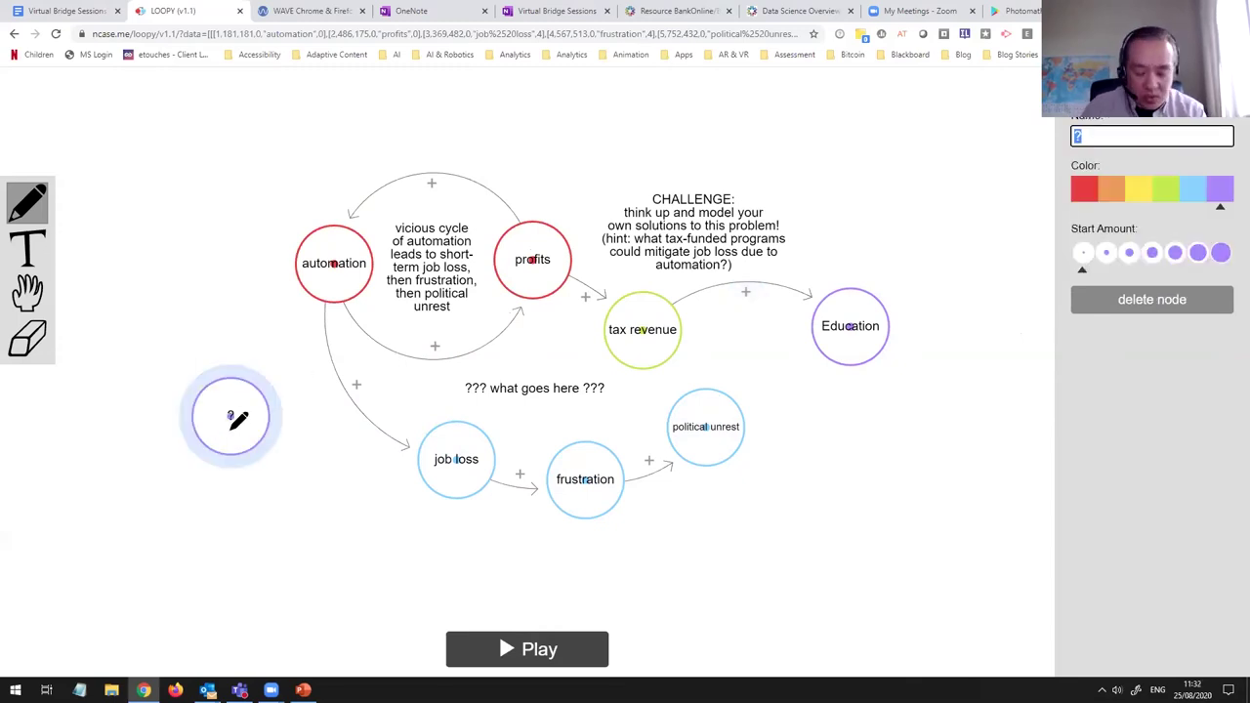
type("New j")
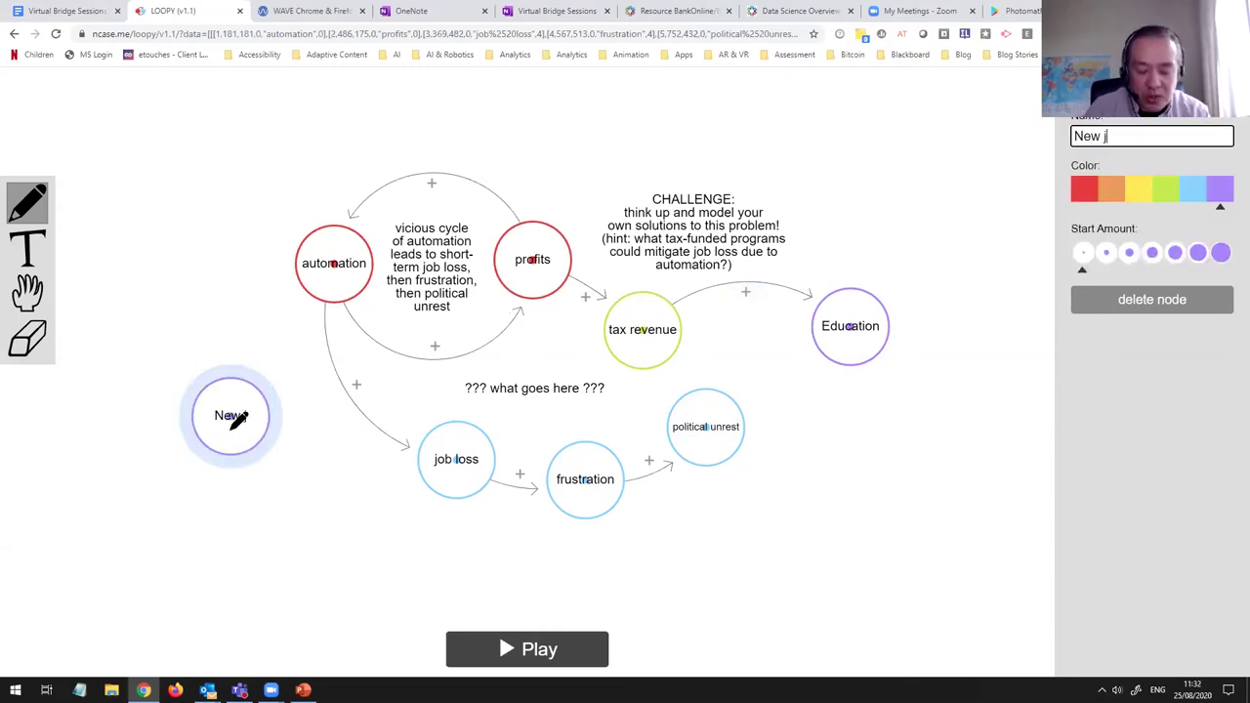
type("obs")
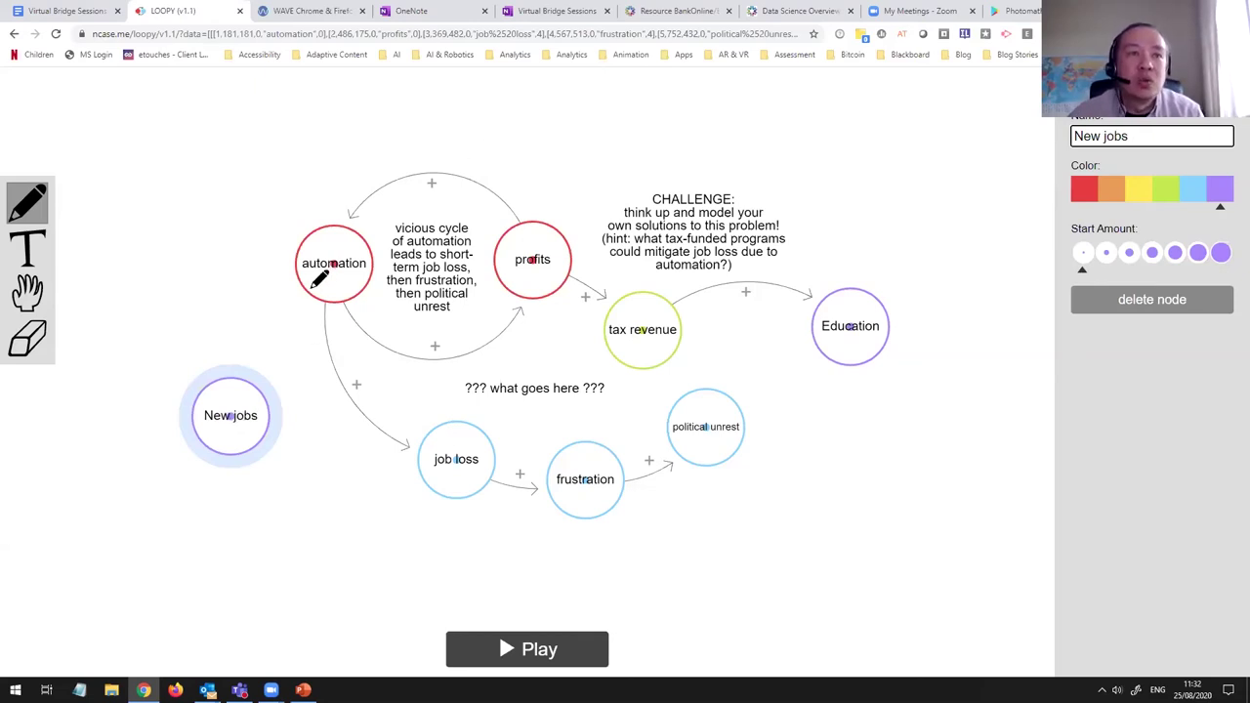
Step: Draw positive arrows from "automation" and "Education" to "New jobs" and a negative one from "New jobs" to "job loss", and play and stop the simulation
mouse_move(315, 283)
left_mouse_down()
mouse_move(260, 313)
mouse_move(231, 383)
left_mouse_up()
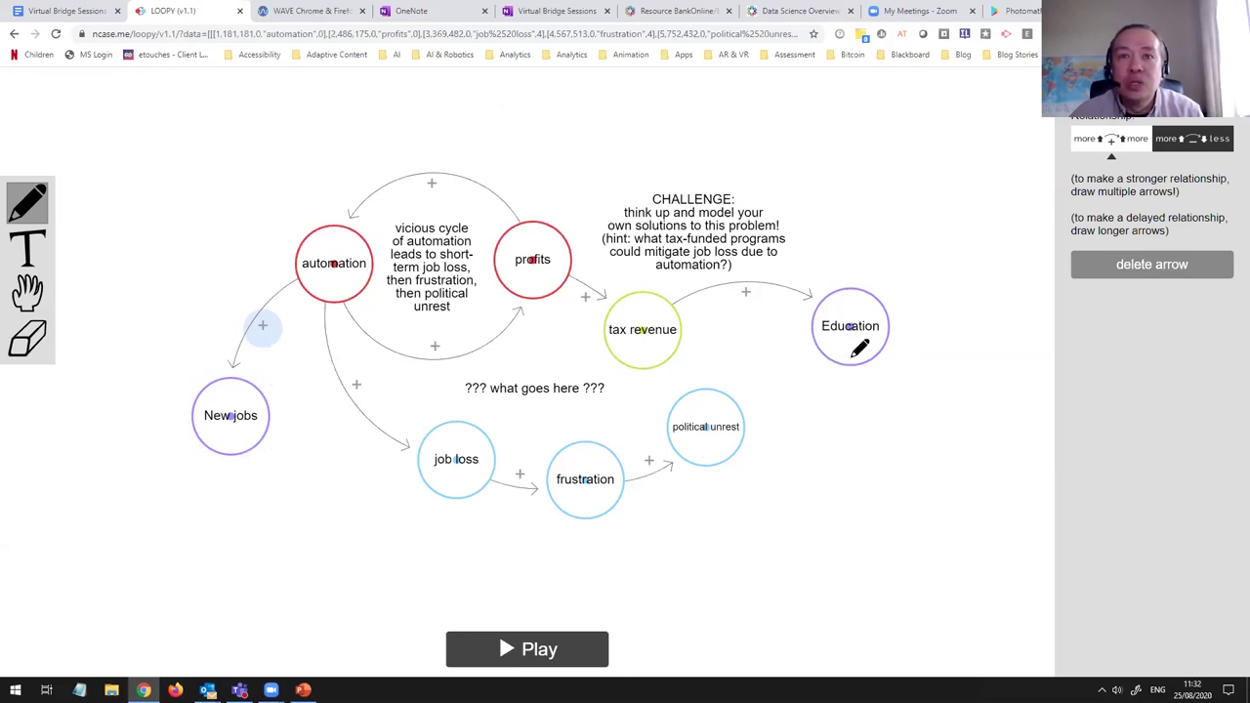
mouse_move(851, 359)
left_mouse_down()
mouse_move(599, 599)
mouse_move(223, 511)
mouse_move(222, 443)
mouse_move(354, 470)
mouse_move(459, 461)
left_mouse_up()
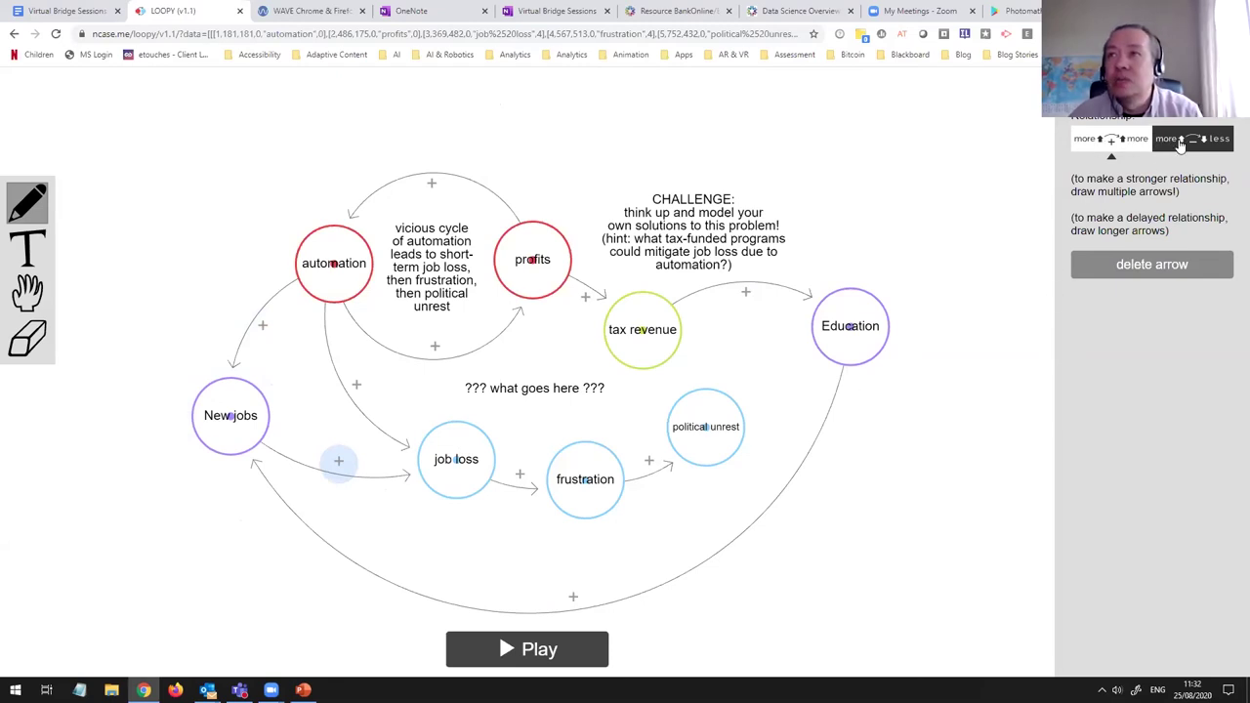
left_click(517, 649)
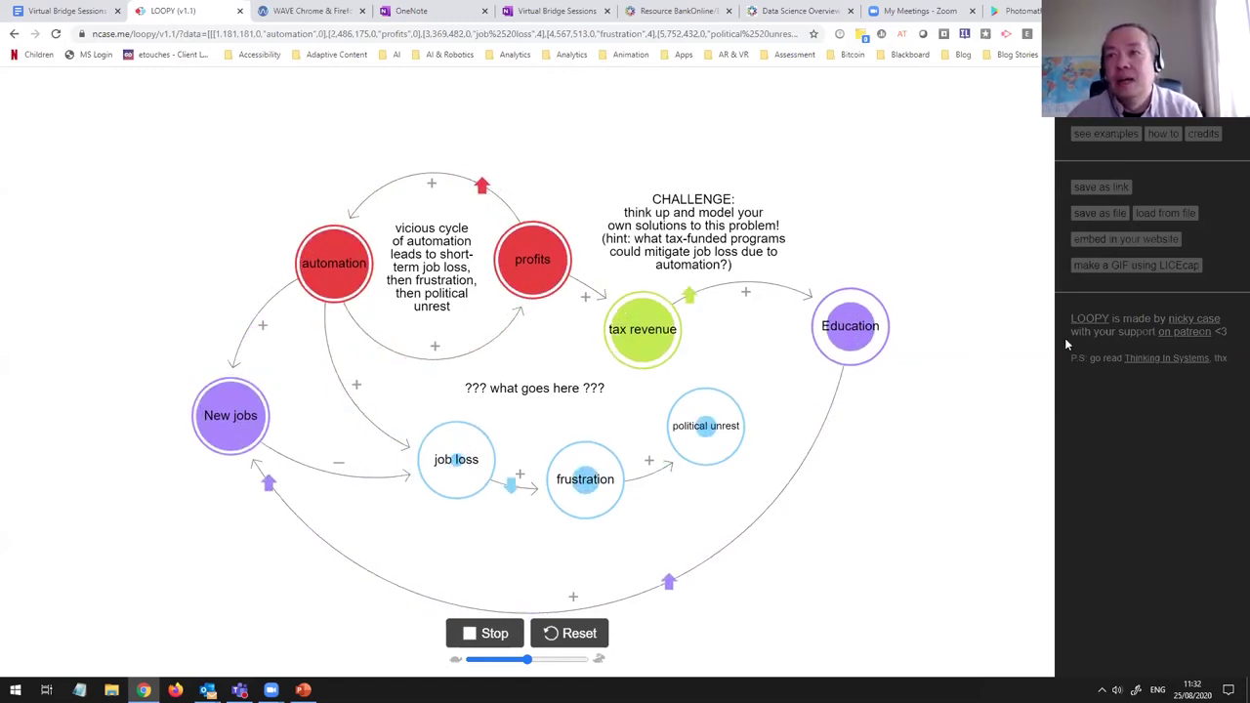
left_click(491, 632)
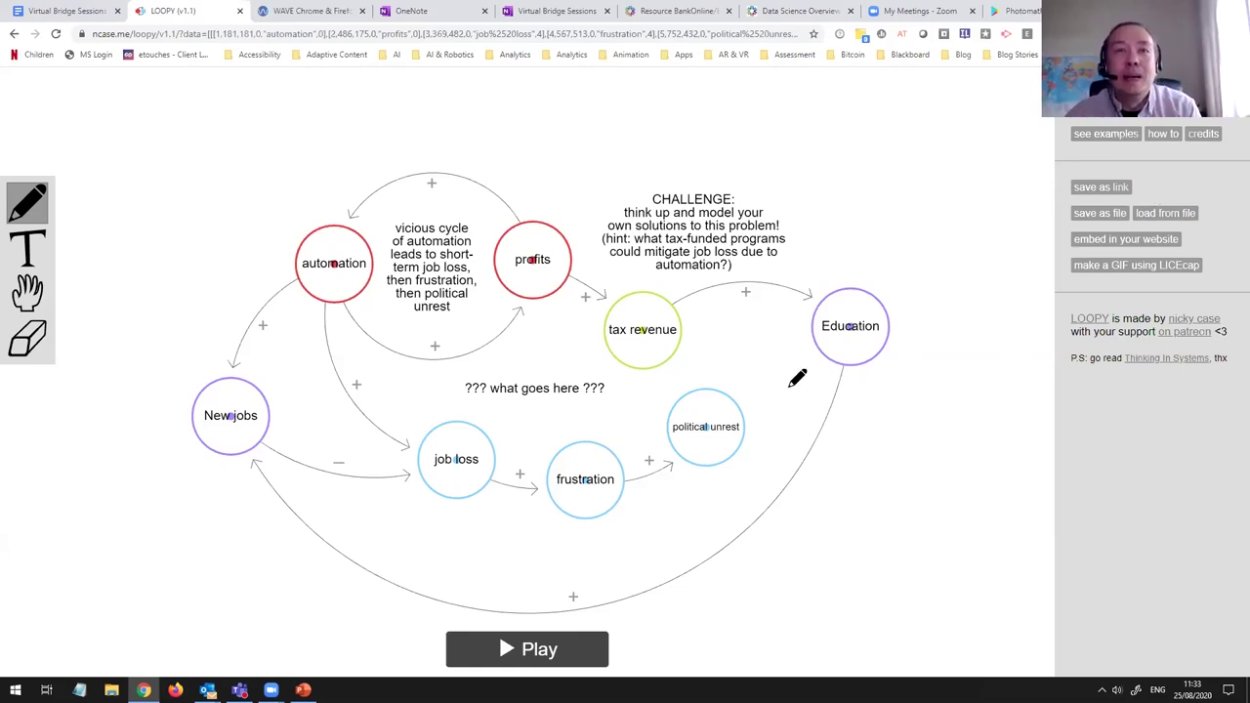
Step: Add a text label above "automation" reading "This is text and it just goes on and on and on ...", with a line break after the first "and"
left_click(27, 252)
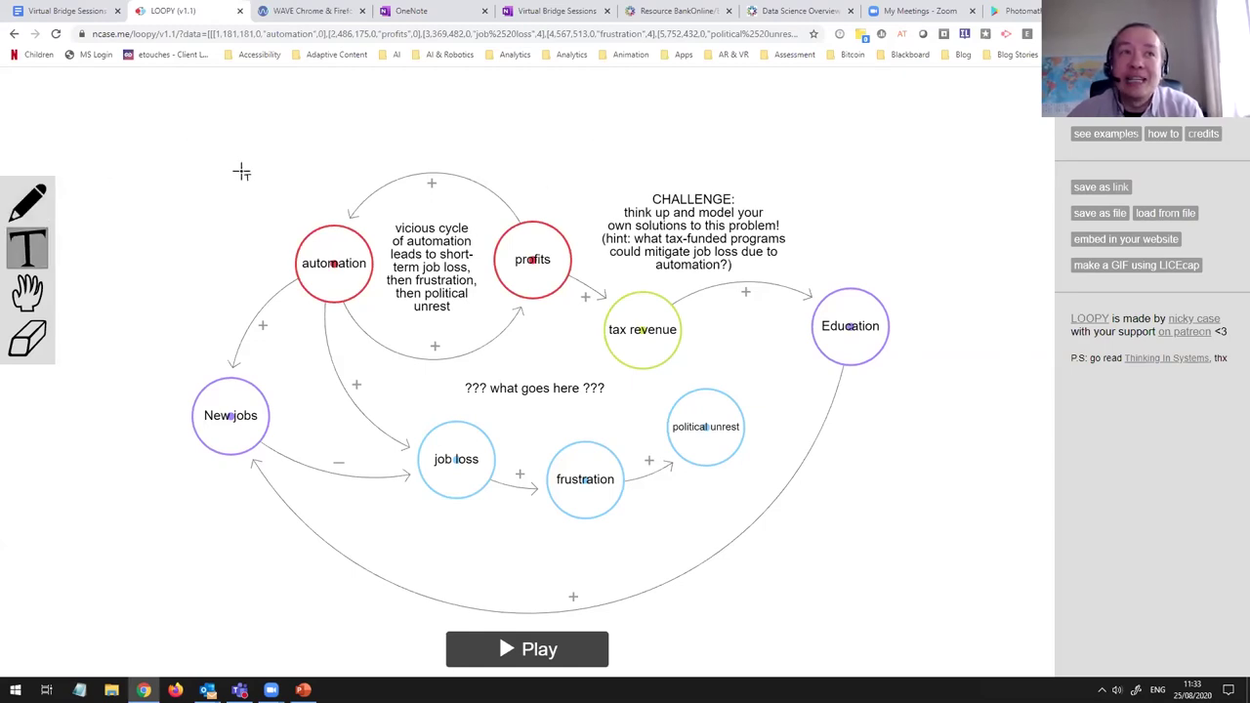
left_click(171, 150)
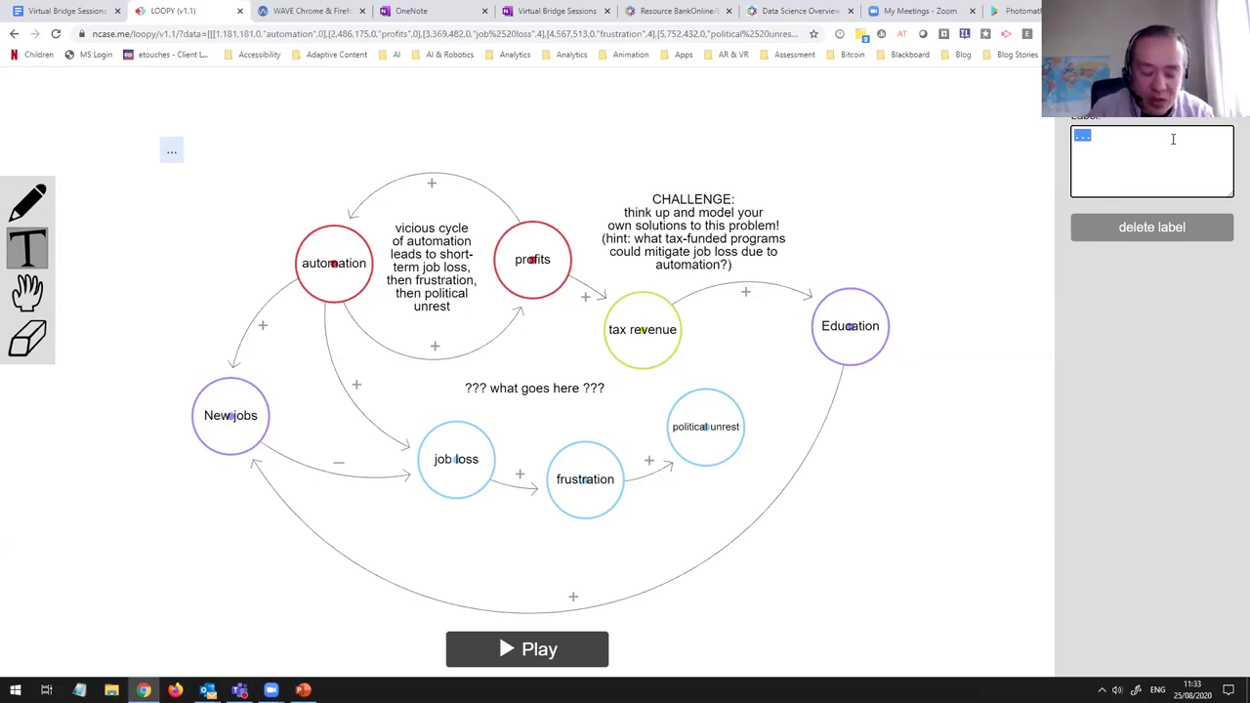
type("This is ")
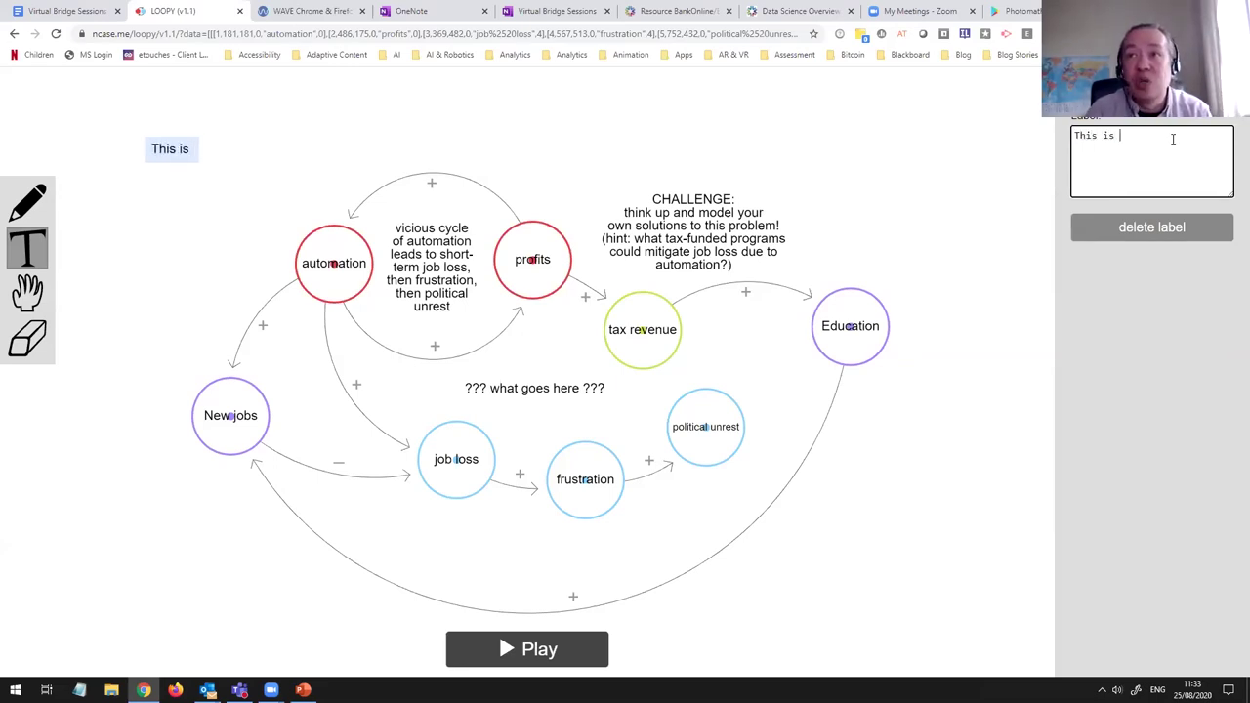
type("tex")
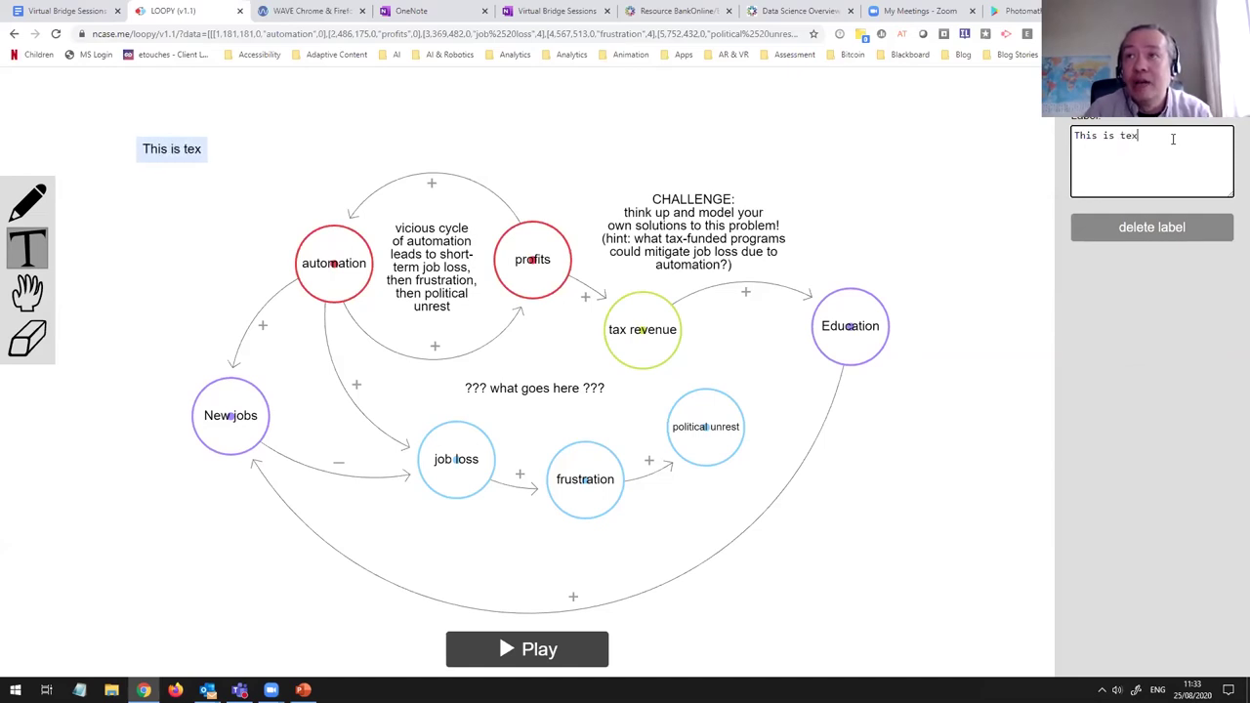
type("t and")
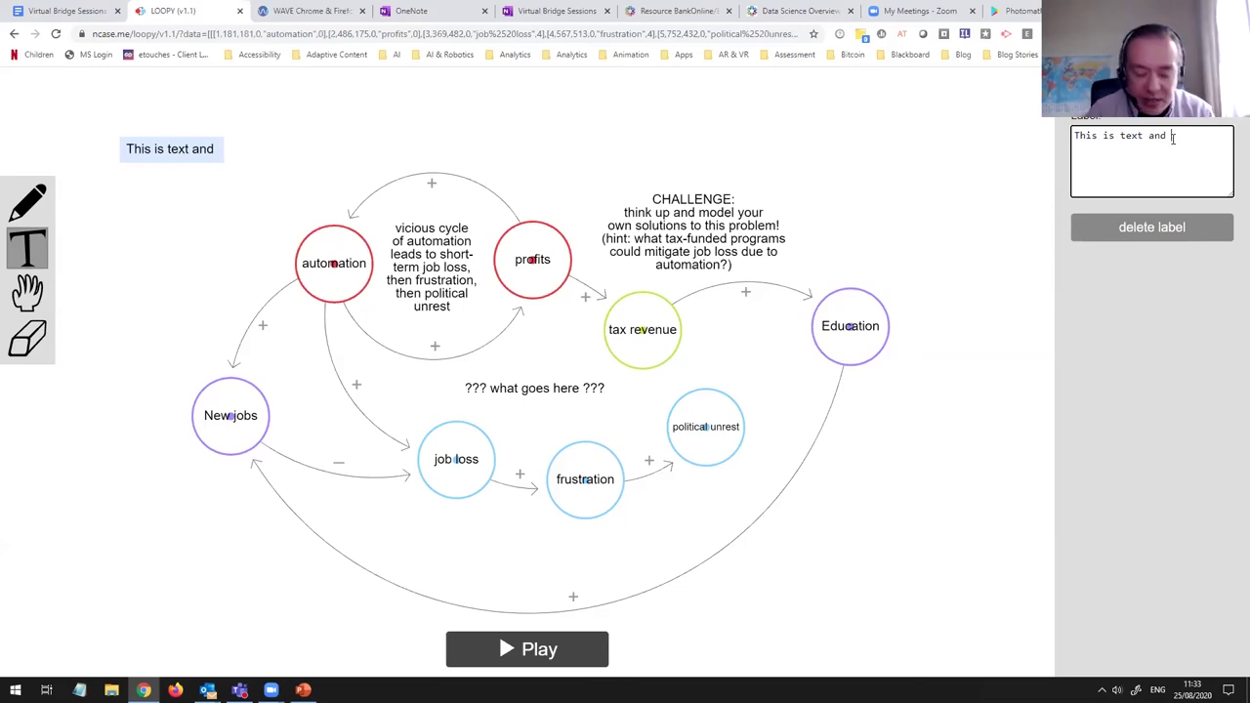
type("it")
key("BackSpace")
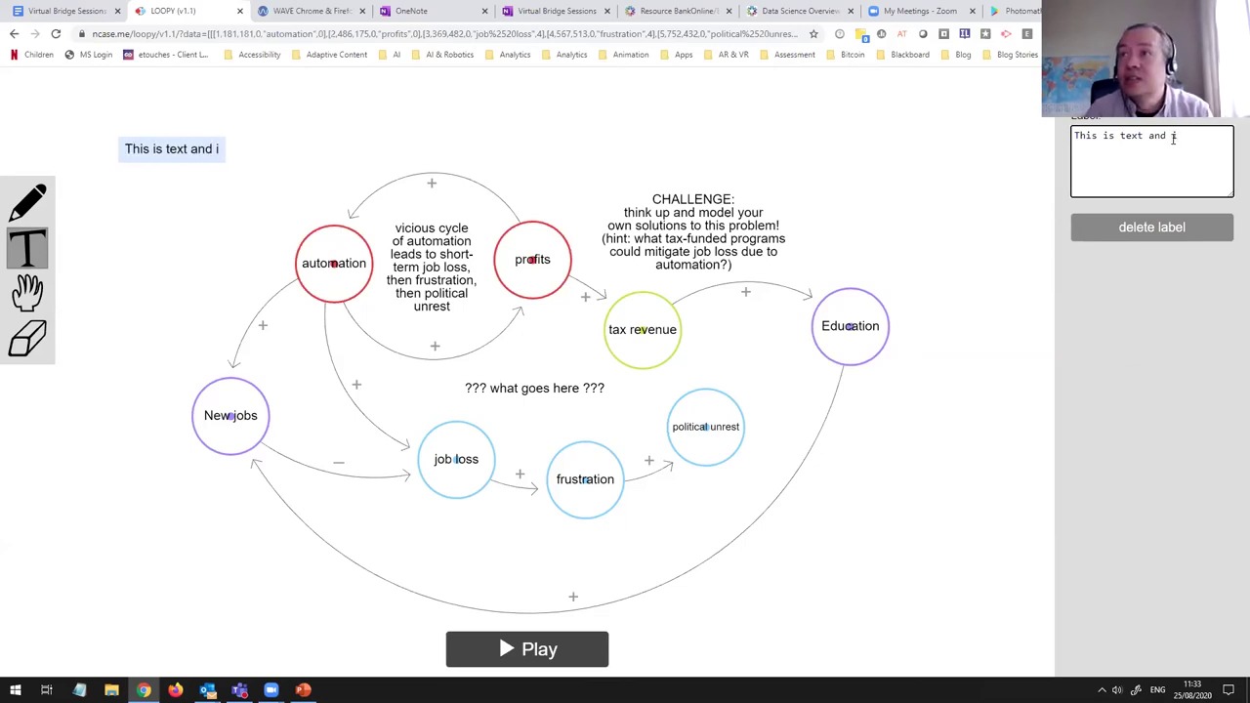
type("t just goes")
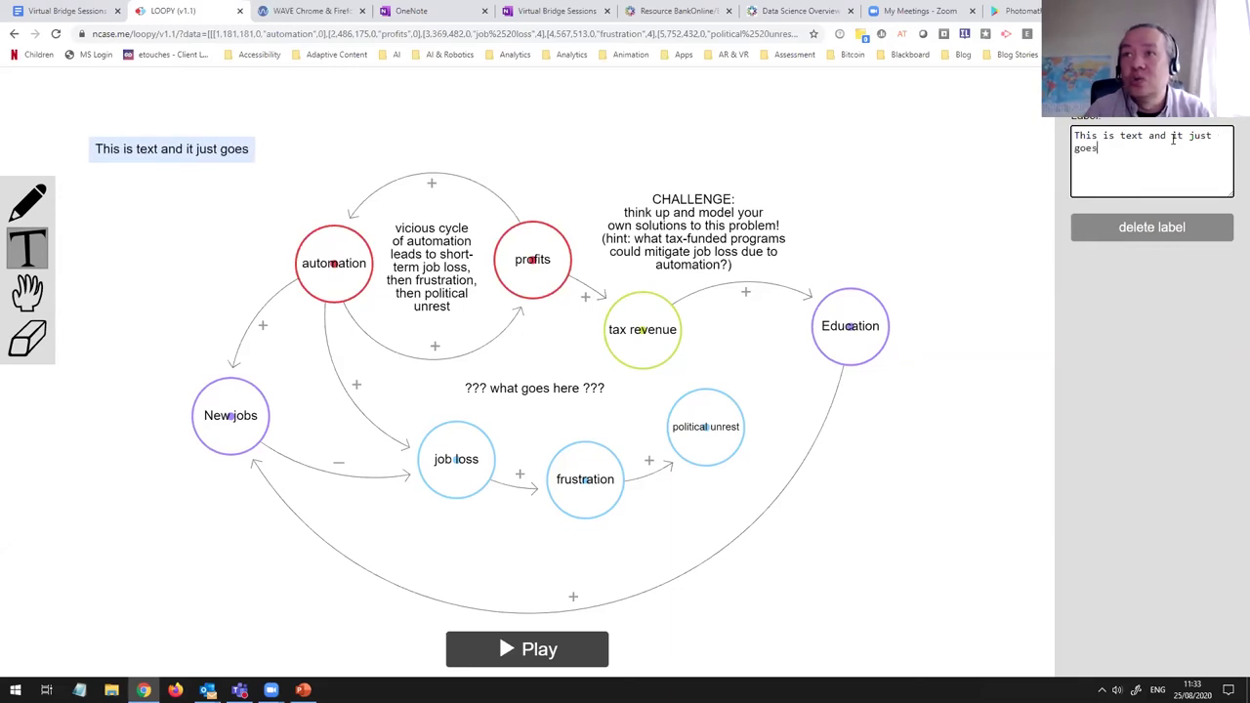
type(" on and on an")
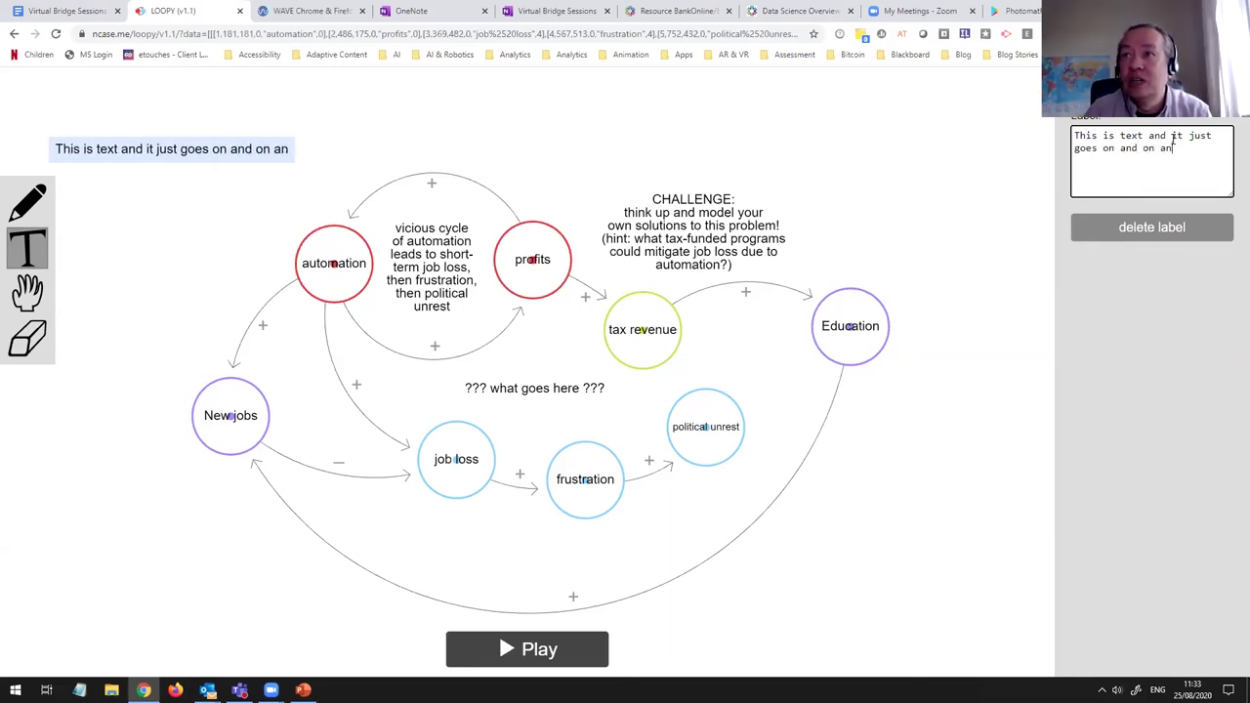
type("d on ...")
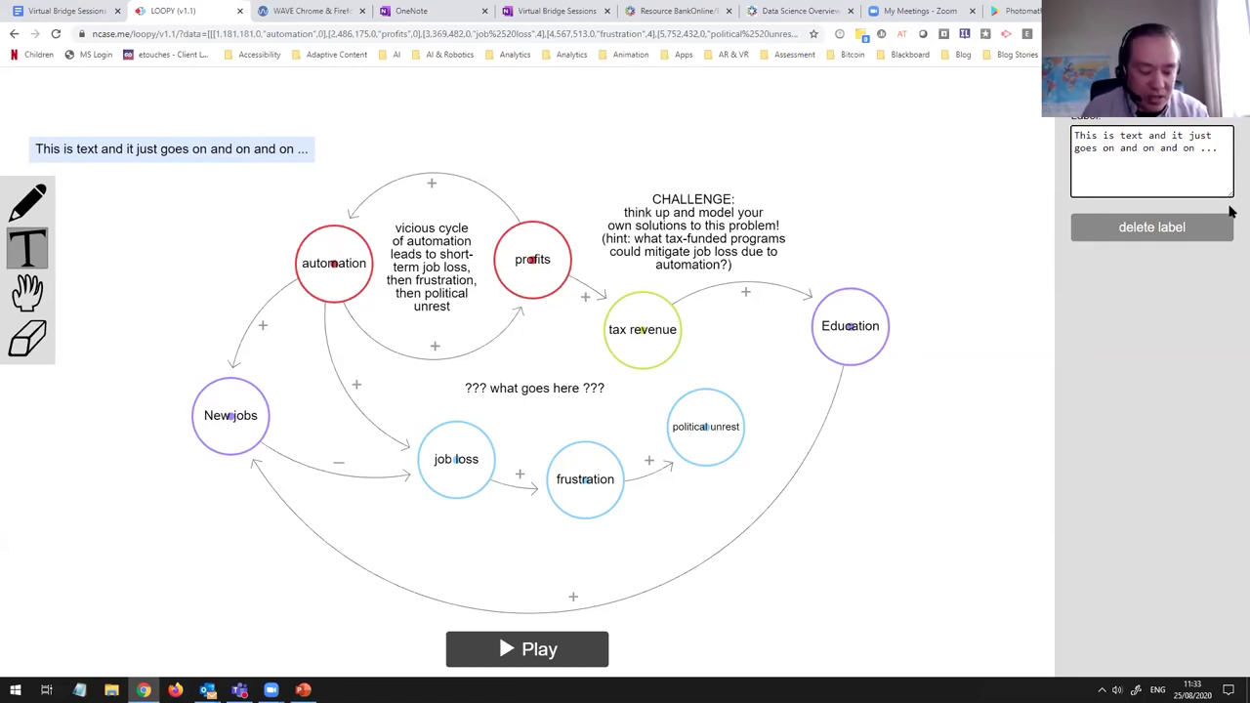
key("Return")
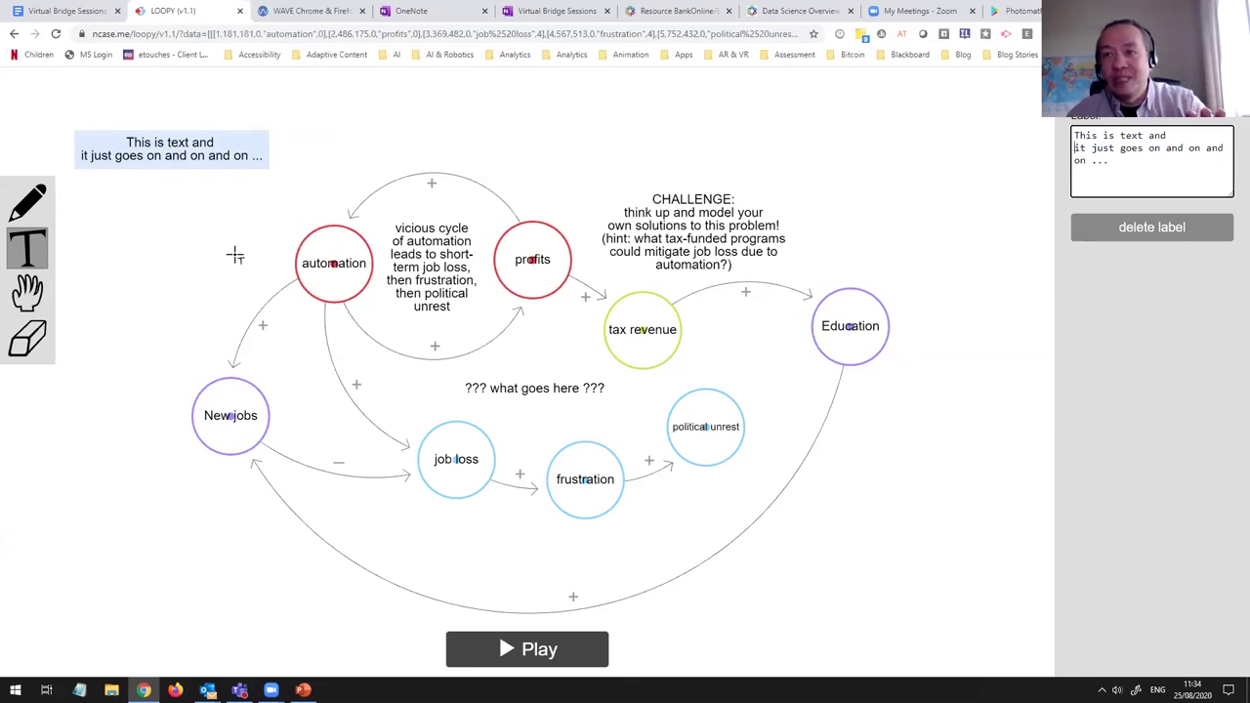
Step: Replace the text of the "??? what goes here ???" label with "TITLE HERE!"
left_click(525, 389)
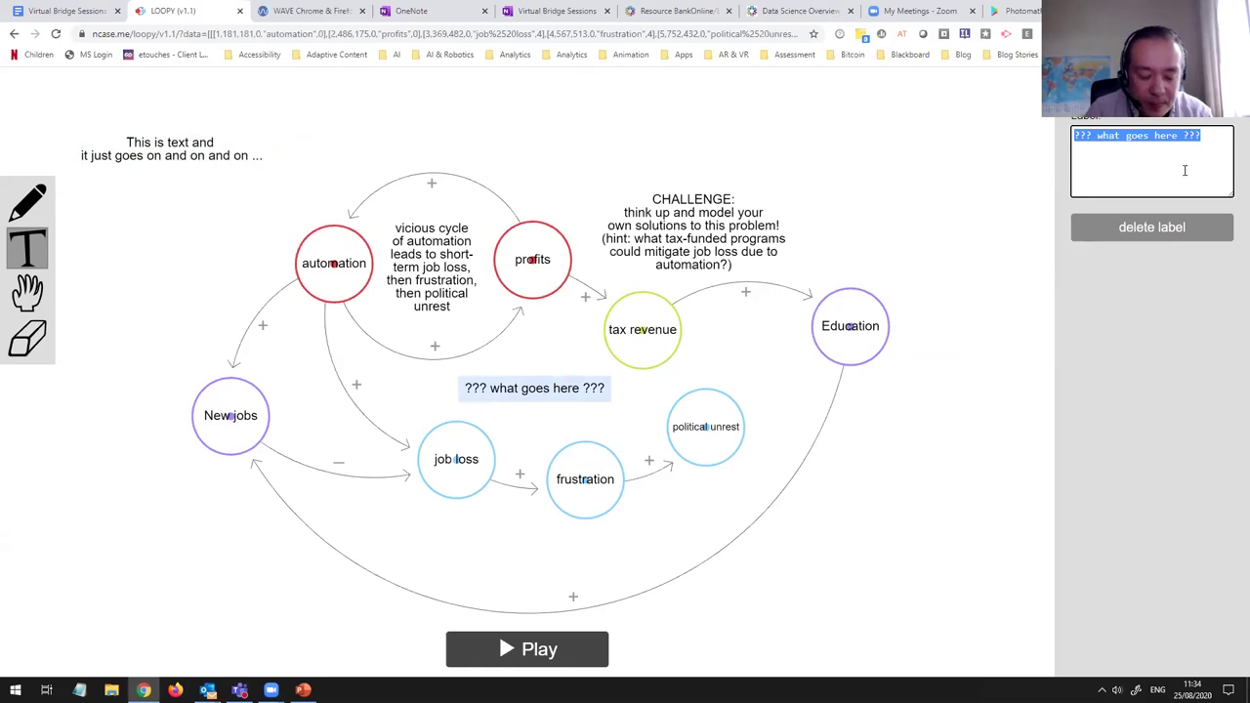
type("TITI")
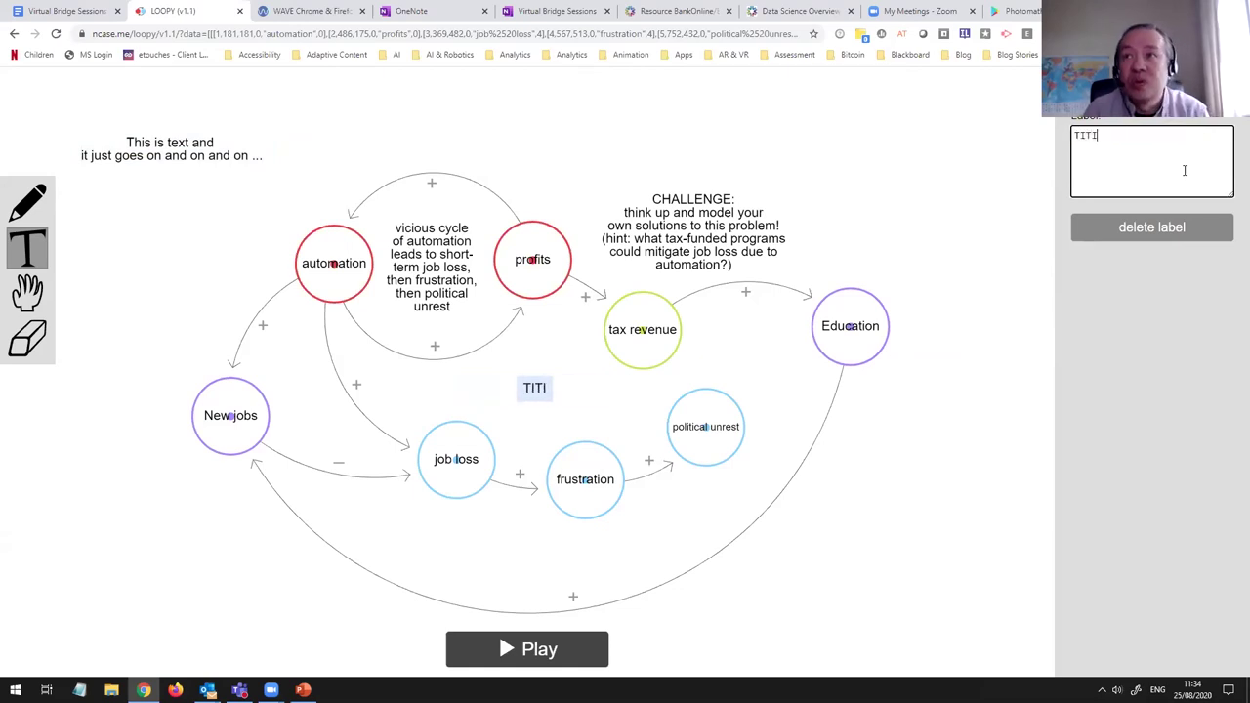
type("R")
key("BackSpace")
key("BackSpace")
type("L")
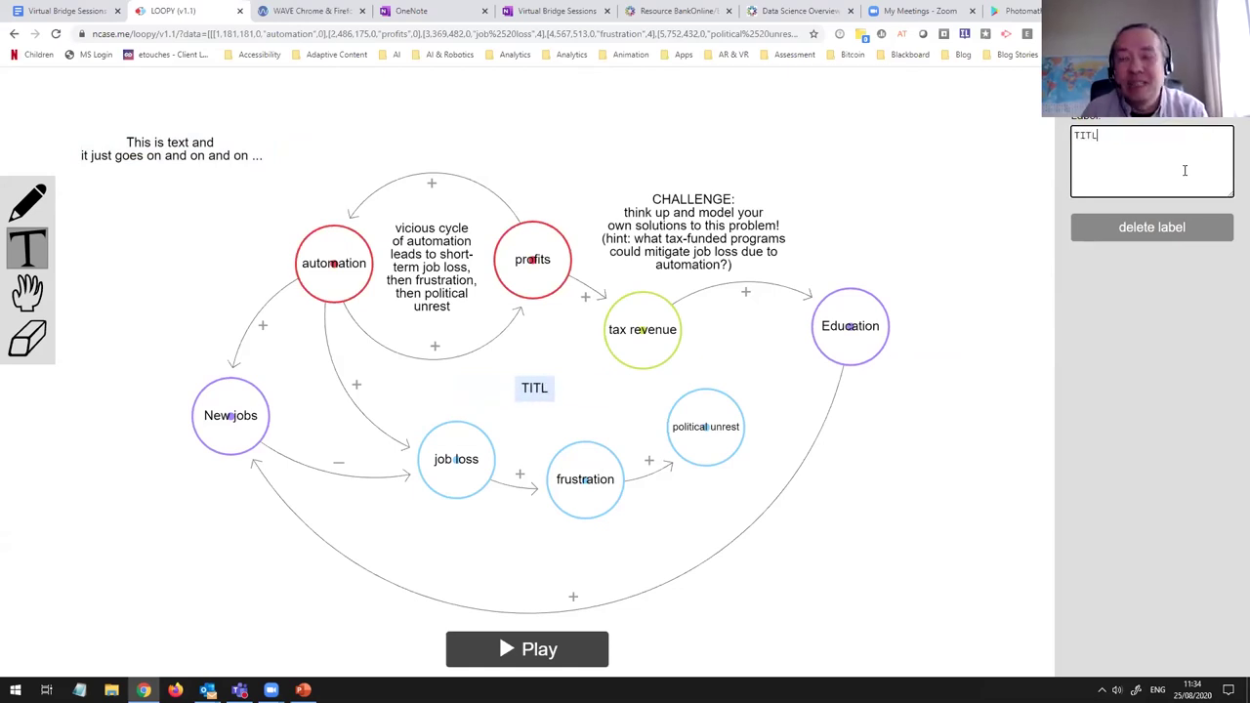
type("E ")
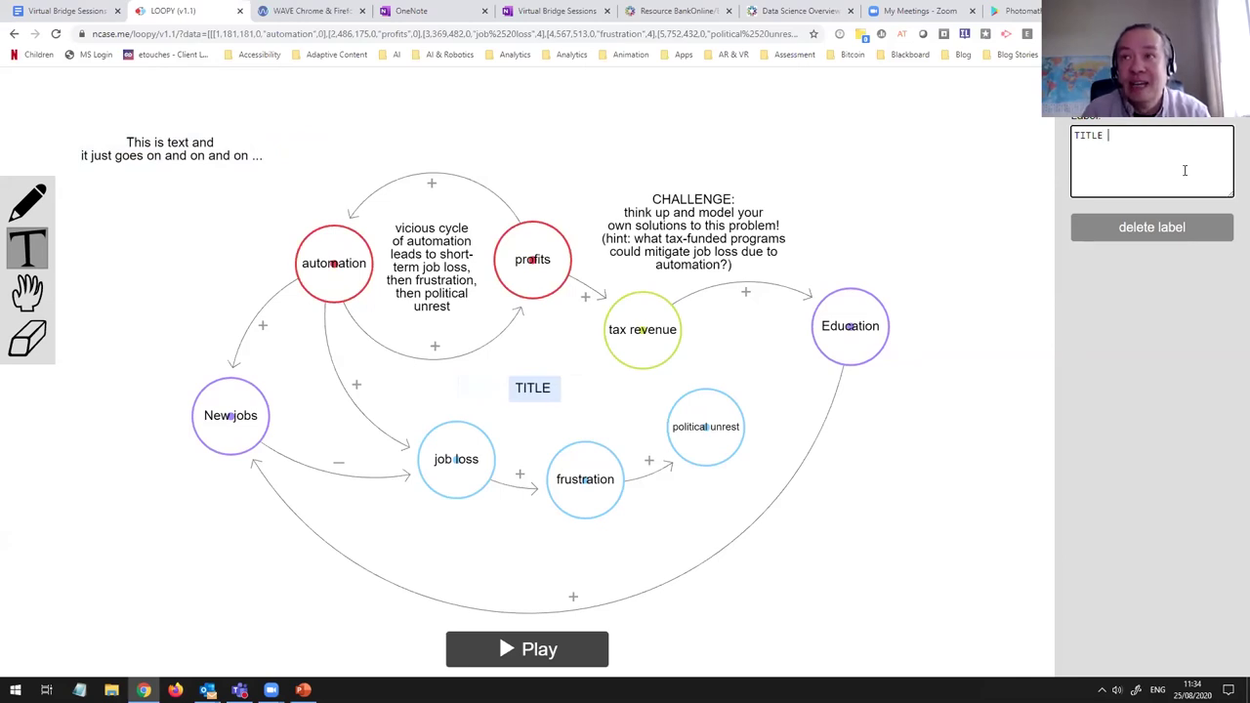
type("Here")
key("BackSpace")
key("BackSpace")
key("BackSpace")
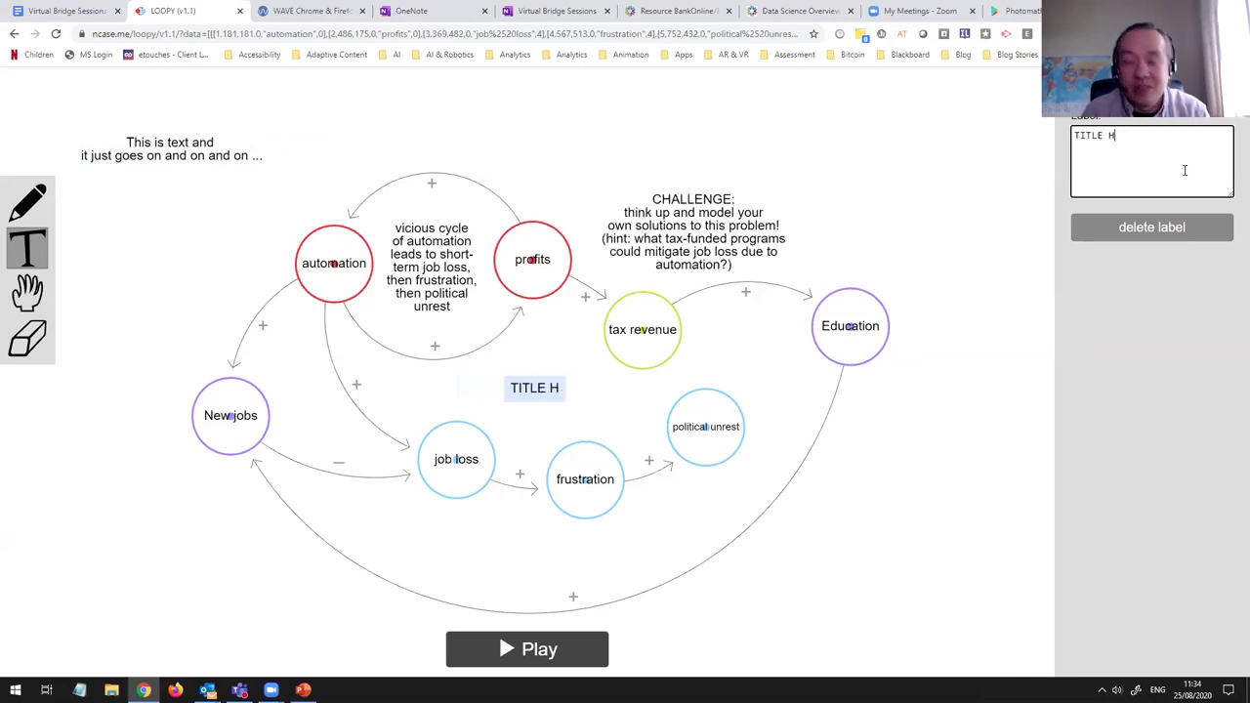
type("ERE")
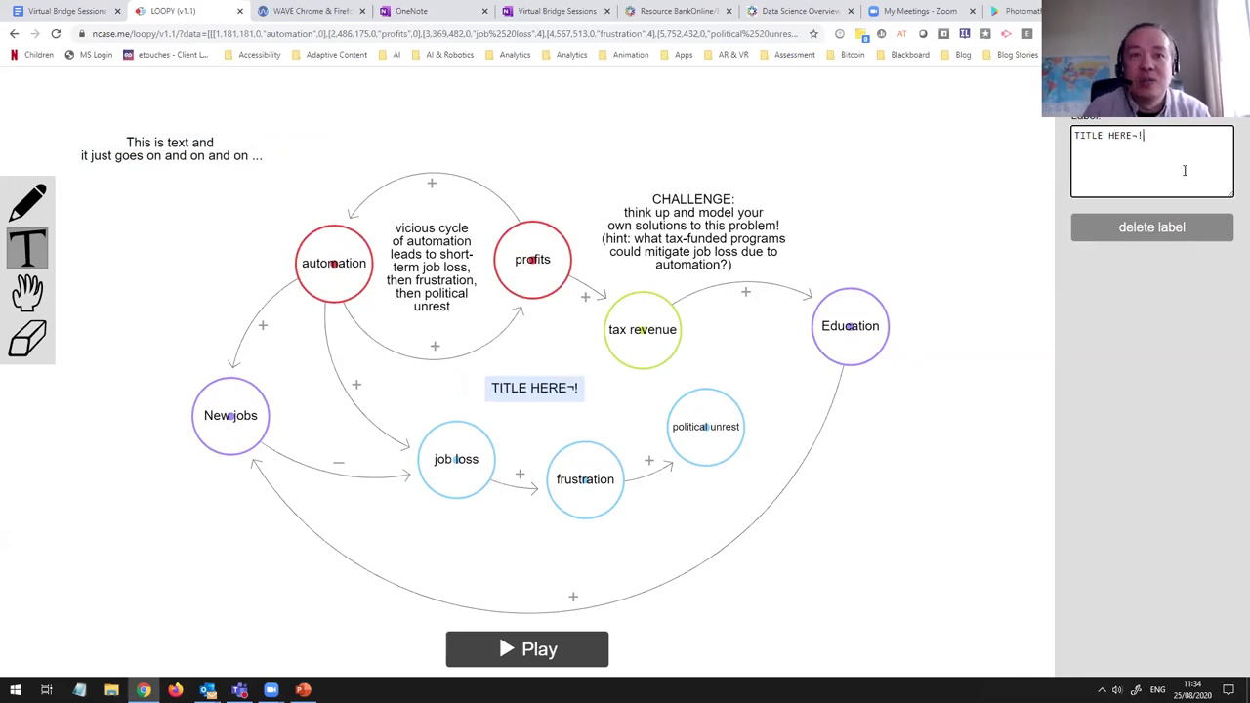
type("!")
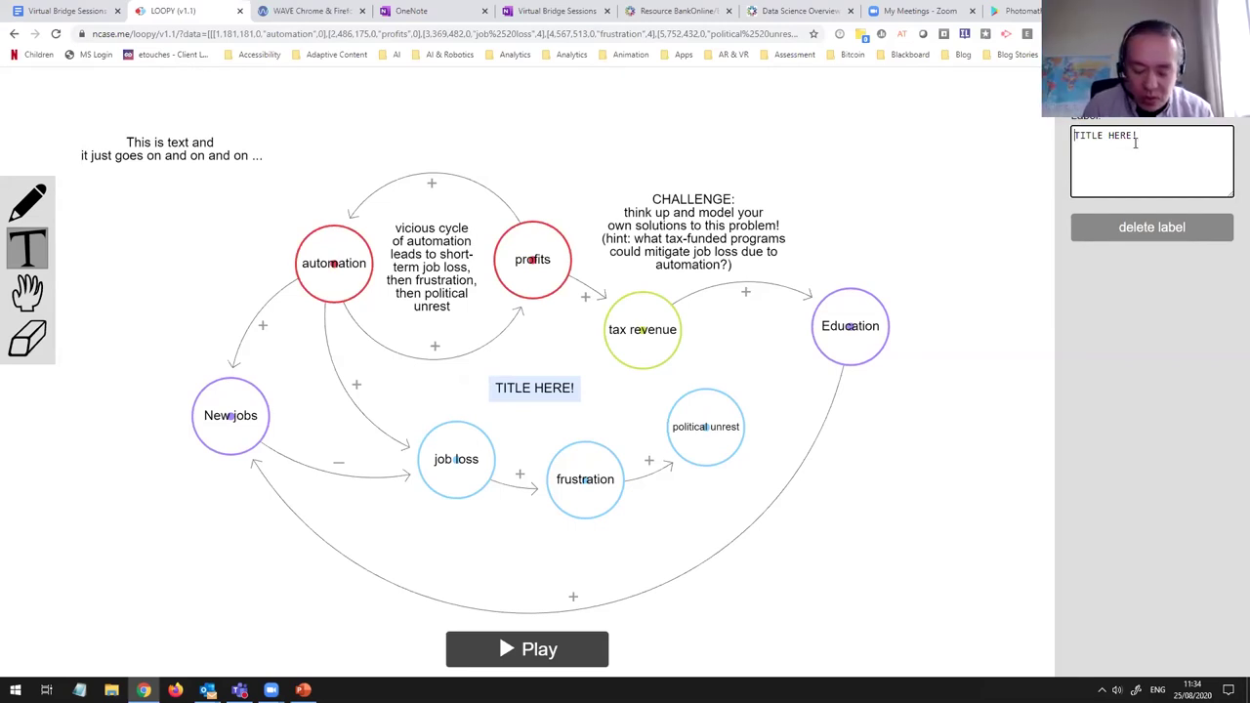
Step: Try to make the "TITLE HERE!" label bold by enclosing its text in <b> and </b> tags
type("<b>")
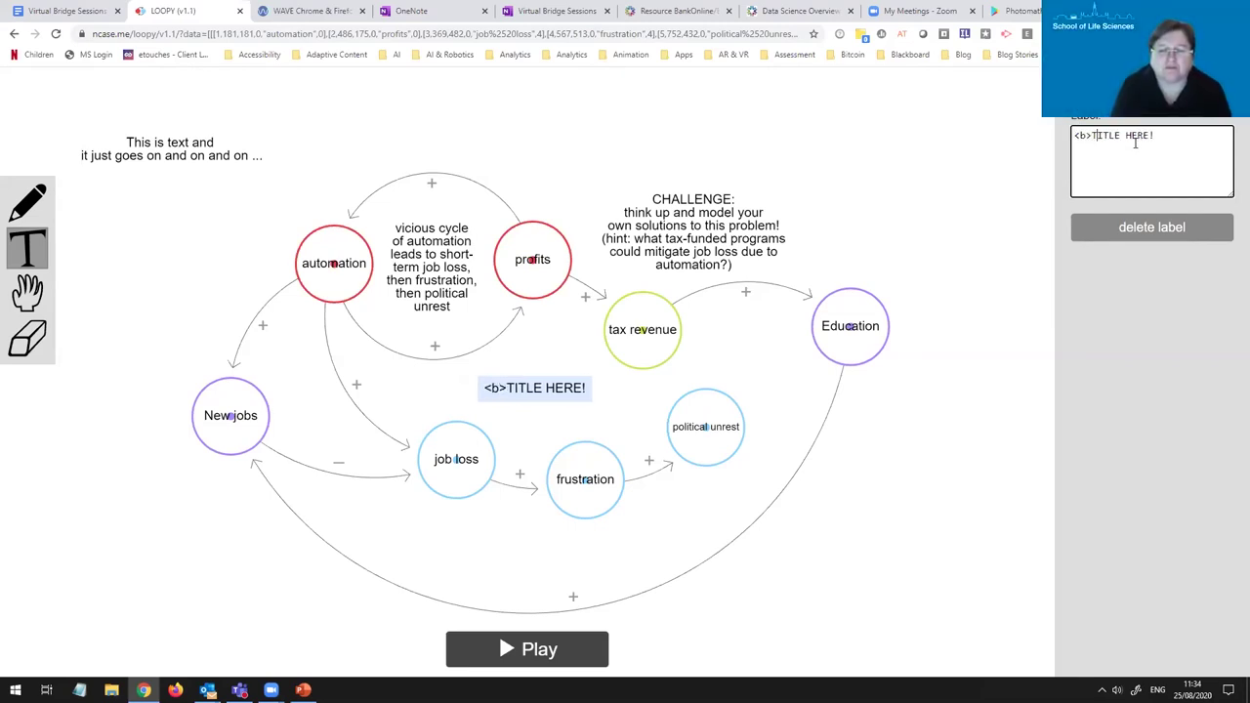
key("Right")
key("Right")
key("Right")
key("Right")
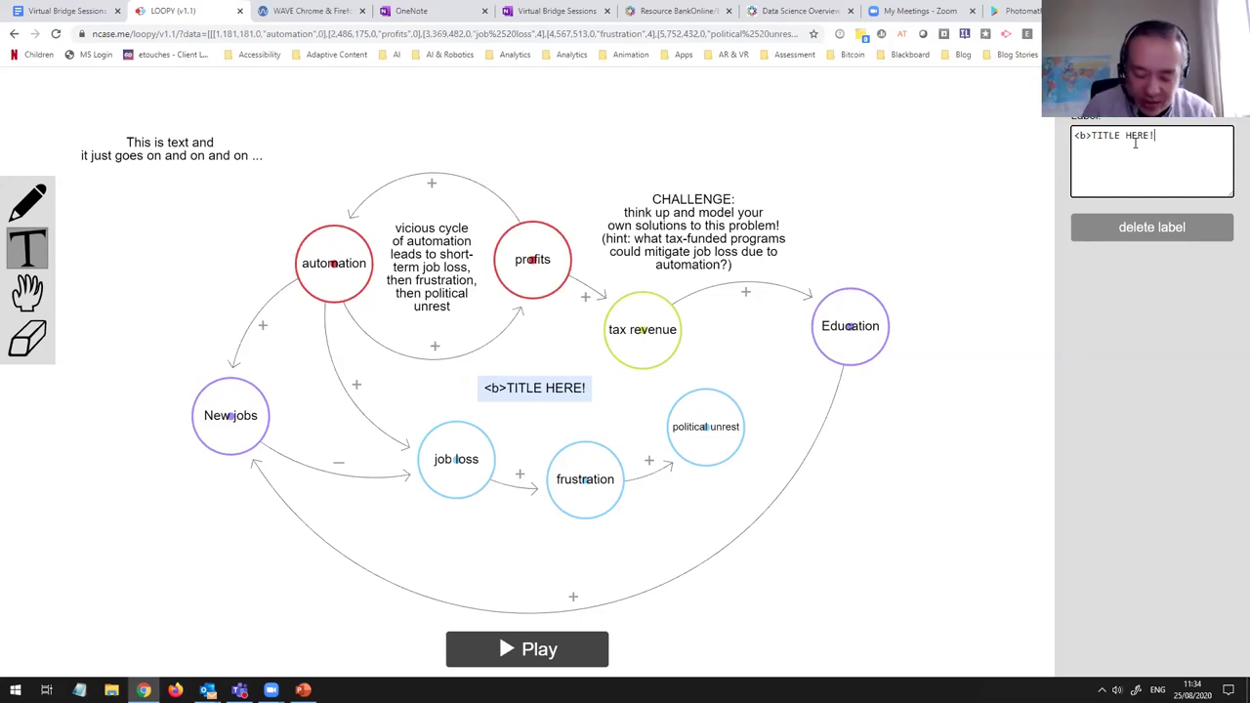
type("</")
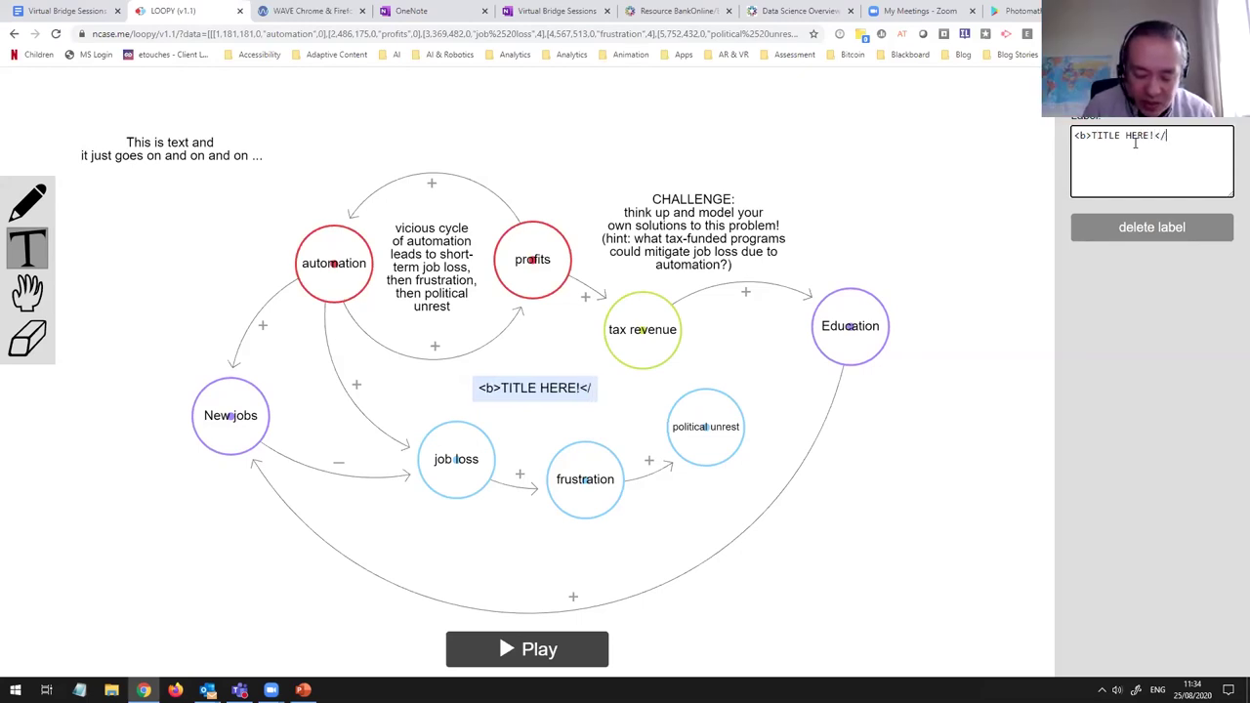
type("b>")
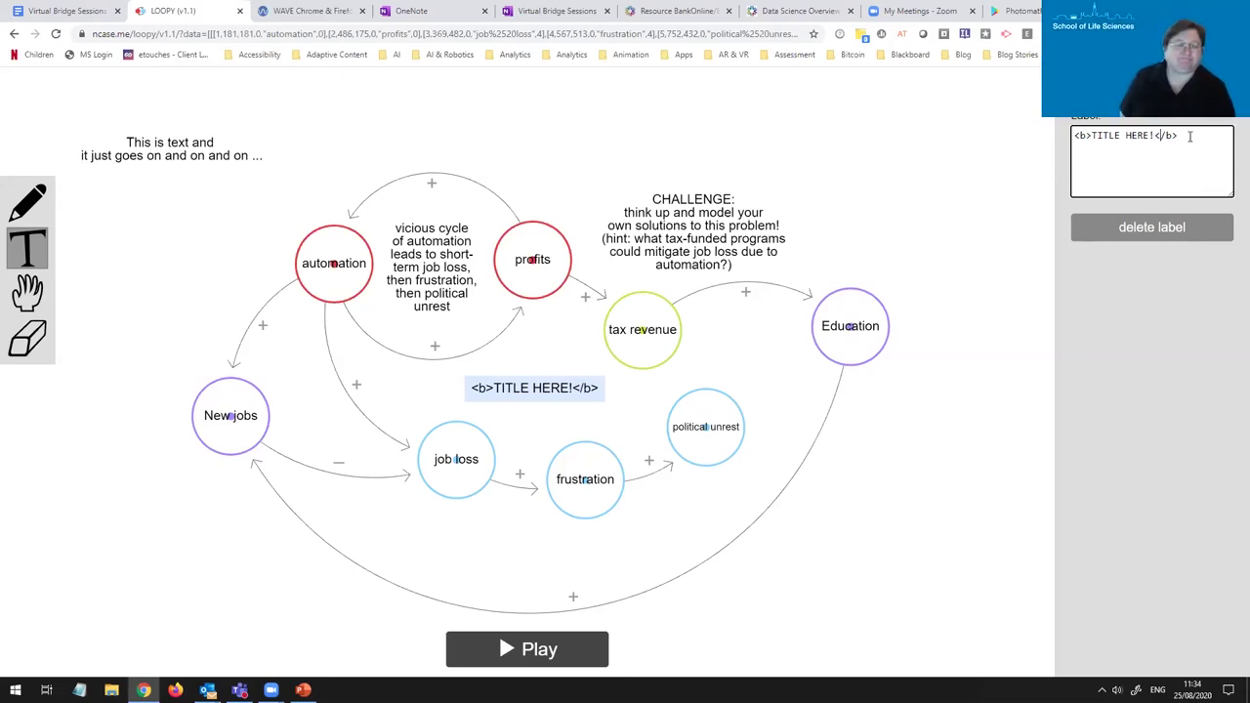
Step: Clear the tagged label text and re-enter it as plain "TITLE HERE!"
left_click_drag(1189, 137, 1048, 125)
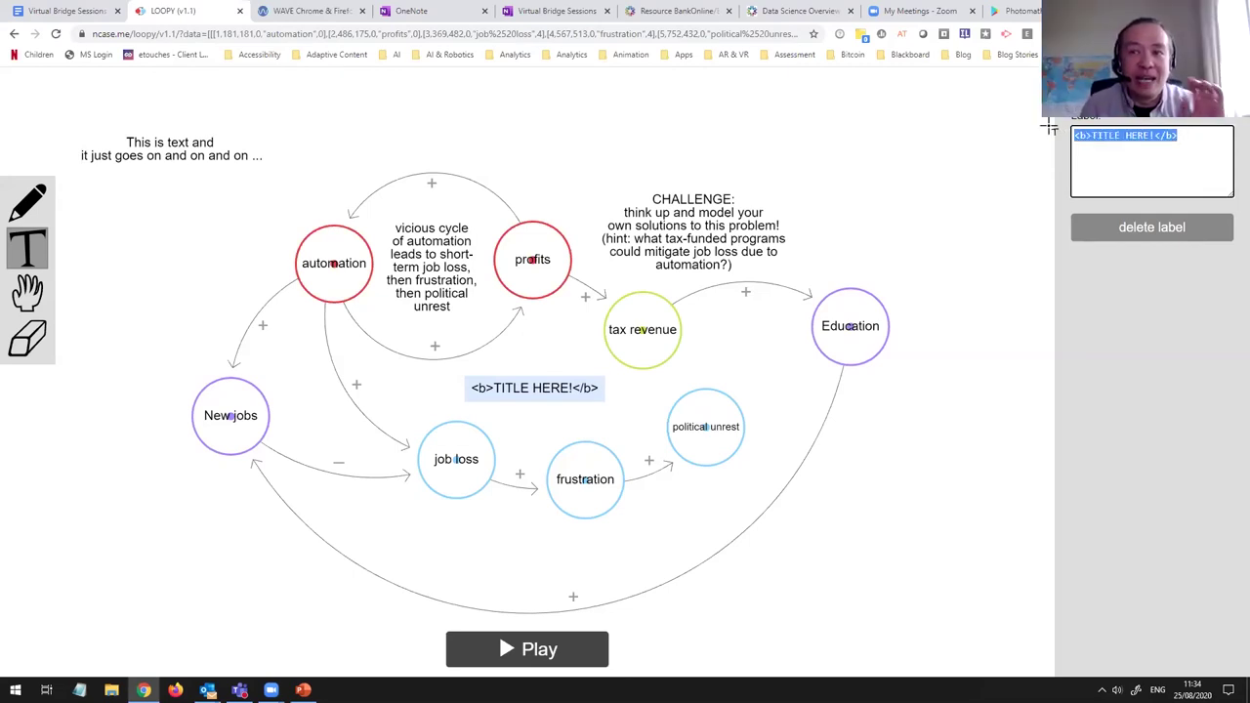
key("BackSpace")
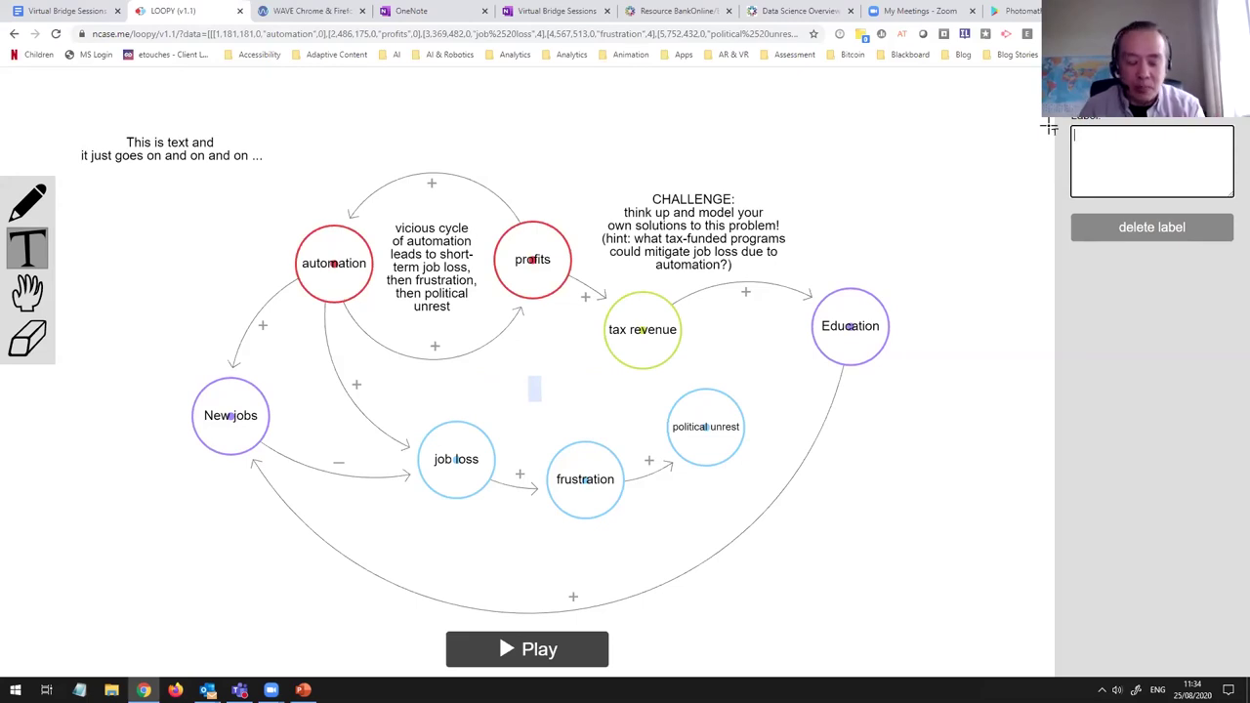
type("TITLE ")
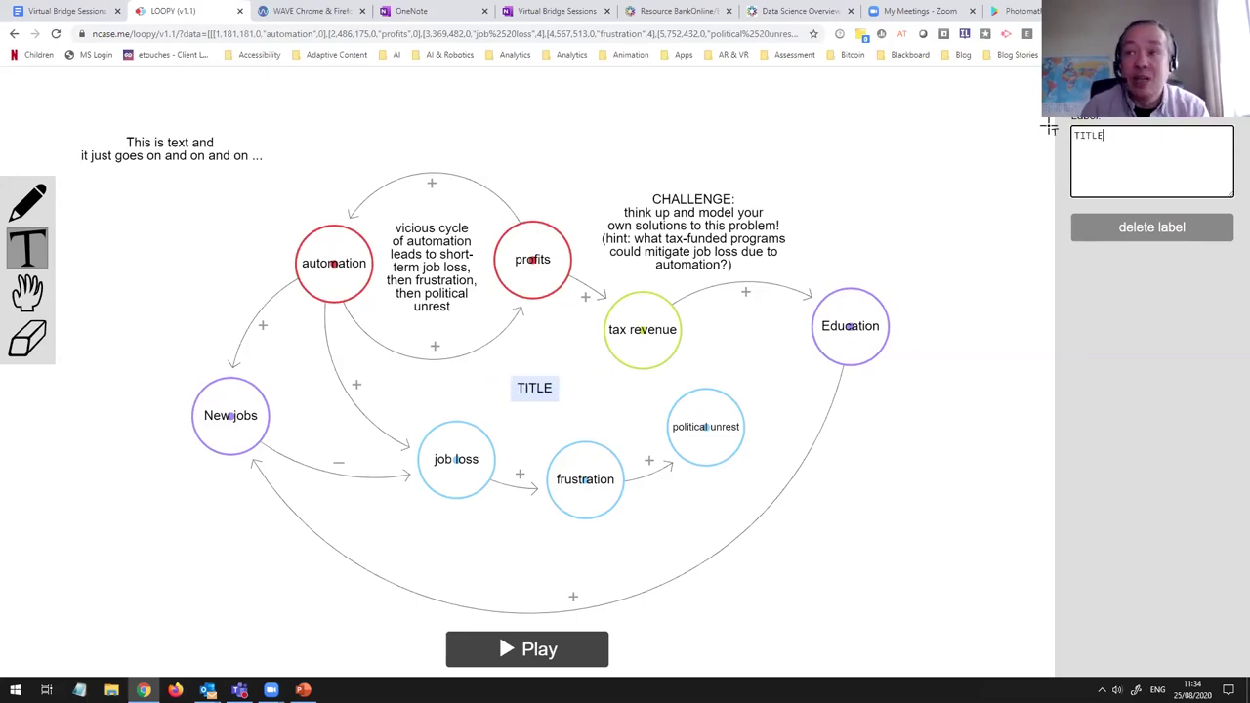
type("H")
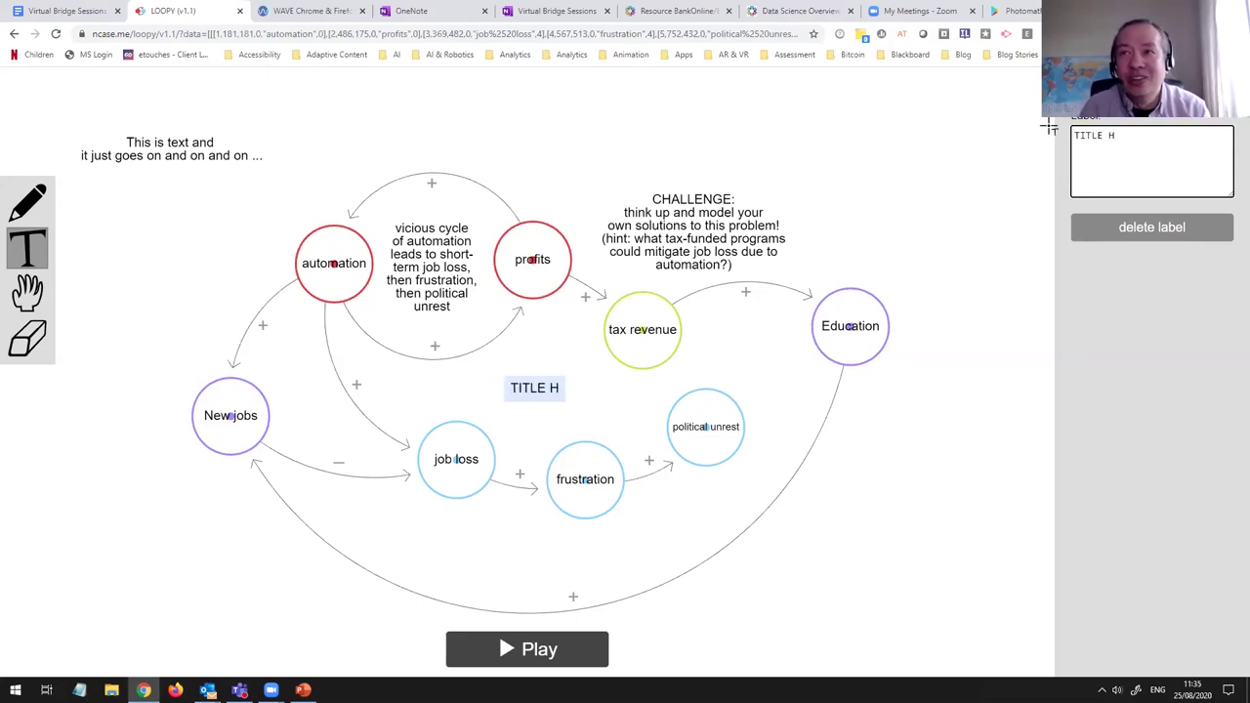
type("RTR")
key("BackSpace")
key("BackSpace")
key("BackSpace")
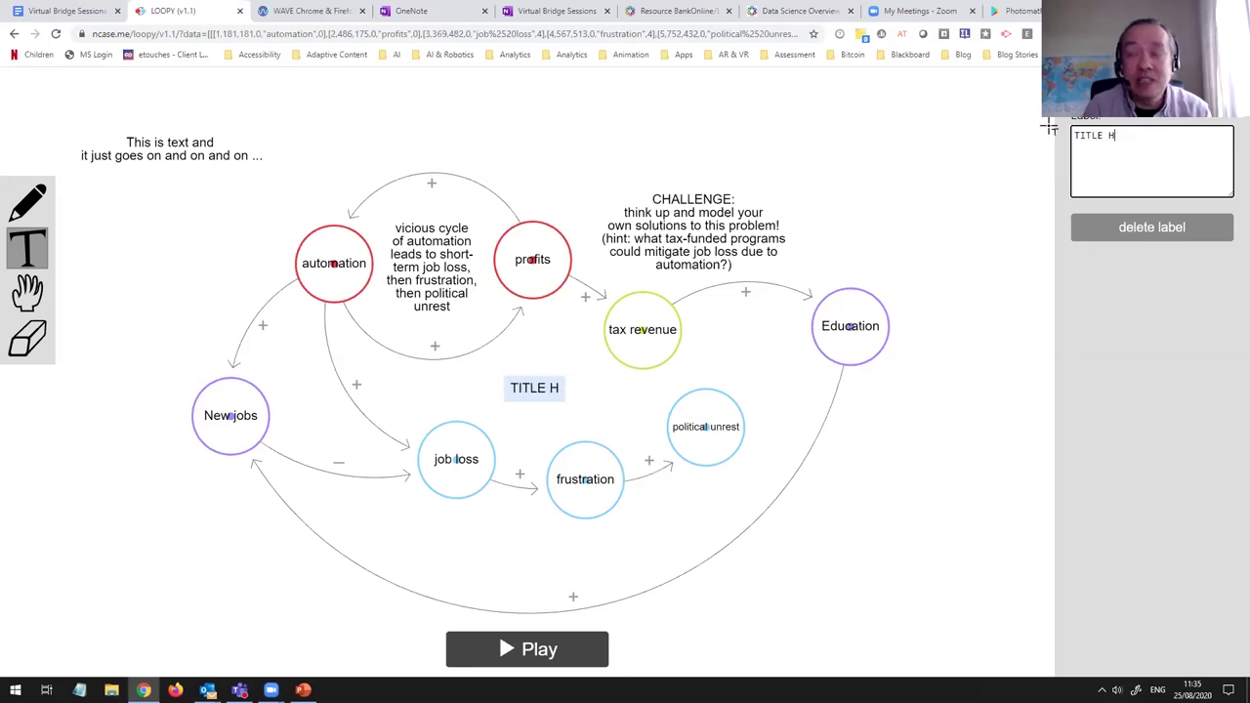
type("ERE!")
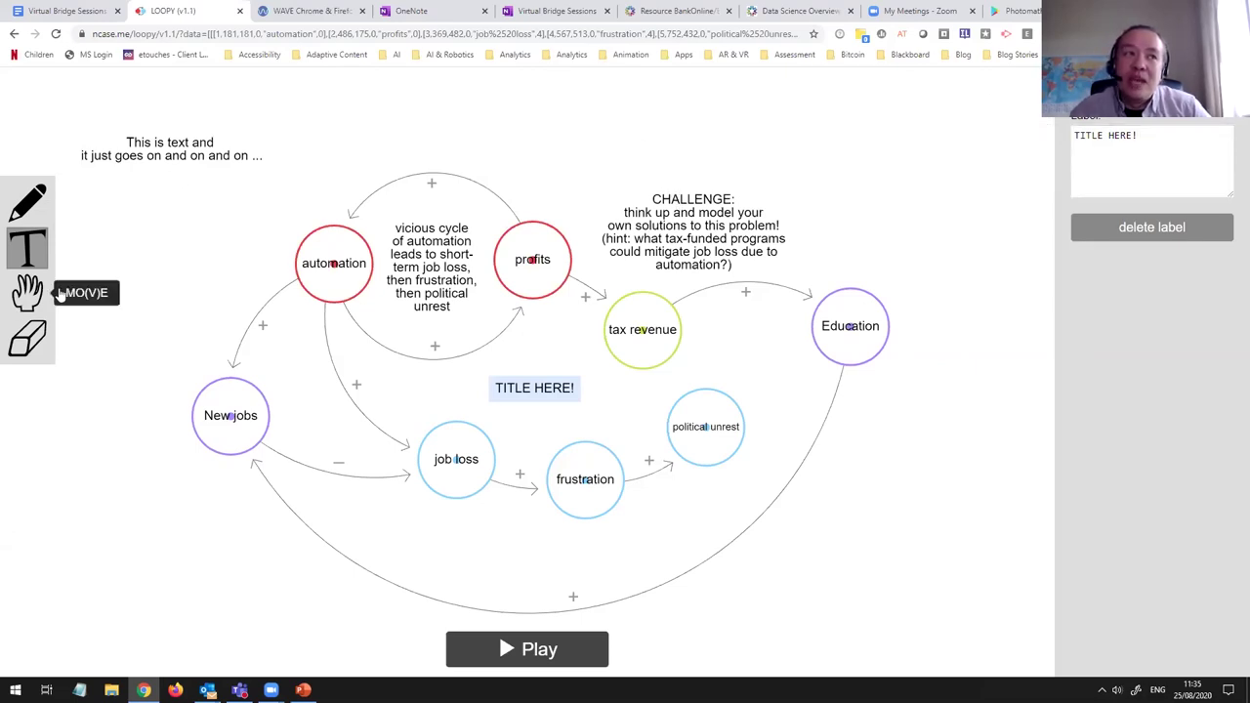
Step: Move the "CHALLENGE" text label upward, farther above the "tax revenue" node
left_click(27, 291)
left_click_drag(700, 241, 690, 177)
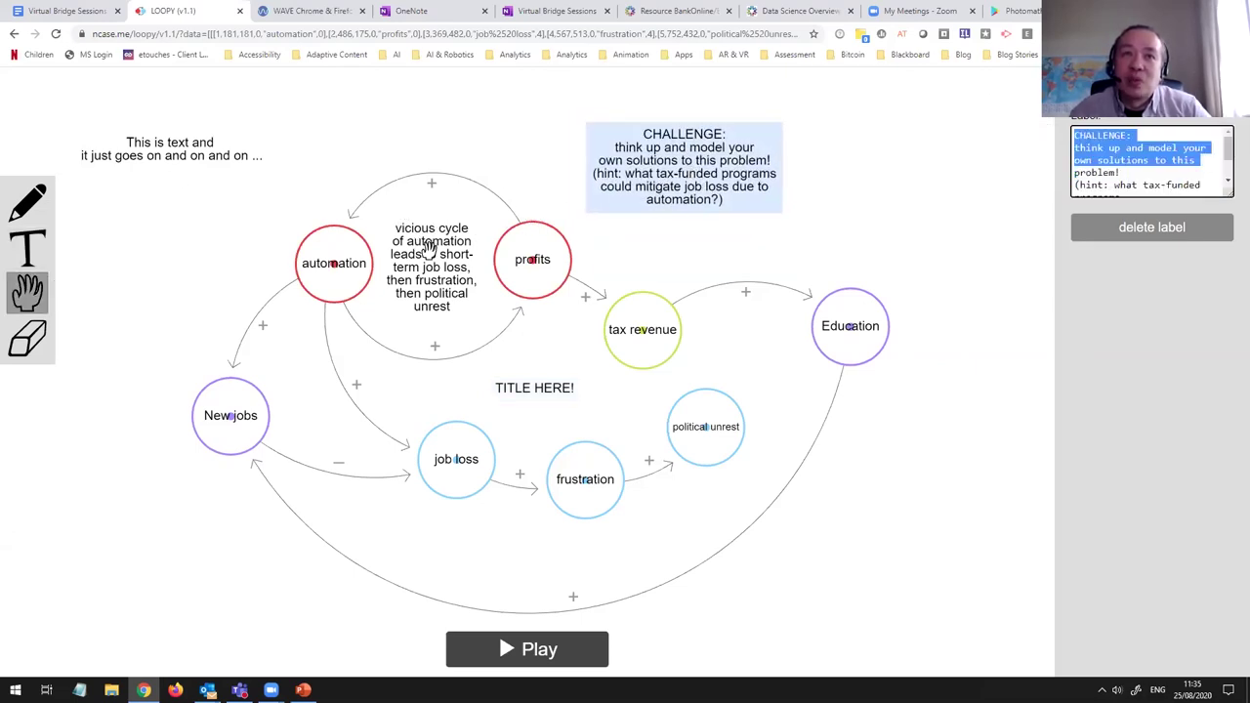